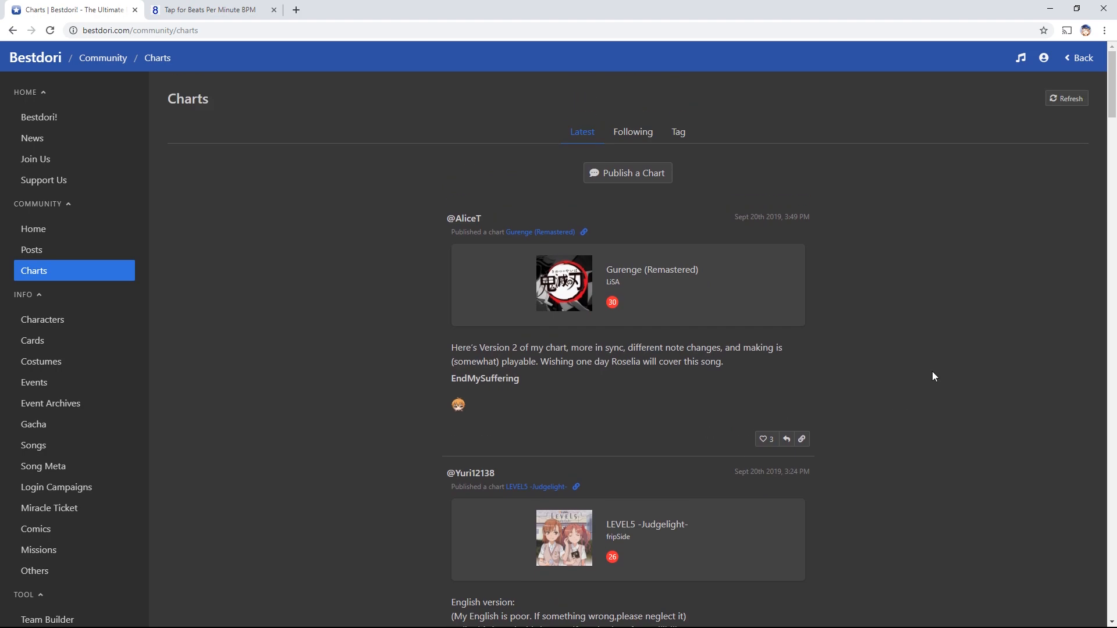
# Browse both pages of the community Charts feed
pyautogui.scroll(-20, 932, 373)
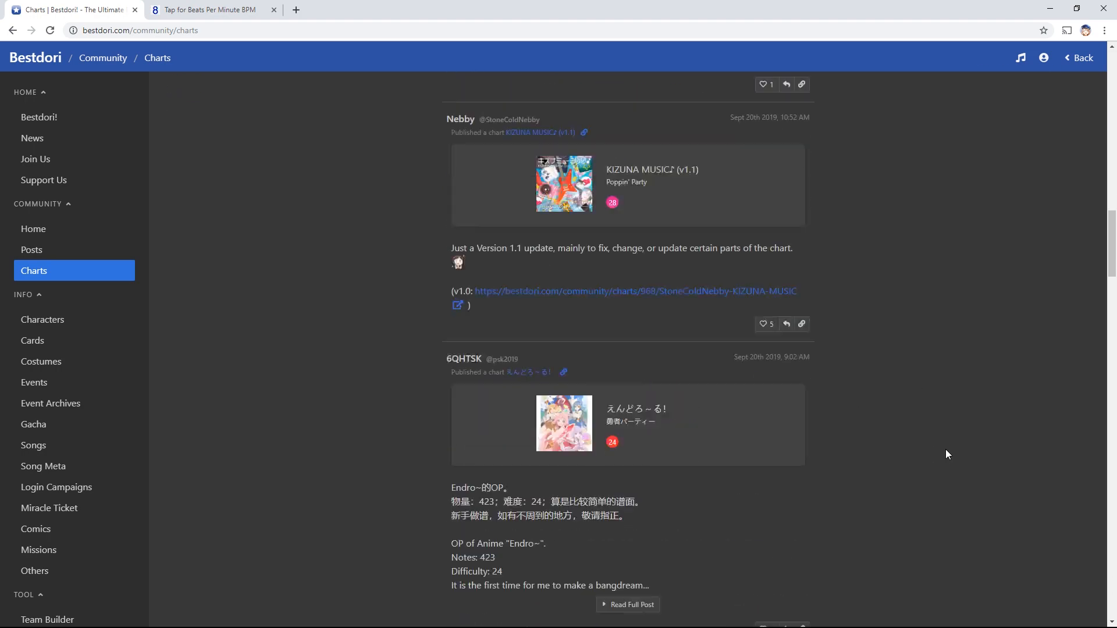
pyautogui.scroll(-20, 946, 454)
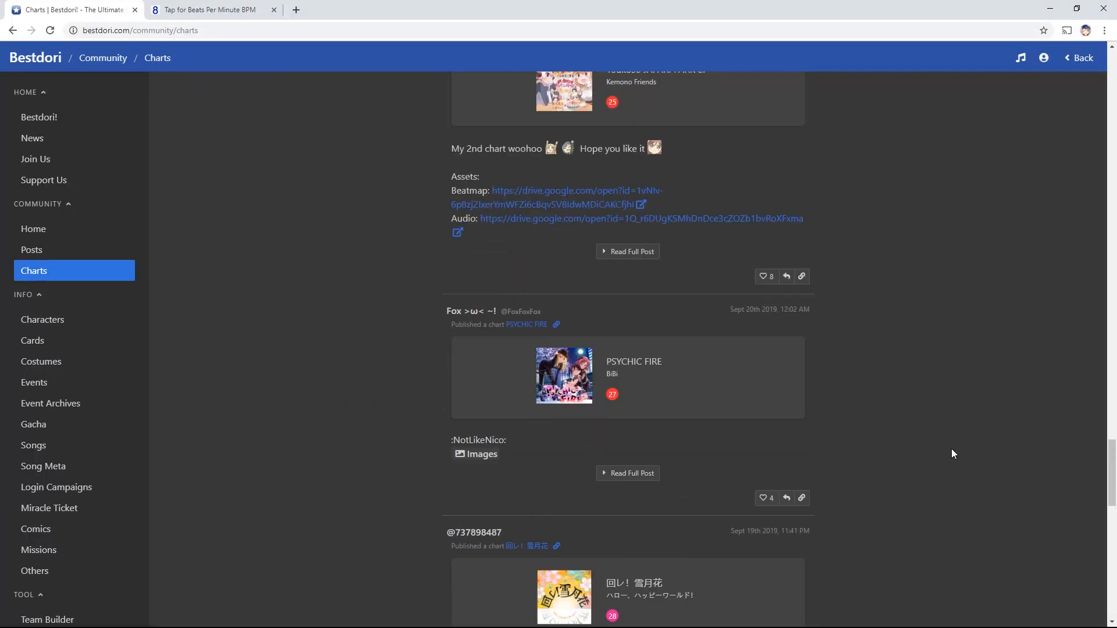
pyautogui.scroll(-15, 952, 450)
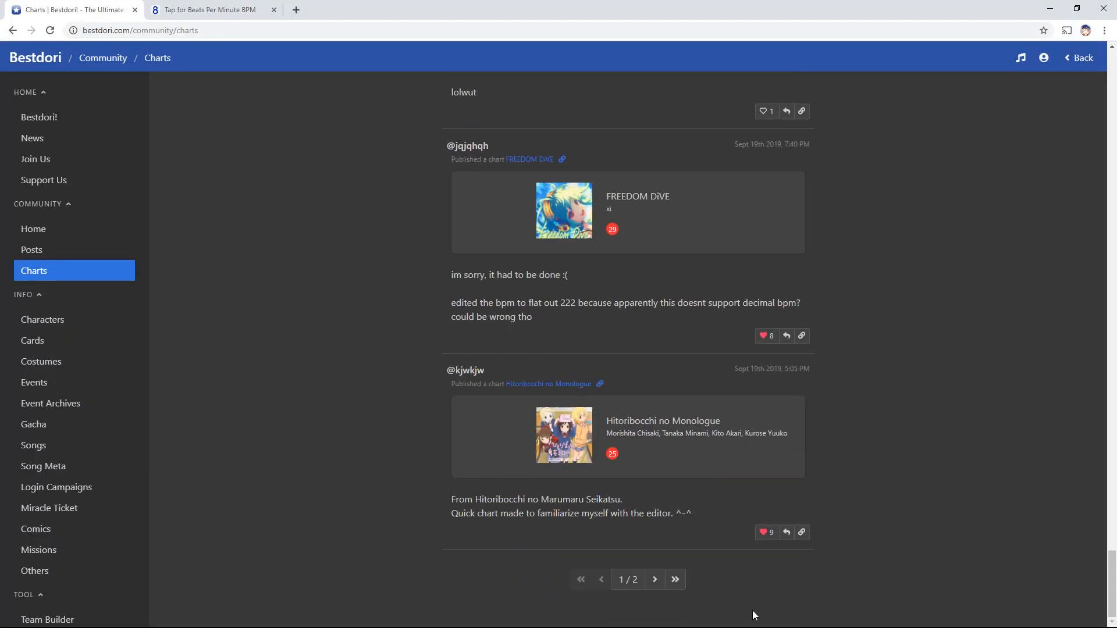
pyautogui.click(656, 580)
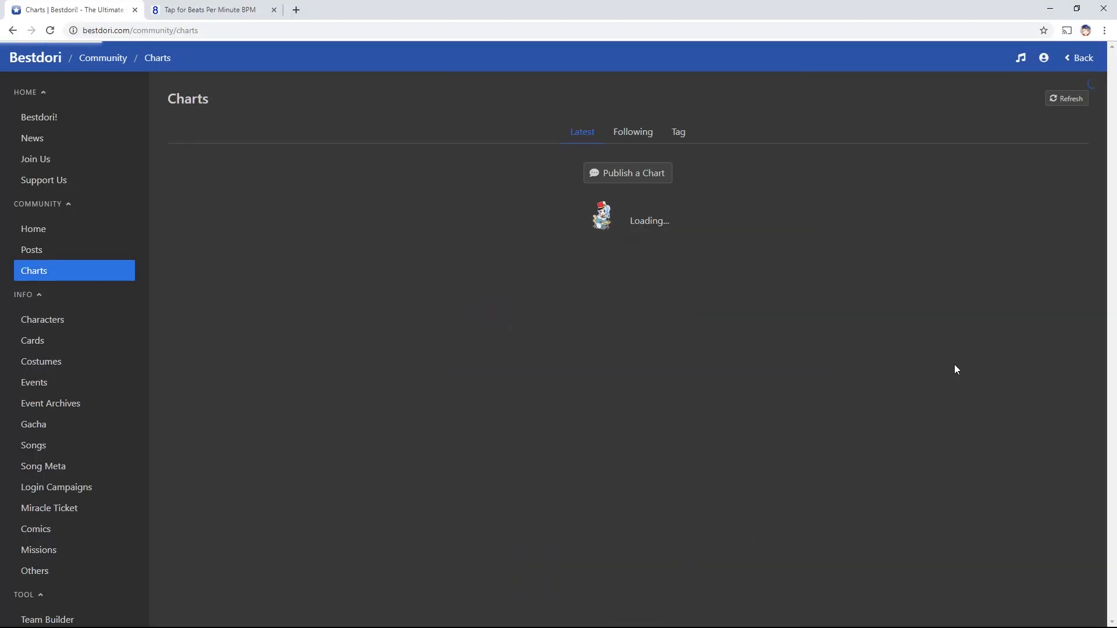
pyautogui.scroll(-20, 958, 352)
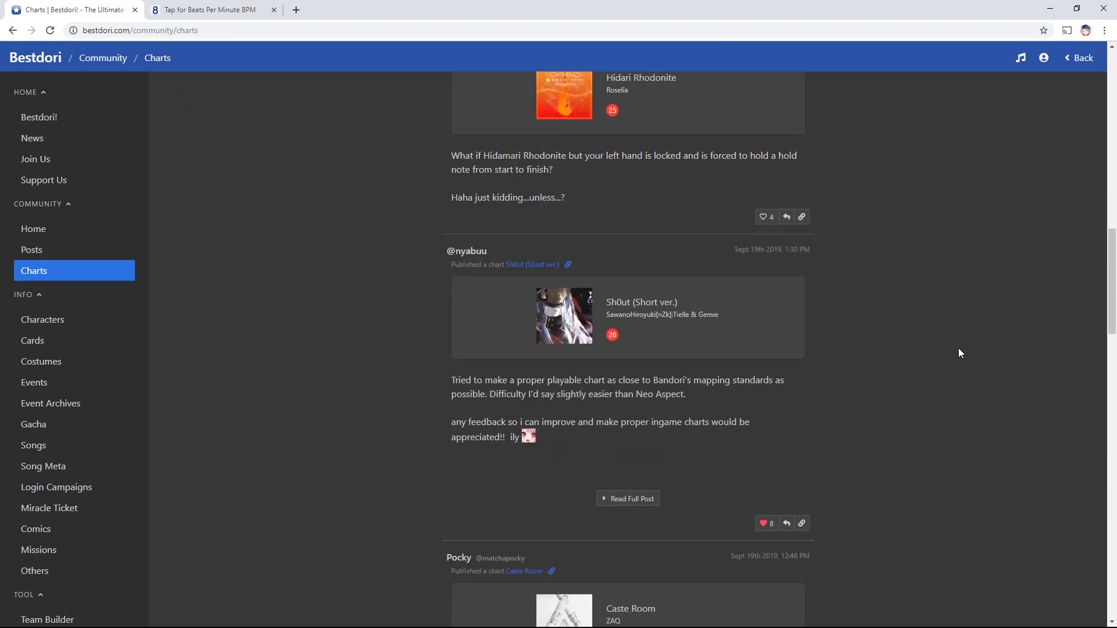
pyautogui.scroll(-20, 959, 349)
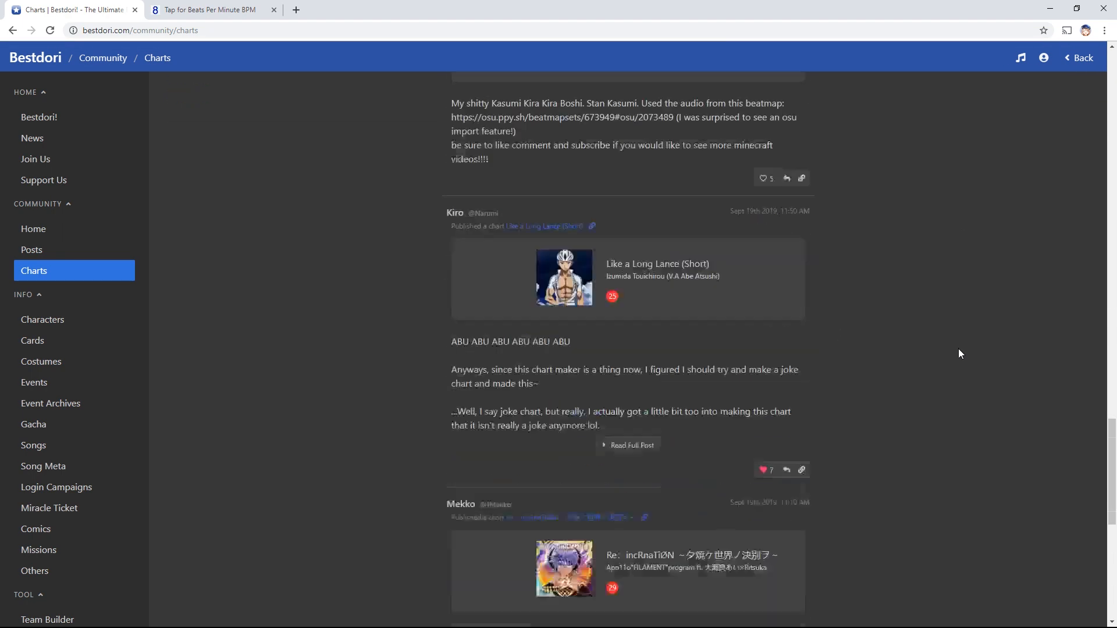
pyautogui.scroll(-4, 959, 353)
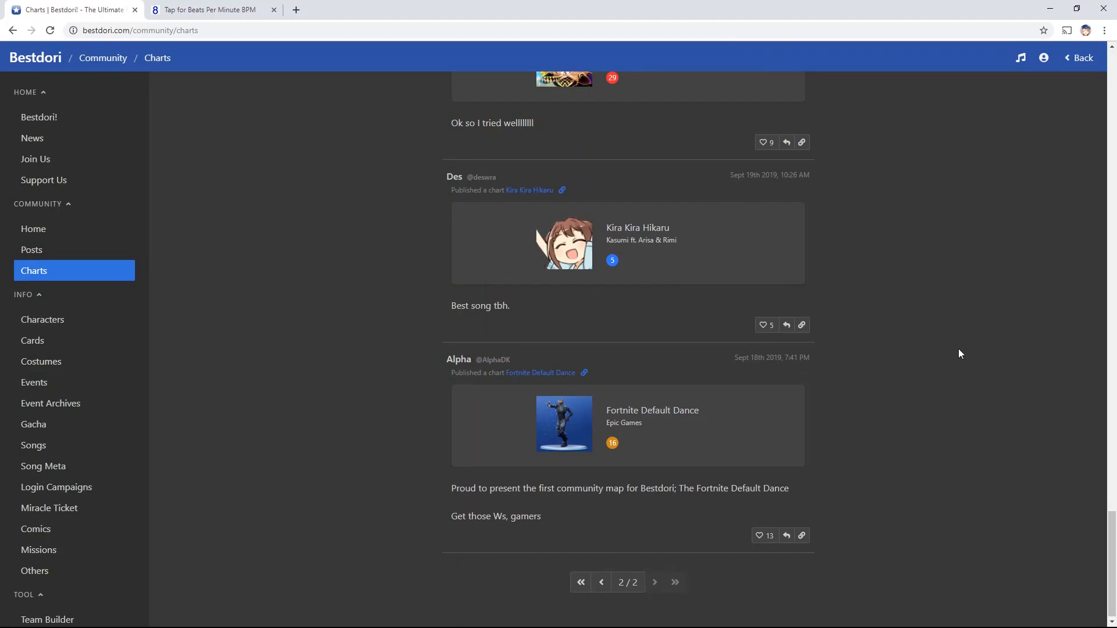
# Return to the top of the feed and open the Publish a Chart form
pyautogui.middleClick(950, 471)
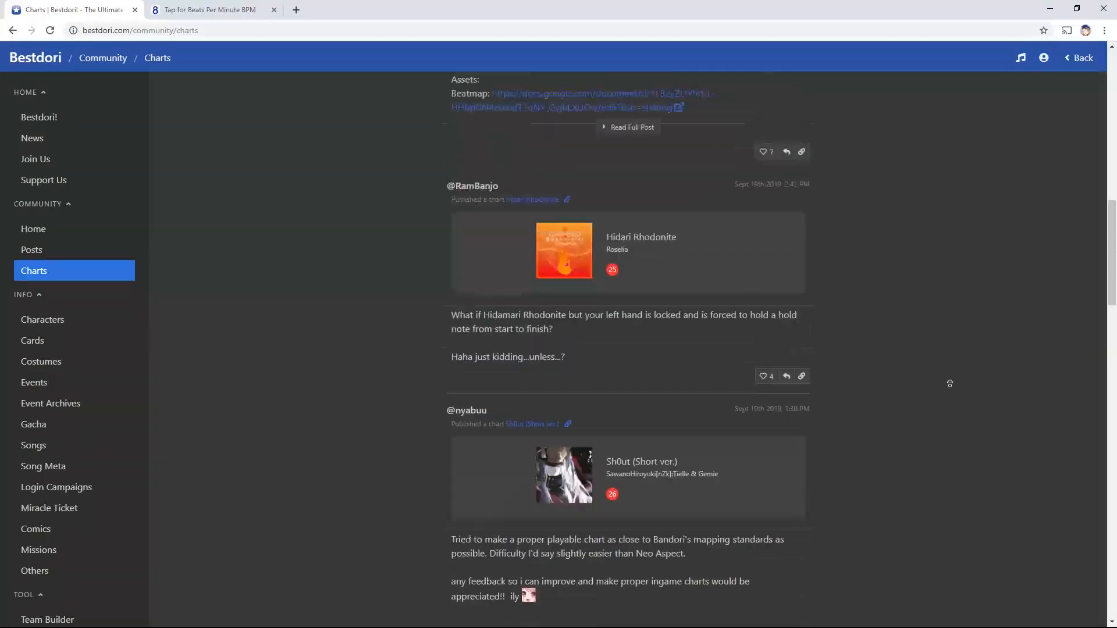
pyautogui.middleClick(950, 385)
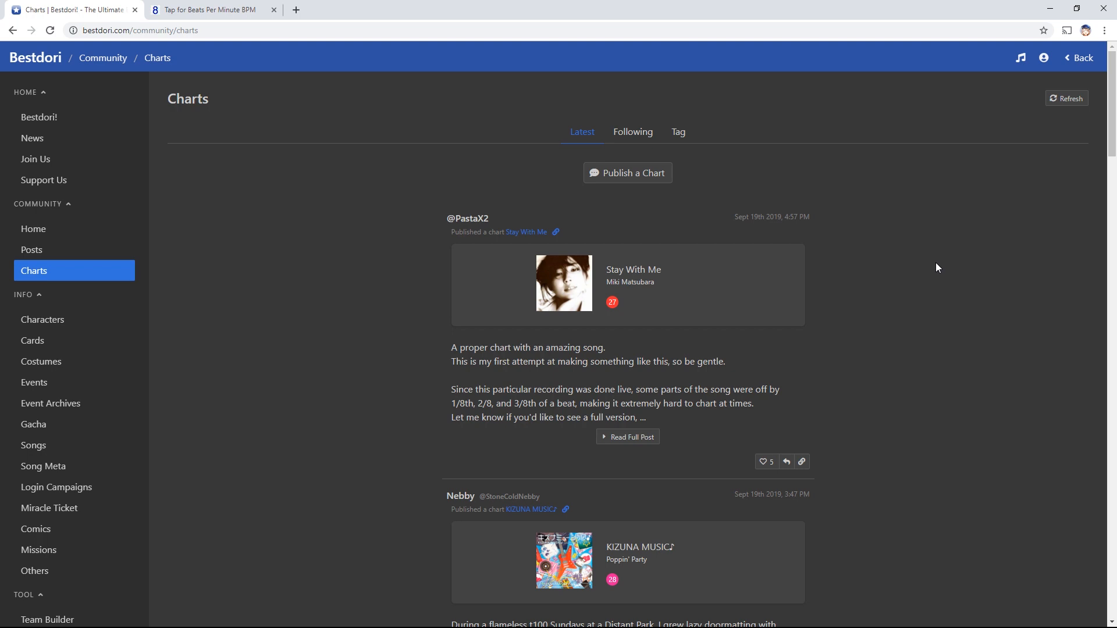
pyautogui.click(649, 174)
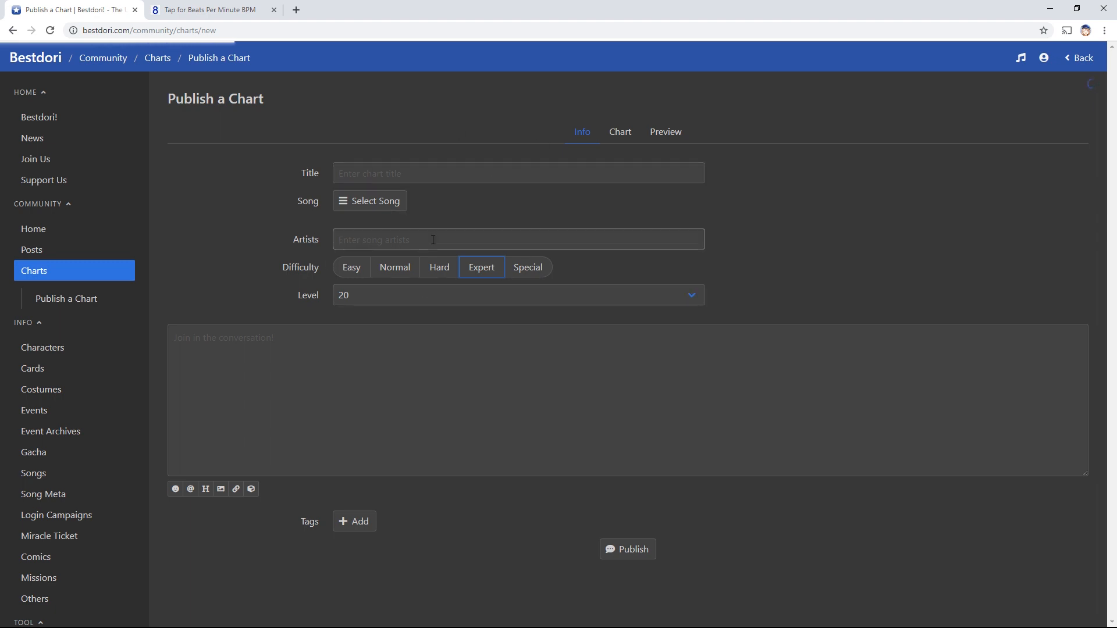
# Open the Select Song dialog and keep the song type as Custom
pyautogui.click(375, 204)
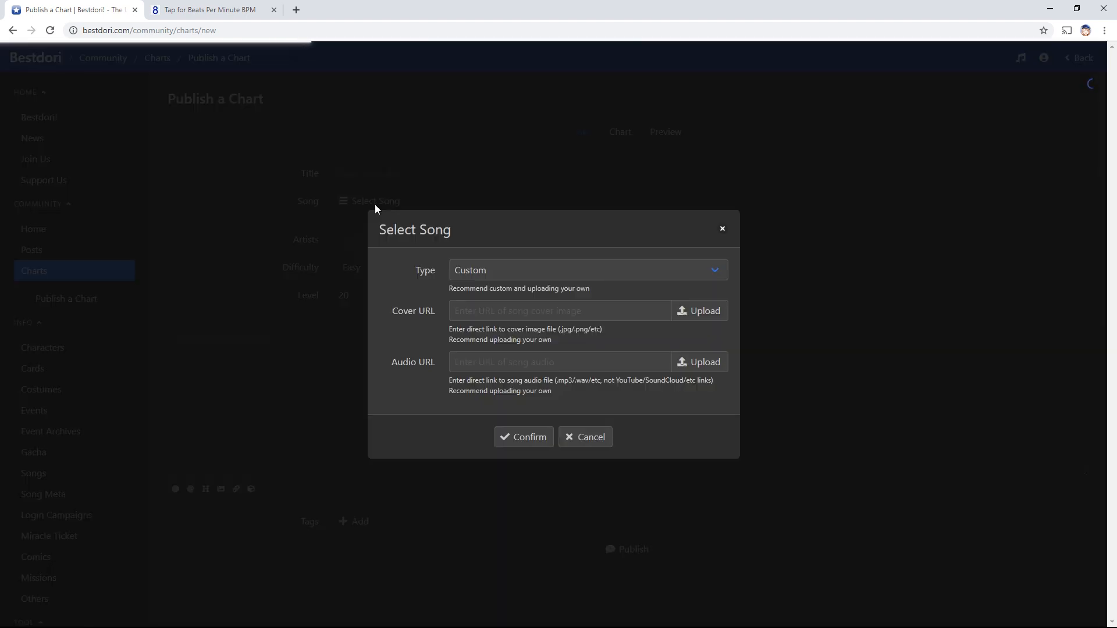
pyautogui.click(530, 279)
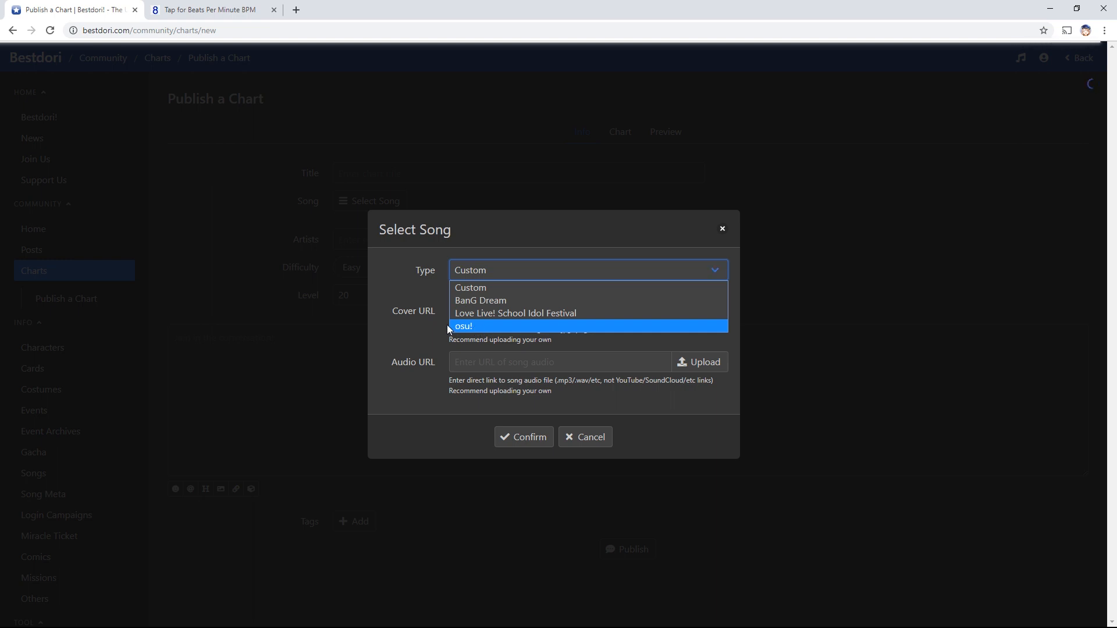
pyautogui.click(410, 274)
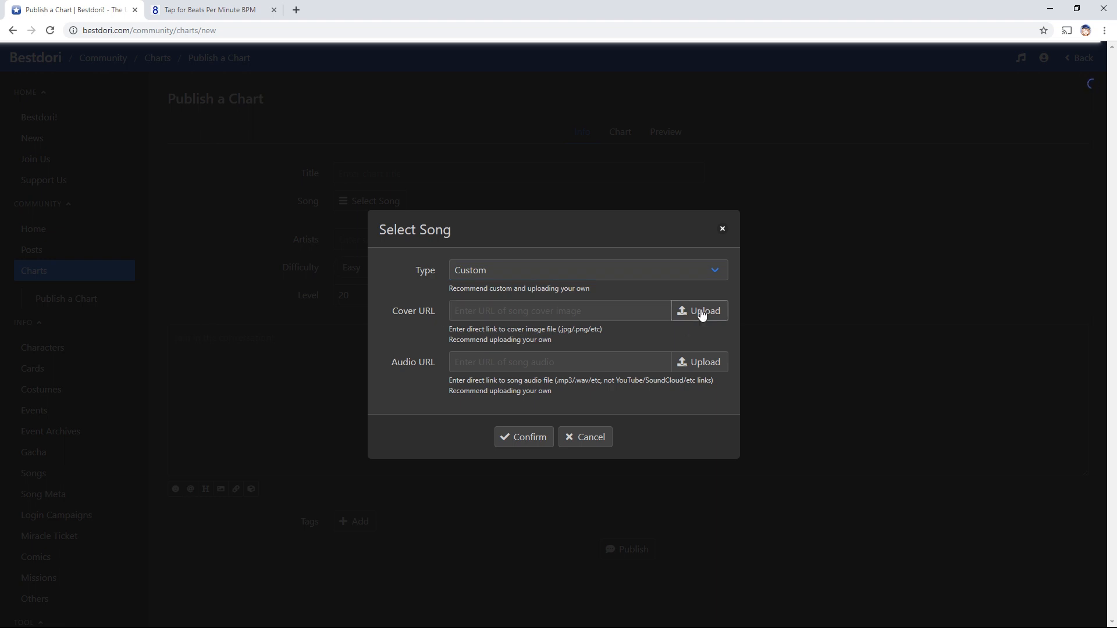
# Upload Don't worry.mp3 from the computer as the custom song's audio
pyautogui.click(703, 365)
pyautogui.click(550, 332)
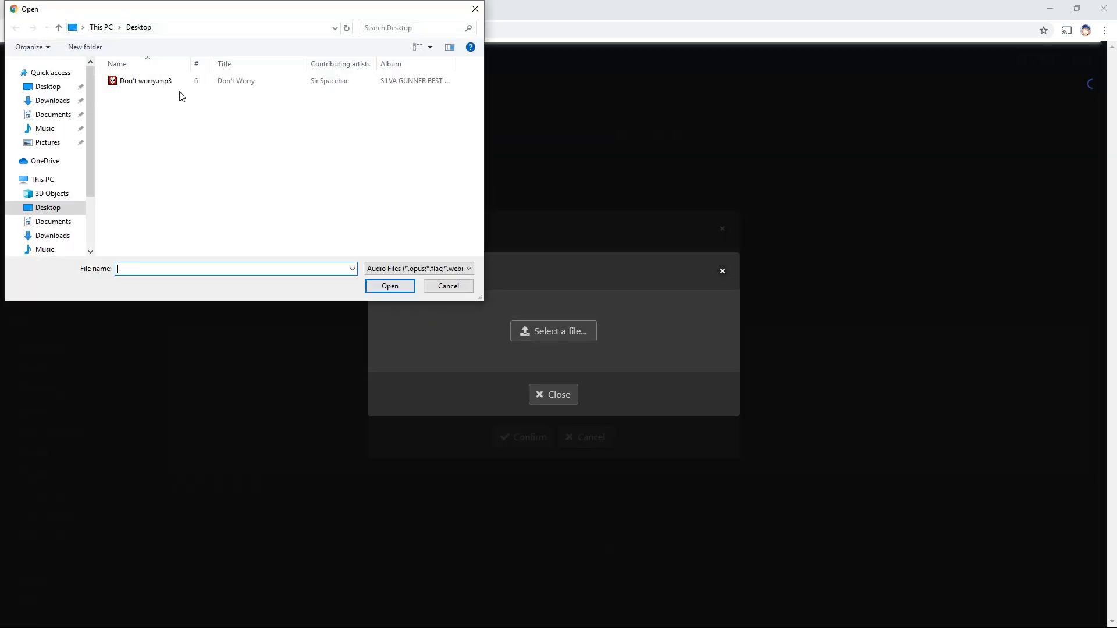
pyautogui.doubleClick(152, 83)
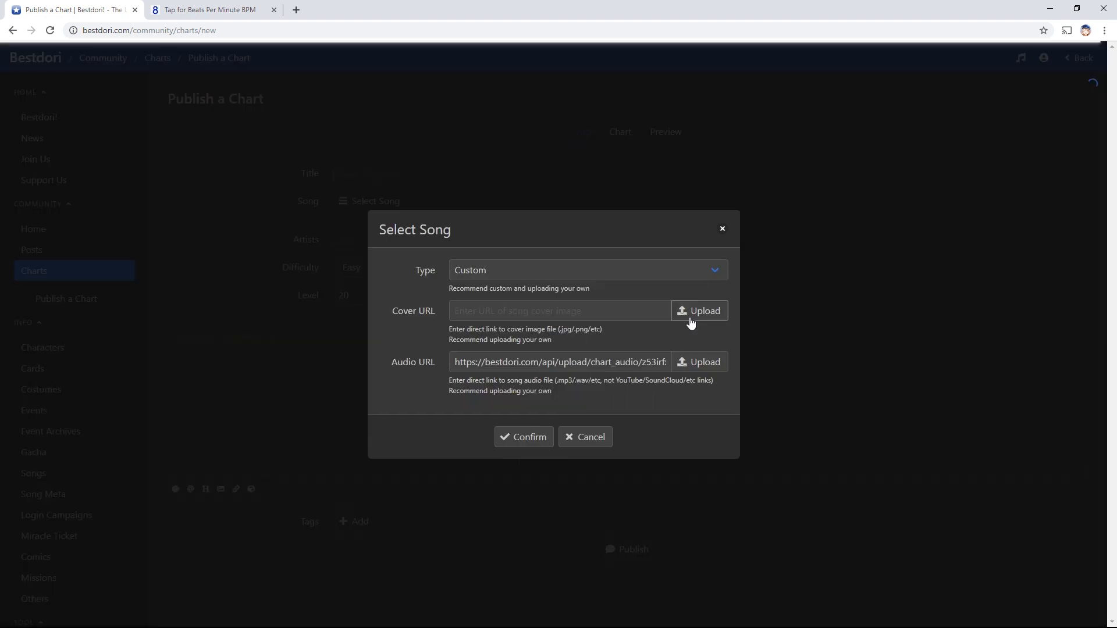
pyautogui.click(714, 318)
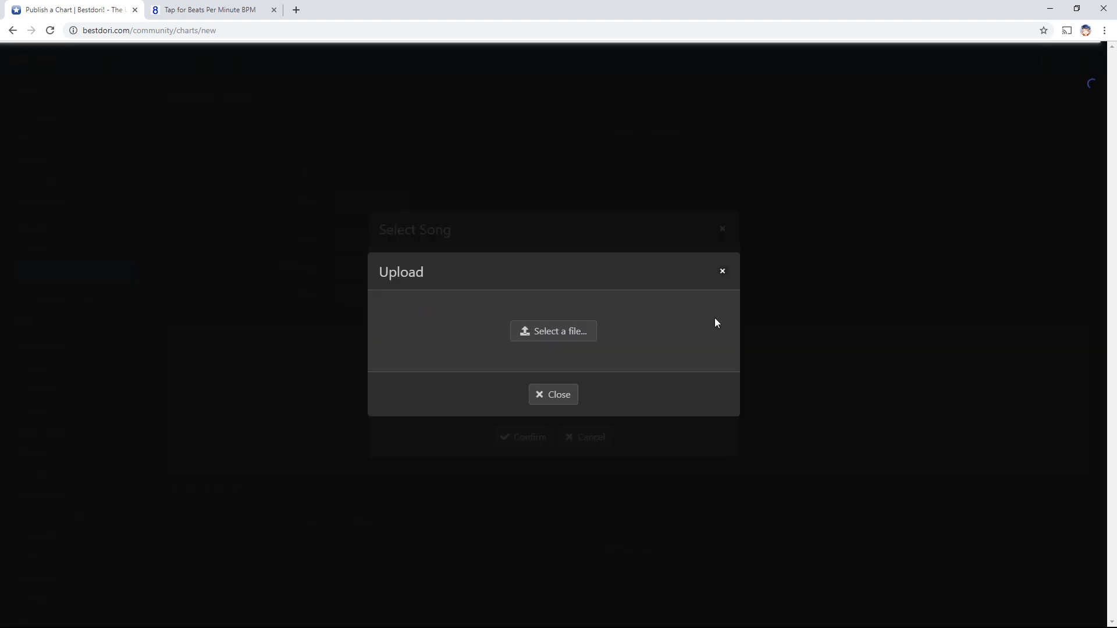
# Upload the pink piano image as cover, check both URLs, and confirm the song
pyautogui.click(561, 329)
pyautogui.doubleClick(137, 103)
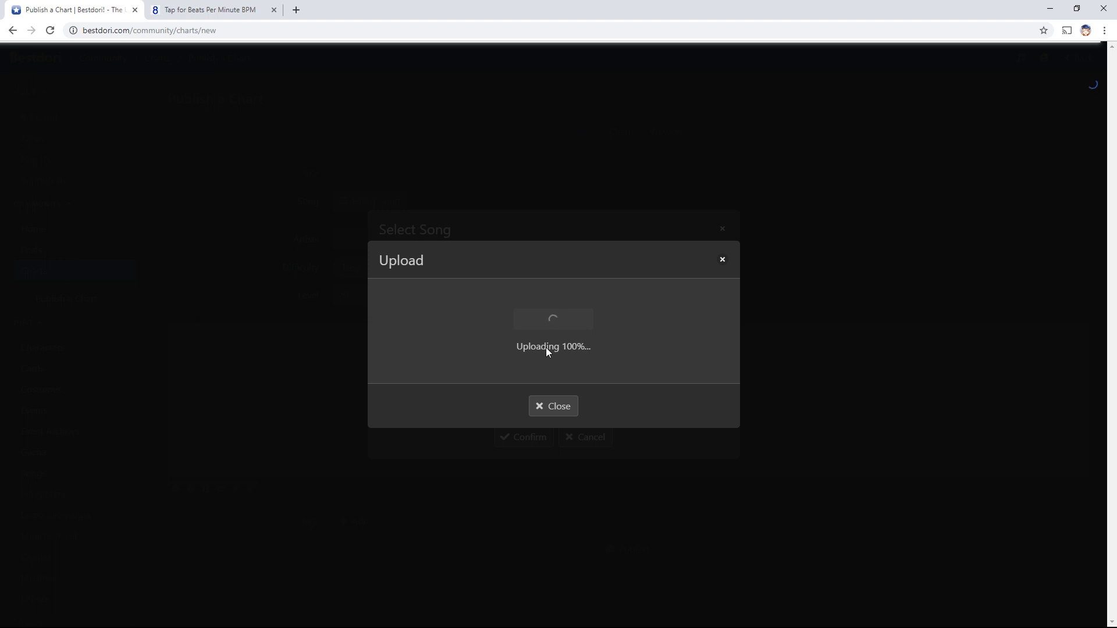
pyautogui.moveTo(564, 311); pyautogui.dragTo(877, 319)
pyautogui.click(604, 311)
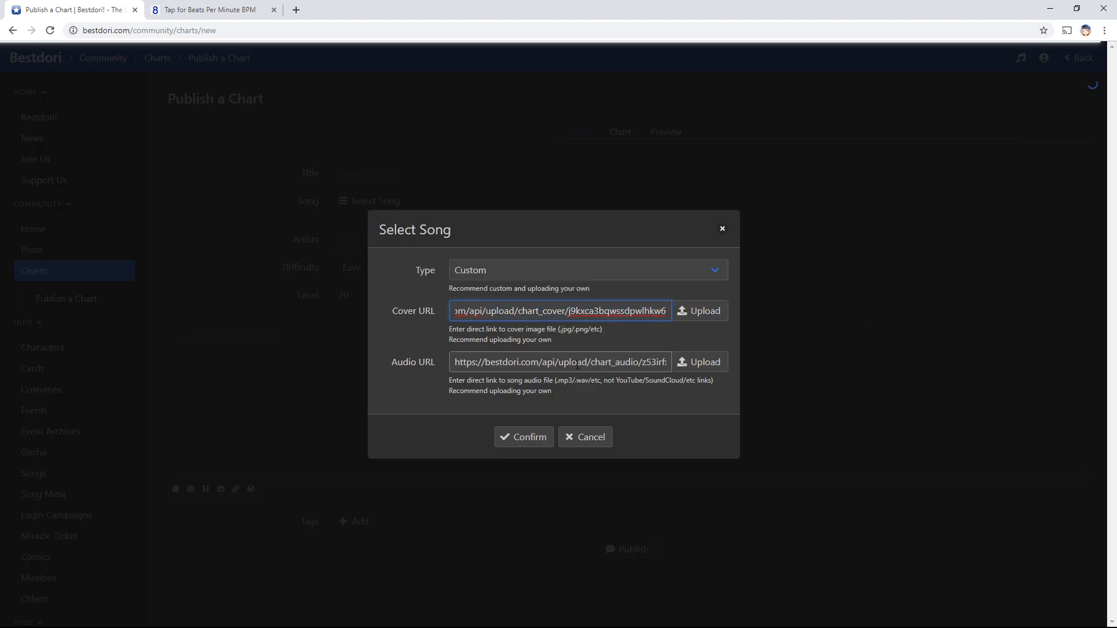
pyautogui.moveTo(577, 364); pyautogui.dragTo(812, 351)
pyautogui.click(552, 362)
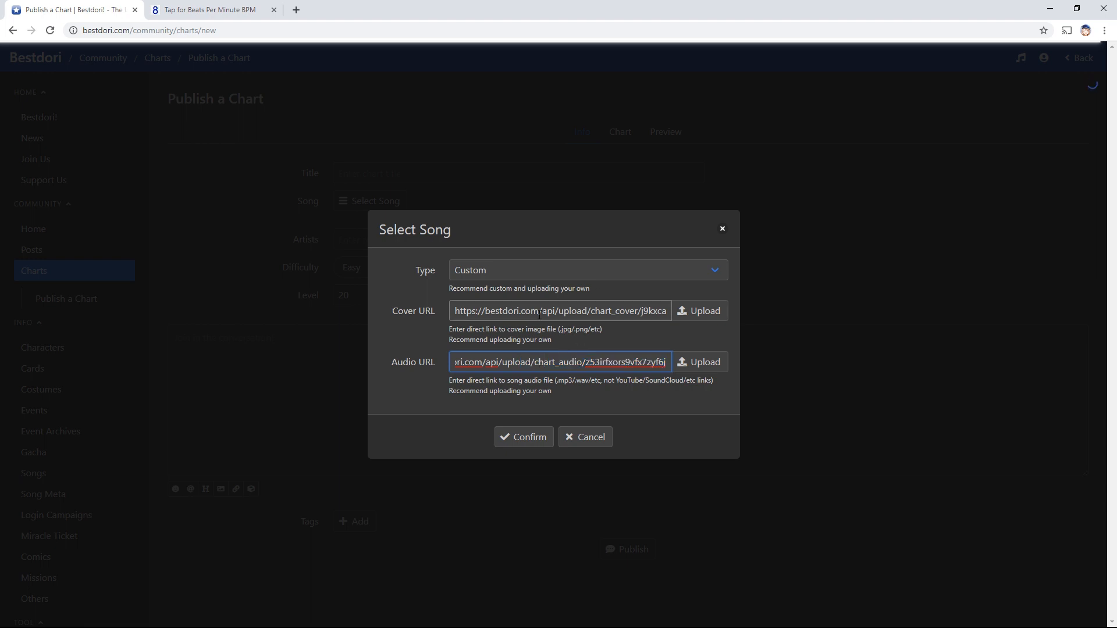
pyautogui.click(519, 438)
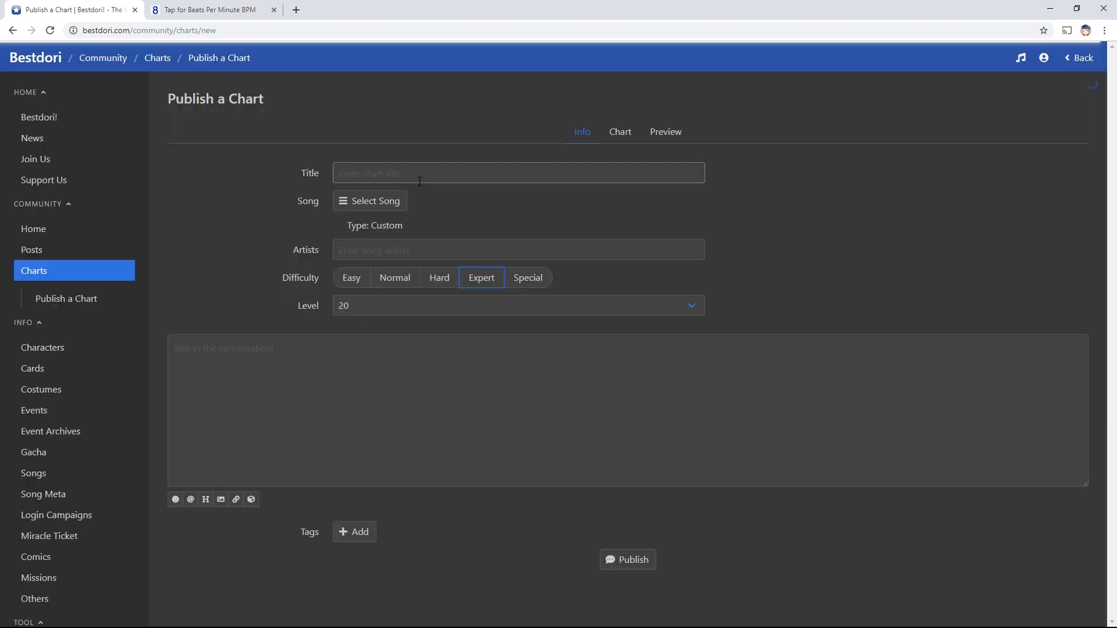
# Enter the chart title 'Don't worry <B/W vers>' and fill in the artist credit
pyautogui.moveTo(362, 255)
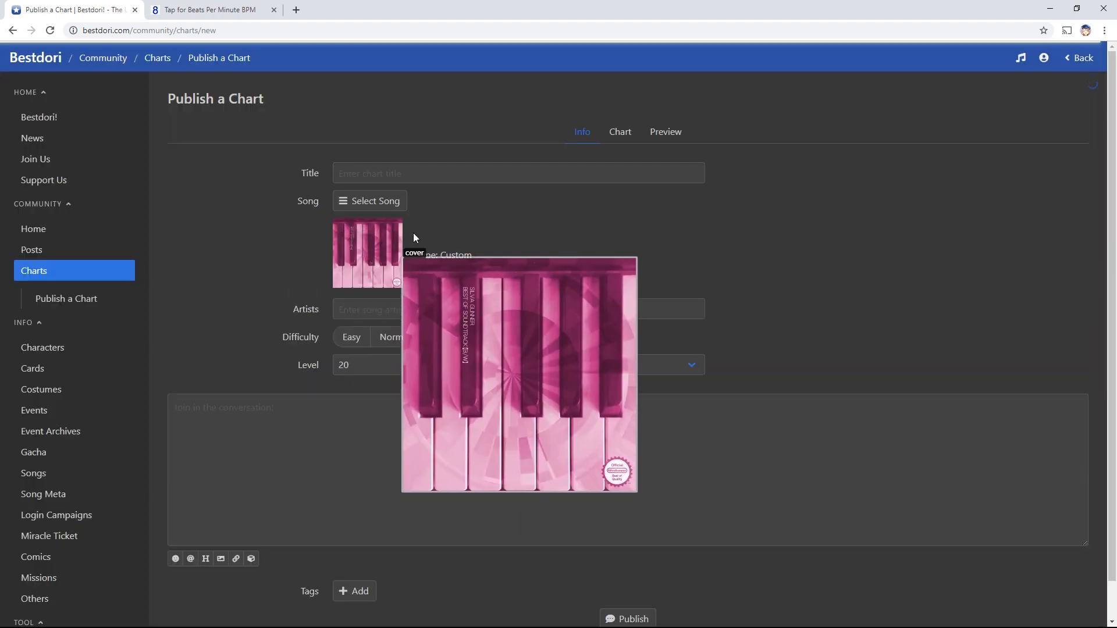
pyautogui.click(420, 177)
pyautogui.write("Don't ")
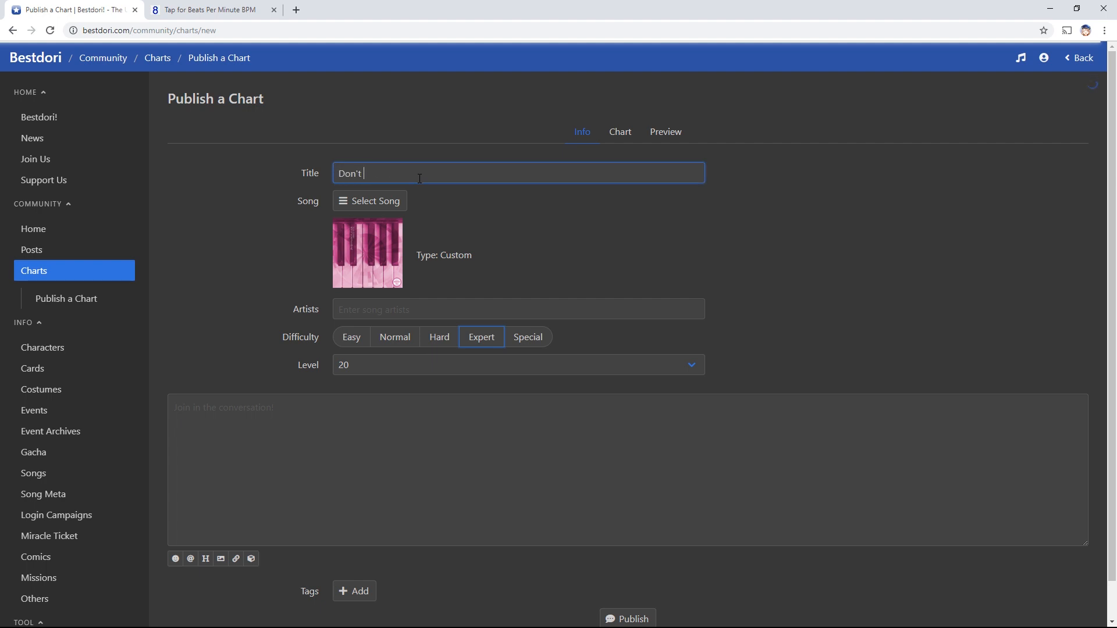
pyautogui.write('worry <B/W ')
pyautogui.write('vers')
pyautogui.write('>')
pyautogui.click(547, 317)
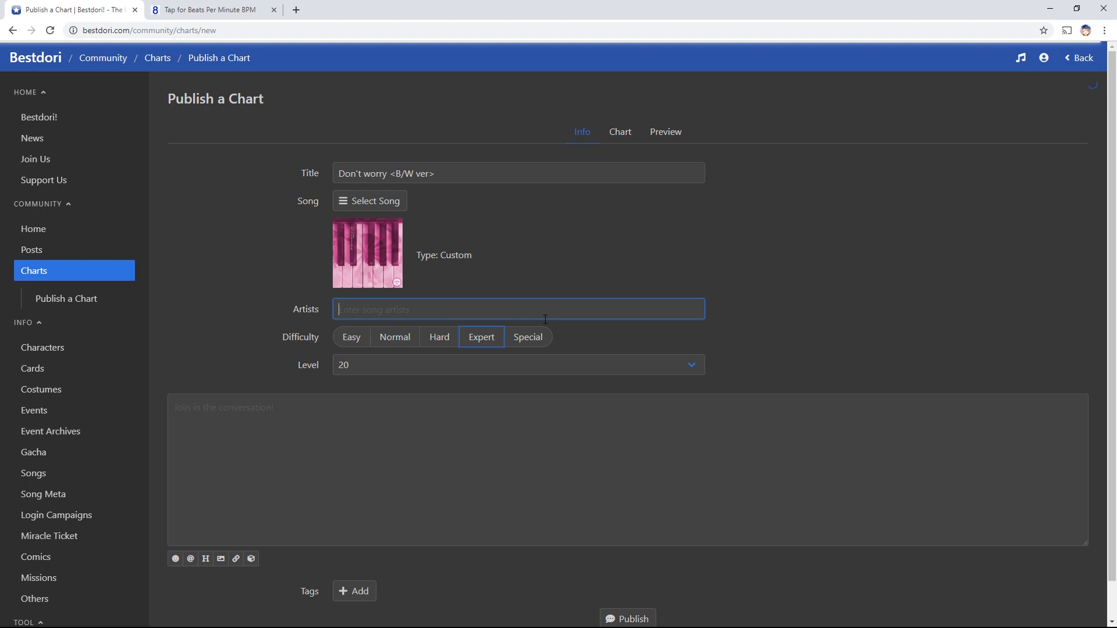
pyautogui.write('Sir Spacebar')
# Set the chart level to 7 from the Level dropdown
pyautogui.click(461, 375)
pyautogui.scroll(-2, 390, 260)
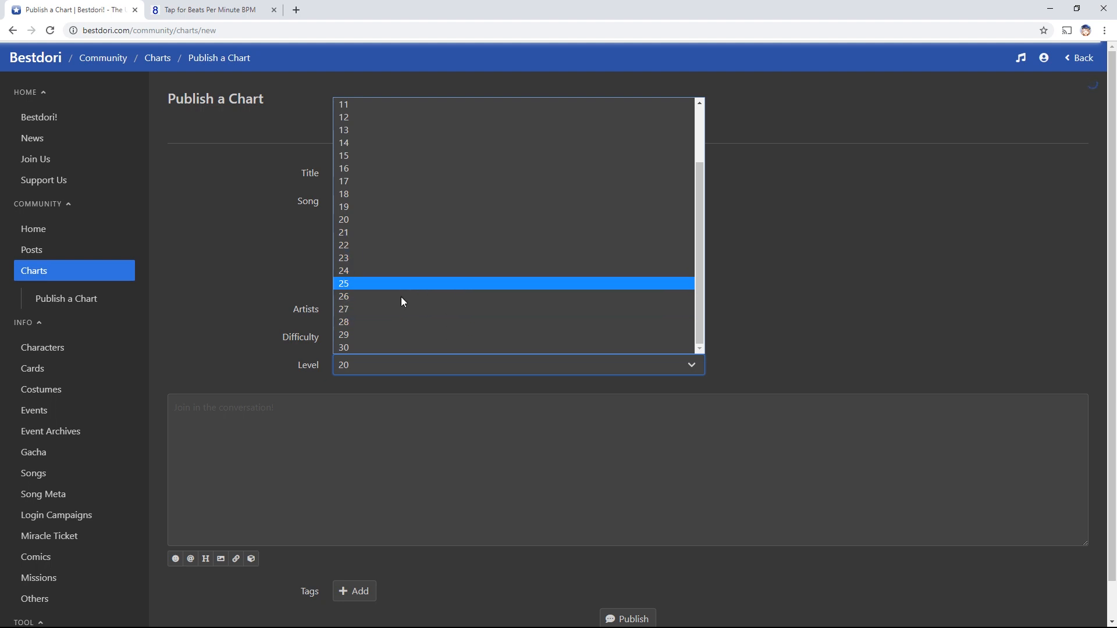
pyautogui.click(471, 227)
pyautogui.click(375, 370)
pyautogui.click(356, 128)
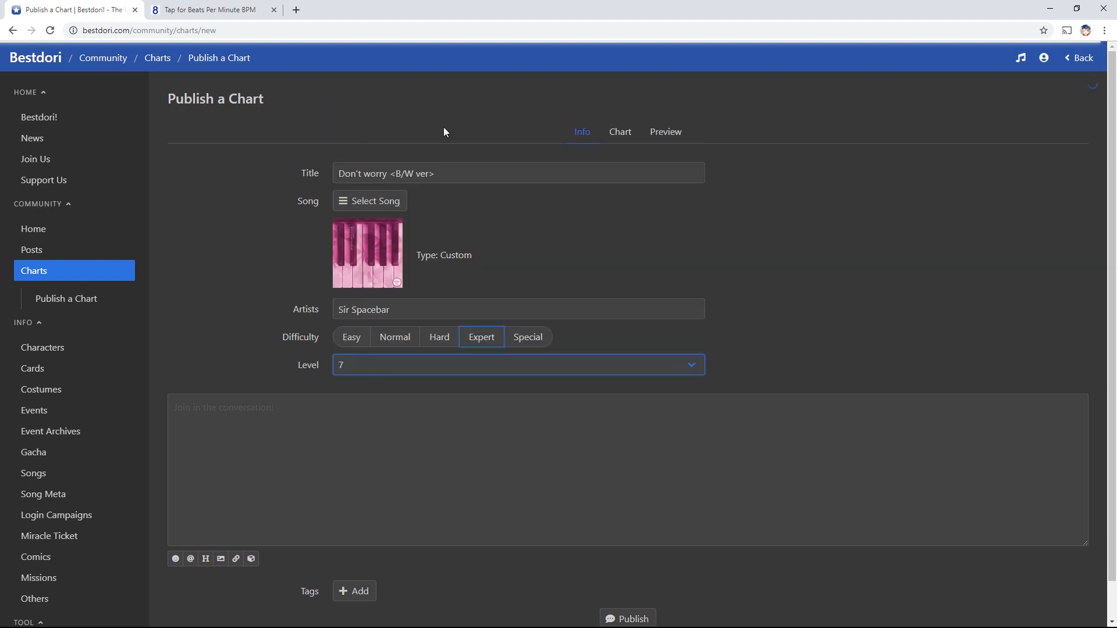
# Open the chart editor and pick the 180 BPM marker element for adding
pyautogui.click(629, 133)
pyautogui.scroll(-2, 774, 369)
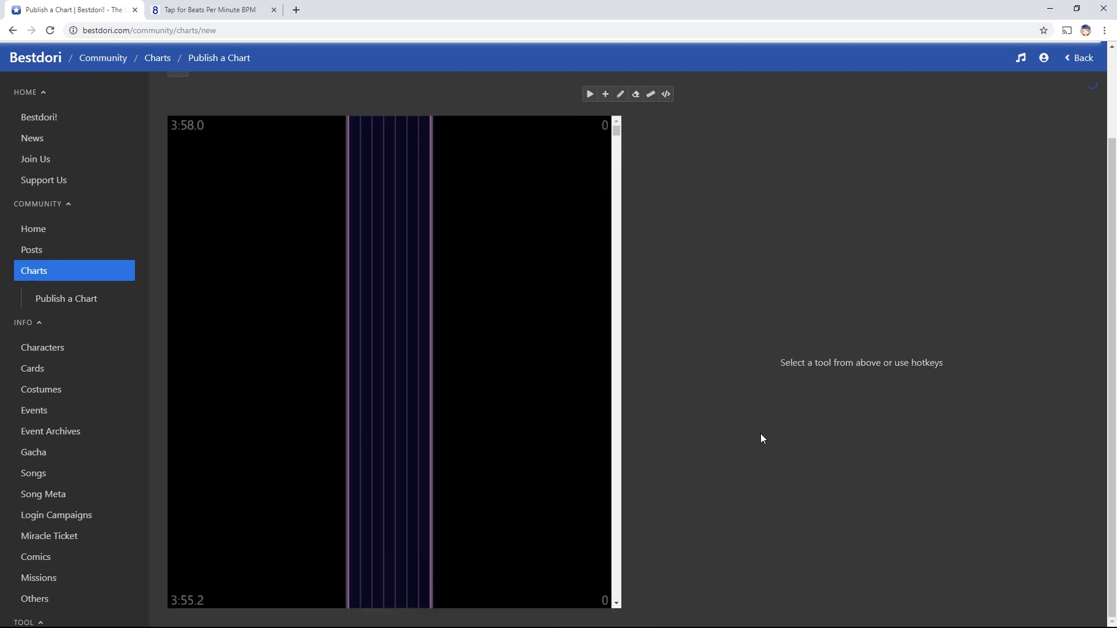
pyautogui.scroll(2, 760, 434)
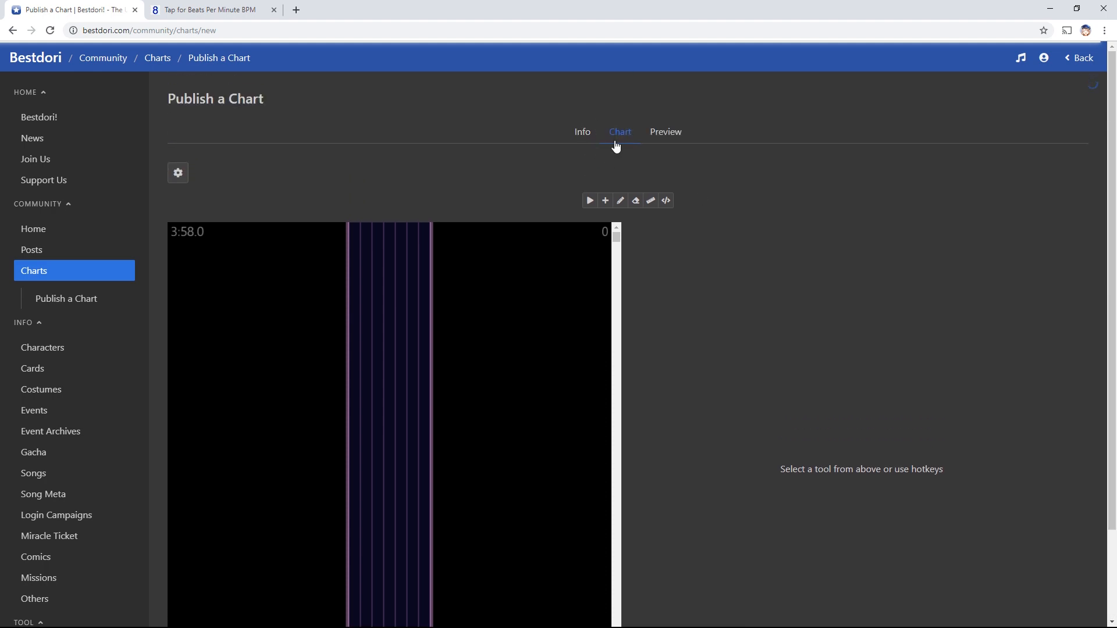
pyautogui.scroll(-2, 735, 265)
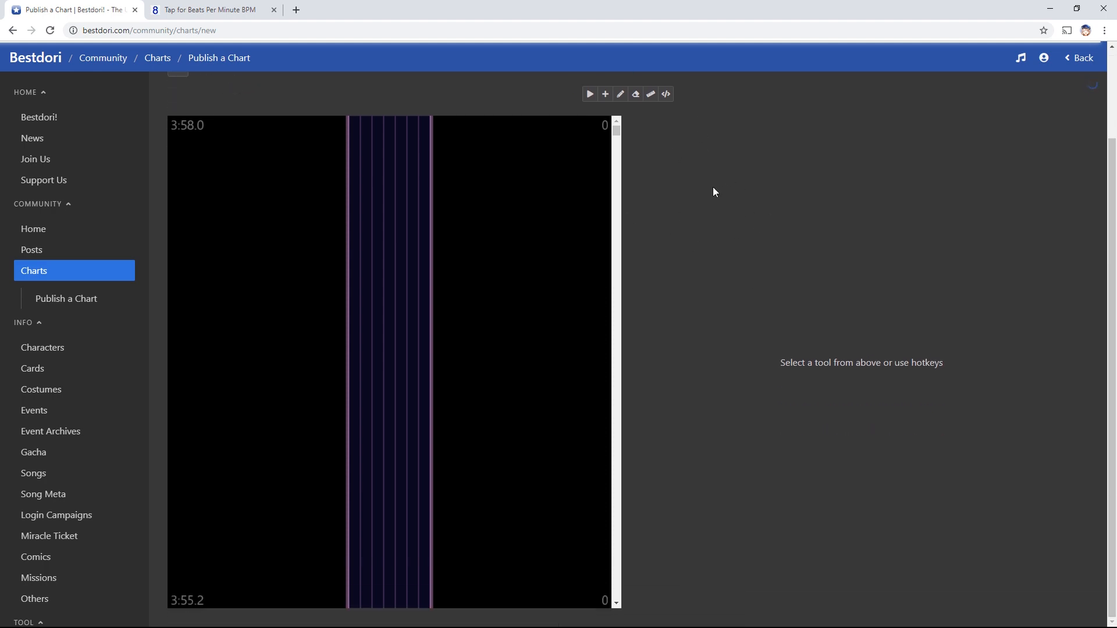
pyautogui.press('a')
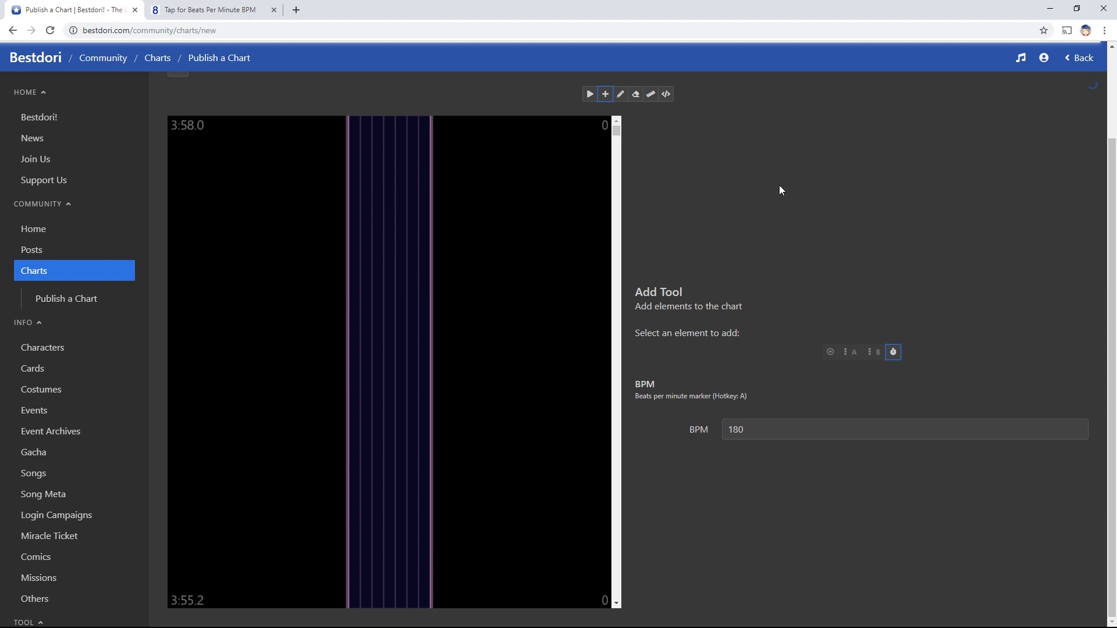
pyautogui.click(187, 4)
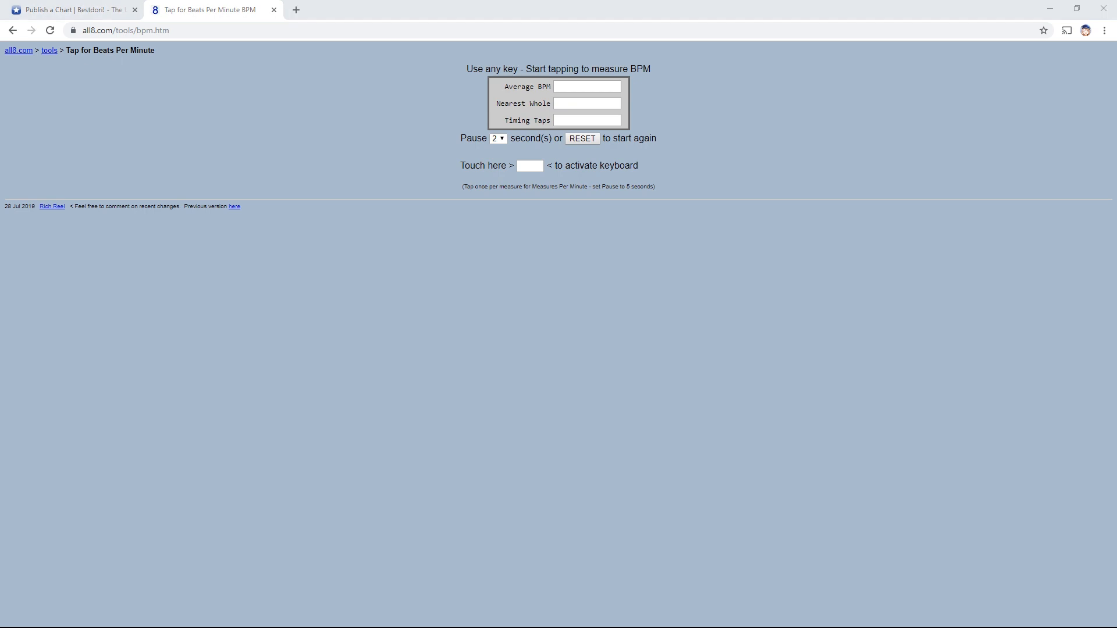
# Tap along with the song on all8.com, reaching 121.15 average BPM over 76 taps
pyautogui.click(871, 277)
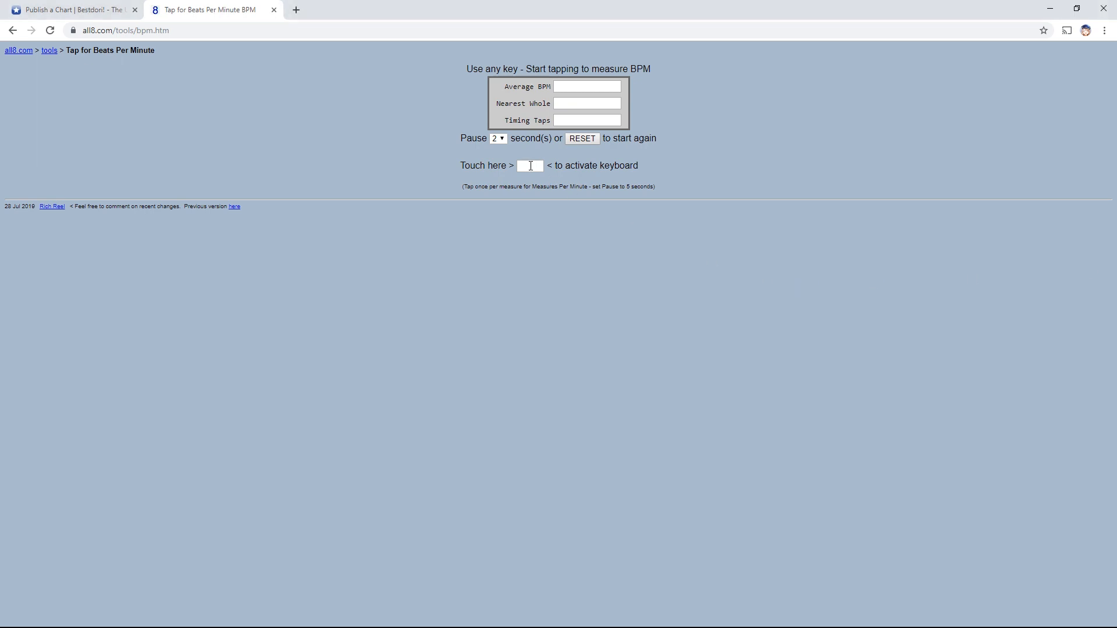
pyautogui.click(531, 166)
pyautogui.press('0')
pyautogui.press('0')
pyautogui.press('0')
pyautogui.press('0')
pyautogui.press('0')
pyautogui.press('0')
pyautogui.press('0')
pyautogui.press('0')
pyautogui.press('0')
pyautogui.press('0')
pyautogui.press('0')
pyautogui.press('0')
pyautogui.press('0')
pyautogui.press('0')
pyautogui.press('0')
pyautogui.press('0')
pyautogui.press('0')
pyautogui.press('0')
pyautogui.press('0')
pyautogui.press('0')
pyautogui.press('0')
pyautogui.press('0')
pyautogui.press('0')
pyautogui.press('0')
pyautogui.press('0')
pyautogui.press('0')
pyautogui.press('0')
pyautogui.press('0')
pyautogui.press('0')
pyautogui.press('0')
pyautogui.press('0')
pyautogui.press('0')
pyautogui.press('0')
pyautogui.press('0')
pyautogui.press('0')
pyautogui.press('0')
pyautogui.press('0')
pyautogui.press('0')
pyautogui.press('0')
pyautogui.press('0')
pyautogui.press('0')
pyautogui.press('0')
pyautogui.press('0')
pyautogui.press('0')
pyautogui.press('0')
pyautogui.press('0')
pyautogui.press('0')
pyautogui.press('0')
pyautogui.press('0')
pyautogui.press('0')
pyautogui.press('0')
pyautogui.press('0')
pyautogui.press('0')
pyautogui.press('0')
# Change the BPM value to 121 and place a 121 BPM marker at the chart start
pyautogui.click(73, 9)
pyautogui.click(736, 429)
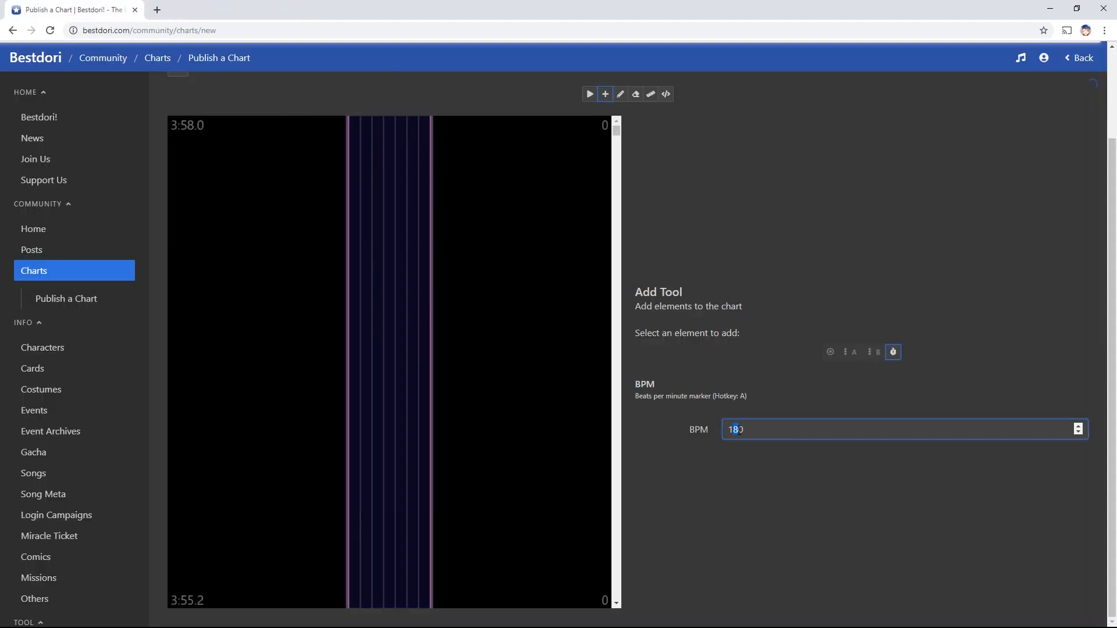
pyautogui.moveTo(743, 431); pyautogui.dragTo(736, 424)
pyautogui.write('21')
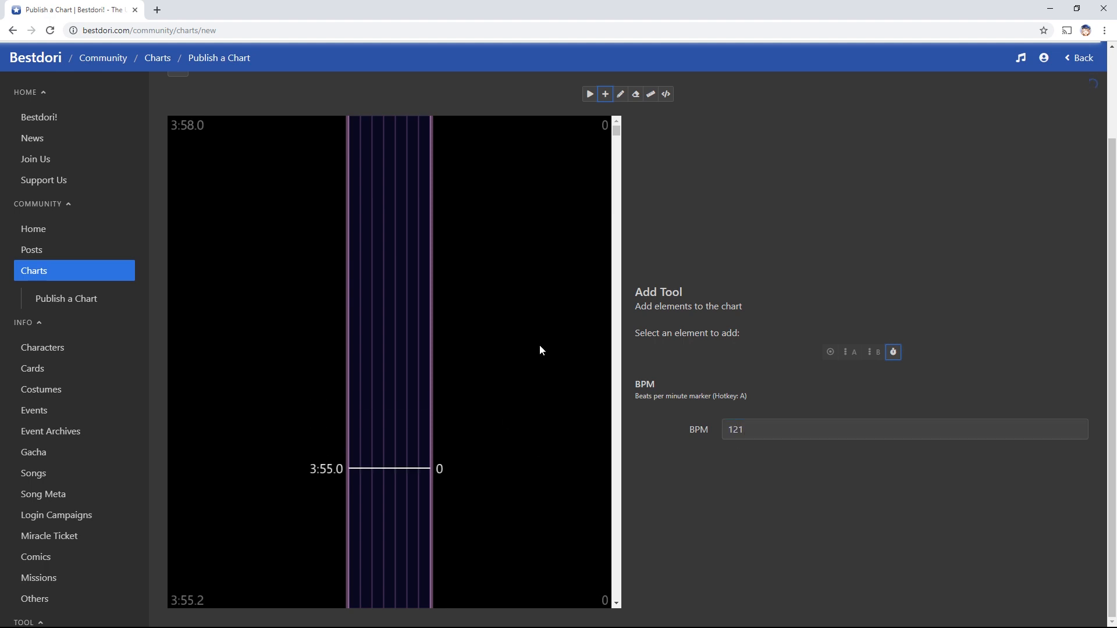
pyautogui.scroll(-15, 418, 397)
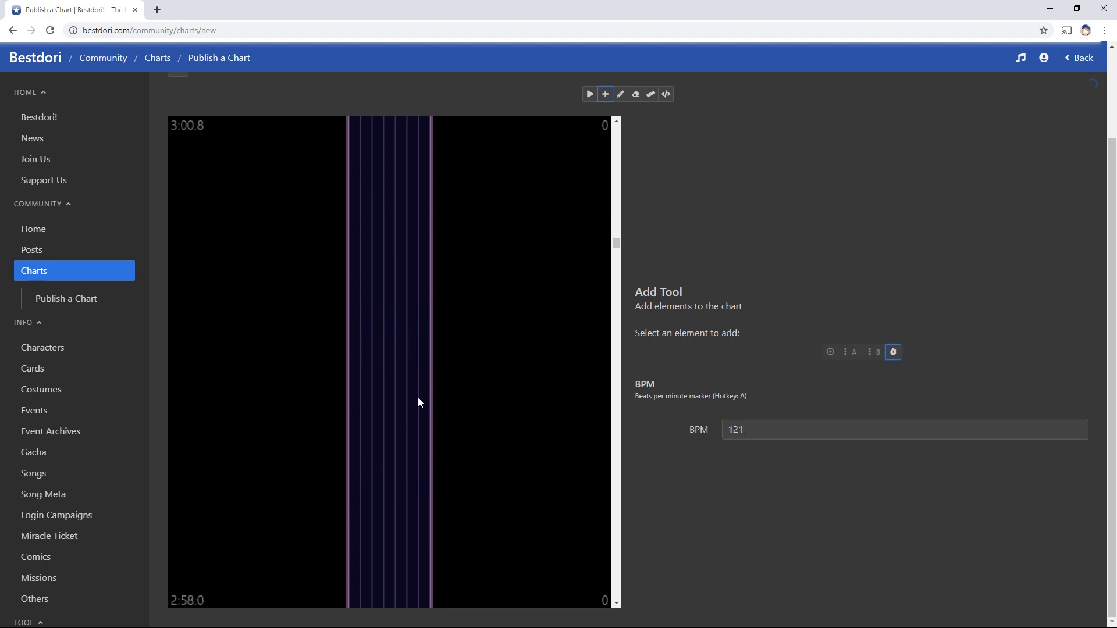
pyautogui.scroll(-20, 418, 397)
pyautogui.scroll(3, 416, 364)
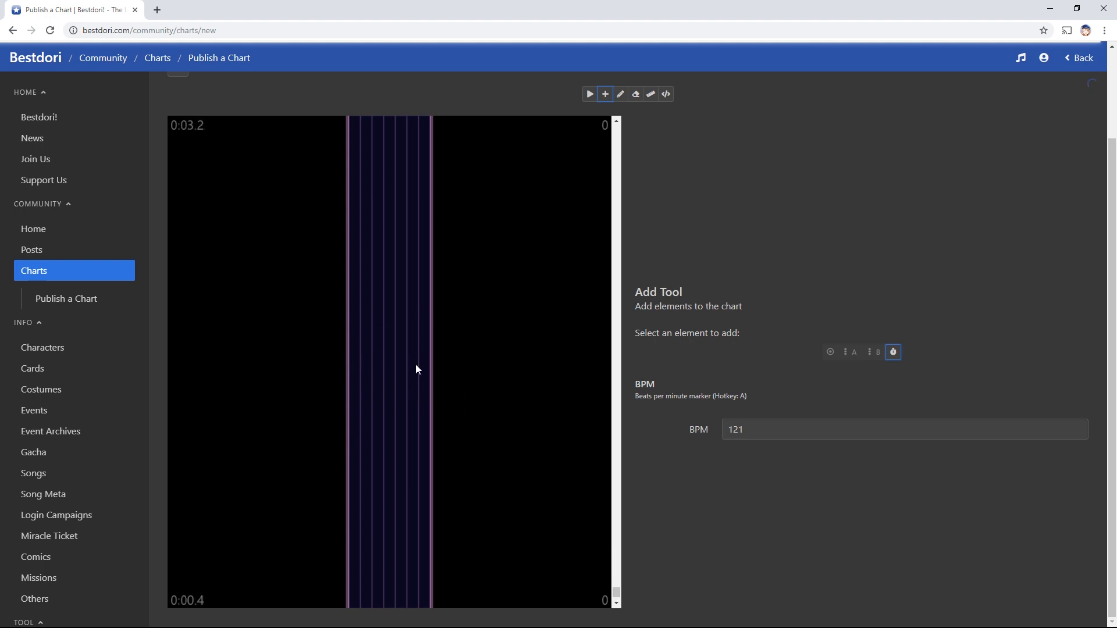
pyautogui.click(450, 313)
pyautogui.scroll(-3, 532, 372)
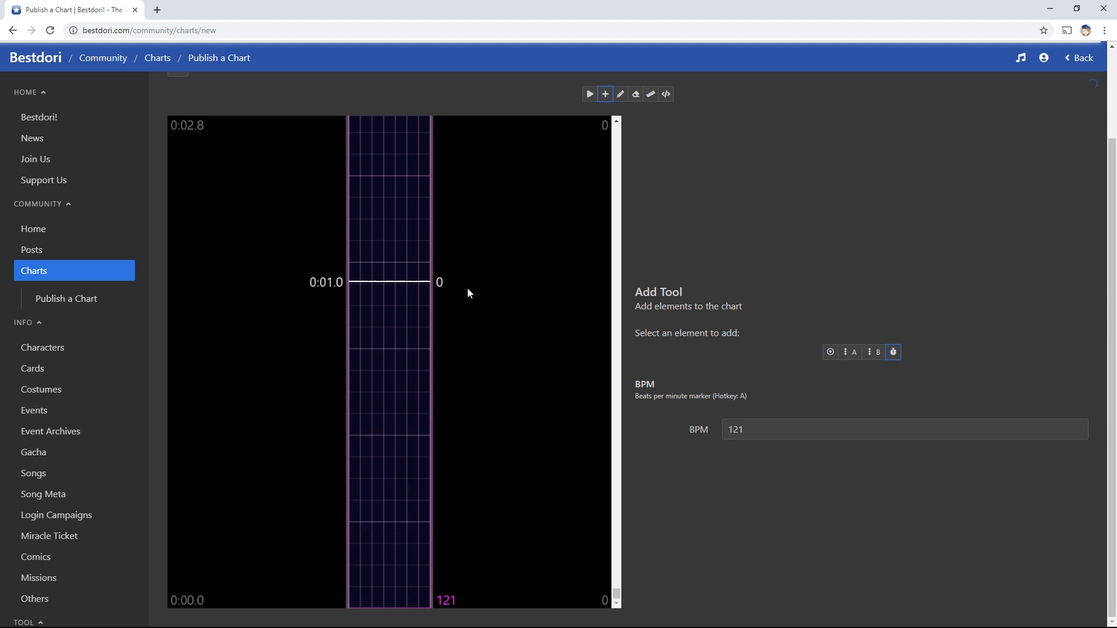
# Play the chart, then add a second 121 BPM marker at 0:01.0
pyautogui.press('r')
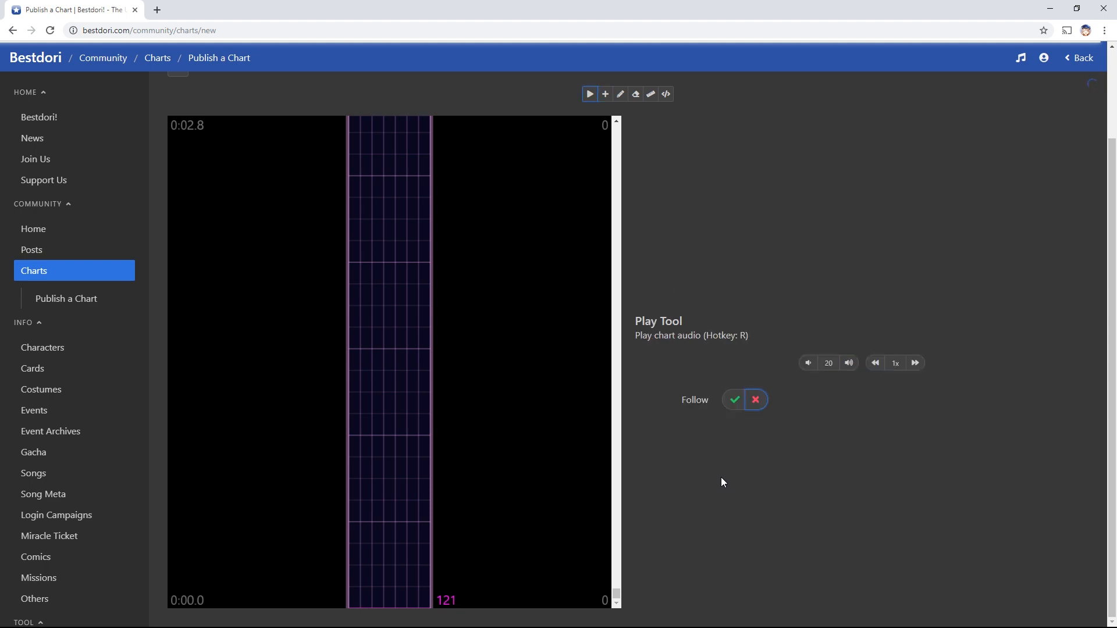
pyautogui.click(389, 608)
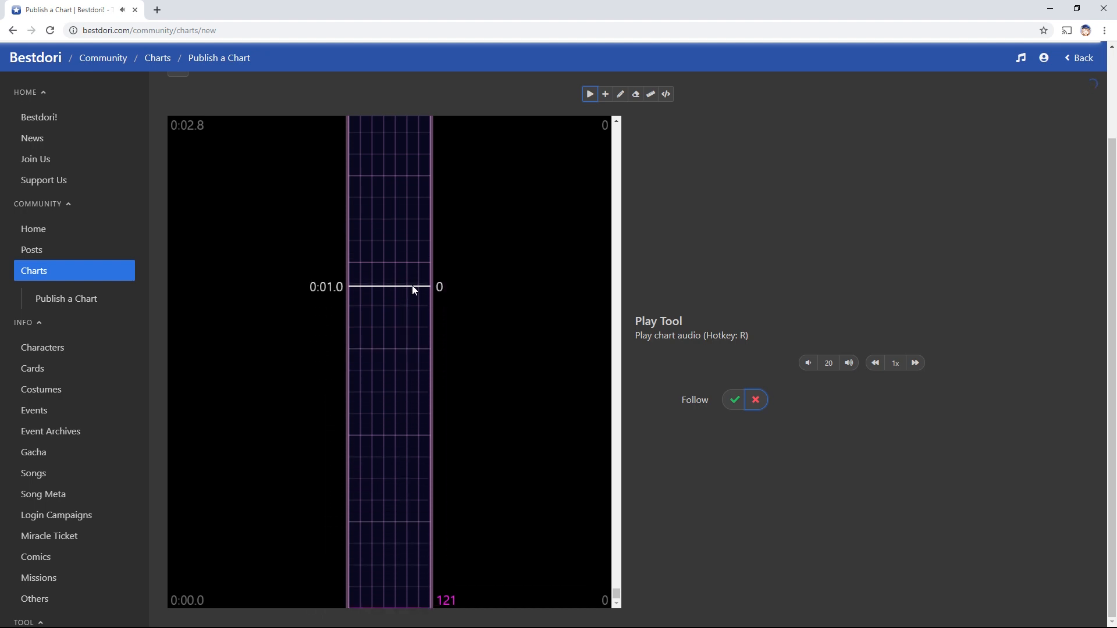
pyautogui.press('a')
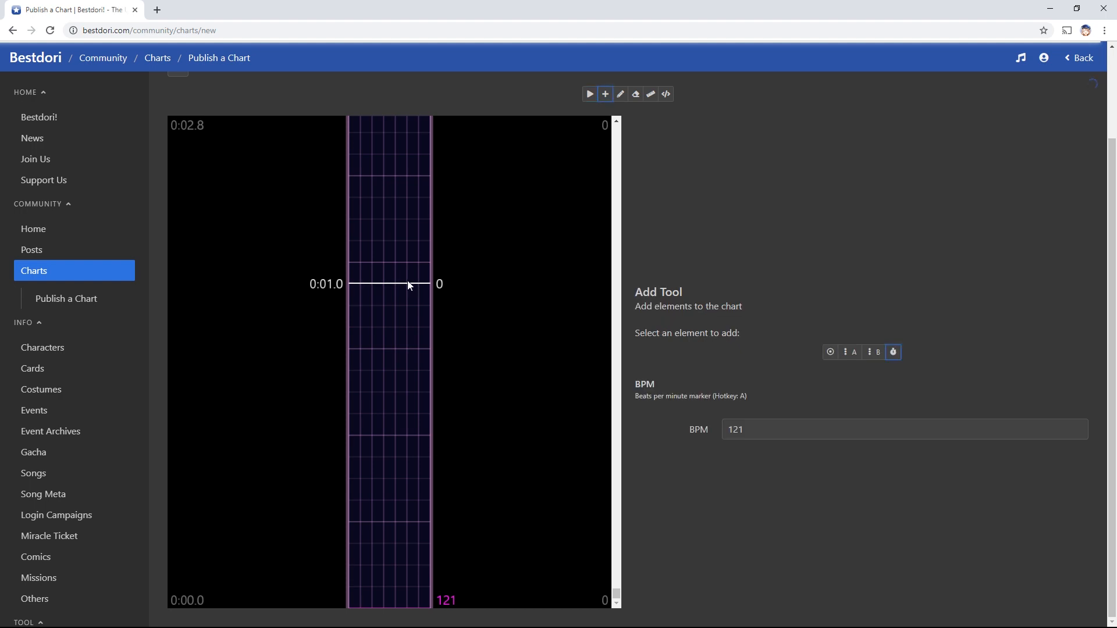
pyautogui.click(411, 283)
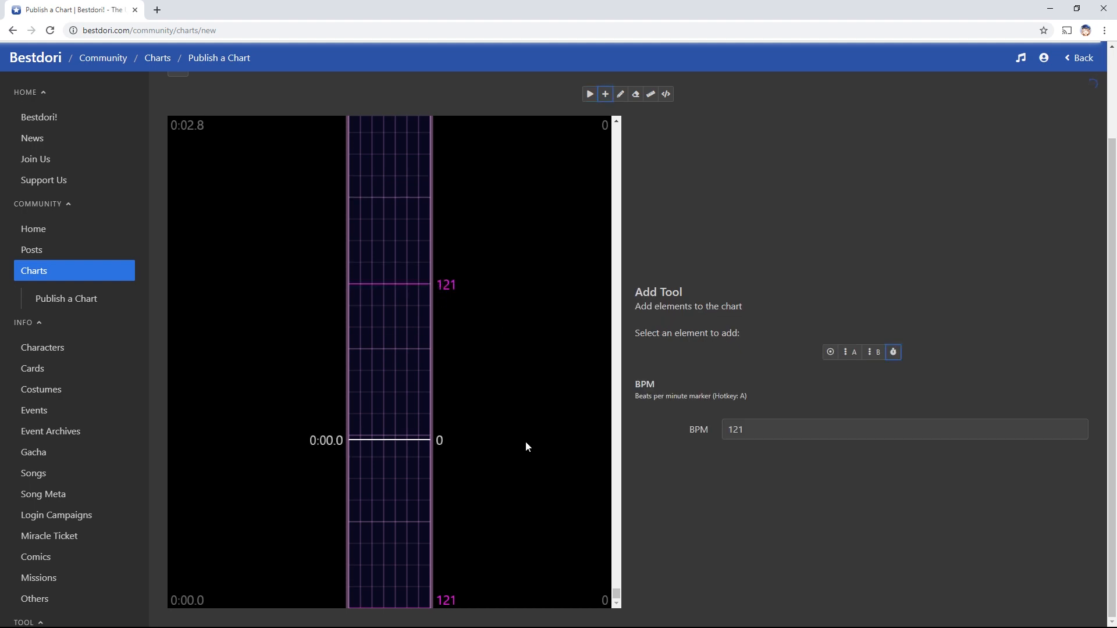
# Place three tap notes on beat lines up to 0:02.0 and play them back
pyautogui.press('q')
pyautogui.press('f')
pyautogui.click(389, 284)
pyautogui.click(390, 240)
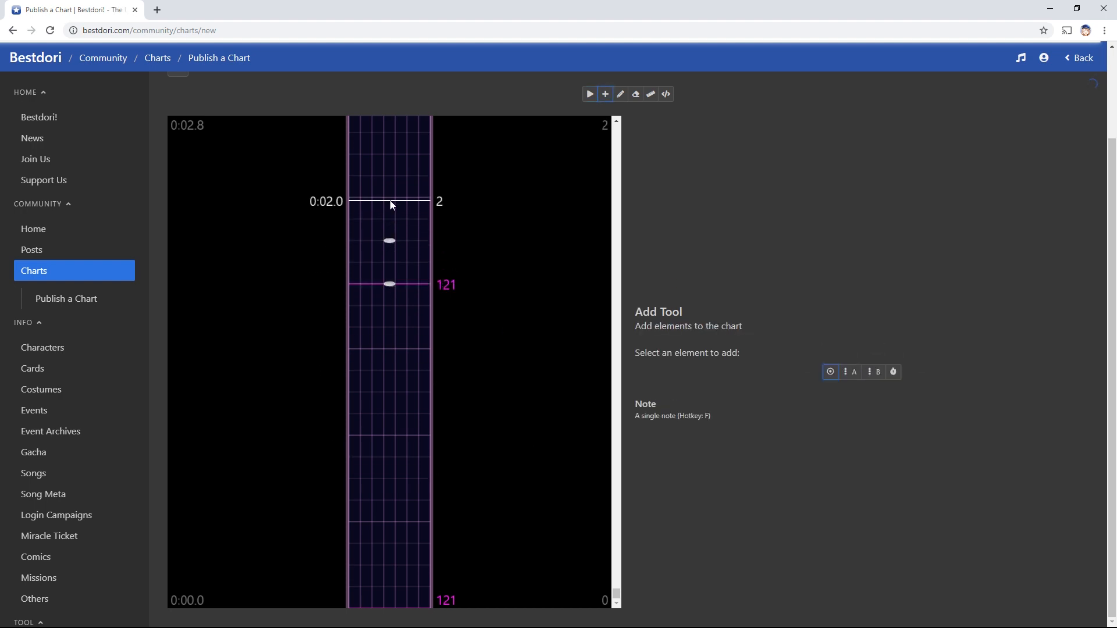
pyautogui.click(391, 200)
pyautogui.press('r')
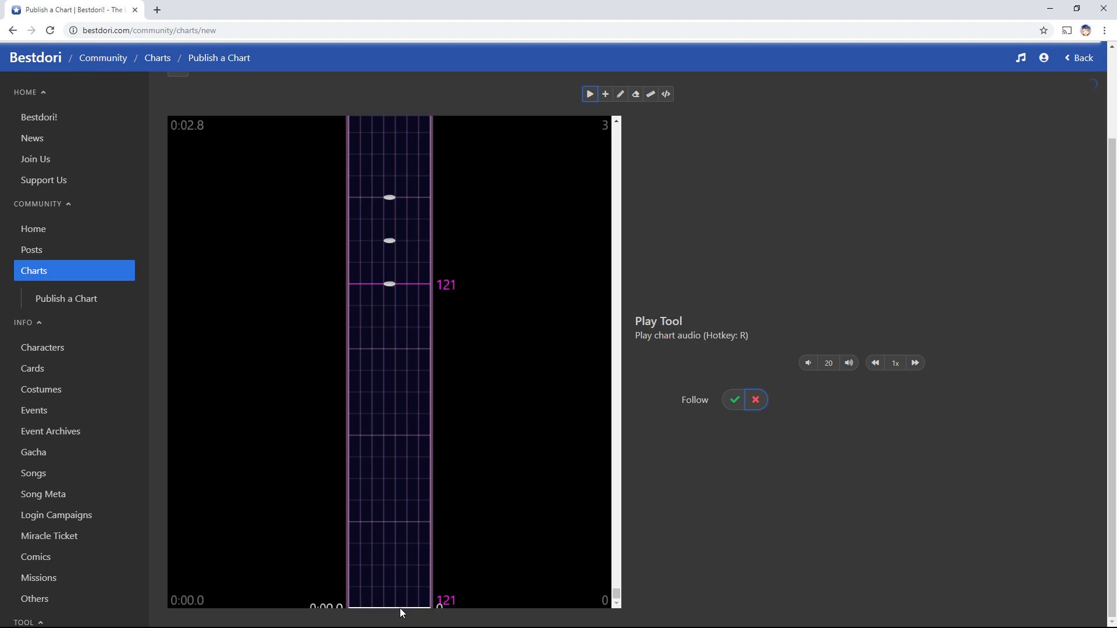
pyautogui.click(402, 612)
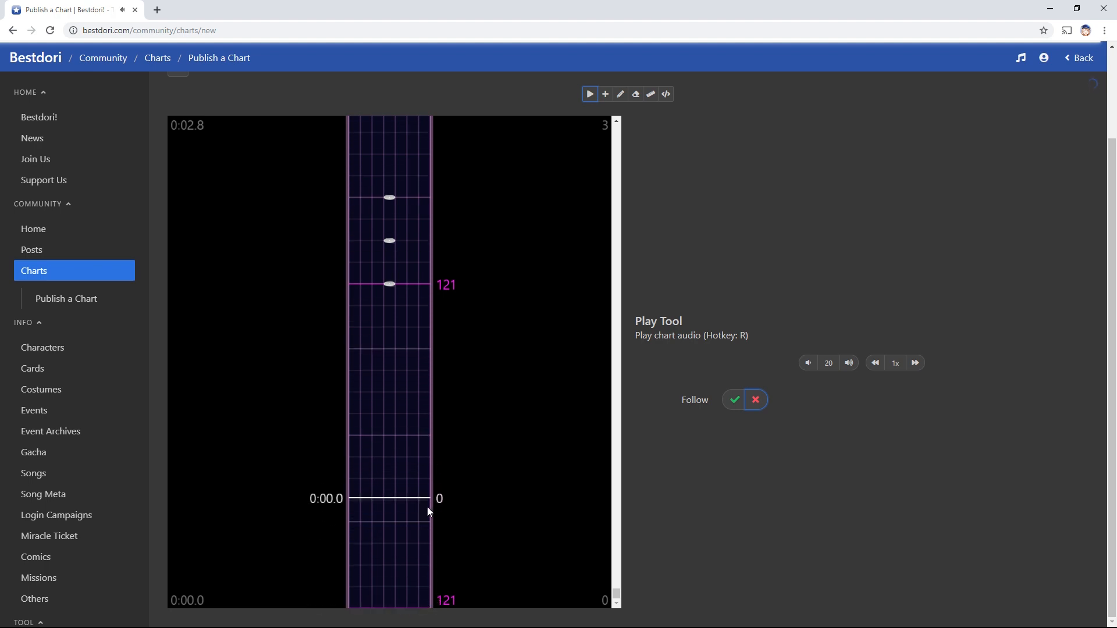
pyautogui.scroll(3, 427, 511)
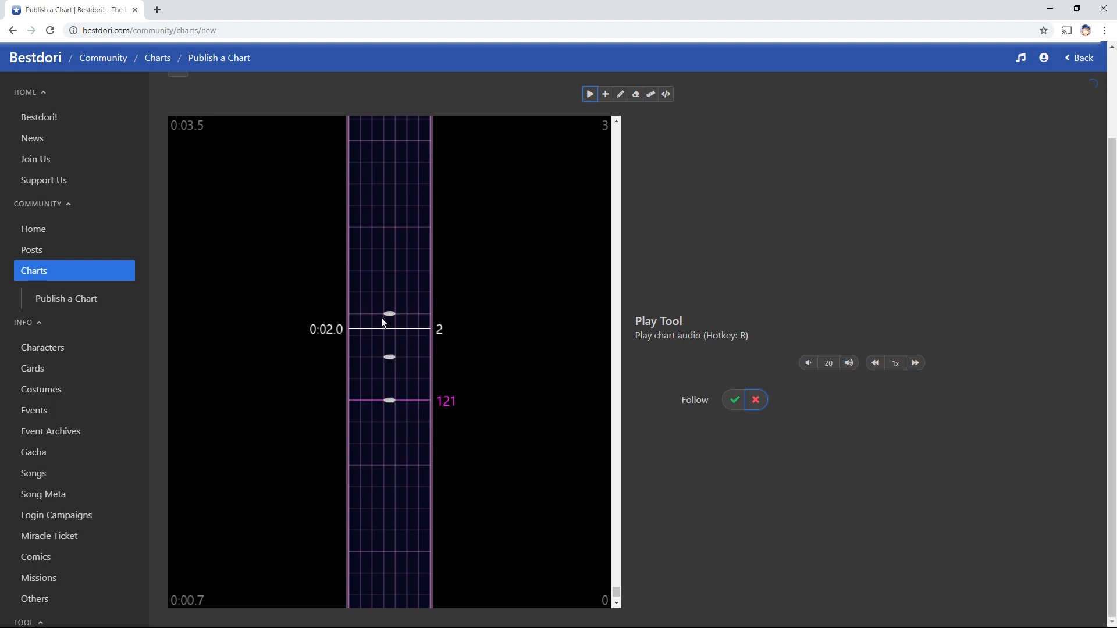
# Add two more tap notes between the existing beats
pyautogui.press('f')
pyautogui.click(378, 379)
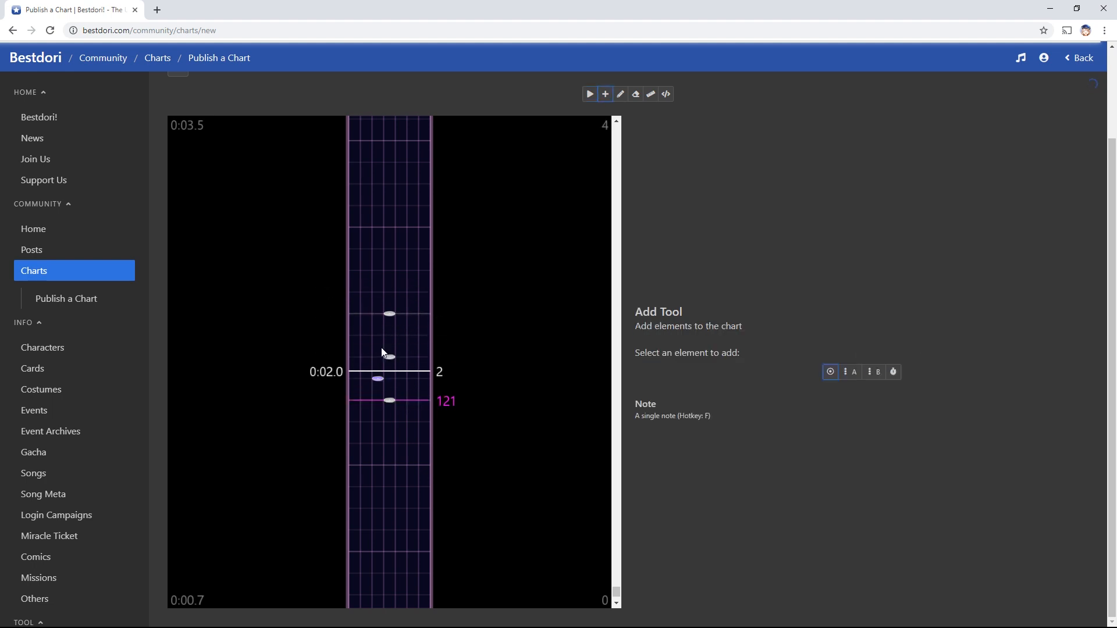
pyautogui.click(377, 336)
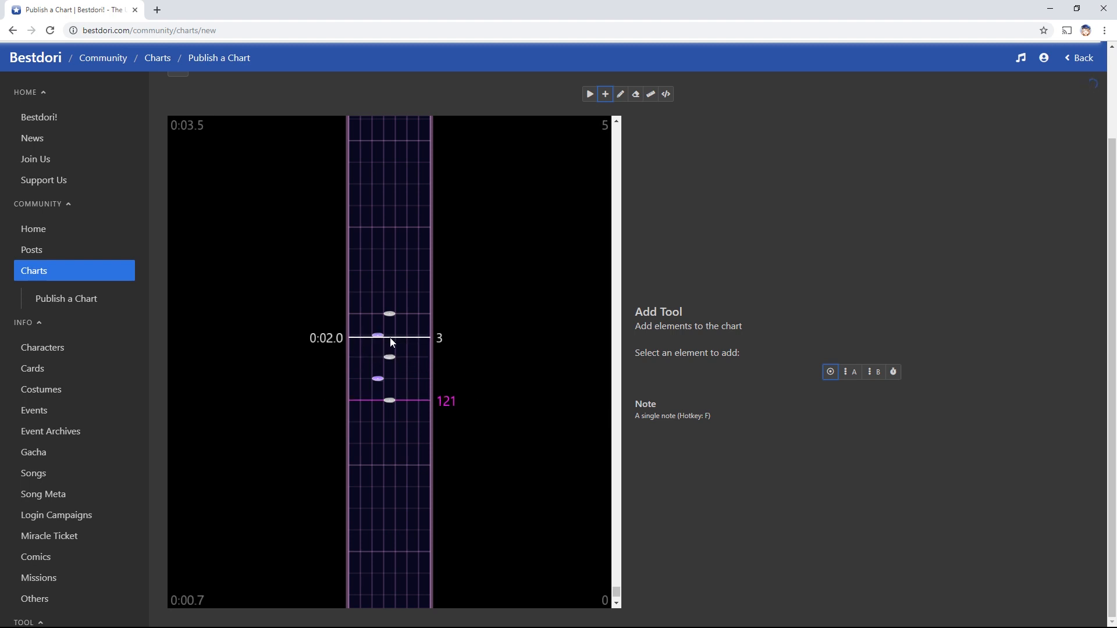
# Erase the five test notes and the 121 BPM marker at 0:01.0
pyautogui.press('e')
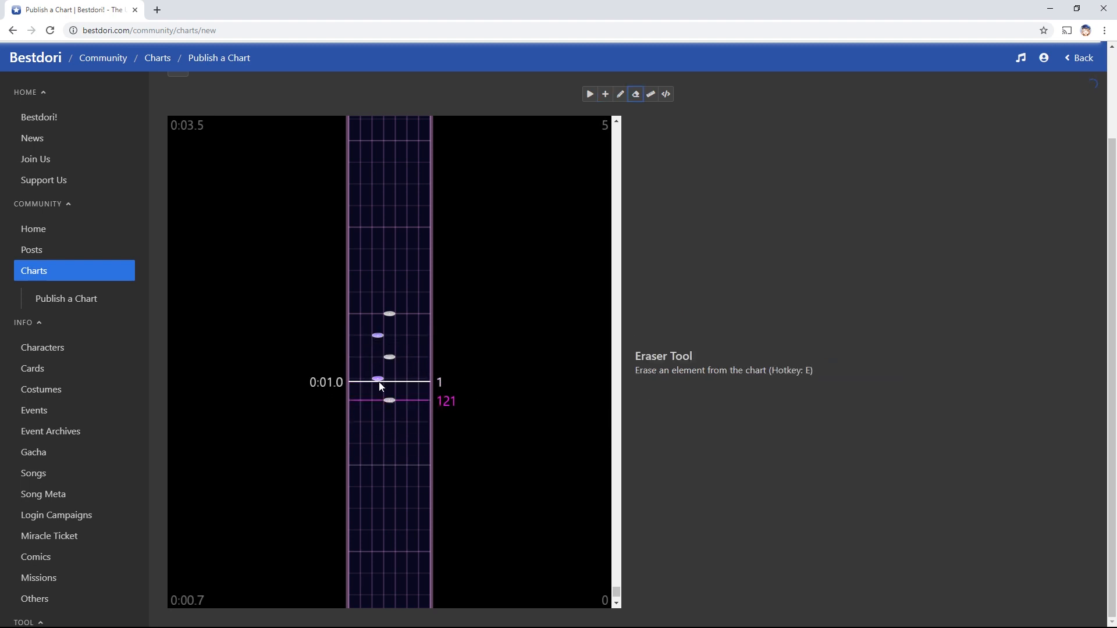
pyautogui.click(378, 379)
pyautogui.click(377, 335)
pyautogui.scroll(-1, 427, 392)
pyautogui.click(375, 343)
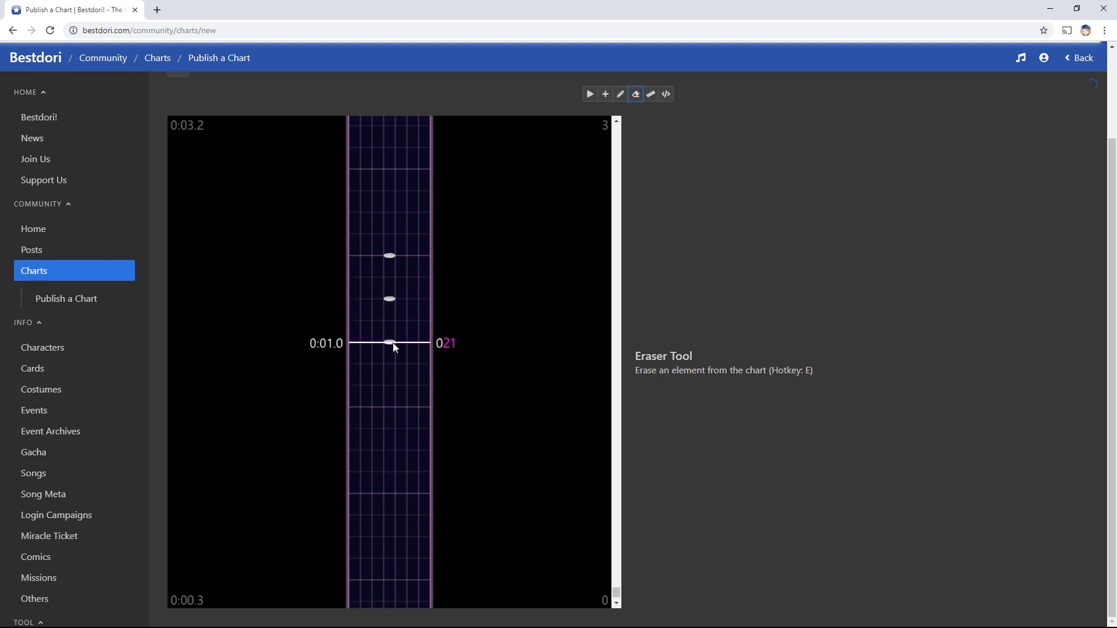
pyautogui.click(389, 300)
pyautogui.click(393, 263)
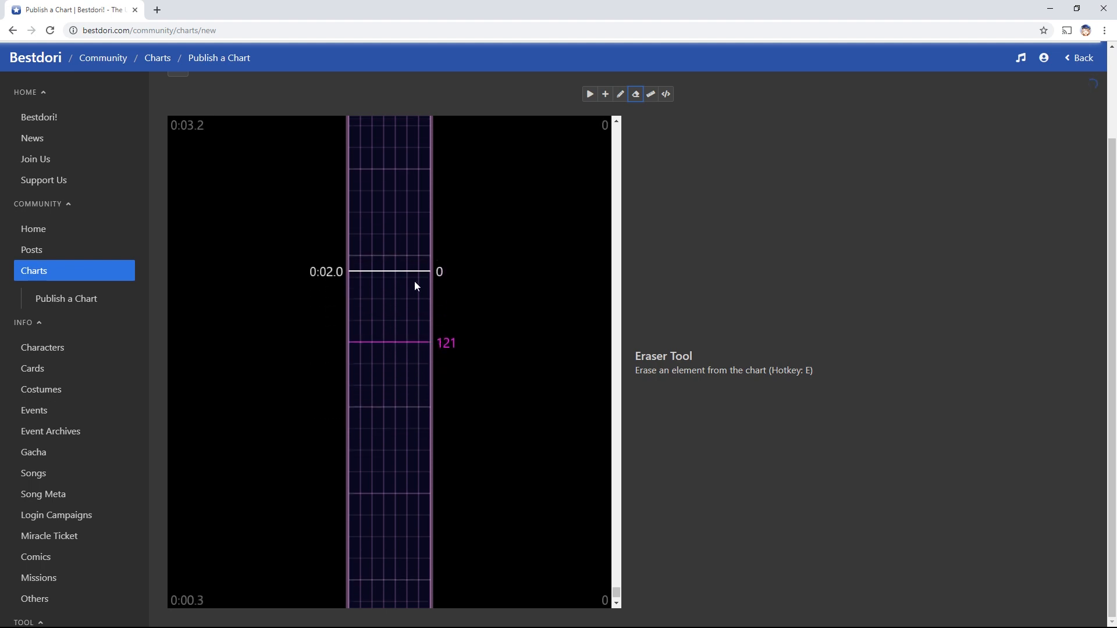
pyautogui.click(454, 344)
# Scroll back up and switch over to the Audacity project
pyautogui.scroll(1, 465, 361)
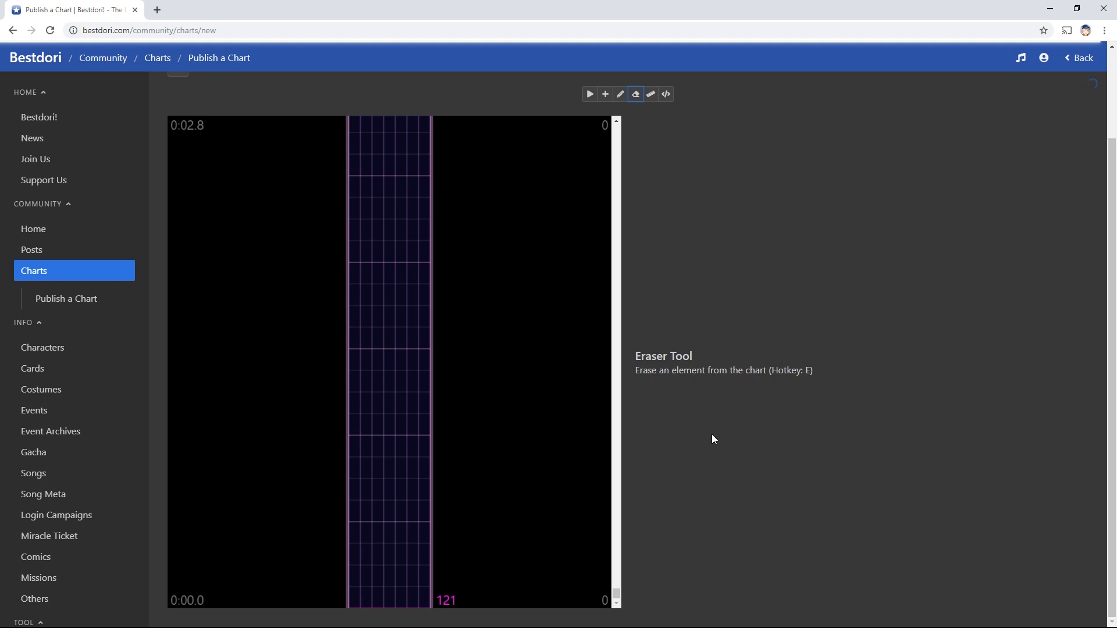
pyautogui.moveTo(712, 435); pyautogui.dragTo(713, 435)
pyautogui.click(720, 433)
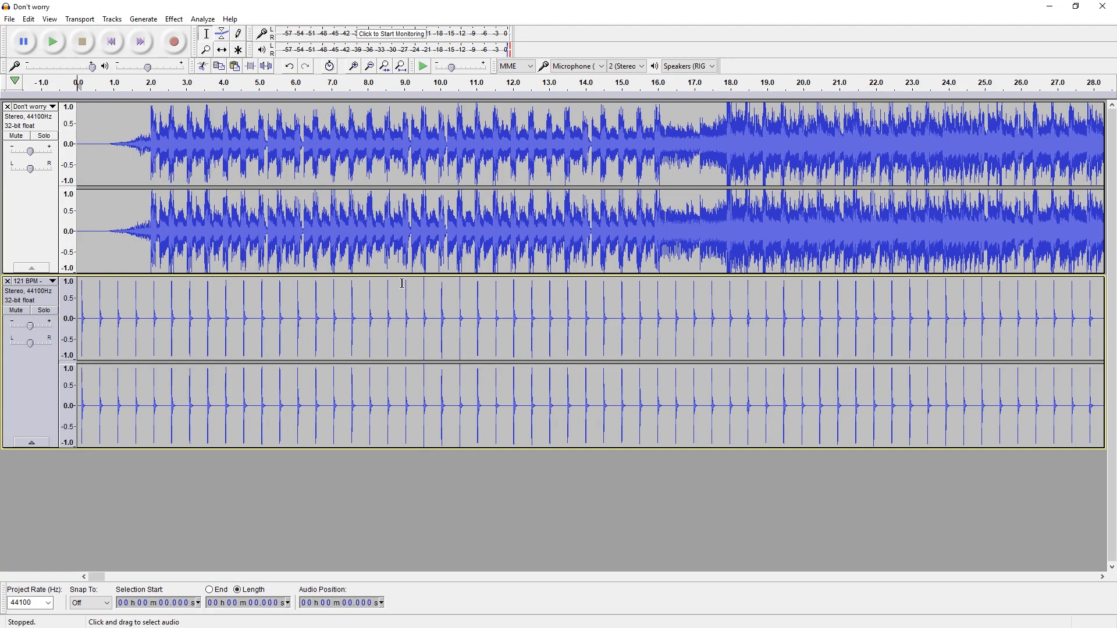
# Zoom in on the opening of both Audacity tracks with the Selection tool active
pyautogui.scroll(1, 393, 285)
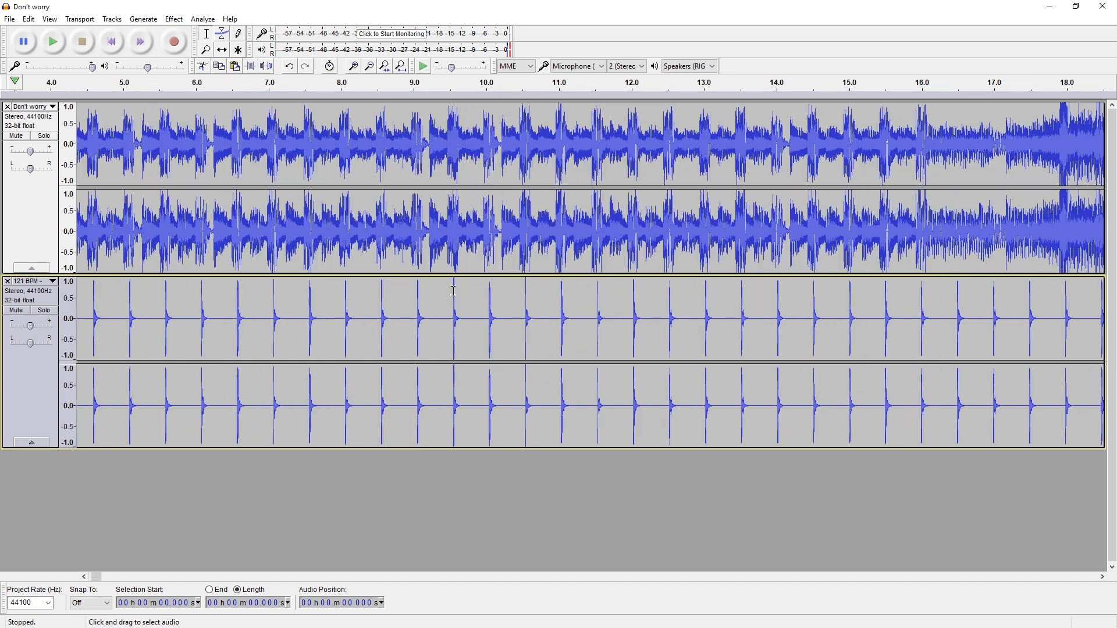
pyautogui.hscroll(-7, 453, 291)
pyautogui.hscroll(-4, 453, 291)
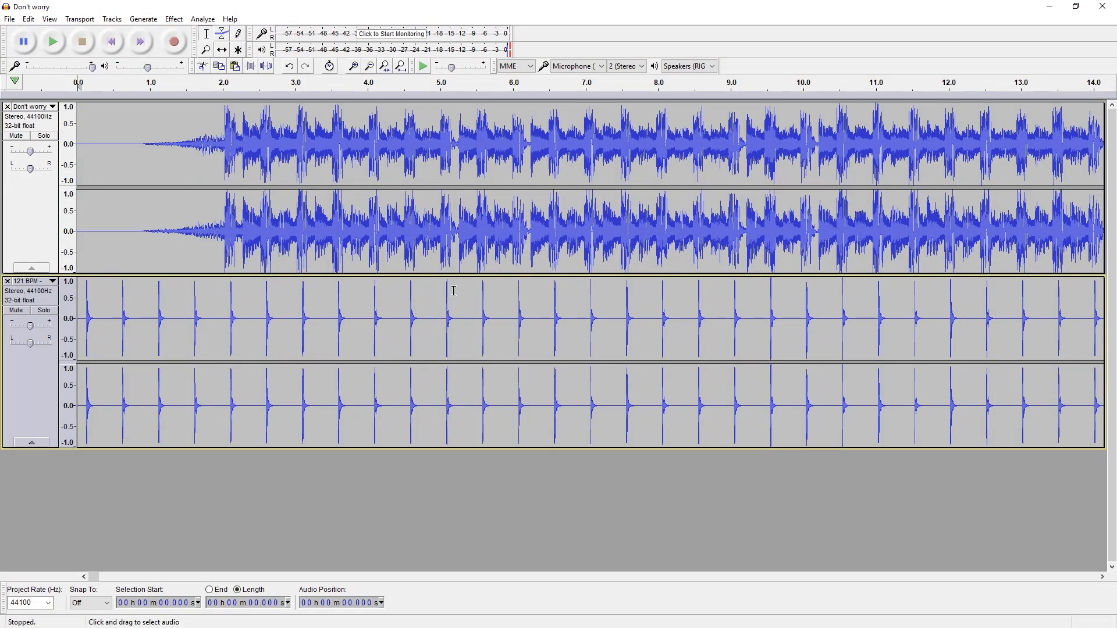
pyautogui.scroll(1, 280, 305)
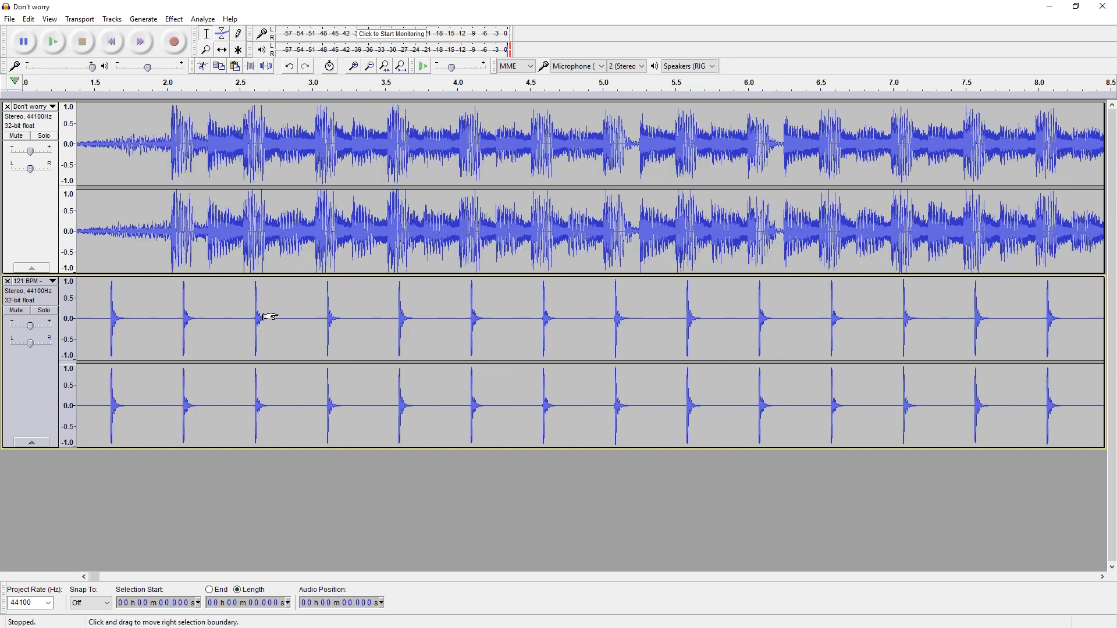
pyautogui.scroll(1, 269, 317)
pyautogui.hscroll(-4, 324, 309)
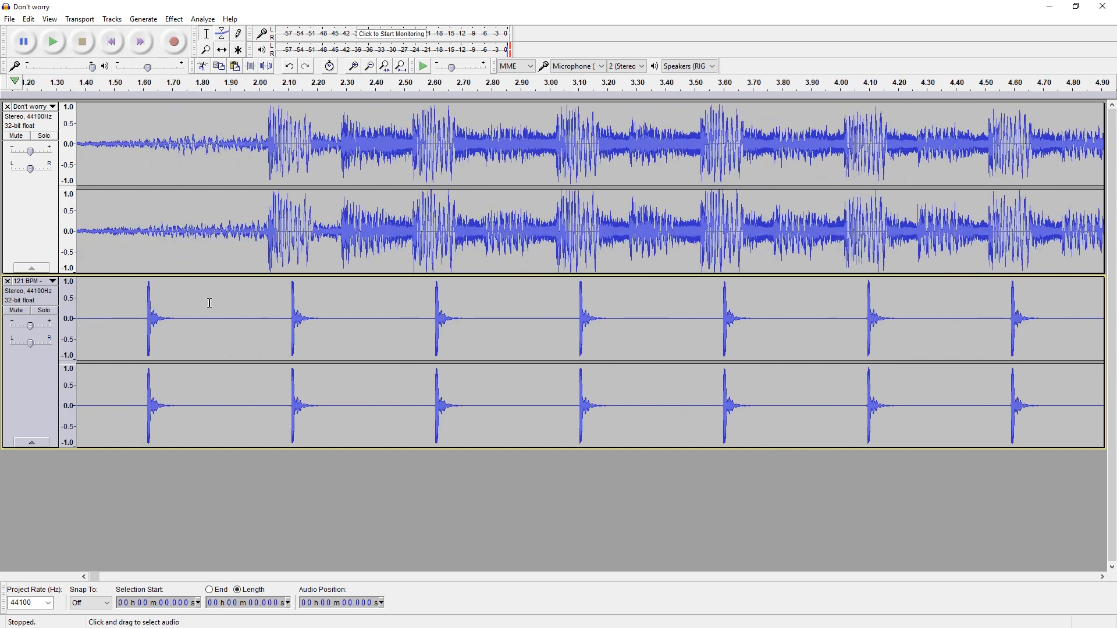
pyautogui.hscroll(-2, 240, 293)
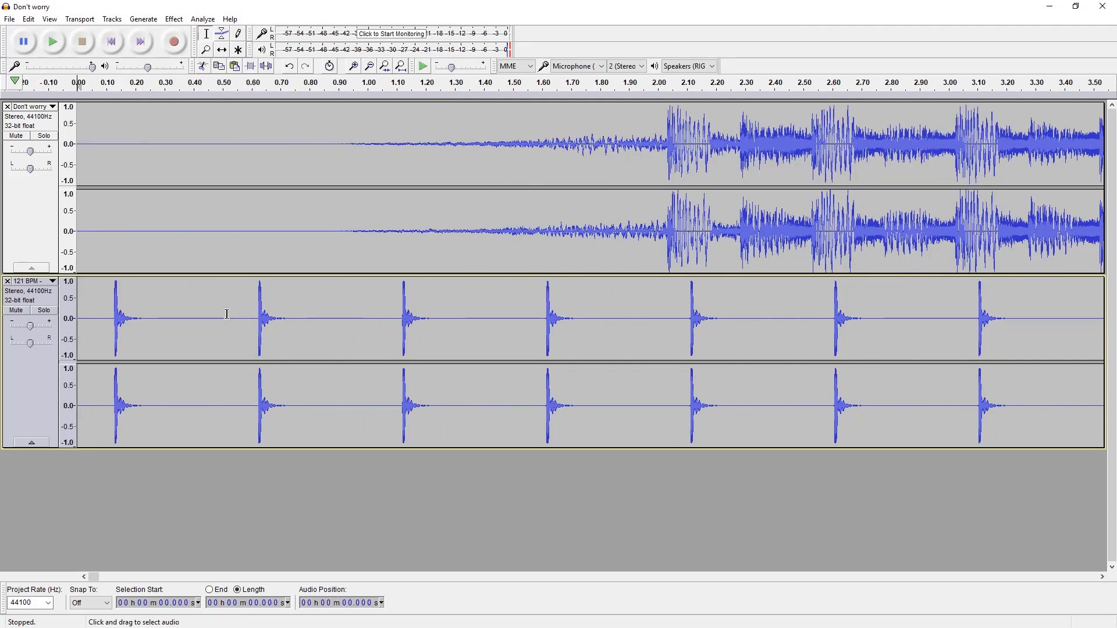
pyautogui.click(221, 50)
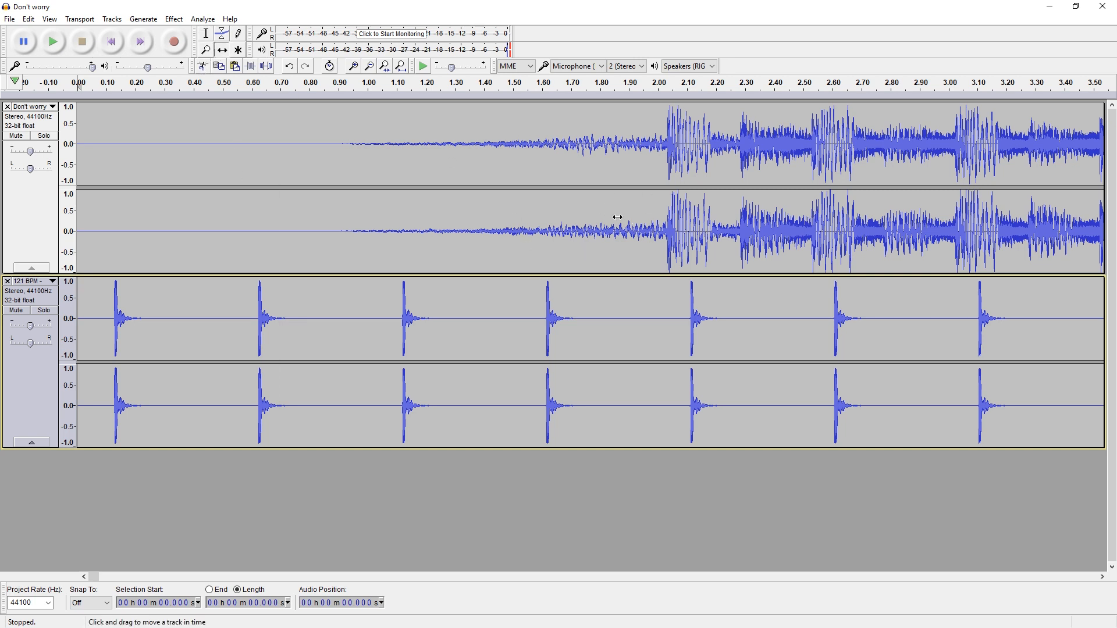
pyautogui.click(206, 33)
# Delete 0–0.132 s from both tracks, then drag the Don't worry track slightly right
pyautogui.click(114, 302)
pyautogui.keyDown('ctrl'); pyautogui.scroll(2, 116, 298); pyautogui.keyUp('ctrl')
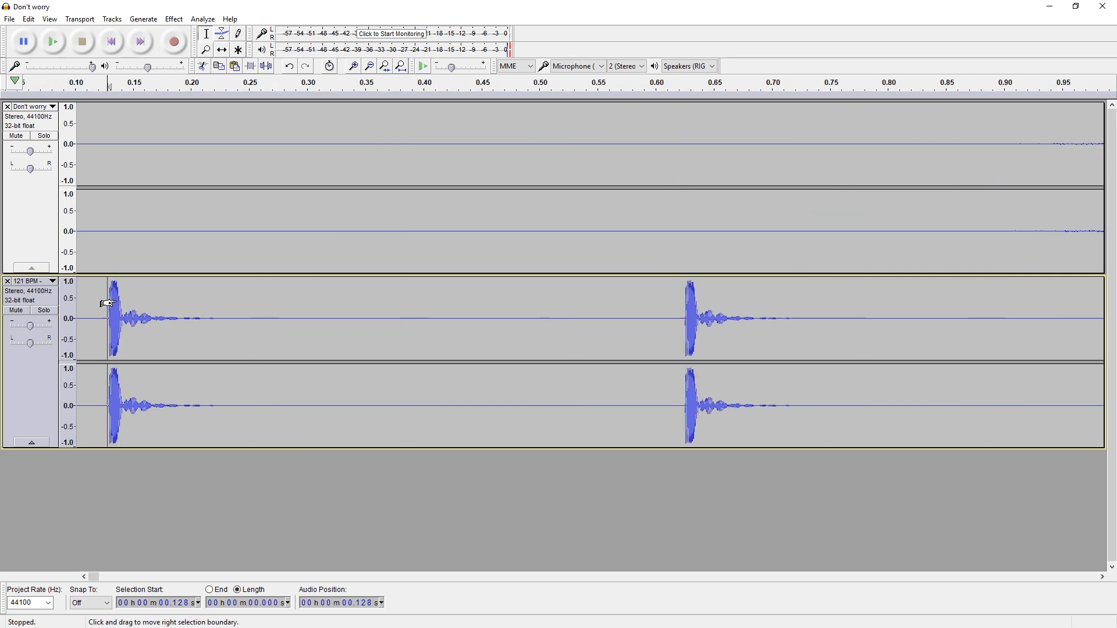
pyautogui.moveTo(113, 302); pyautogui.dragTo(63, 234)
pyautogui.keyDown('ctrl'); pyautogui.scroll(-2, 102, 269); pyautogui.keyUp('ctrl')
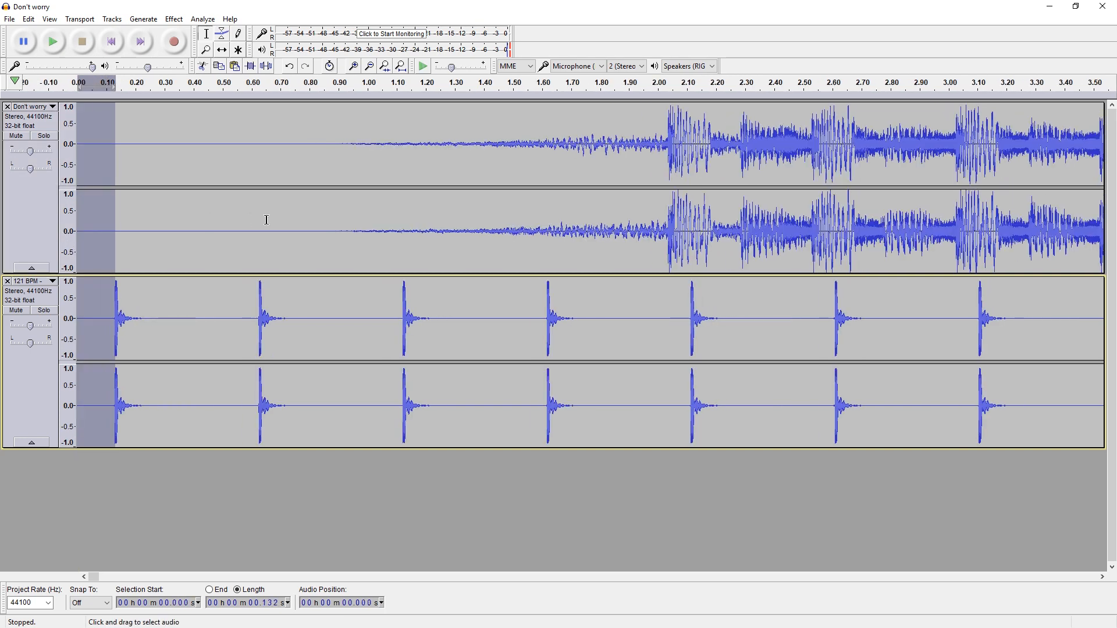
pyautogui.press('Delete')
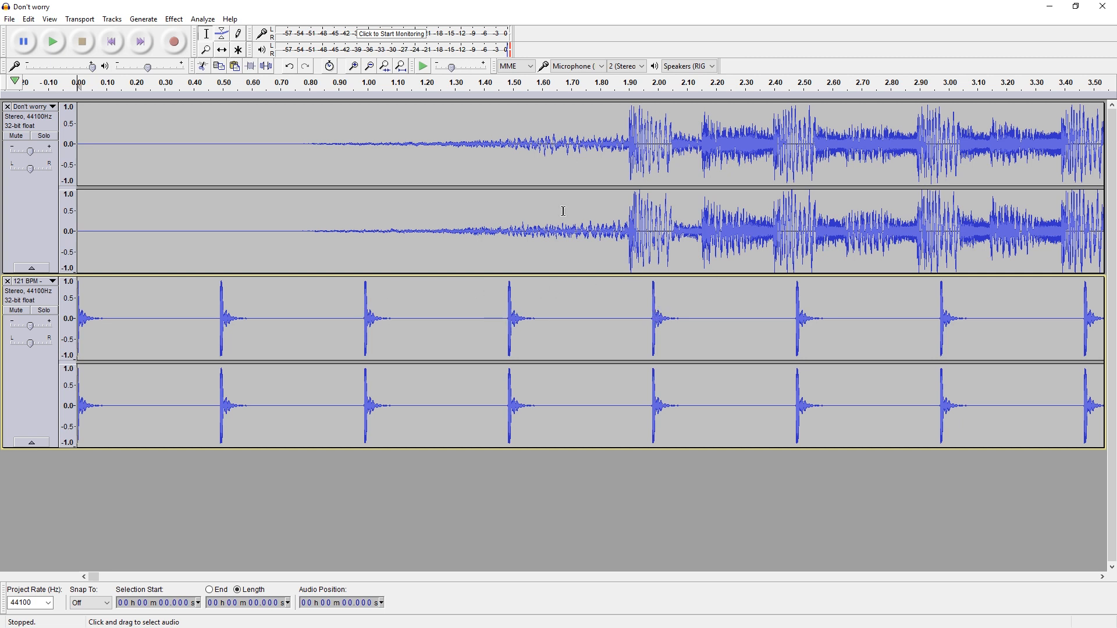
pyautogui.click(222, 50)
pyautogui.moveTo(682, 156); pyautogui.dragTo(704, 156)
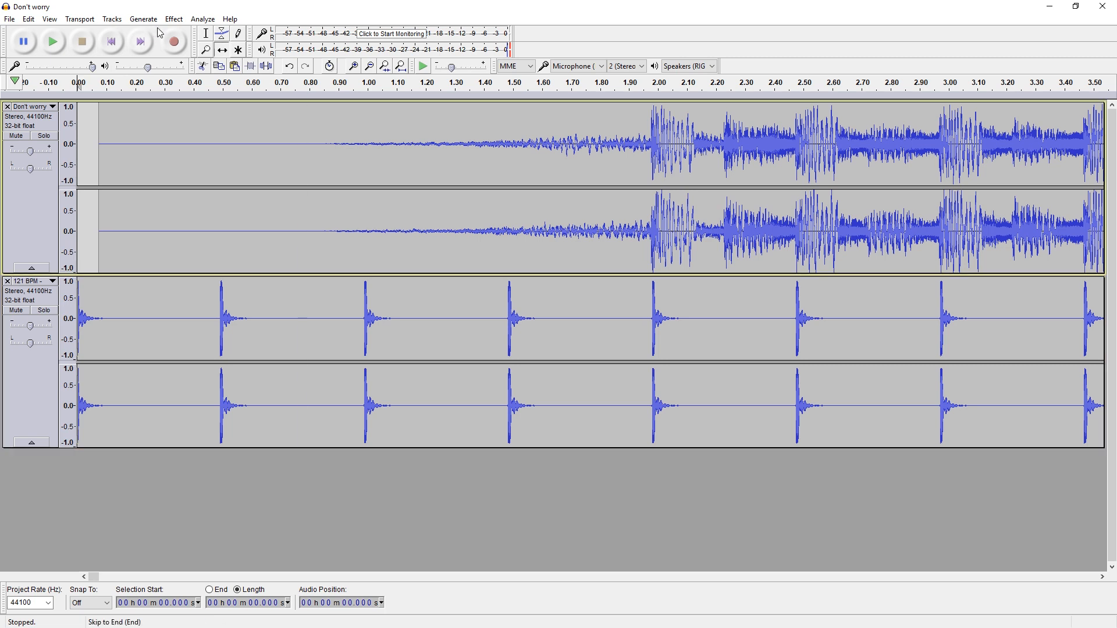
# Fill the blank stretch before the song with generated silence
pyautogui.click(206, 33)
pyautogui.moveTo(99, 140); pyautogui.dragTo(78, 140)
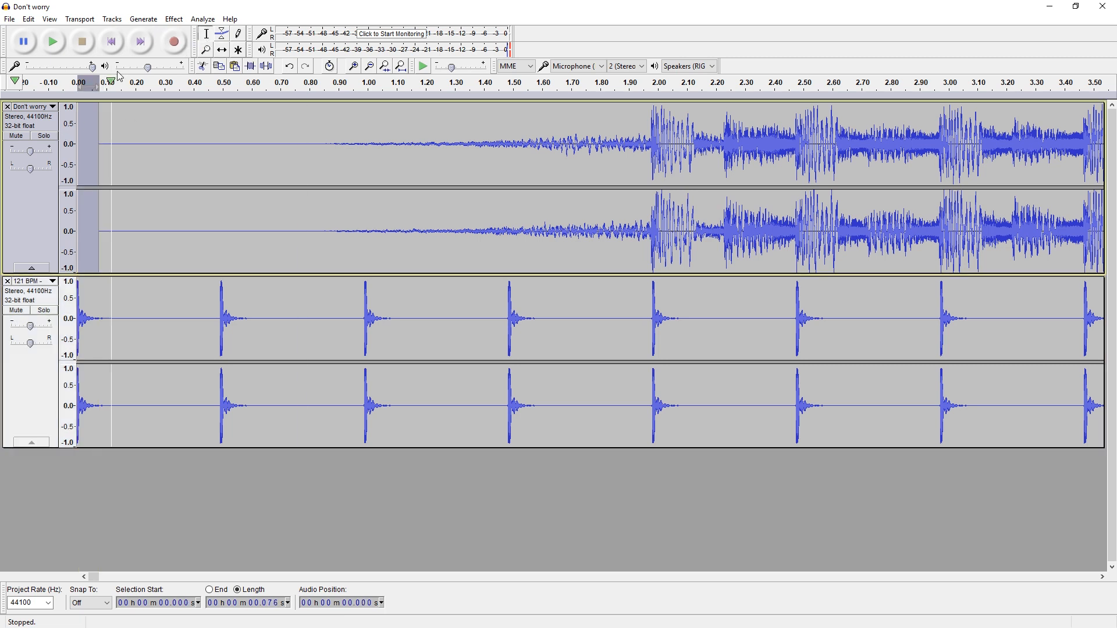
pyautogui.click(143, 19)
pyautogui.click(173, 89)
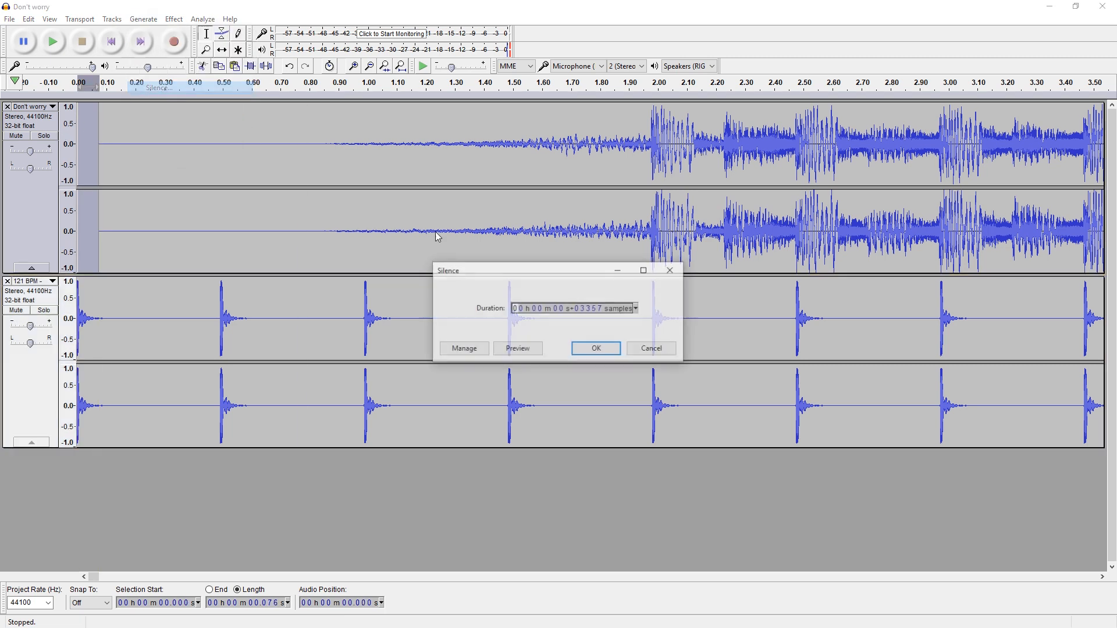
pyautogui.click(597, 349)
pyautogui.click(246, 212)
pyautogui.click(98, 218)
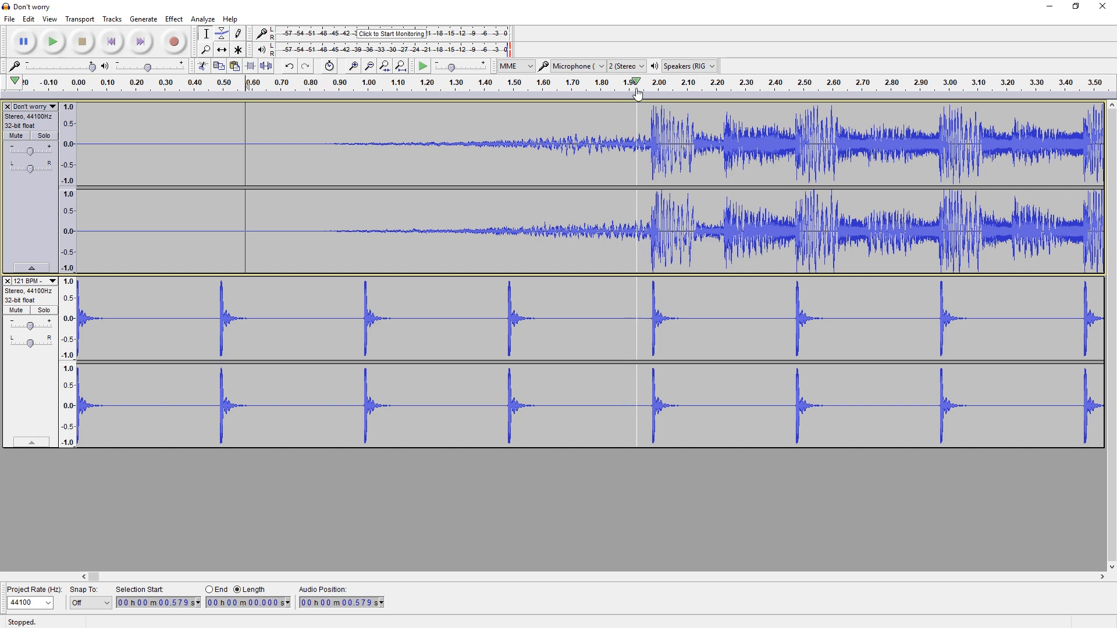
# Play the song against the 121 BPM metronome, including from about 1.25 s, to check alignment
pyautogui.scroll(-2, 456, 214)
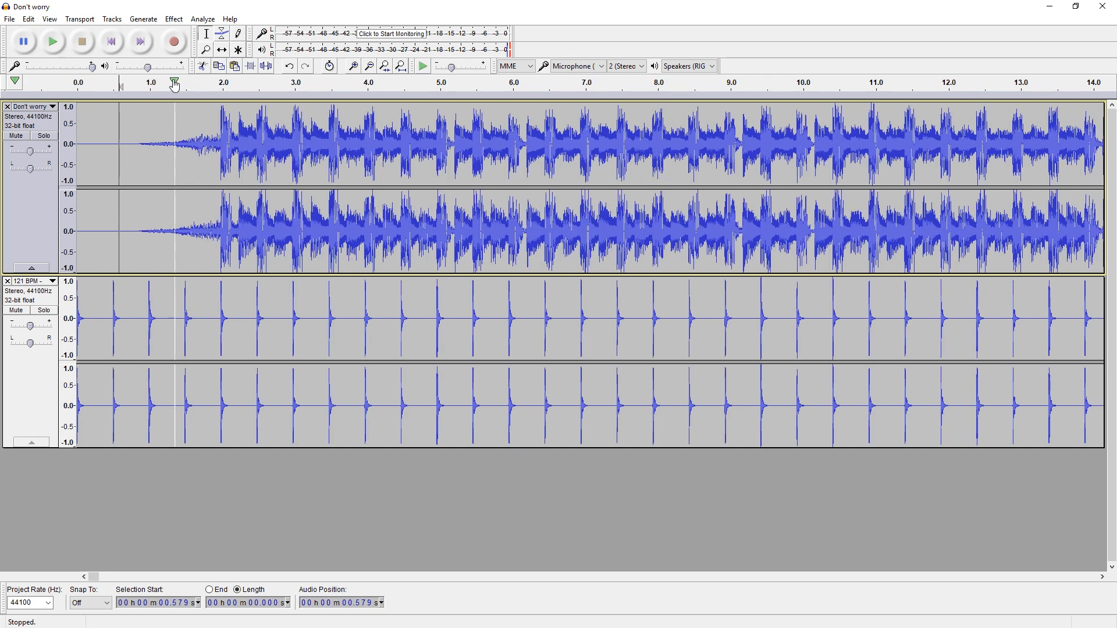
pyautogui.press('space')
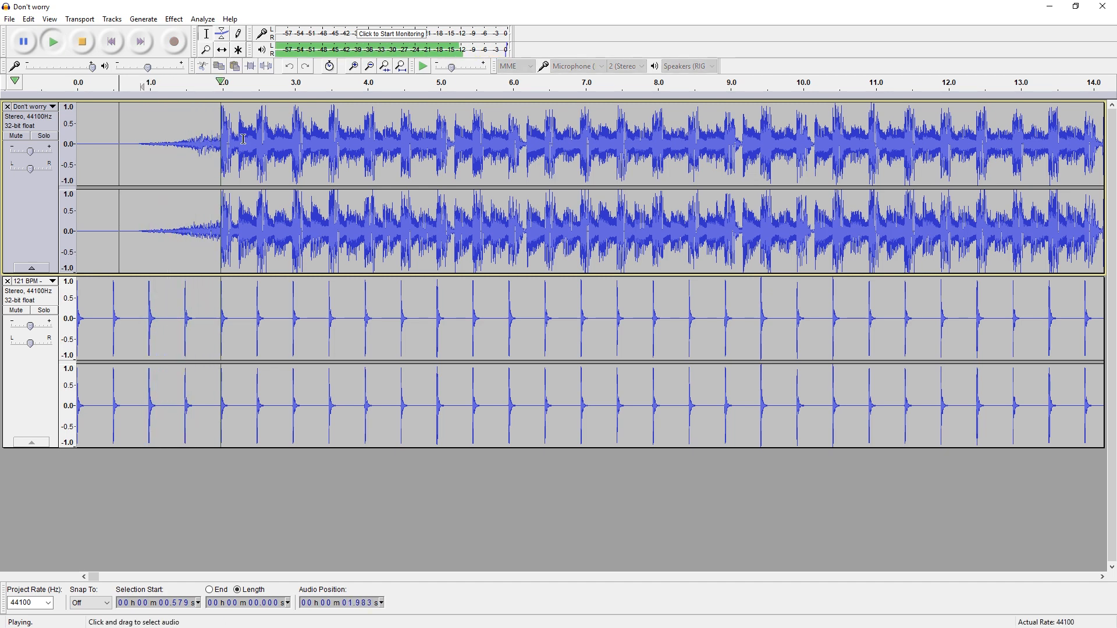
pyautogui.click(87, 47)
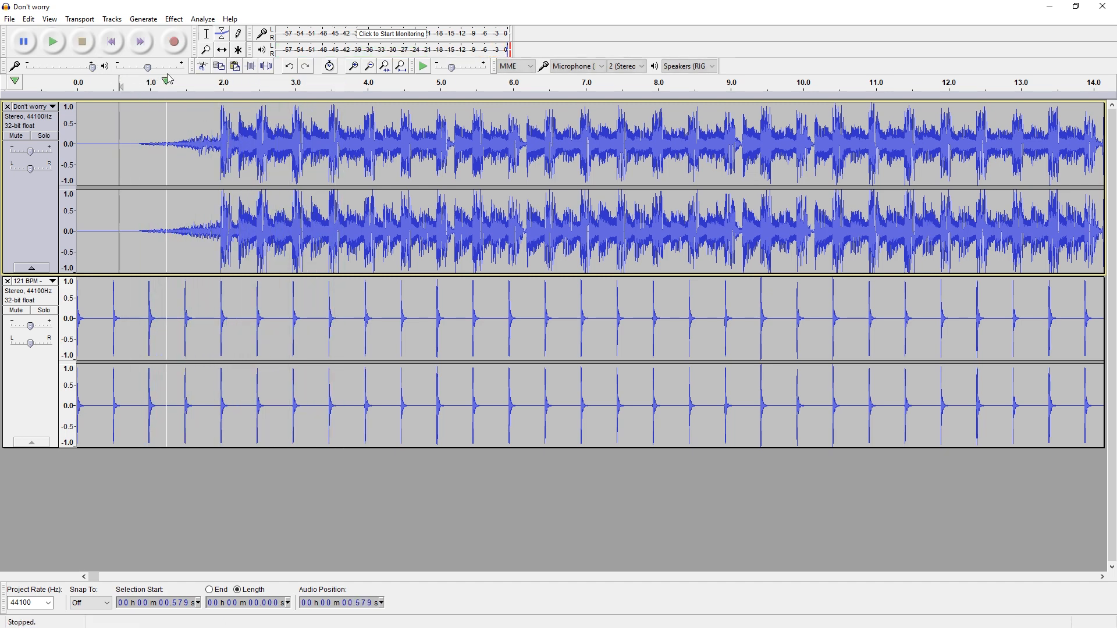
pyautogui.click(169, 84)
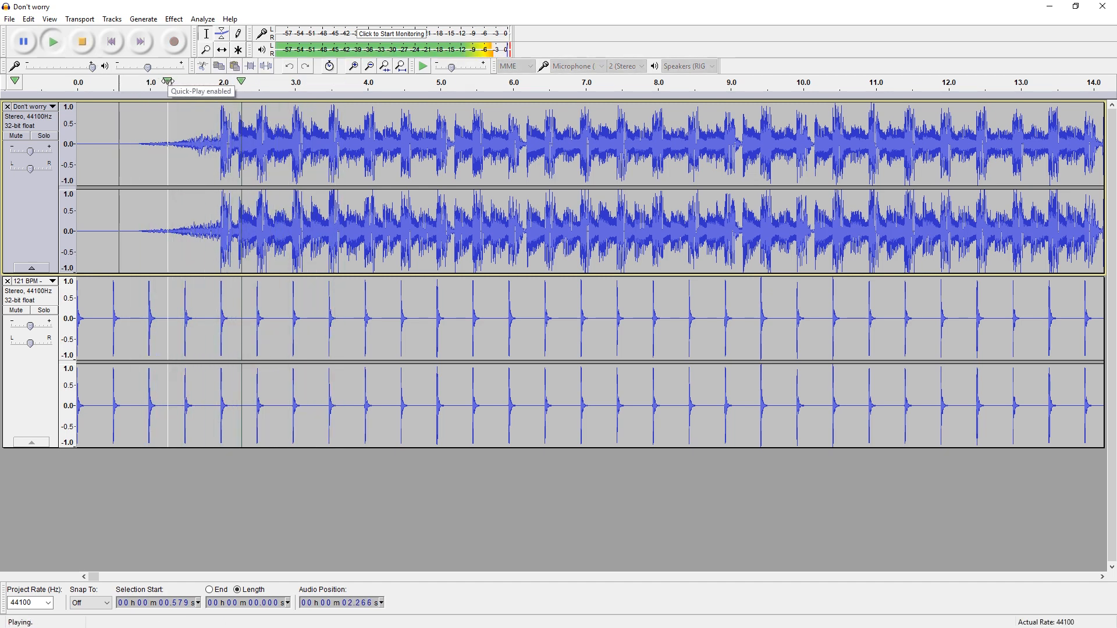
pyautogui.click(94, 41)
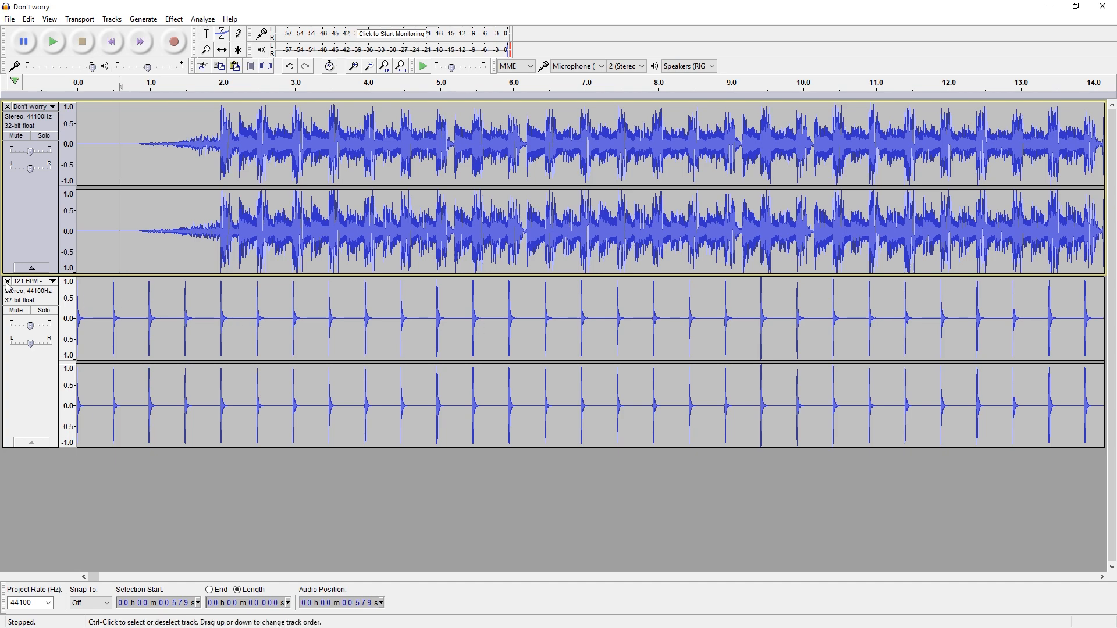
# Remove the 121 BPM metronome track from the project
pyautogui.hotkey('ctrl', 'f')
pyautogui.scroll(-4, 186, 312)
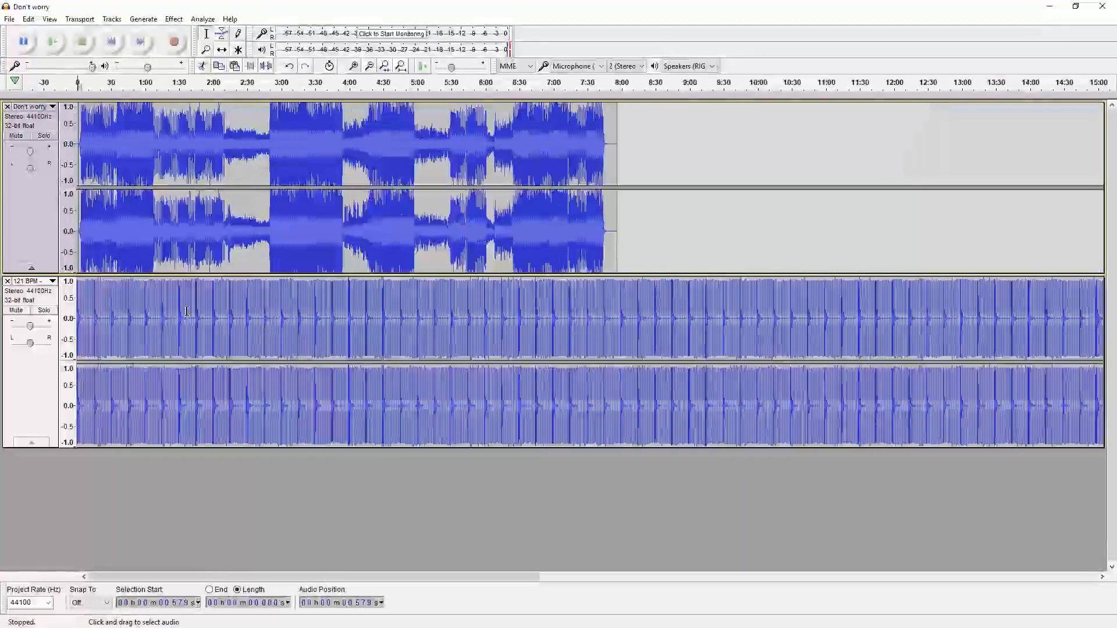
pyautogui.click(7, 281)
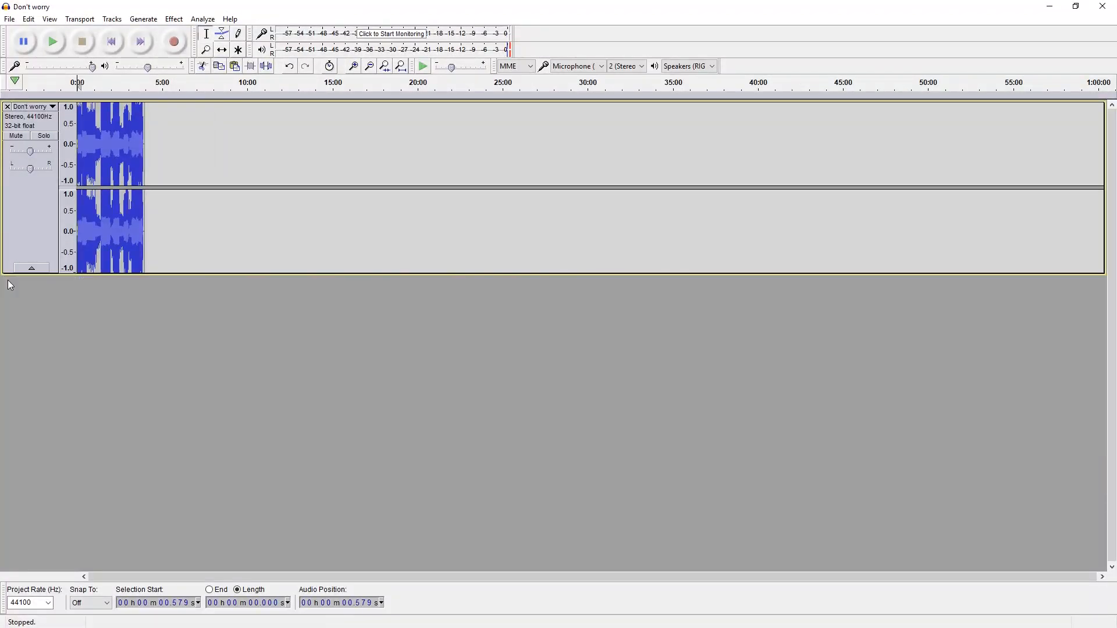
pyautogui.scroll(4, 247, 205)
pyautogui.hscroll(-5, 247, 205)
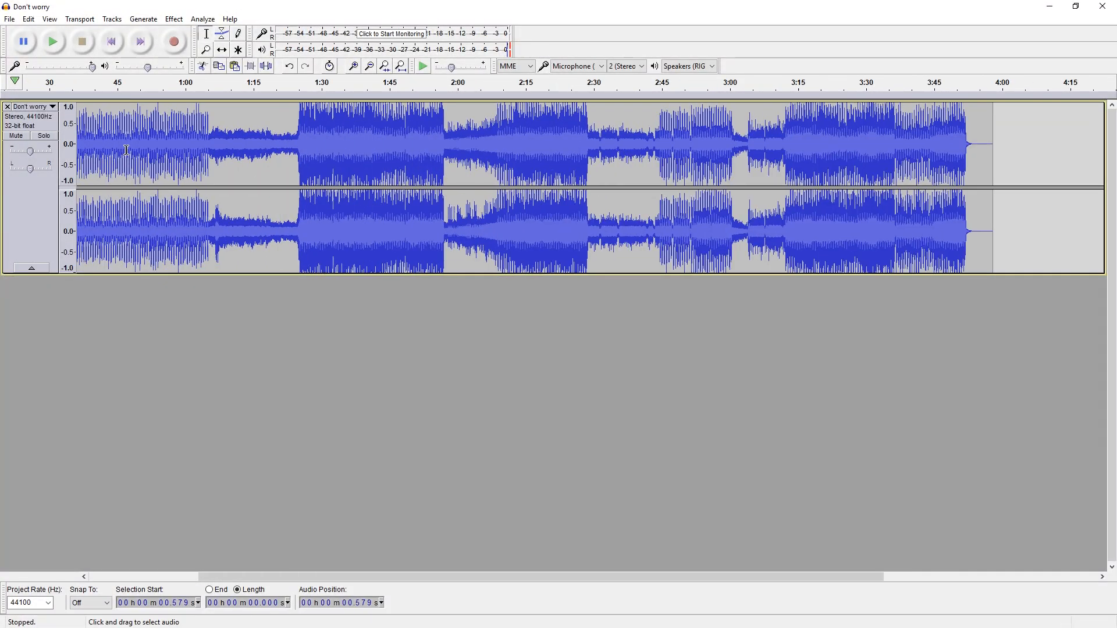
# Export the song as MP3 'don't worry but synced this time' and close Audacity without saving
pyautogui.click(9, 21)
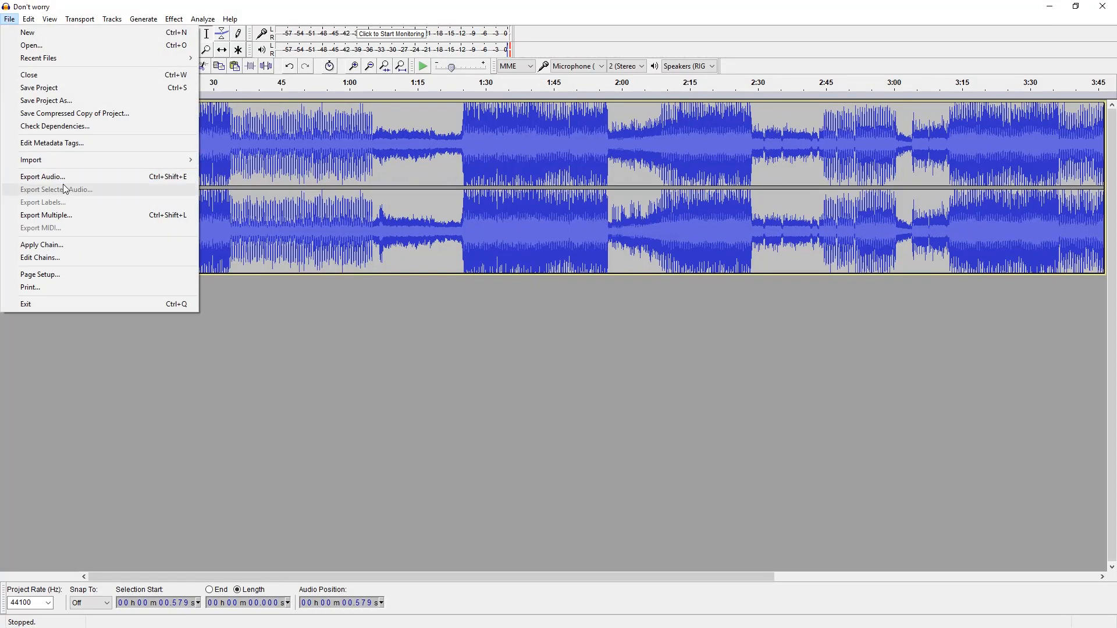
pyautogui.click(42, 177)
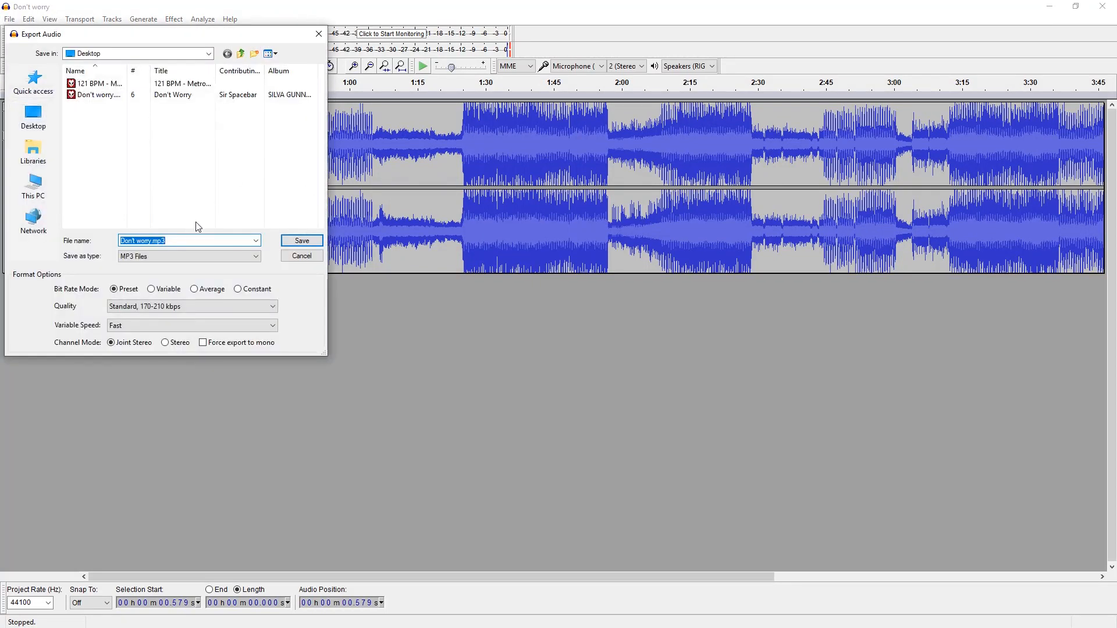
pyautogui.press('BackSpace')
pyautogui.write("don't worry but synced this tim")
pyautogui.press('Return')
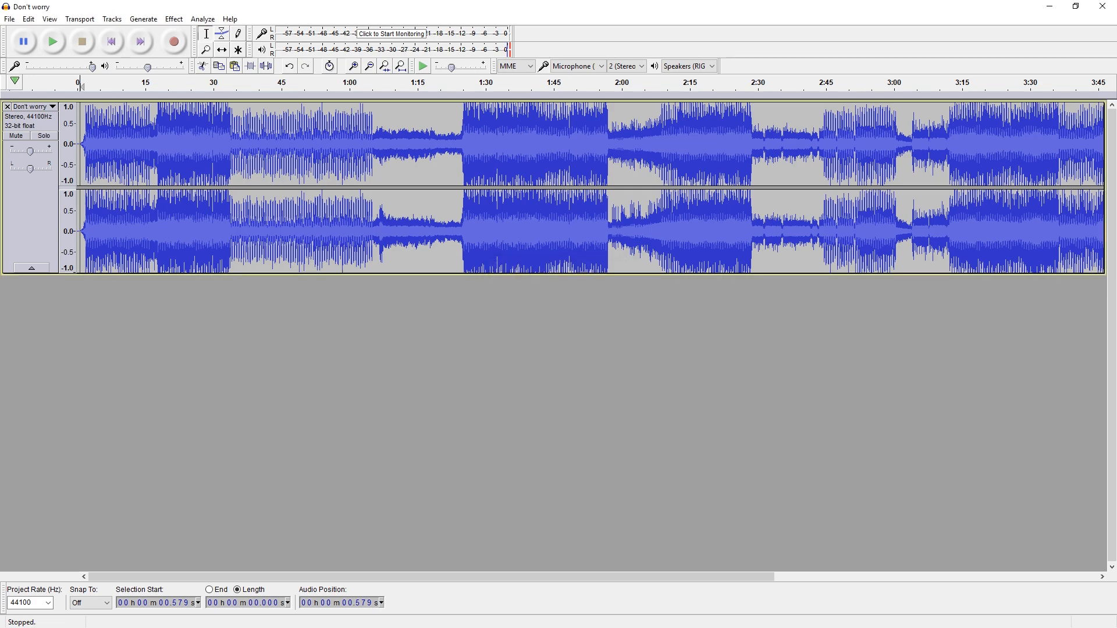
pyautogui.click(1102, 6)
pyautogui.click(593, 317)
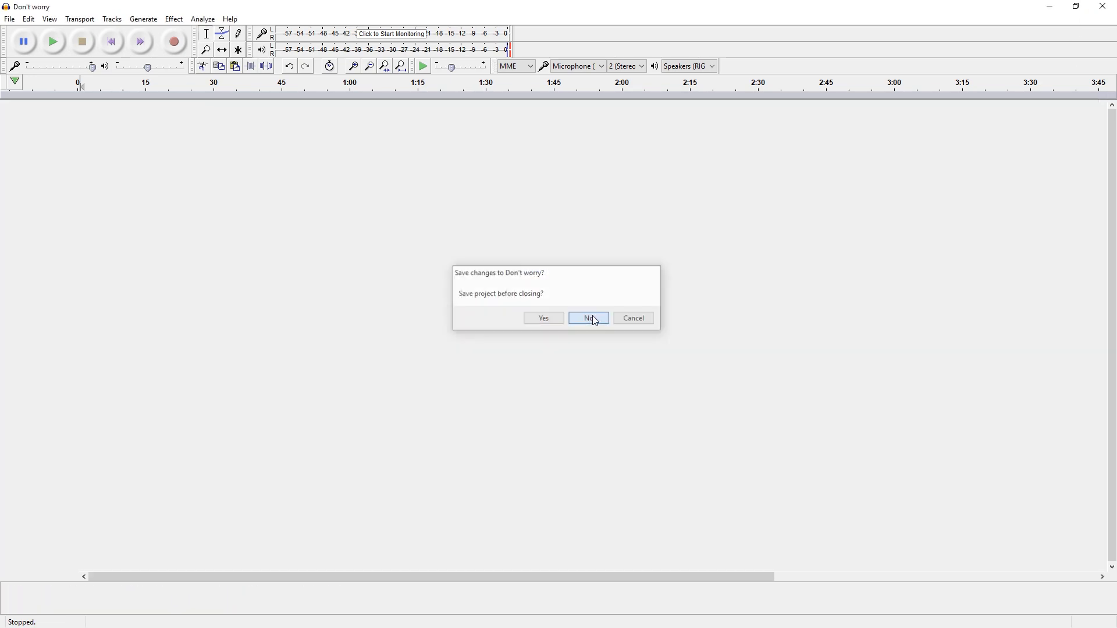
# Upload the synced MP3 as the song's audio from the Info form and confirm the song choice
pyautogui.scroll(2, 760, 307)
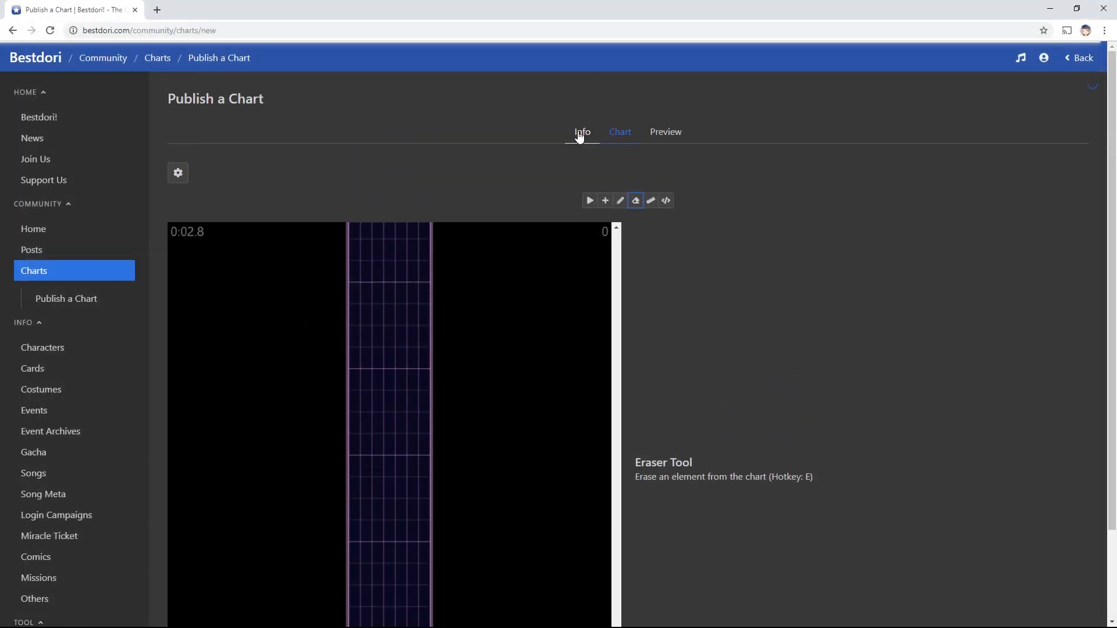
pyautogui.click(580, 134)
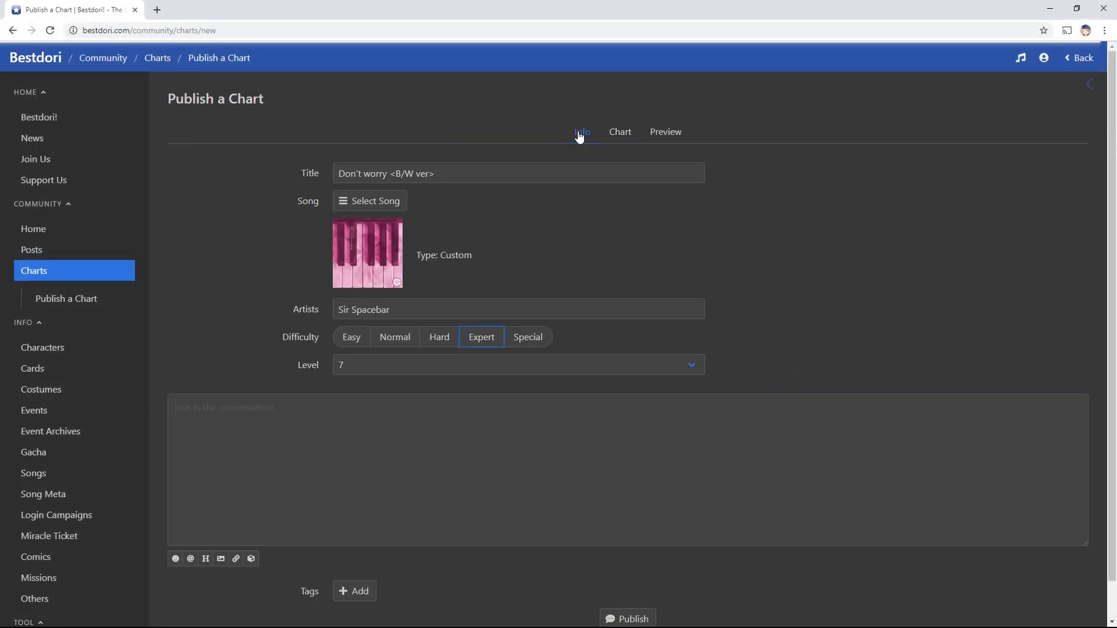
pyautogui.click(374, 204)
pyautogui.click(696, 367)
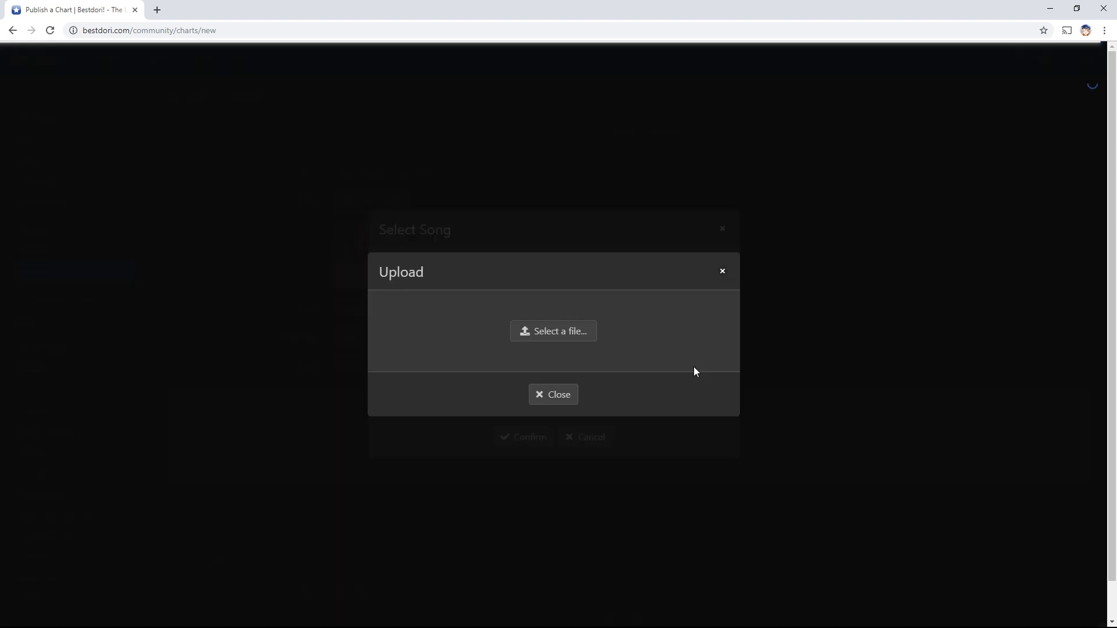
pyautogui.click(581, 334)
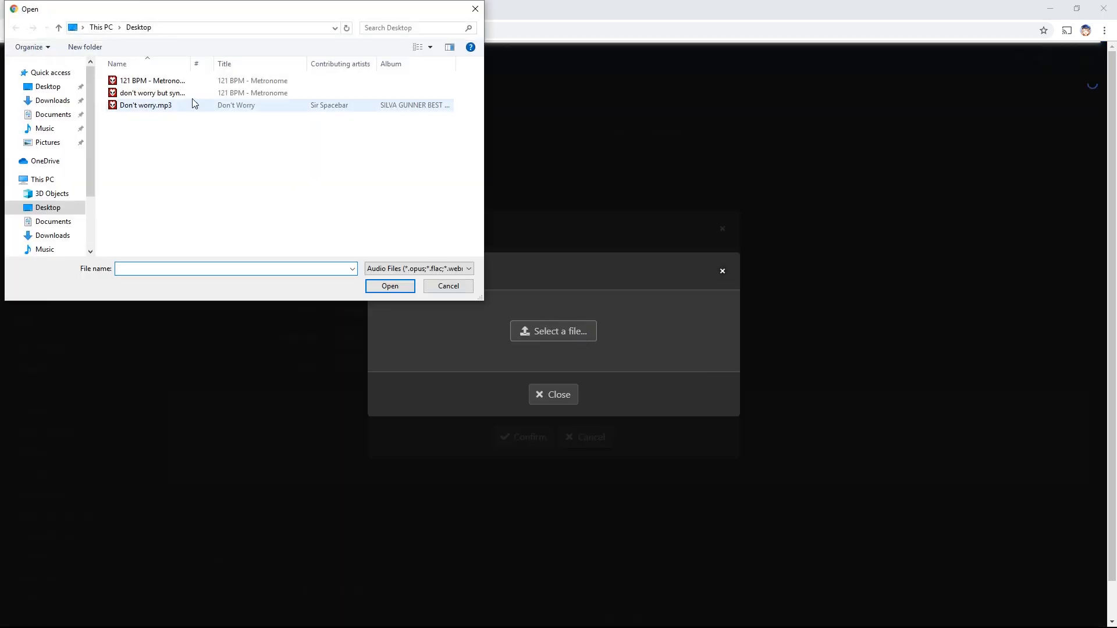
pyautogui.doubleClick(173, 93)
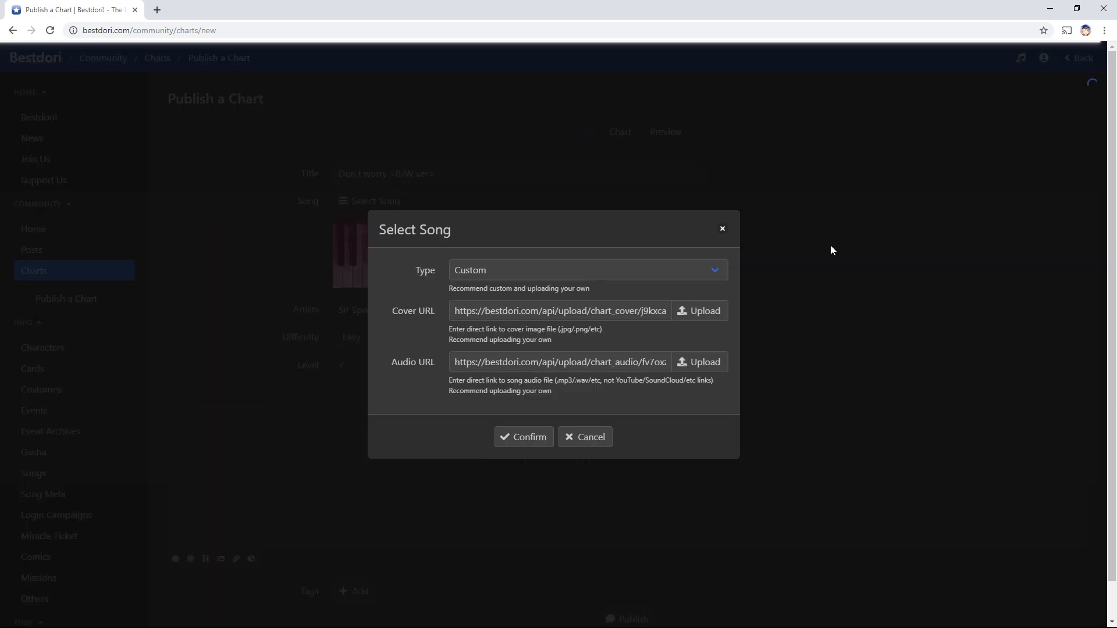
pyautogui.click(538, 437)
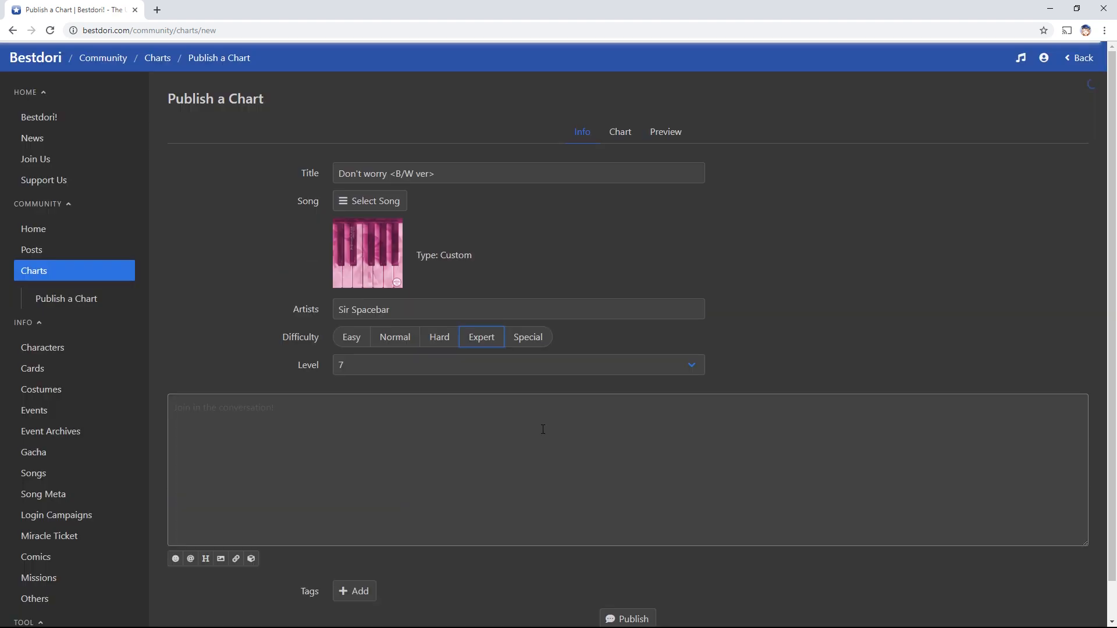
# Open the Chart editor, scroll back to 0:00 and play the audio with the Play Tool
pyautogui.click(611, 146)
pyautogui.scroll(-2, 795, 314)
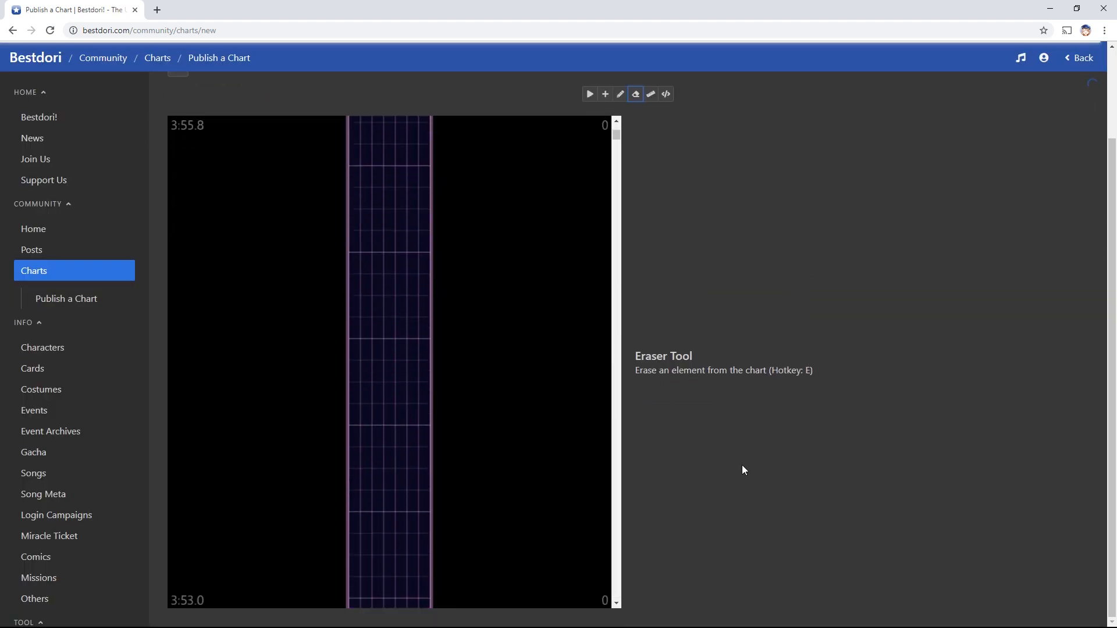
pyautogui.scroll(-5, 494, 480)
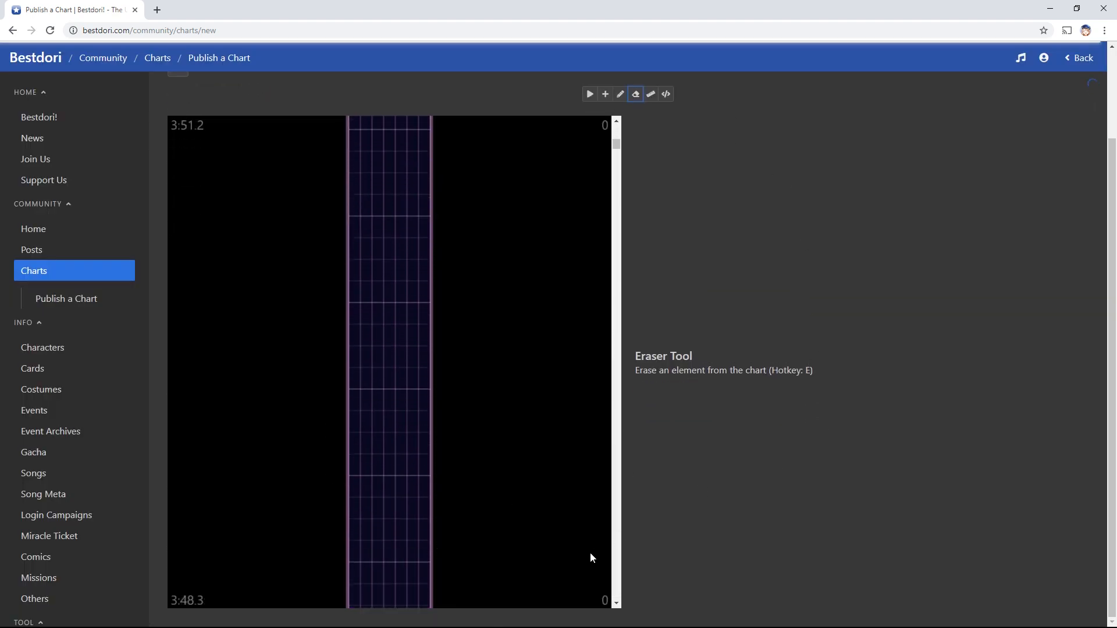
pyautogui.scroll(-5, 591, 556)
pyautogui.moveTo(615, 154); pyautogui.dragTo(618, 600)
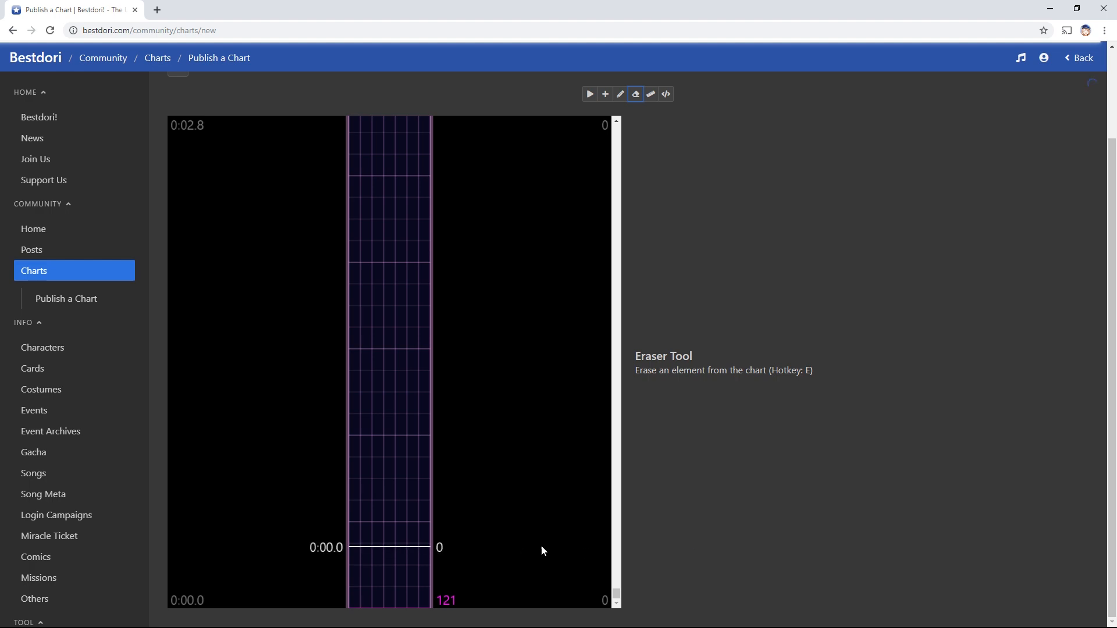
pyautogui.press('r')
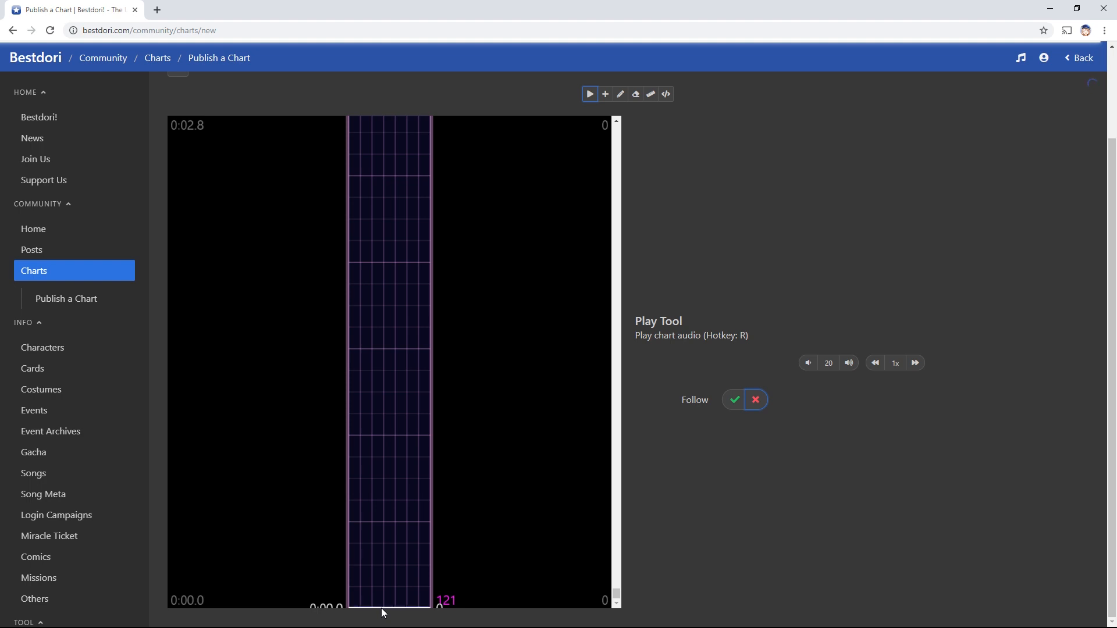
pyautogui.click(382, 608)
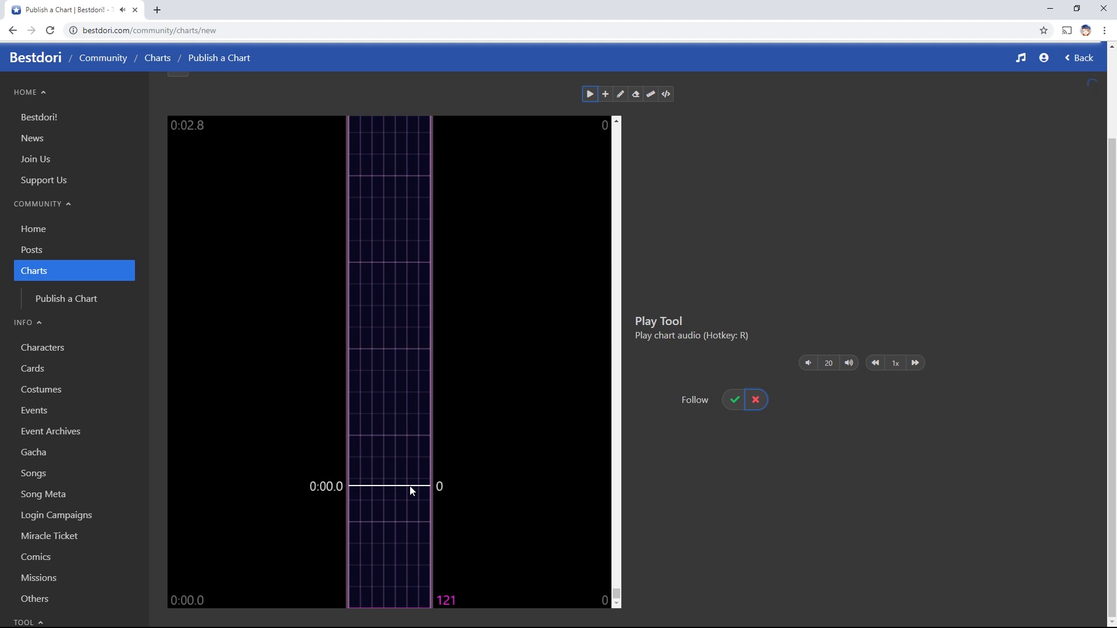
pyautogui.scroll(1, 409, 442)
# Place single tap notes on the first beat lines of the chart
pyautogui.press('f')
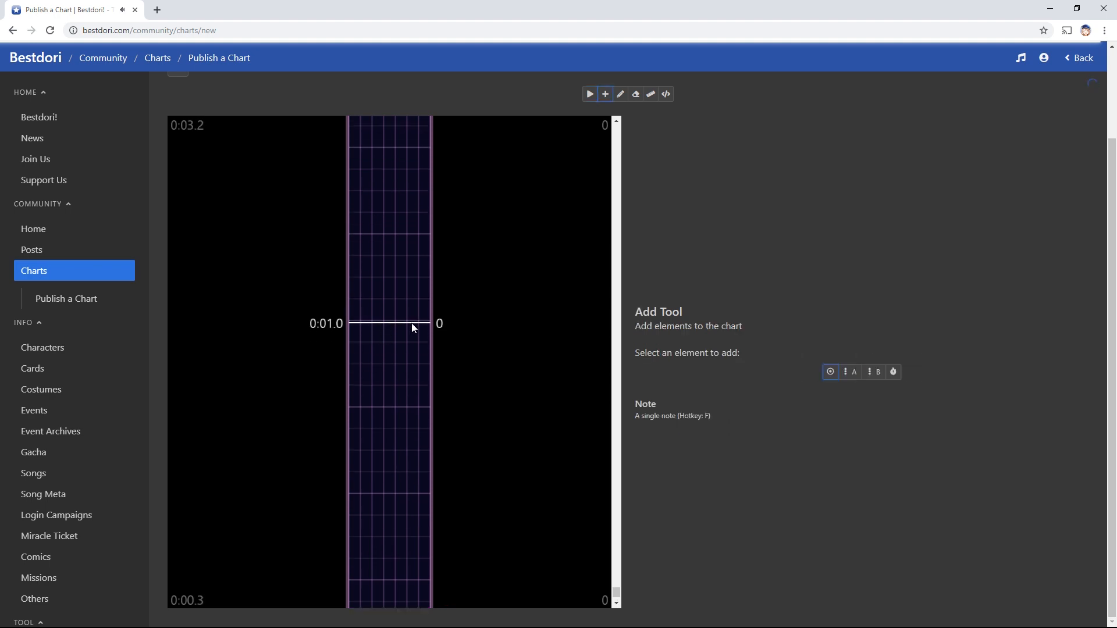
pyautogui.click(391, 323)
pyautogui.scroll(1, 421, 408)
pyautogui.click(392, 295)
pyautogui.scroll(2, 409, 412)
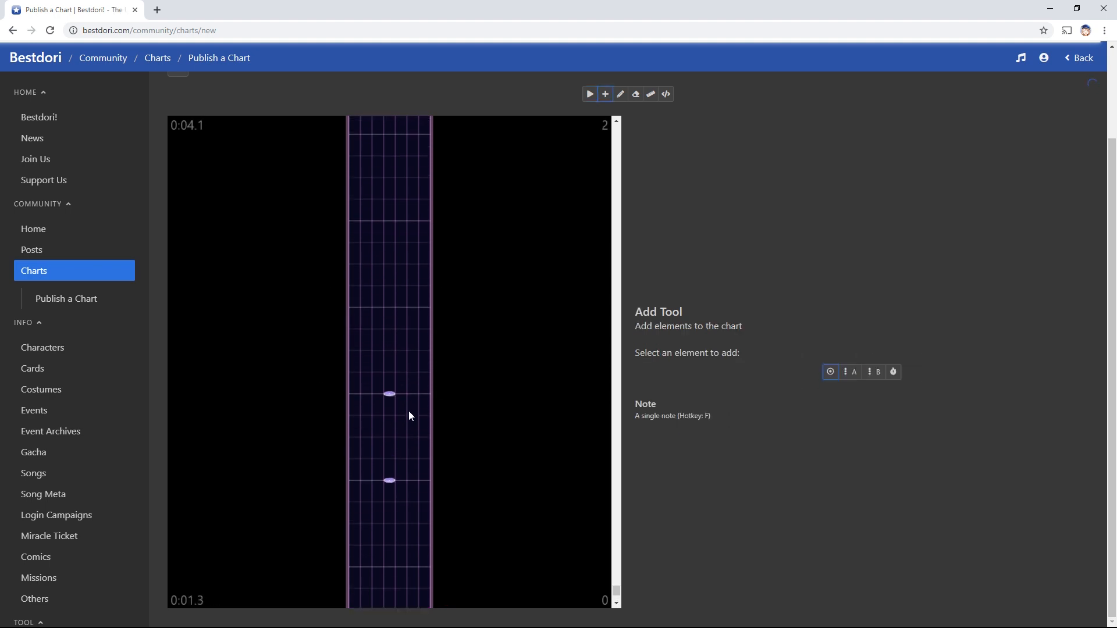
pyautogui.click(400, 326)
pyautogui.scroll(2, 404, 370)
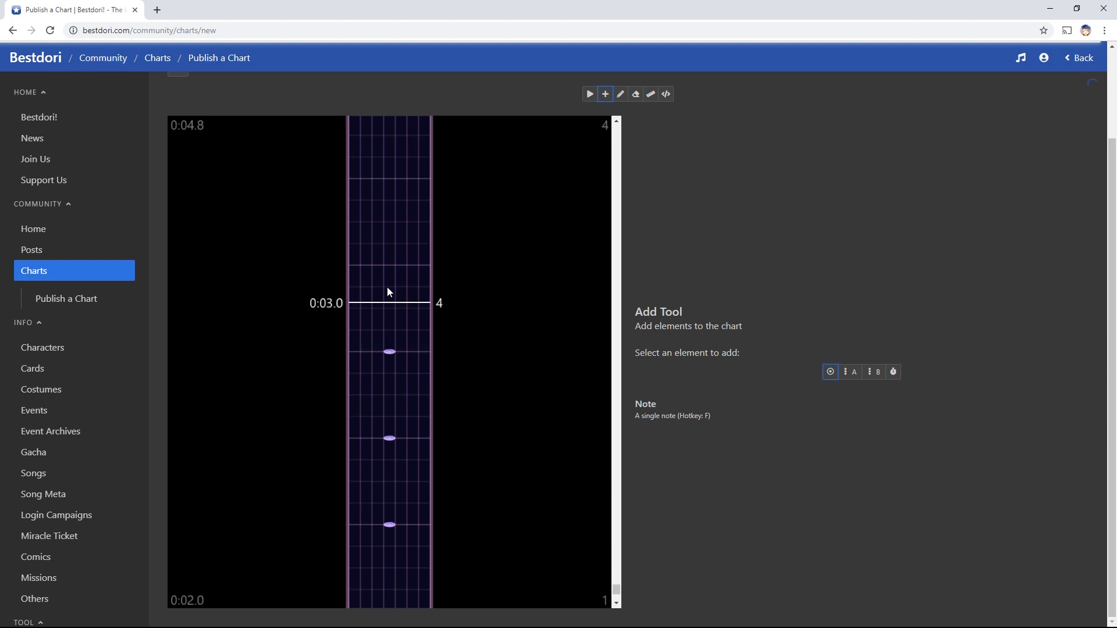
# Play the chart audio from the beginning to hear whether the notes land on the beat
pyautogui.scroll(-6, 430, 407)
pyautogui.press('r')
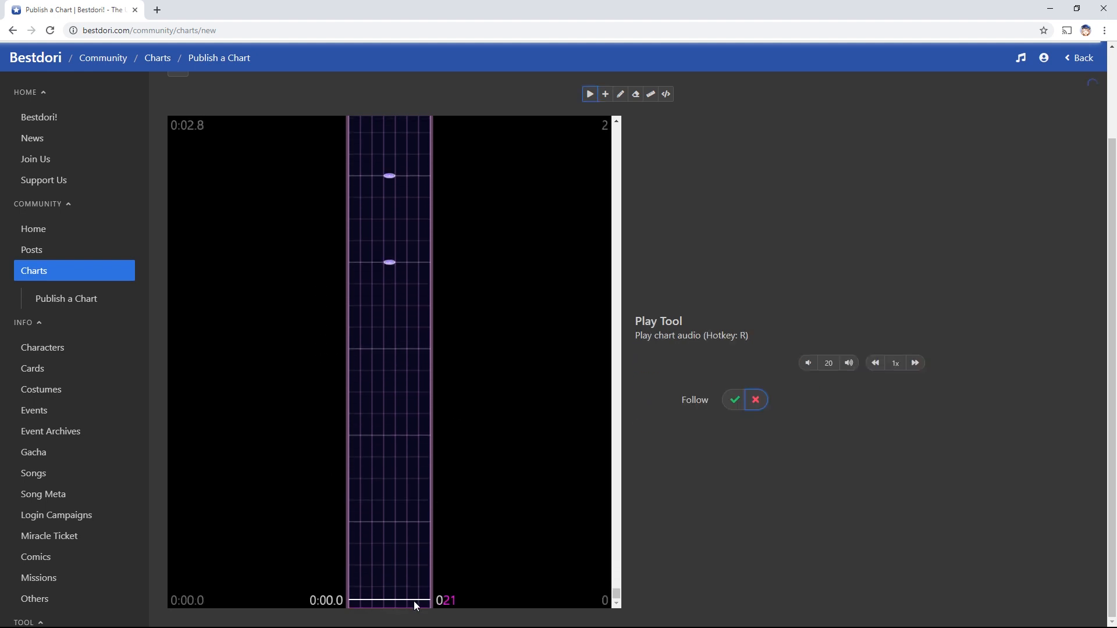
pyautogui.click(403, 609)
# Place 121 BPM markers on the lane, one further up the chart
pyautogui.press('a')
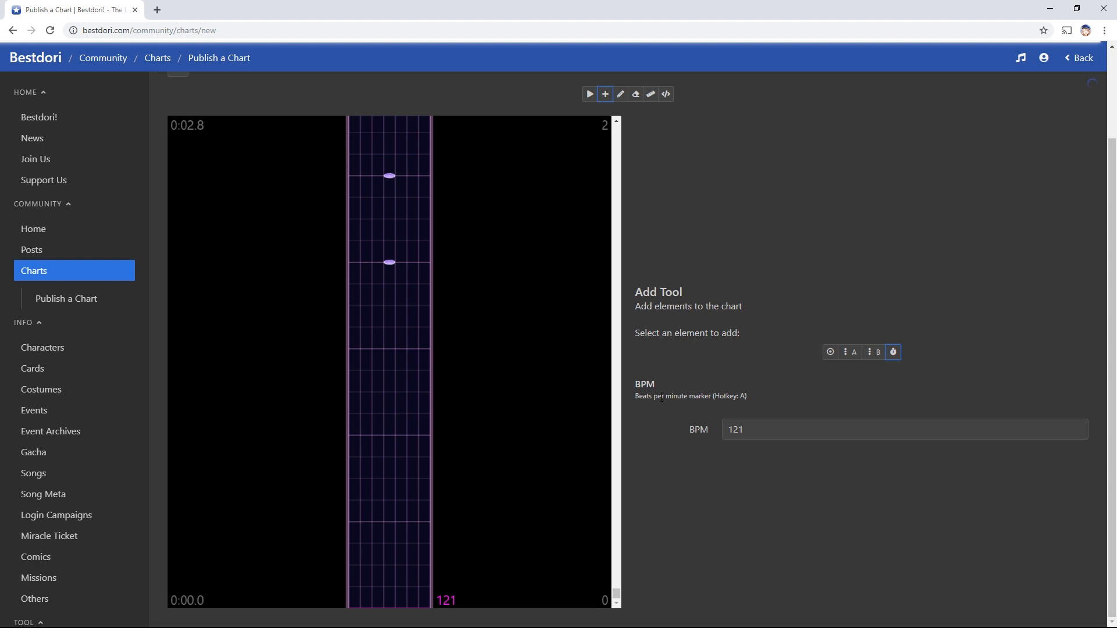
pyautogui.click(399, 267)
pyautogui.scroll(3, 465, 407)
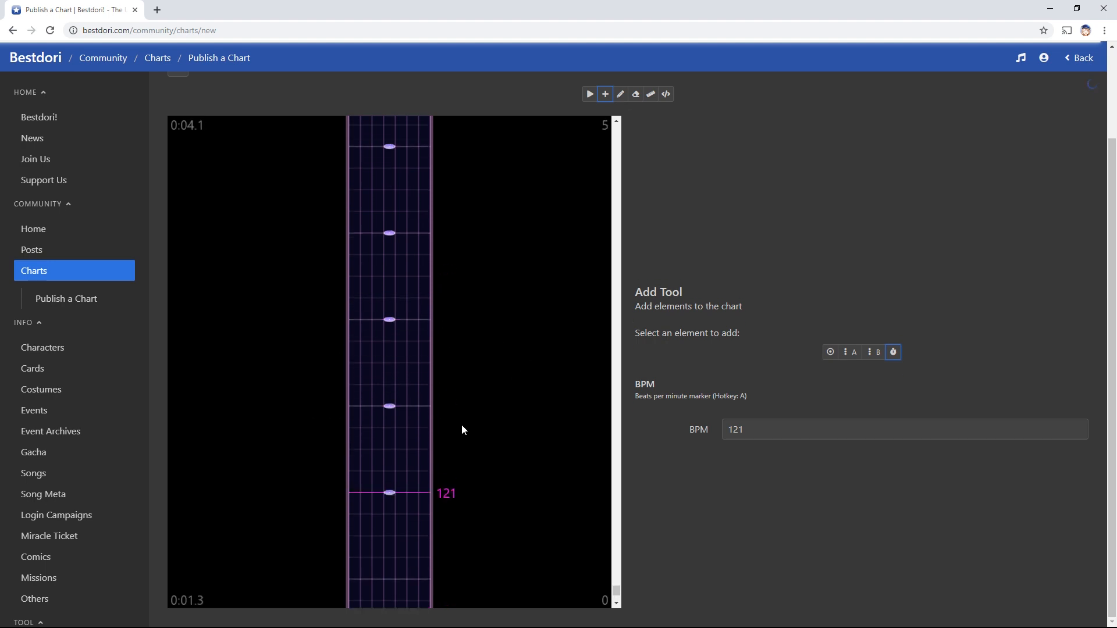
pyautogui.click(445, 387)
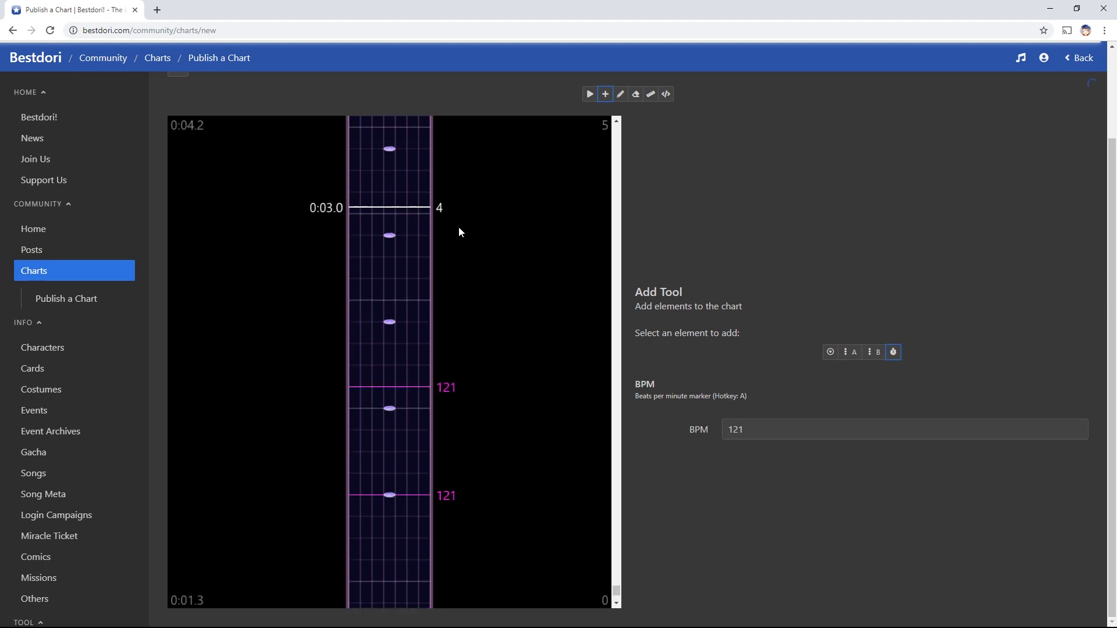
# Add several single tap notes around the 0:02 line, removing one misplaced note
pyautogui.press('f')
pyautogui.click(390, 387)
pyautogui.click(390, 365)
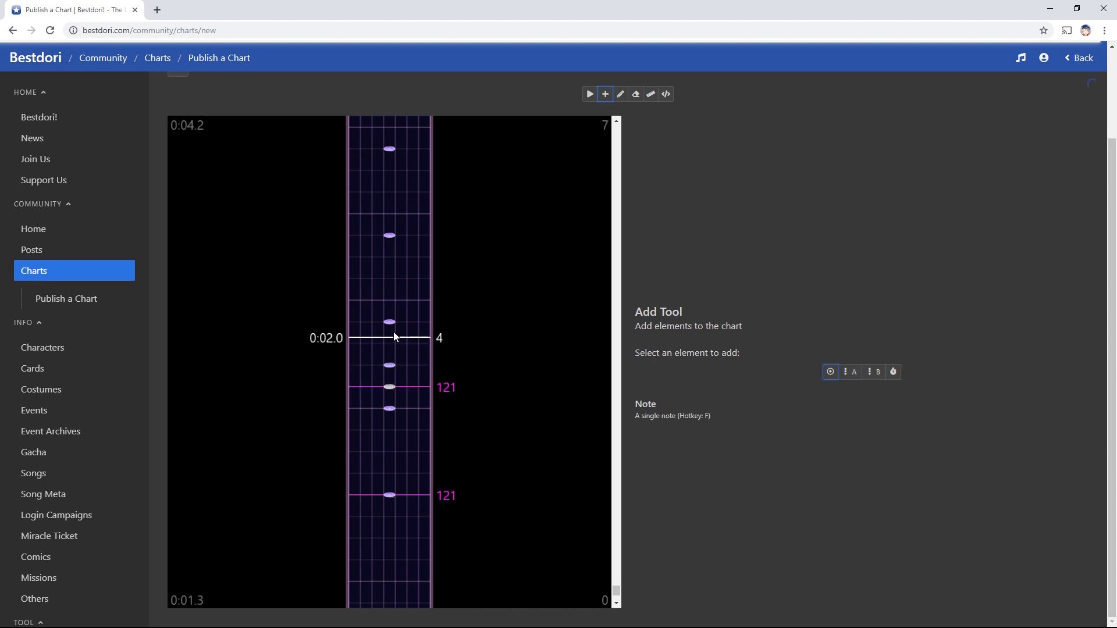
pyautogui.click(391, 343)
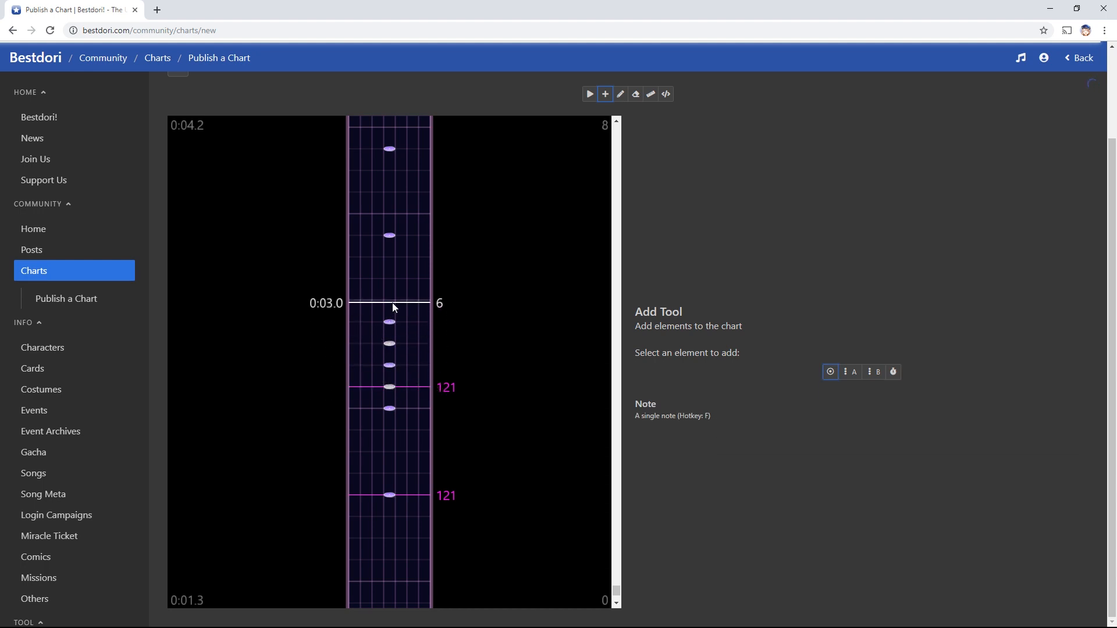
pyautogui.click(389, 387)
# Erase three extra tap notes and the surplus 121 BPM marker with the Eraser Tool
pyautogui.press('e')
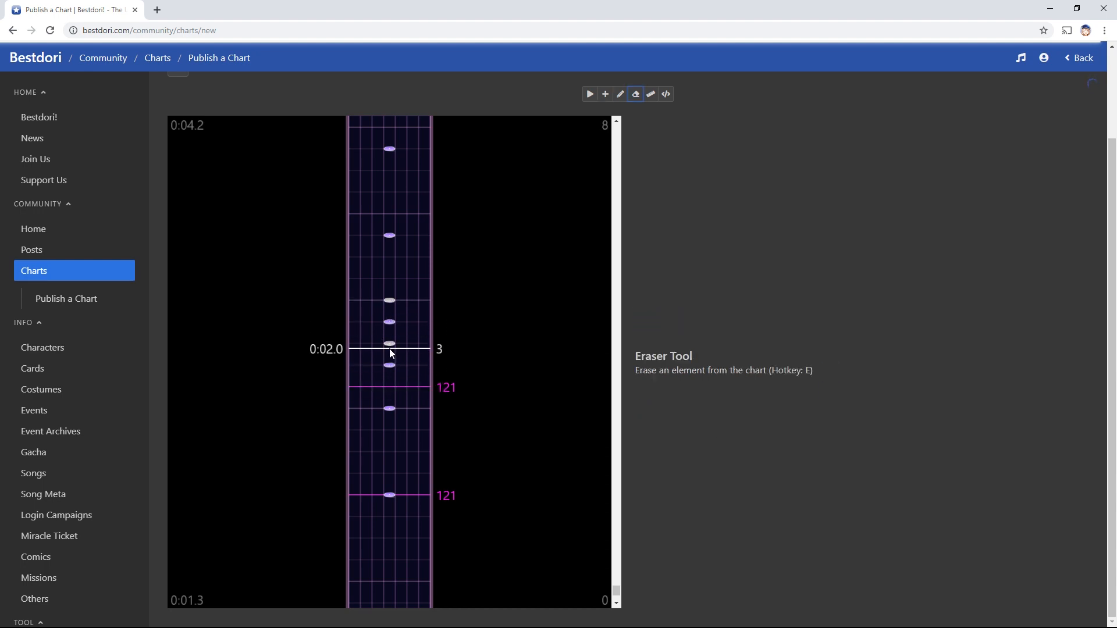
pyautogui.click(390, 345)
pyautogui.click(390, 302)
pyautogui.click(450, 389)
pyautogui.scroll(-1, 501, 372)
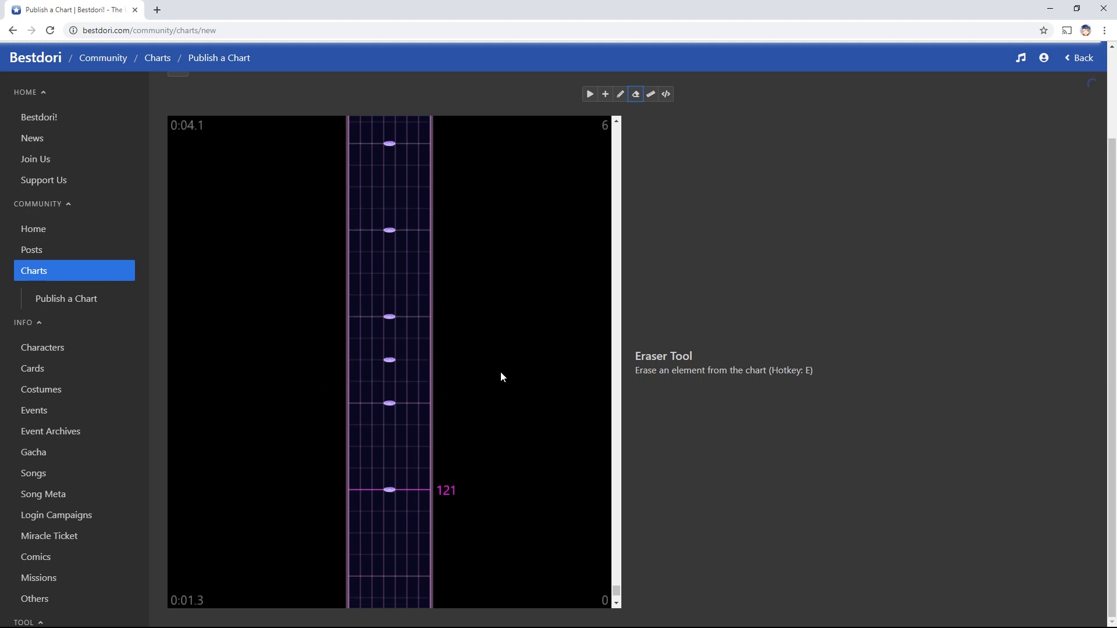
pyautogui.scroll(-4, 501, 371)
pyautogui.scroll(4, 501, 371)
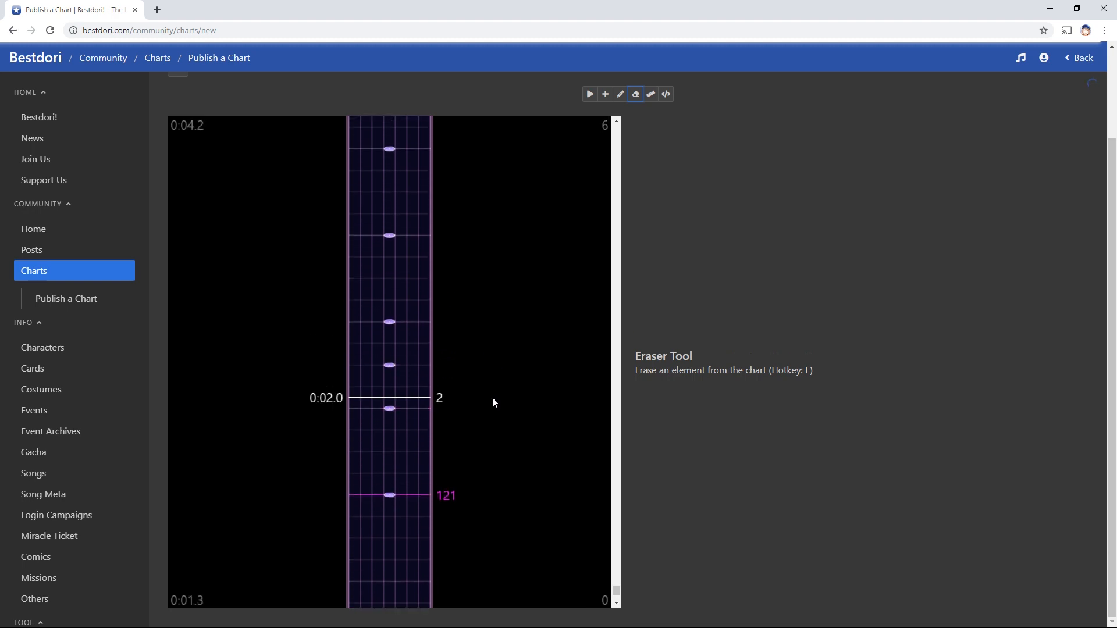
pyautogui.click(388, 367)
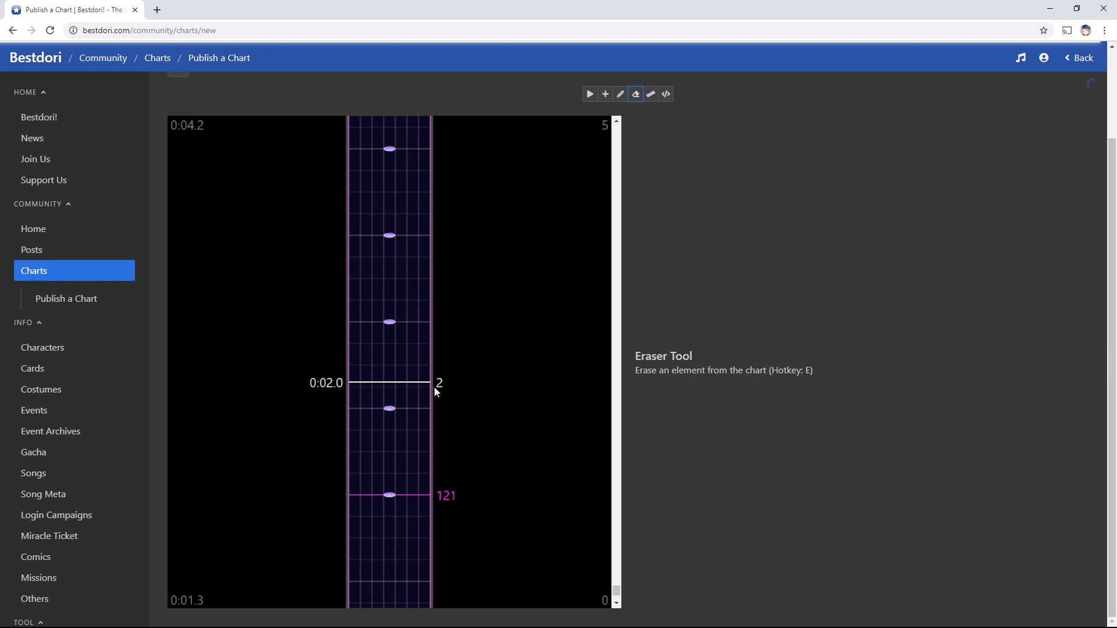
pyautogui.scroll(-4, 437, 391)
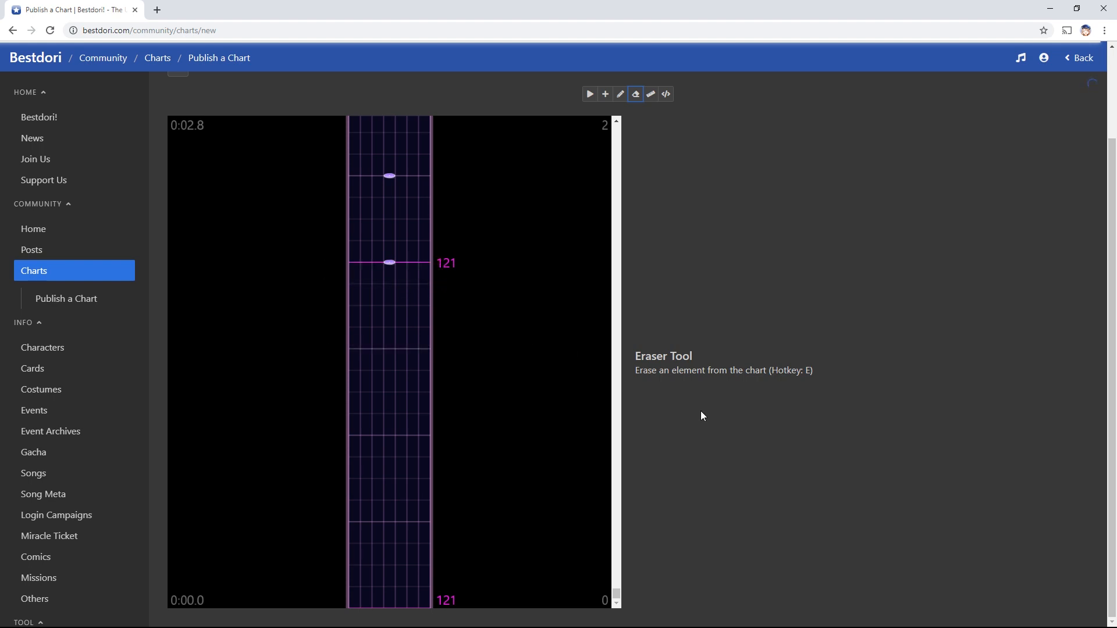
# Place a 123 BPM marker at the chart start
pyautogui.press('a')
pyautogui.click(760, 434)
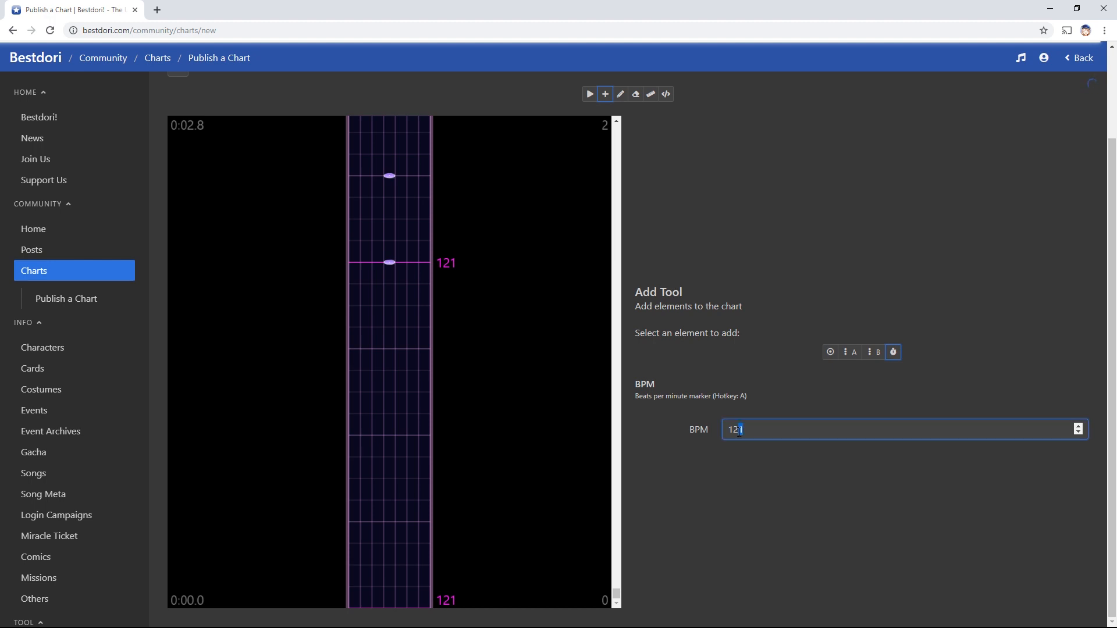
pyautogui.write('3')
pyautogui.click(388, 613)
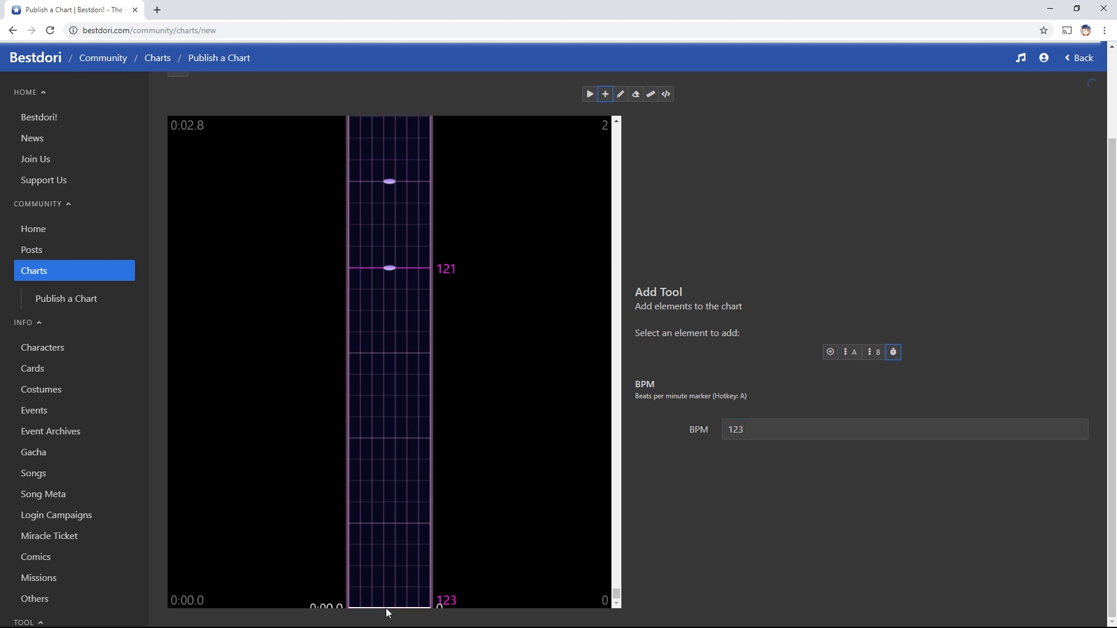
# Play the chart from the start to check beat alignment at 123 BPM
pyautogui.press('r')
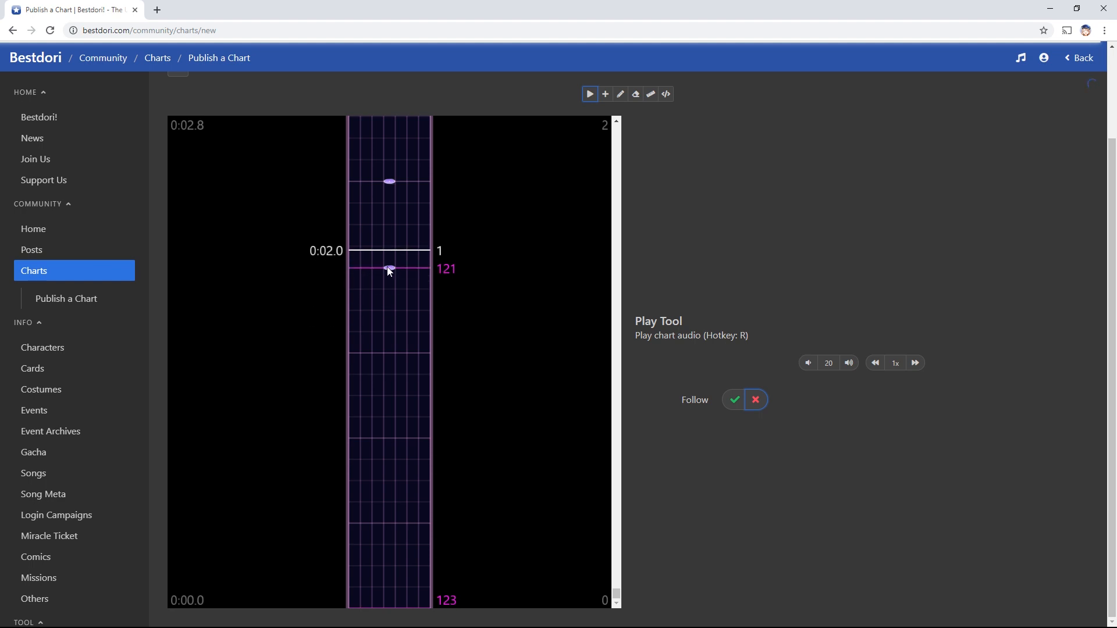
pyautogui.click(386, 611)
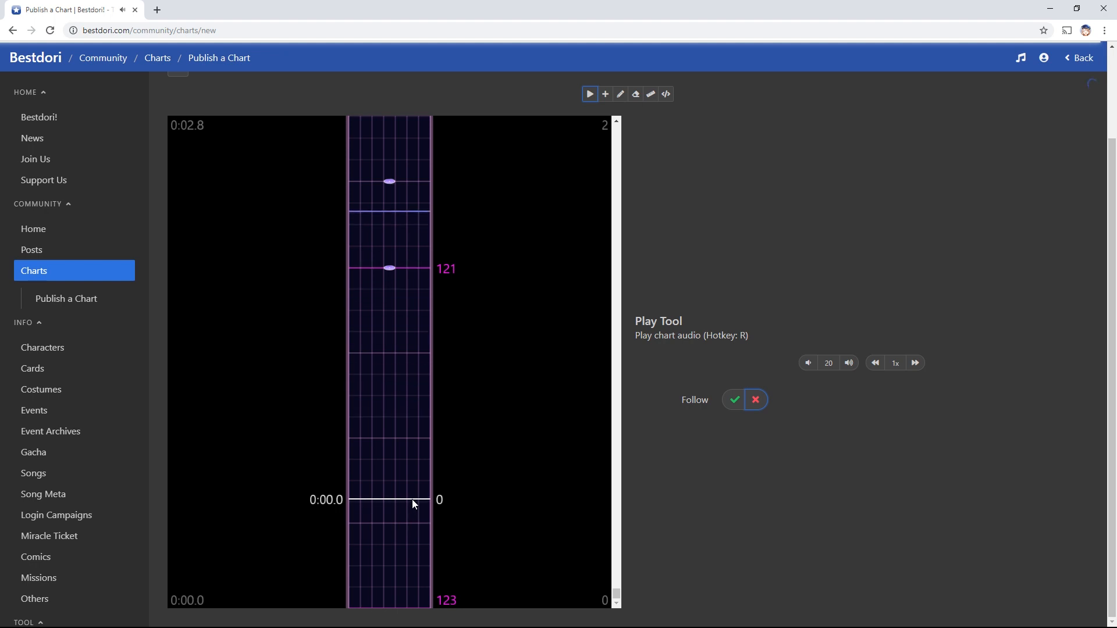
pyautogui.click(402, 542)
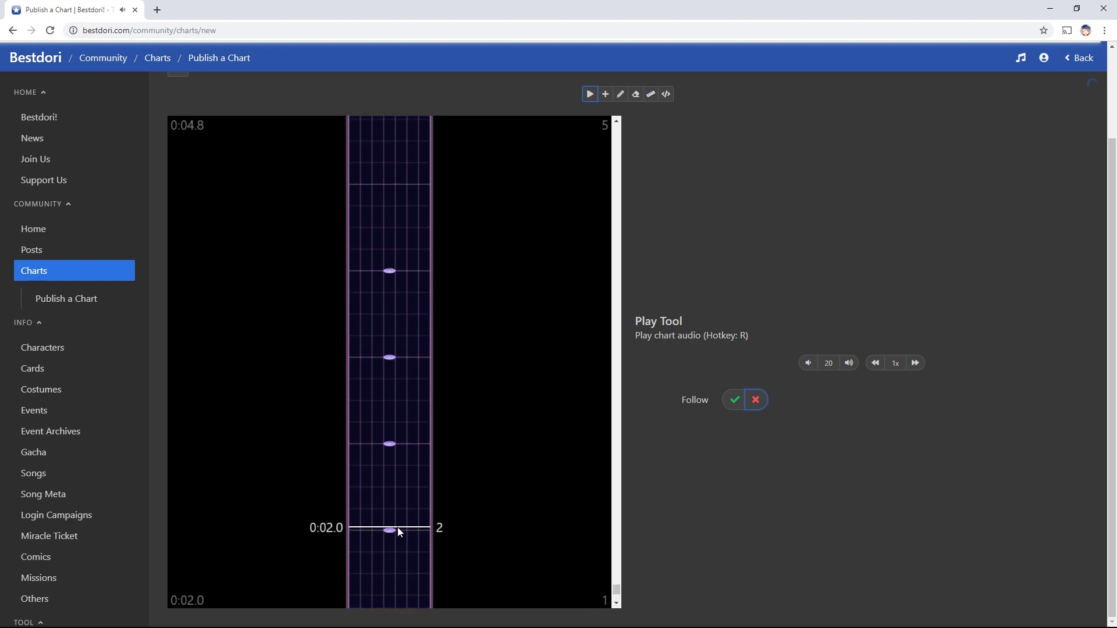
pyautogui.scroll(-6, 394, 527)
# Change the starting BPM marker to 124
pyautogui.press('a')
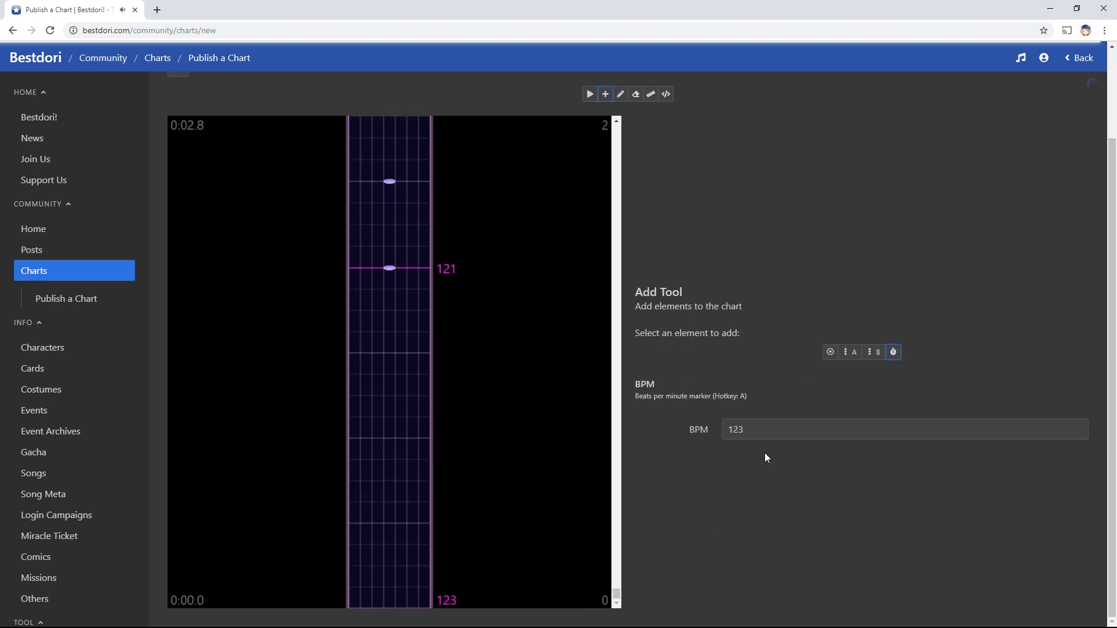
pyautogui.click(745, 424)
pyautogui.moveTo(743, 423); pyautogui.dragTo(741, 423)
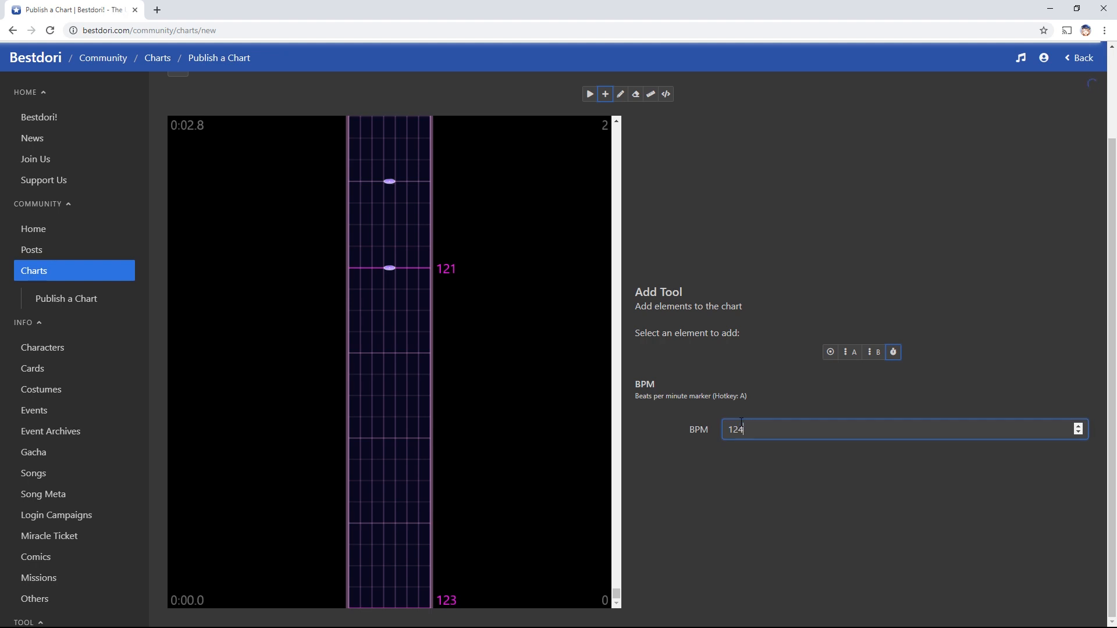
pyautogui.click(743, 505)
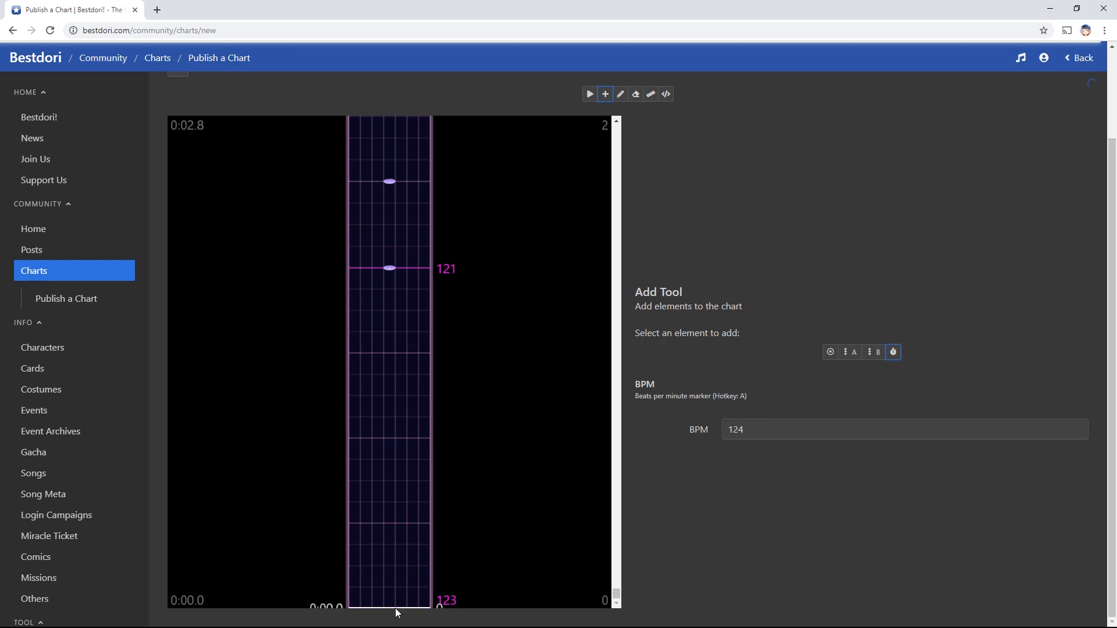
# Play the chart from 0:00.0 to check the notes at 124 BPM
pyautogui.press('r')
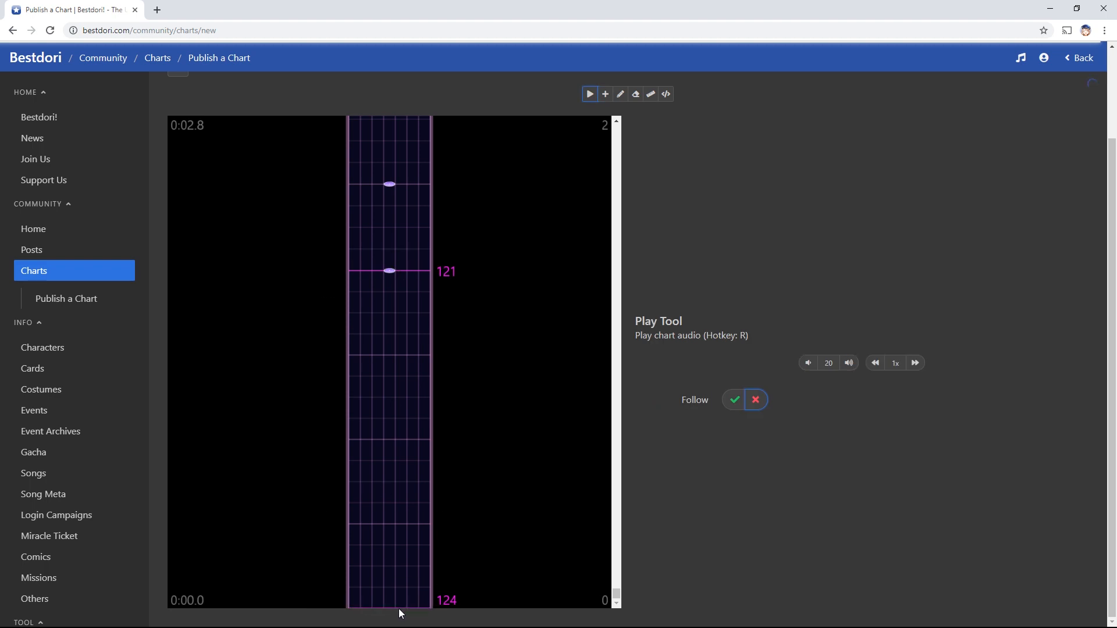
pyautogui.click(397, 608)
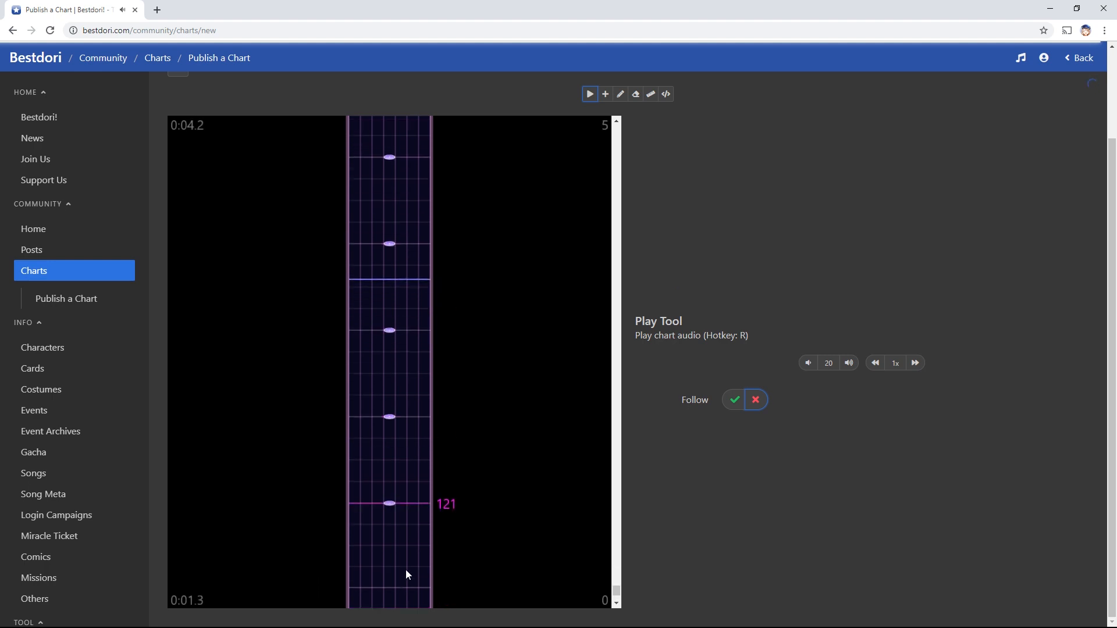
pyautogui.scroll(7, 406, 570)
pyautogui.click(408, 529)
pyautogui.scroll(-11, 407, 545)
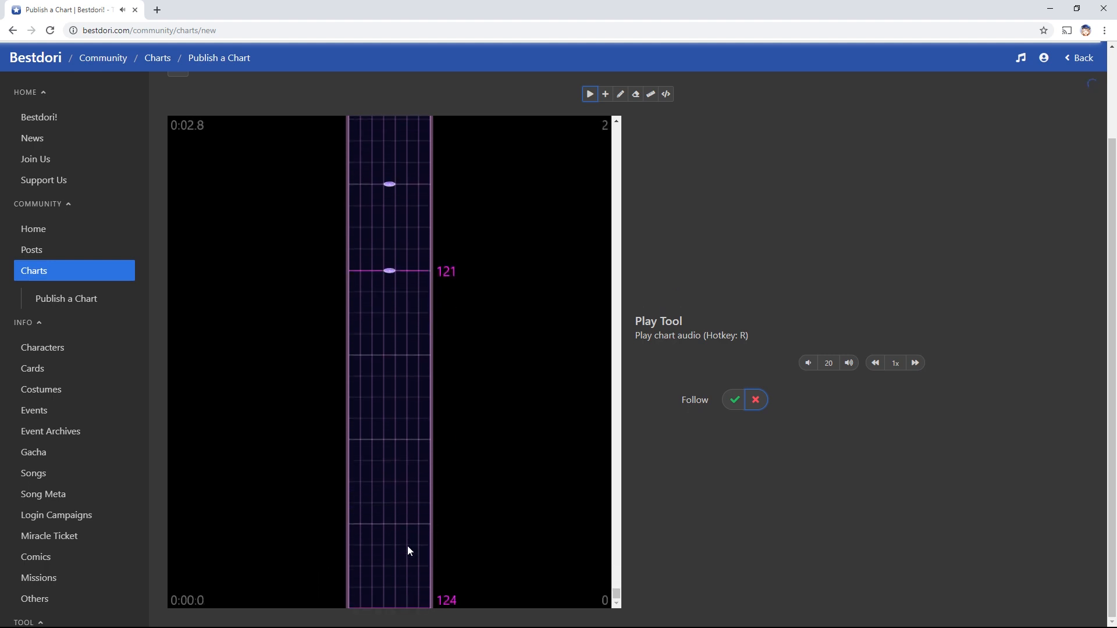
pyautogui.scroll(2, 739, 494)
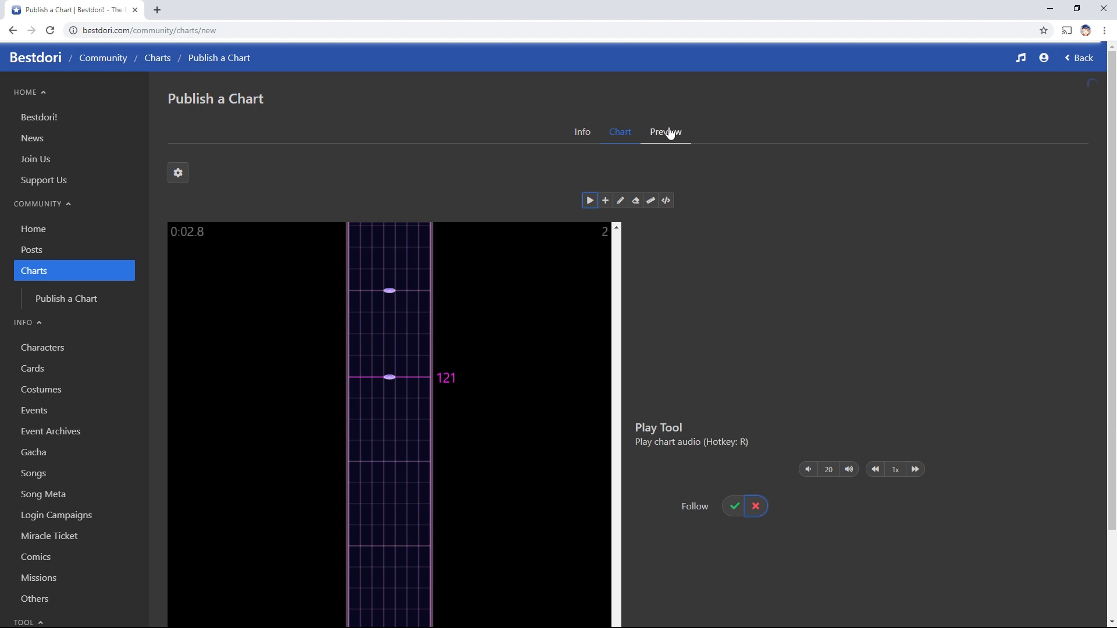
pyautogui.scroll(-2, 669, 133)
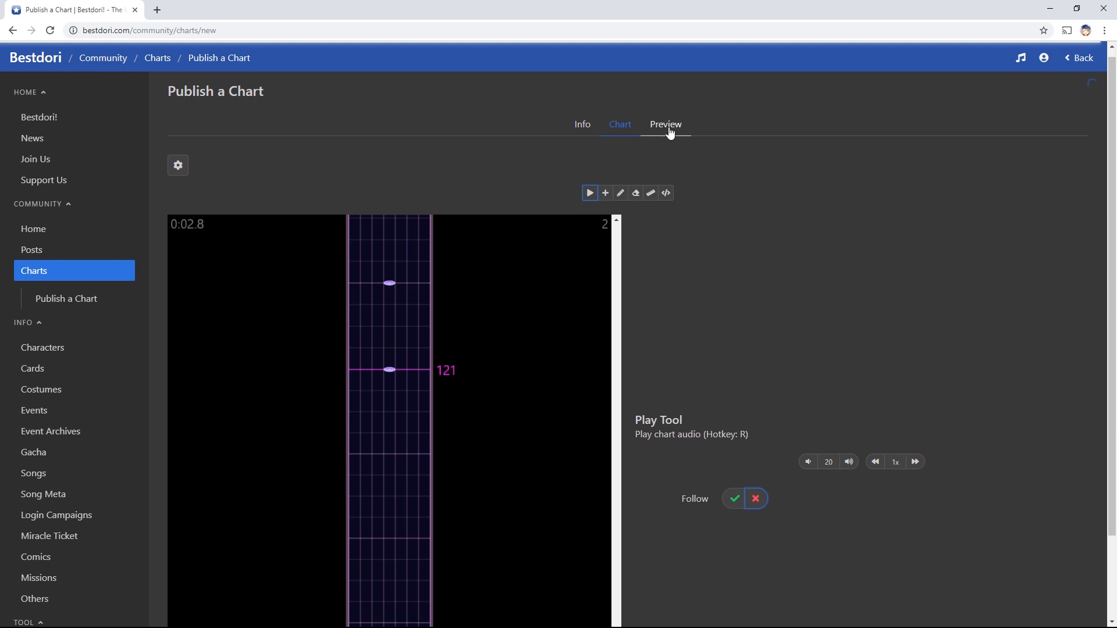
# Replay from about 0:01.0 and 0:02.0 to confirm notes fall on the beat
pyautogui.click(424, 392)
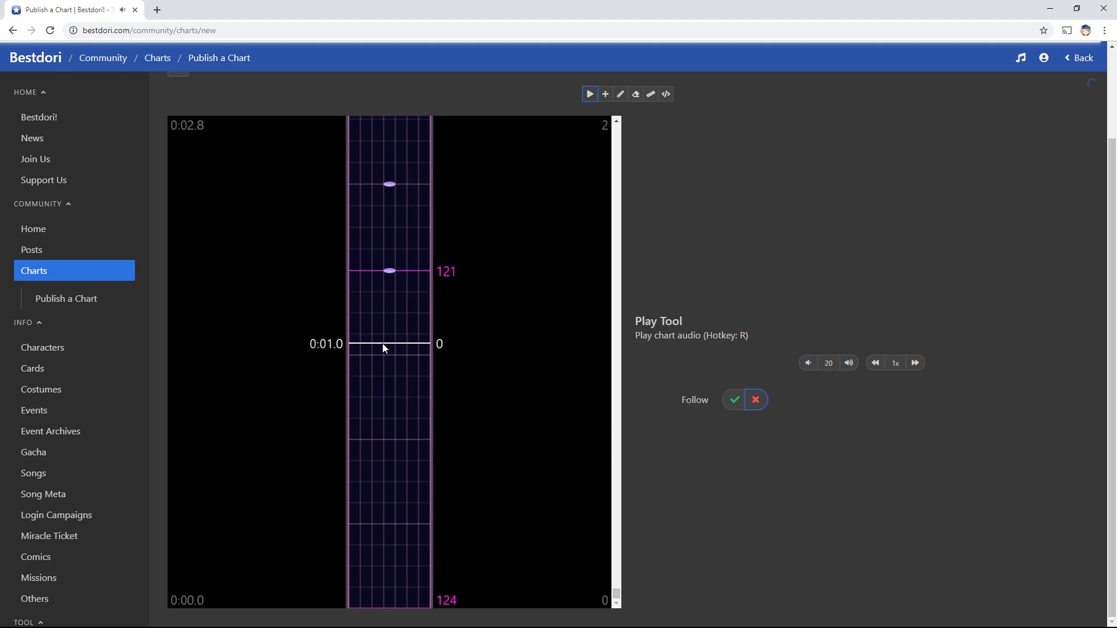
pyautogui.scroll(2, 401, 442)
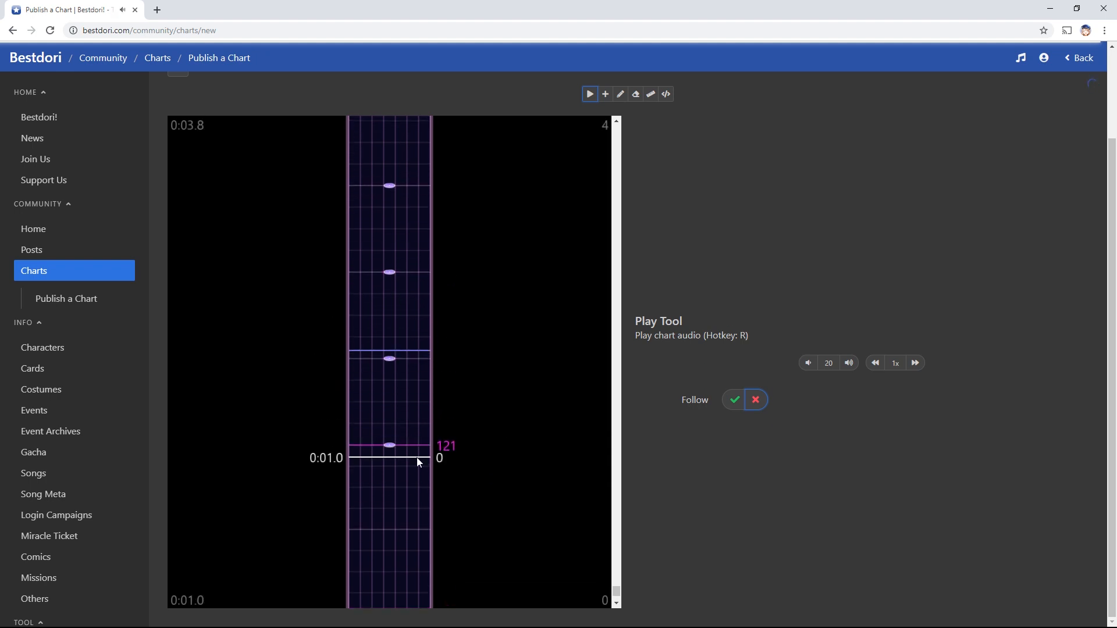
pyautogui.scroll(1, 398, 430)
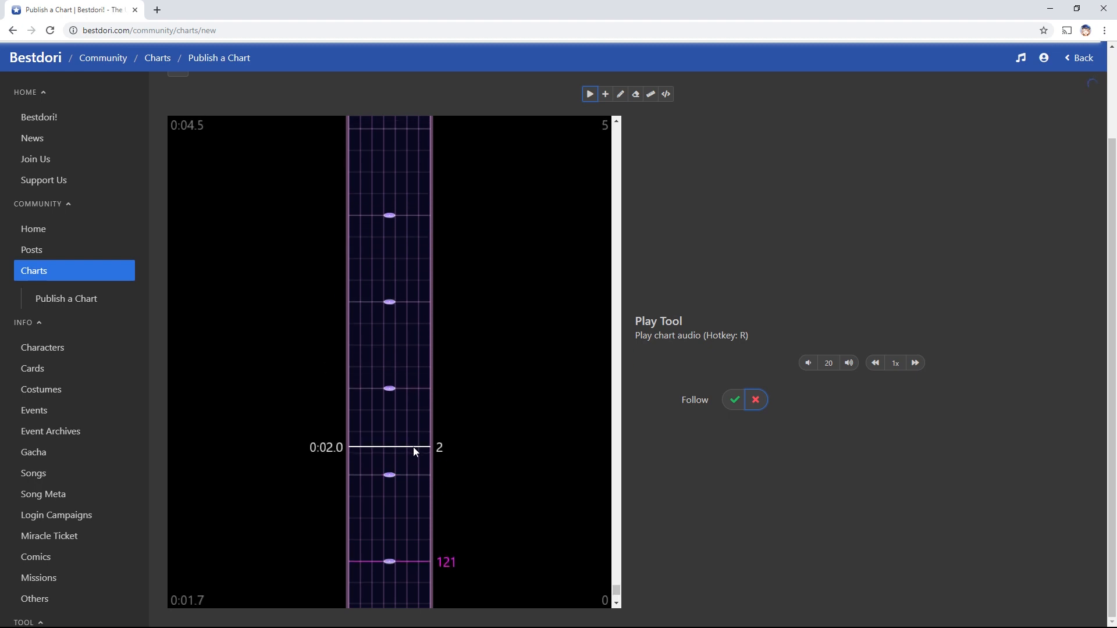
pyautogui.scroll(1, 417, 436)
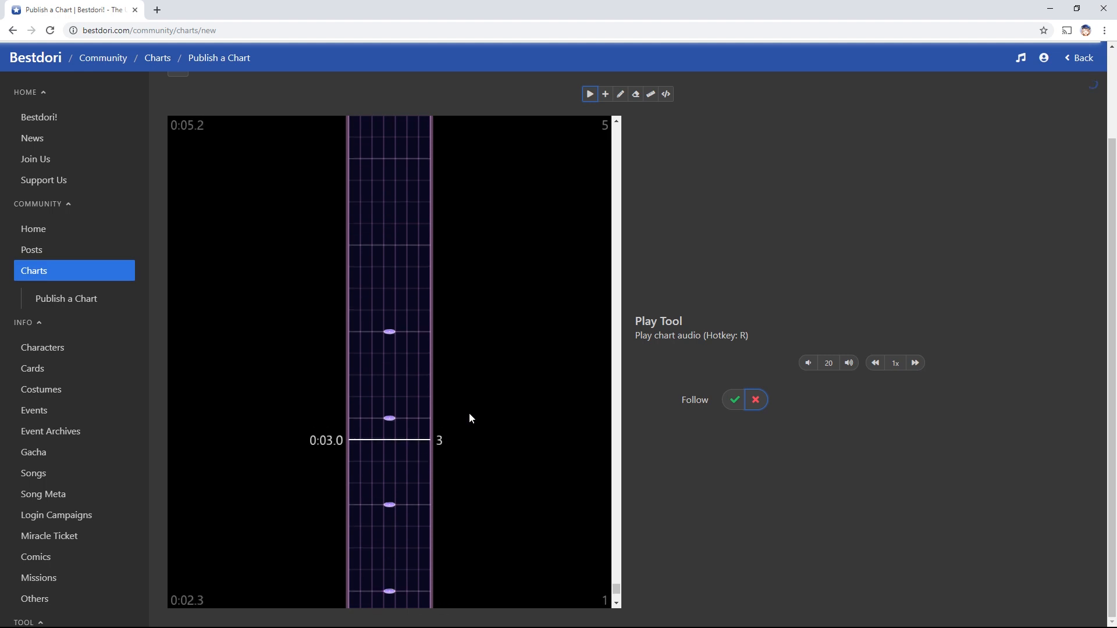
pyautogui.click(421, 471)
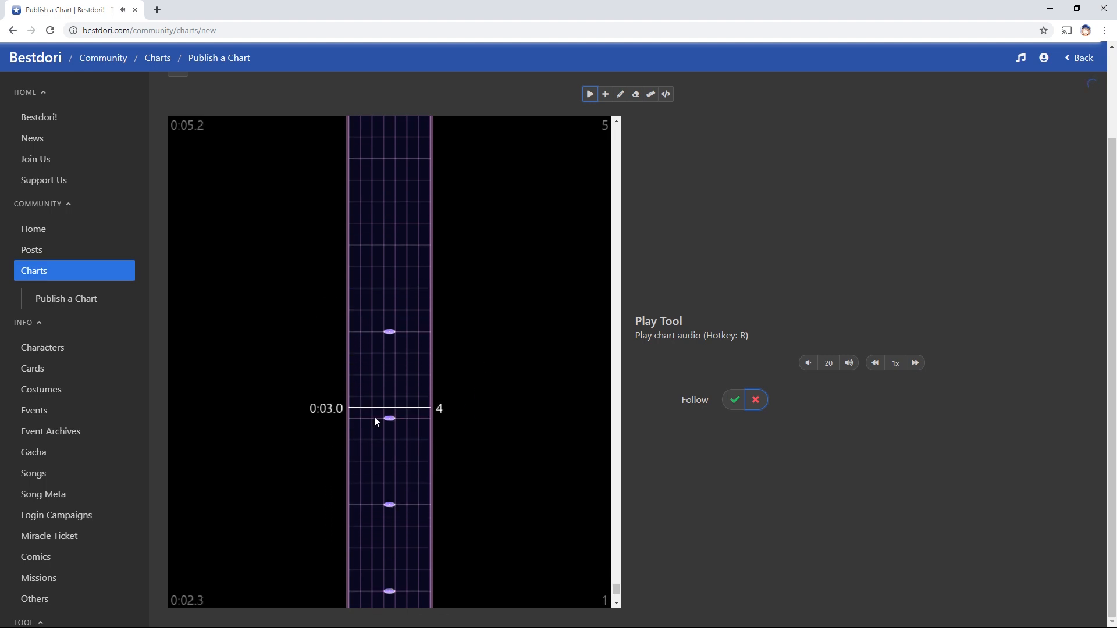
pyautogui.scroll(-2, 387, 454)
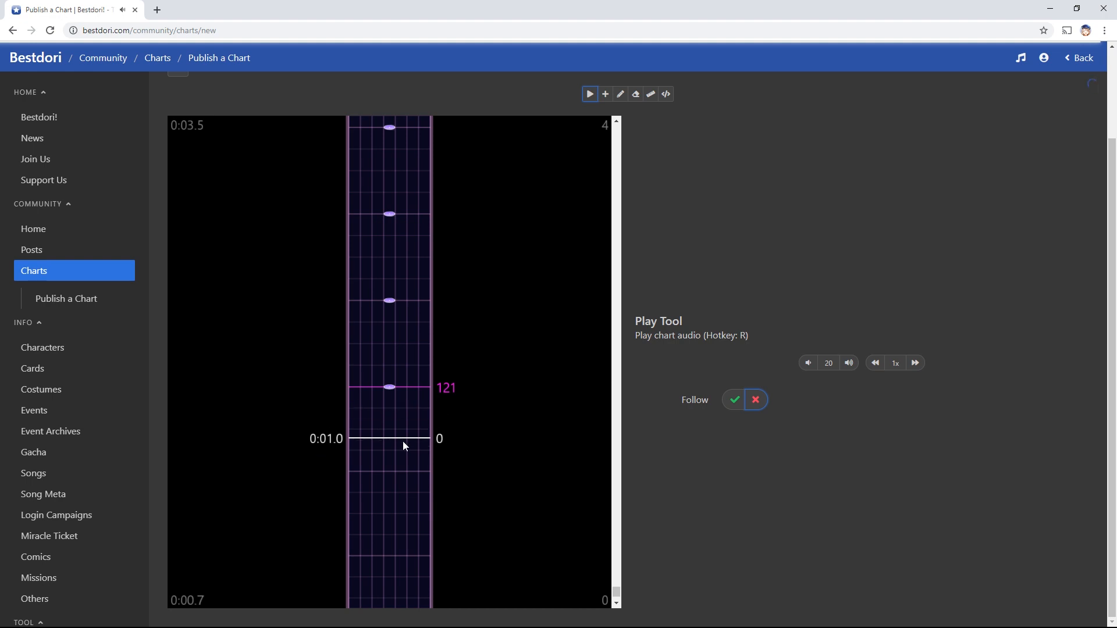
pyautogui.scroll(-1, 413, 455)
pyautogui.scroll(1, 685, 287)
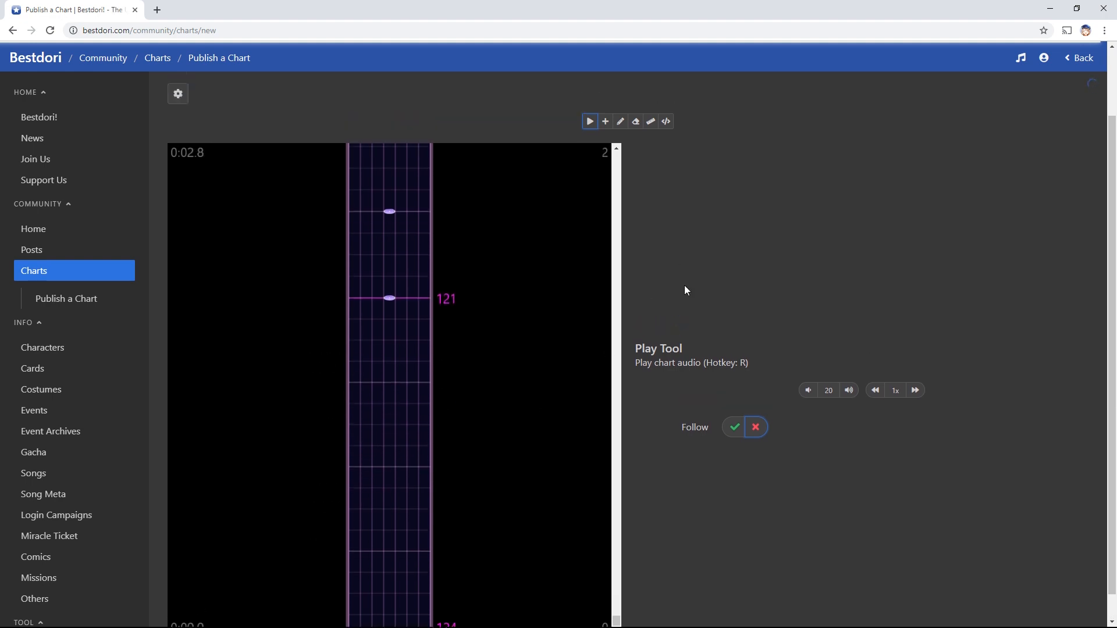
# Preview the opening notes in the stage simulator, pause at 0:04, and return to the Chart tab
pyautogui.scroll(3, 685, 289)
pyautogui.click(659, 134)
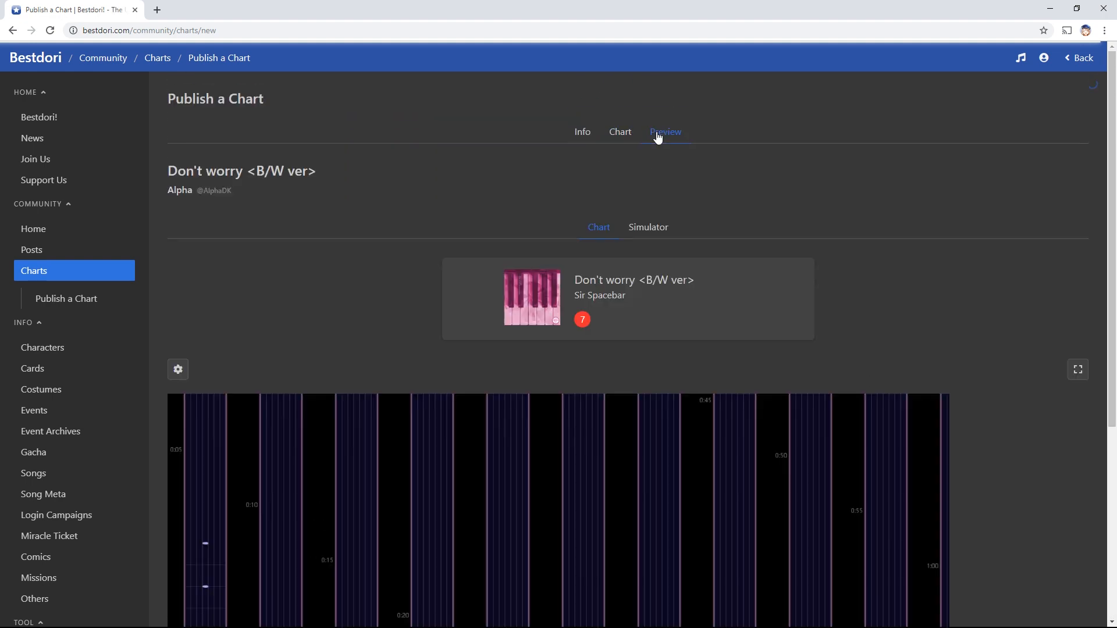
pyautogui.click(658, 231)
pyautogui.scroll(-6, 843, 218)
pyautogui.scroll(1, 727, 216)
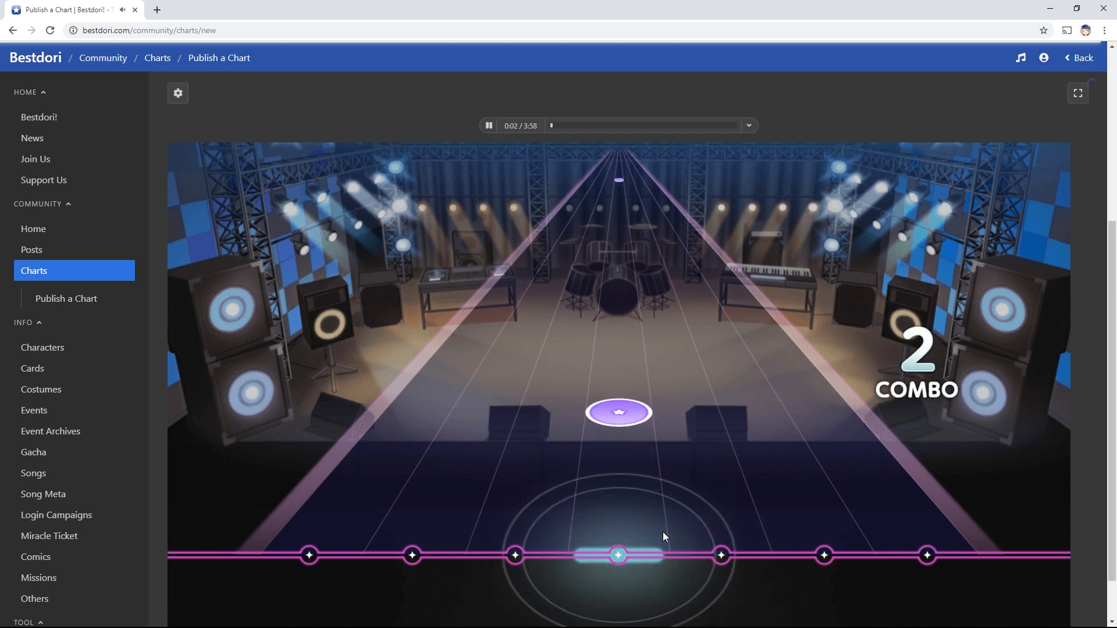
pyautogui.click(487, 126)
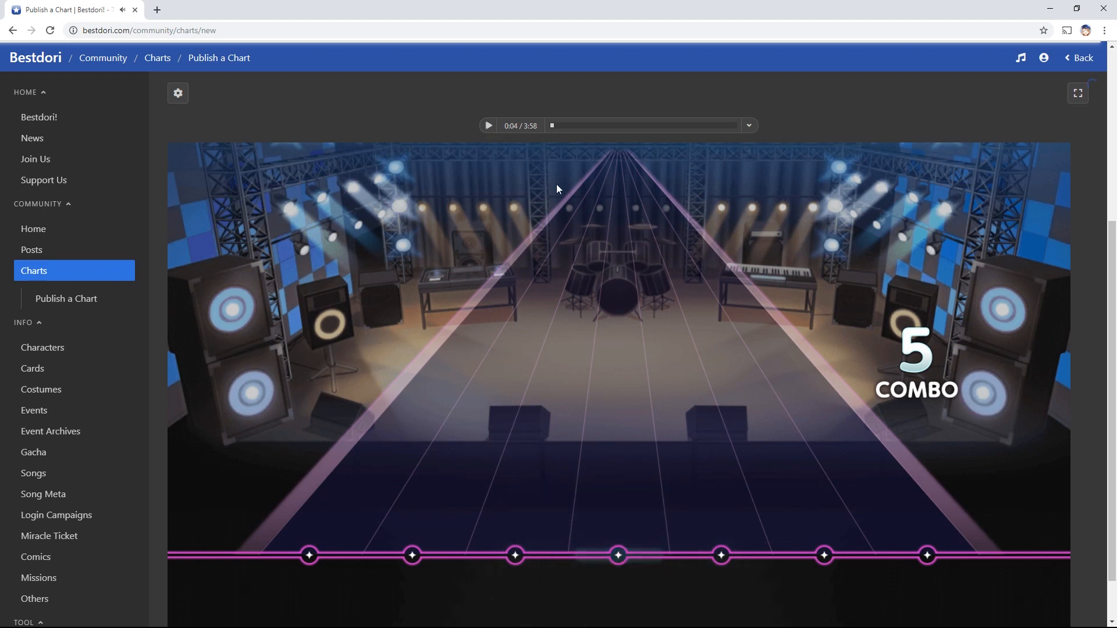
pyautogui.scroll(5, 801, 366)
pyautogui.click(621, 131)
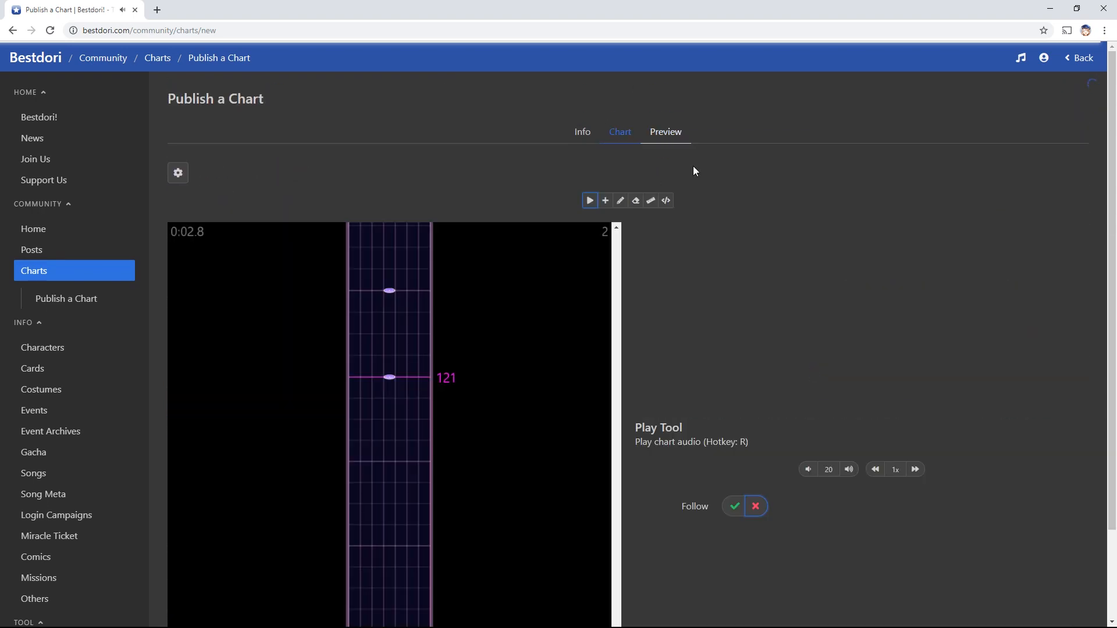
# With the BPM tool (A), change the tempo marker value from 124 to 125
pyautogui.scroll(-2, 752, 266)
pyautogui.press('a')
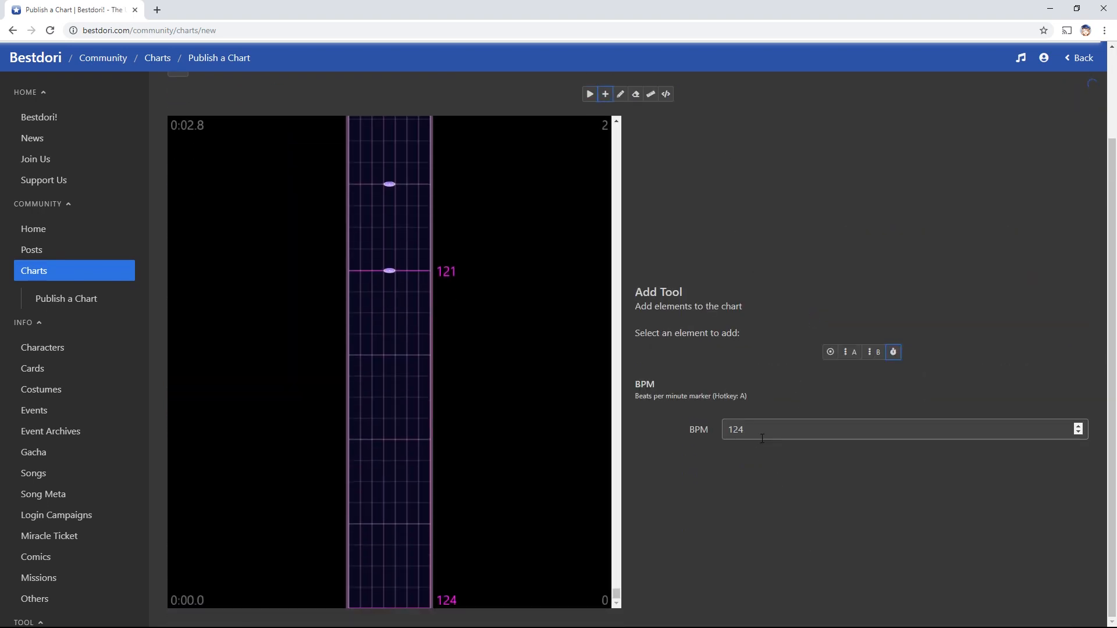
pyautogui.click(743, 430)
pyautogui.press('BackSpace')
pyautogui.write('5')
pyautogui.click(753, 507)
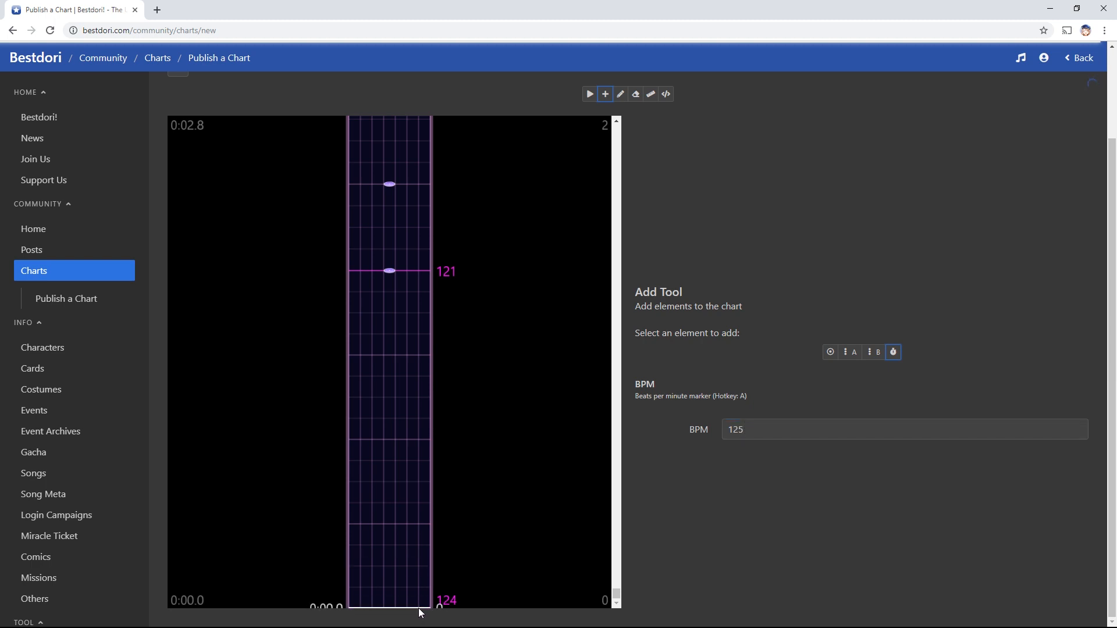
# Bring up the stage preview of the chart
pyautogui.scroll(2, 723, 136)
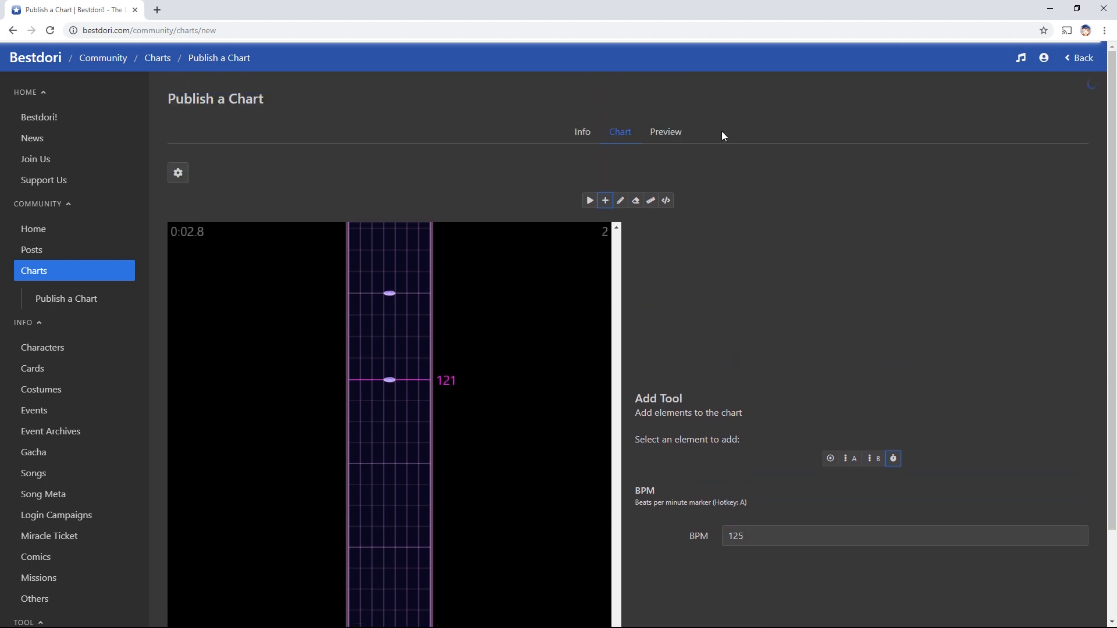
pyautogui.click(672, 146)
pyautogui.scroll(-5, 762, 185)
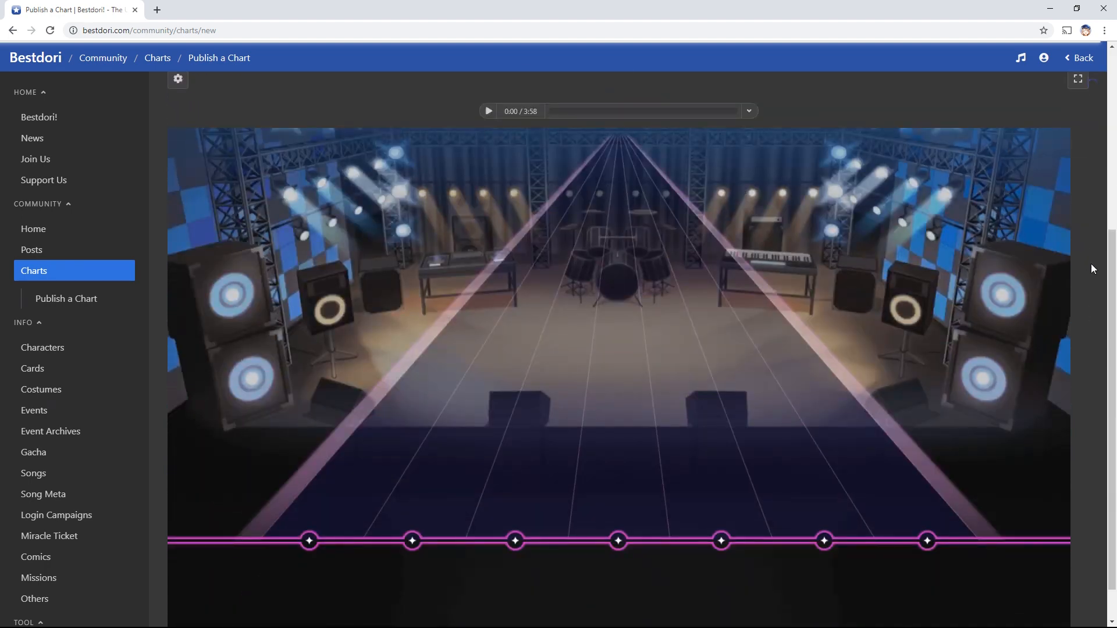
# Play the stage preview up to 0:04, pause it, and go back to the chart editor
pyautogui.scroll(-1, 873, 215)
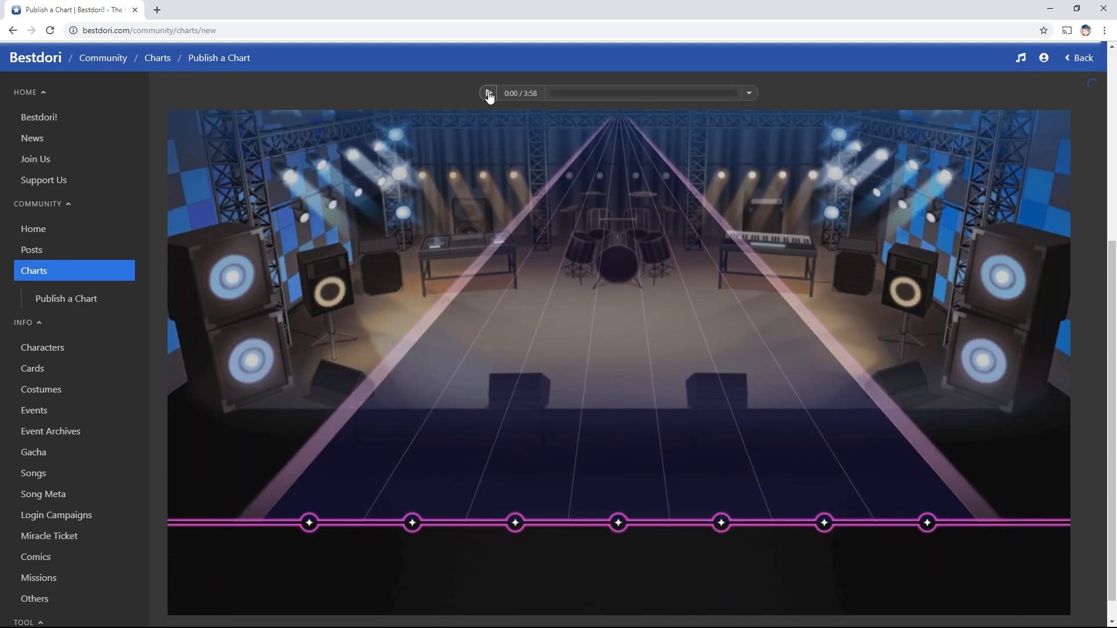
pyautogui.click(492, 94)
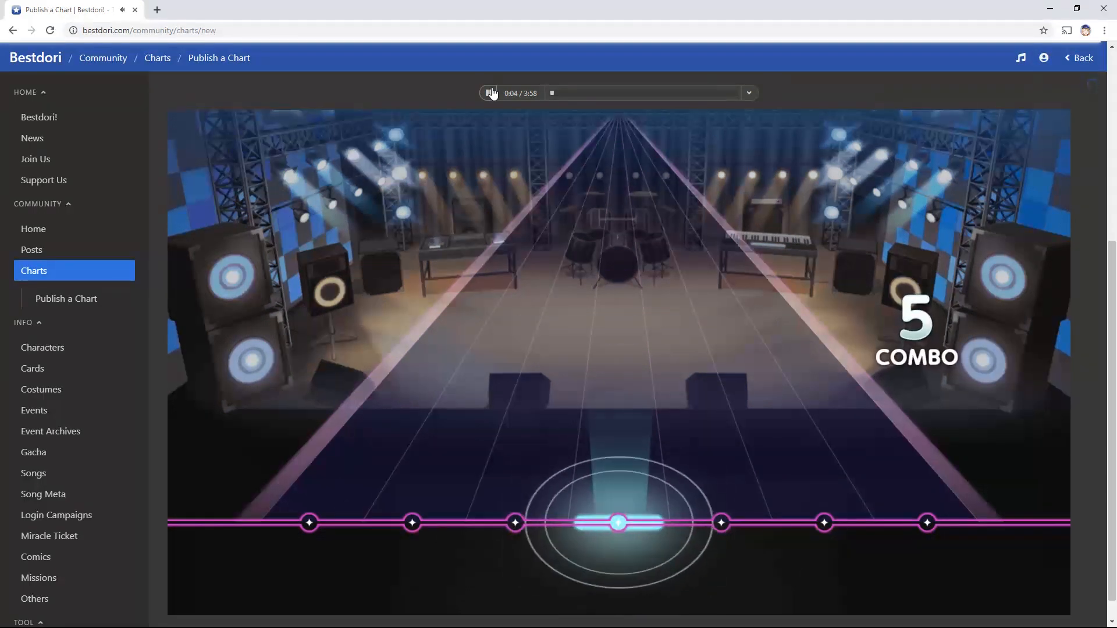
pyautogui.click(491, 94)
pyautogui.scroll(5, 696, 235)
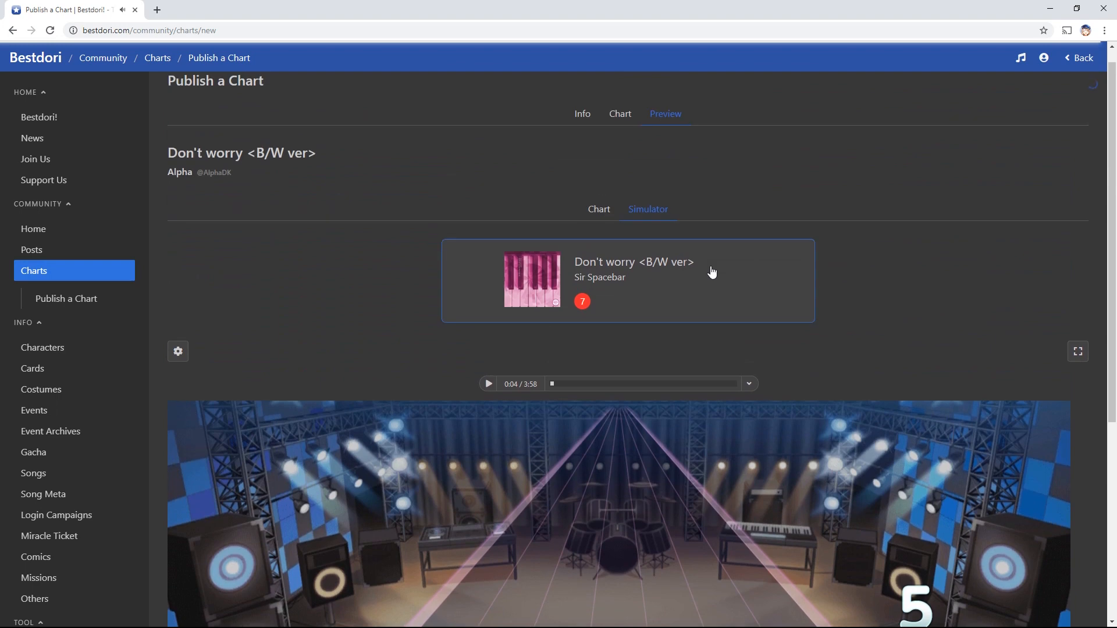
pyautogui.click(625, 127)
# Check that the 0:00 tempo marker reads 125 BPM, then reopen the stage preview
pyautogui.scroll(-2, 828, 250)
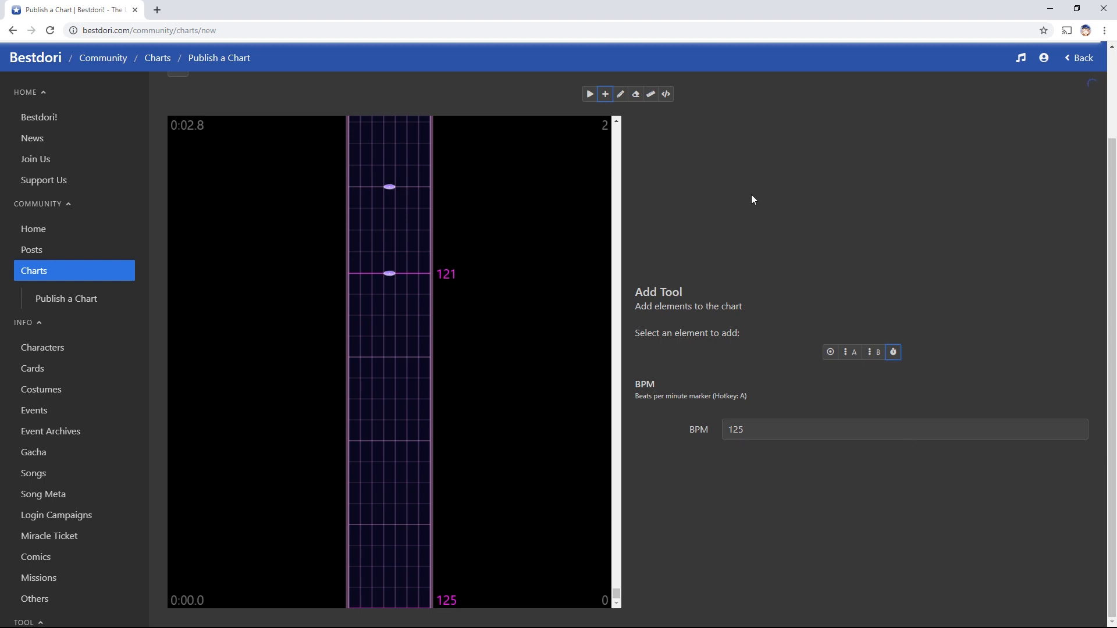
pyautogui.scroll(2, 752, 194)
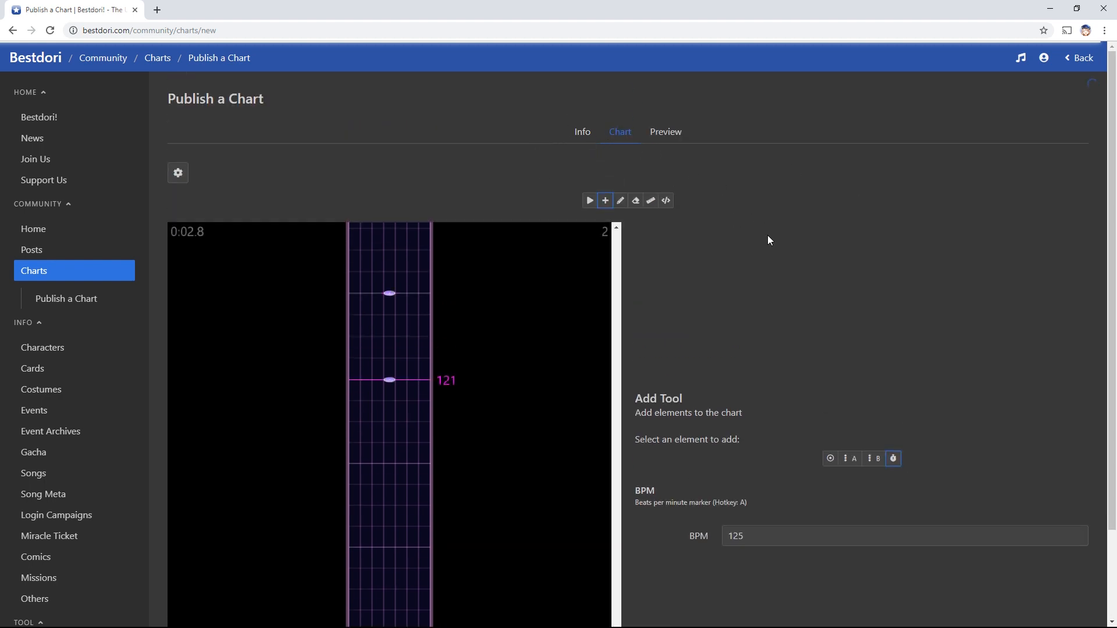
pyautogui.scroll(-2, 768, 244)
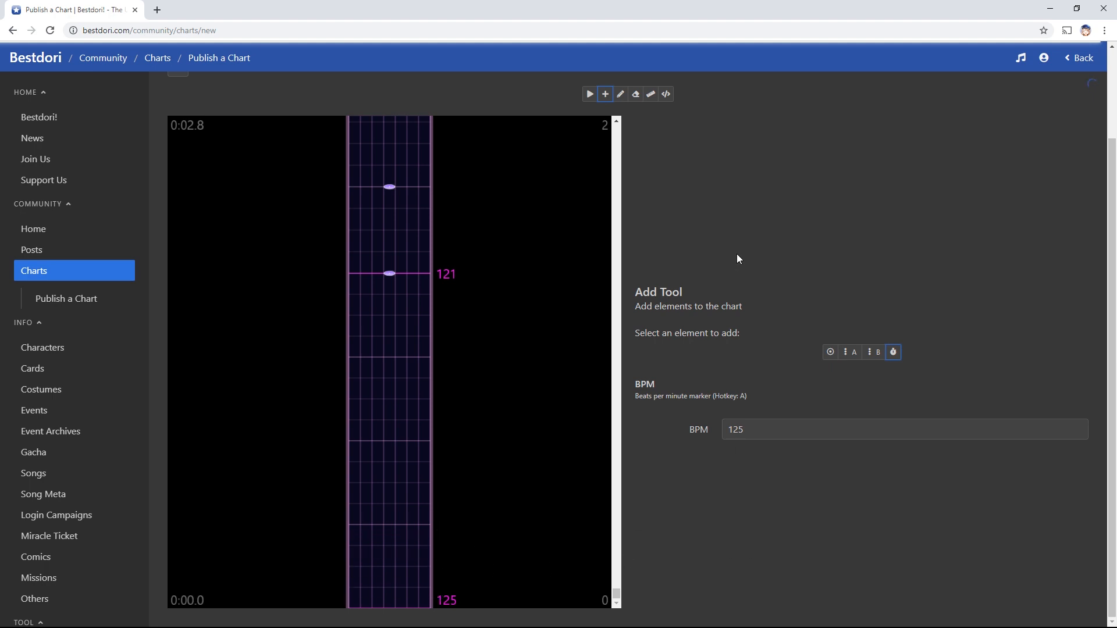
pyautogui.scroll(2, 738, 258)
pyautogui.click(668, 132)
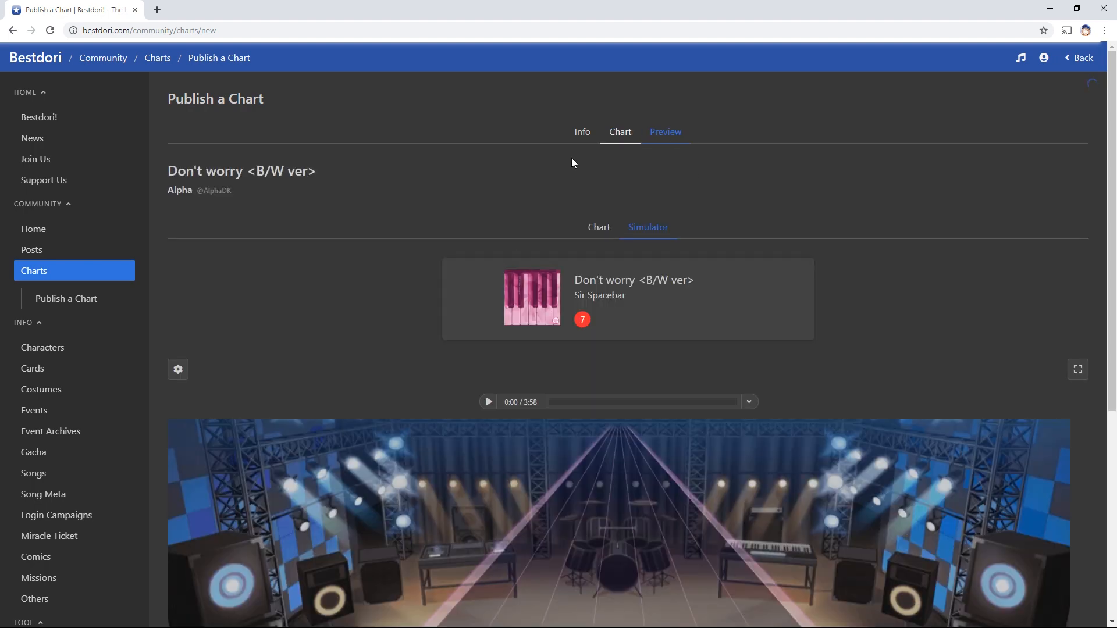
# Switch from the simulator to the Chart sub-view, then to the top-level Chart editor
pyautogui.scroll(-4, 778, 239)
pyautogui.scroll(-1, 681, 291)
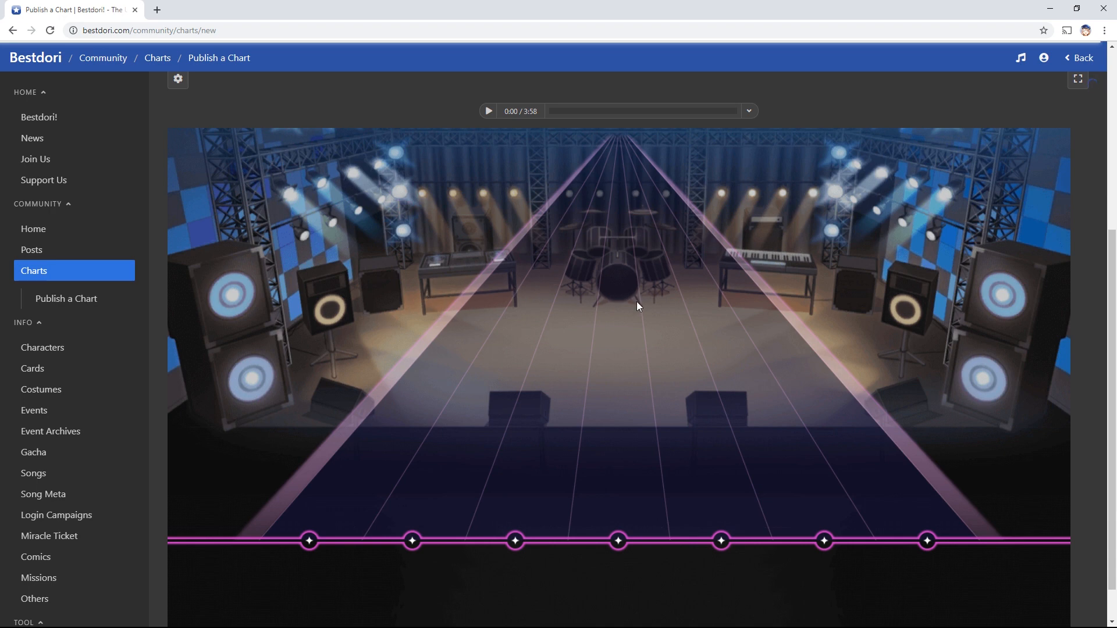
pyautogui.scroll(3, 721, 332)
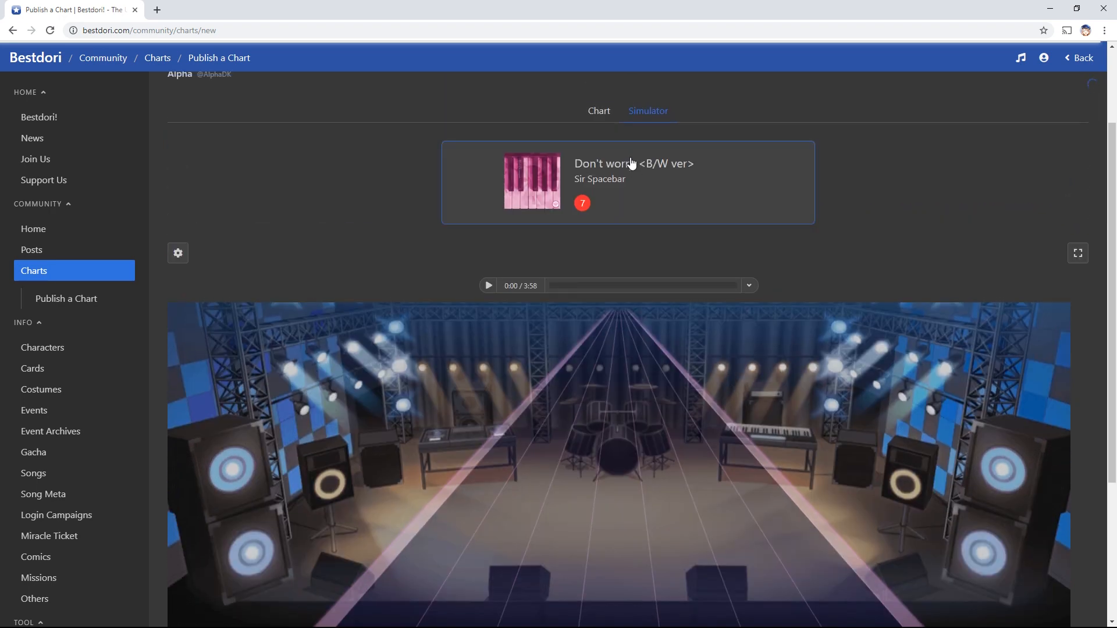
pyautogui.click(599, 111)
pyautogui.scroll(2, 673, 151)
pyautogui.click(611, 135)
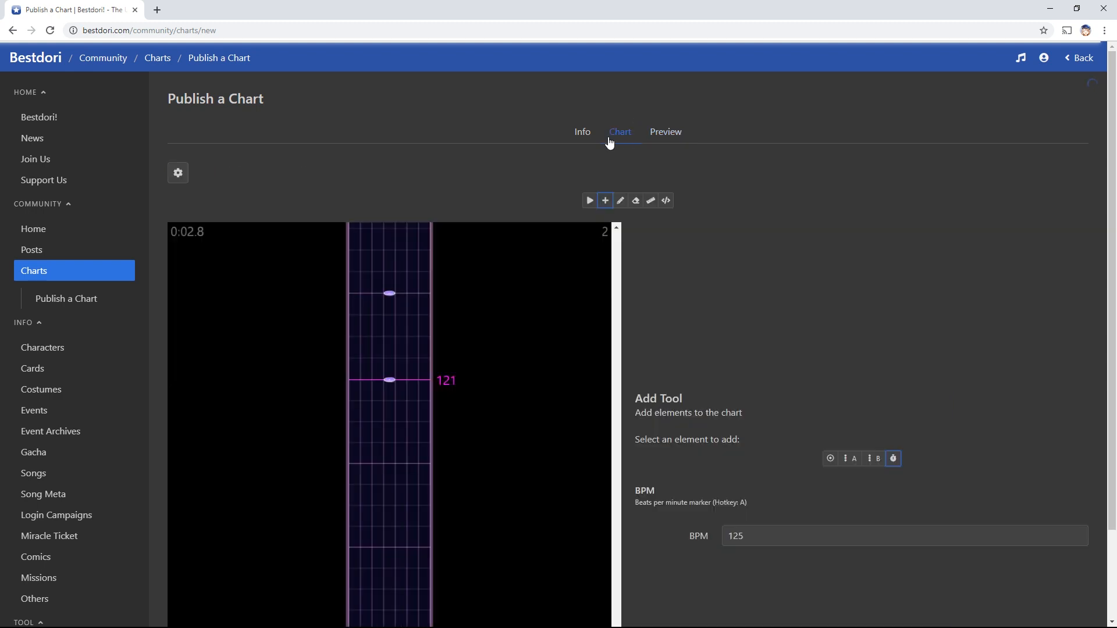
# Select the Play tool (R) and open the community Charts list in a new tab
pyautogui.scroll(-2, 833, 299)
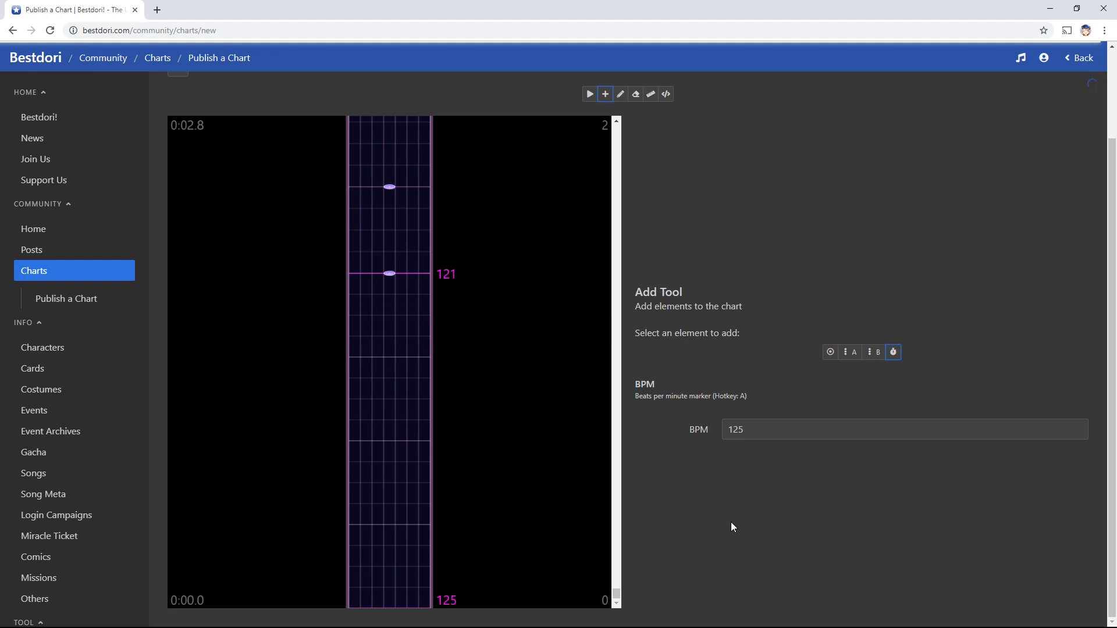
pyautogui.scroll(1, 568, 488)
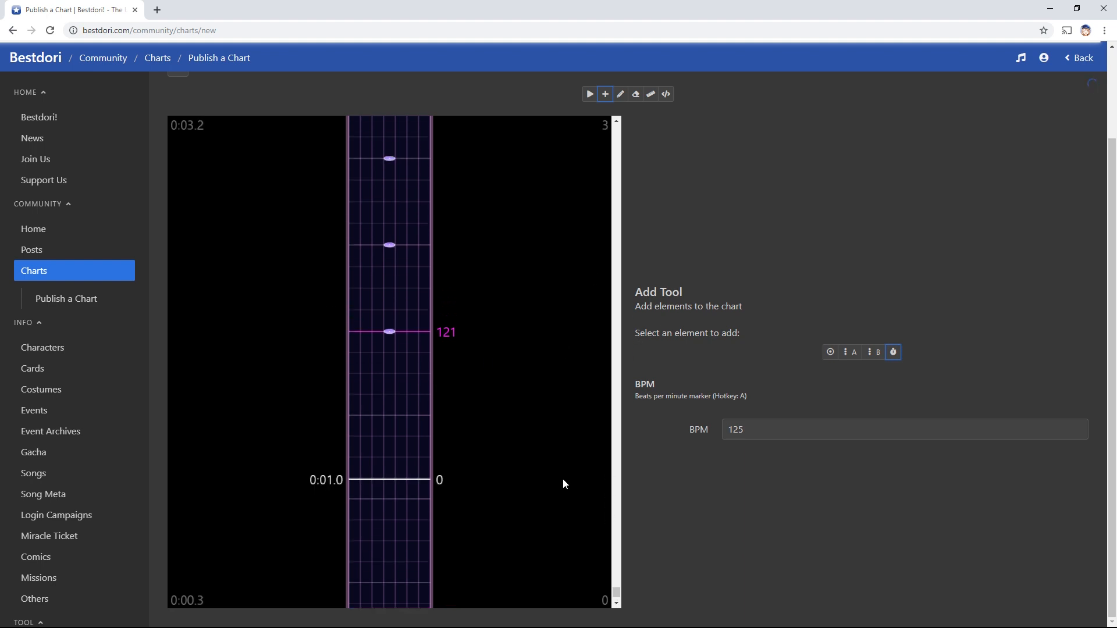
pyautogui.scroll(-1, 524, 442)
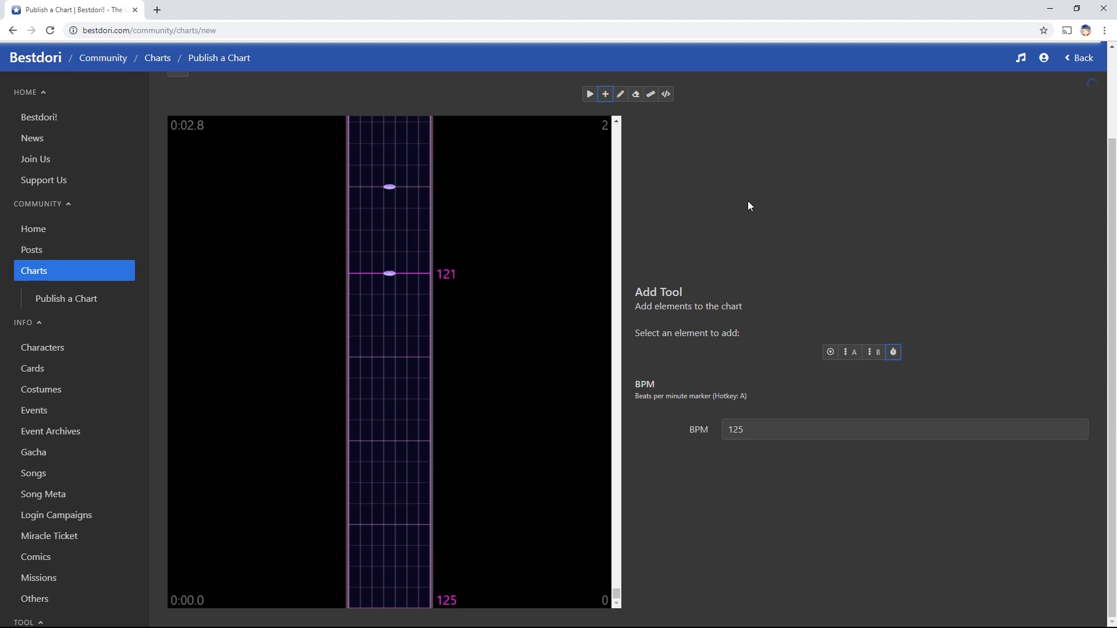
pyautogui.press('r')
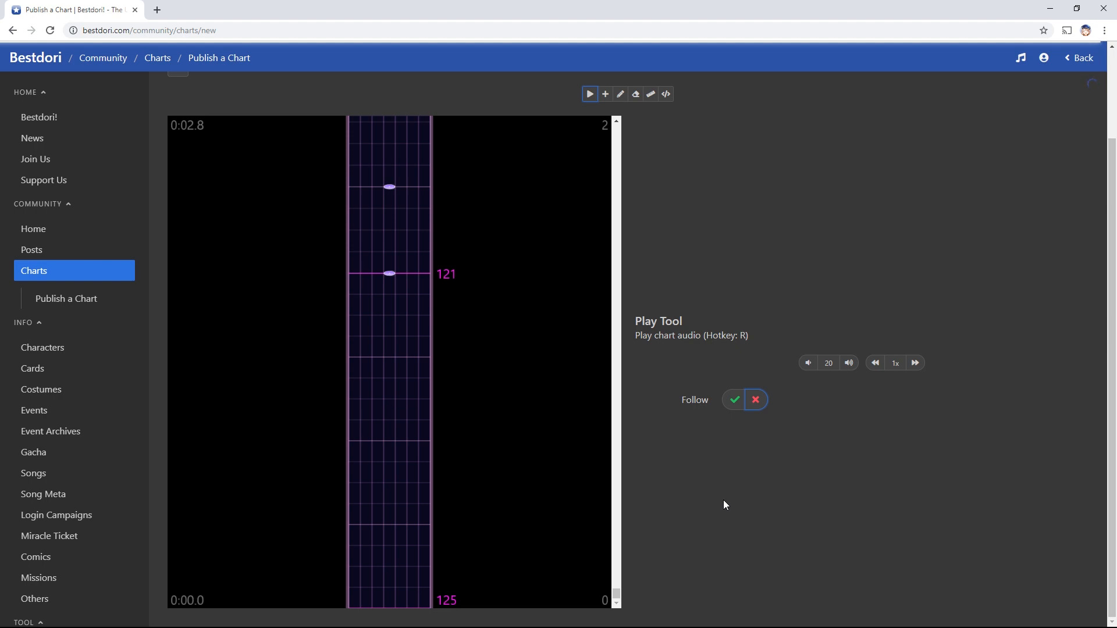
pyautogui.middleClick(74, 274)
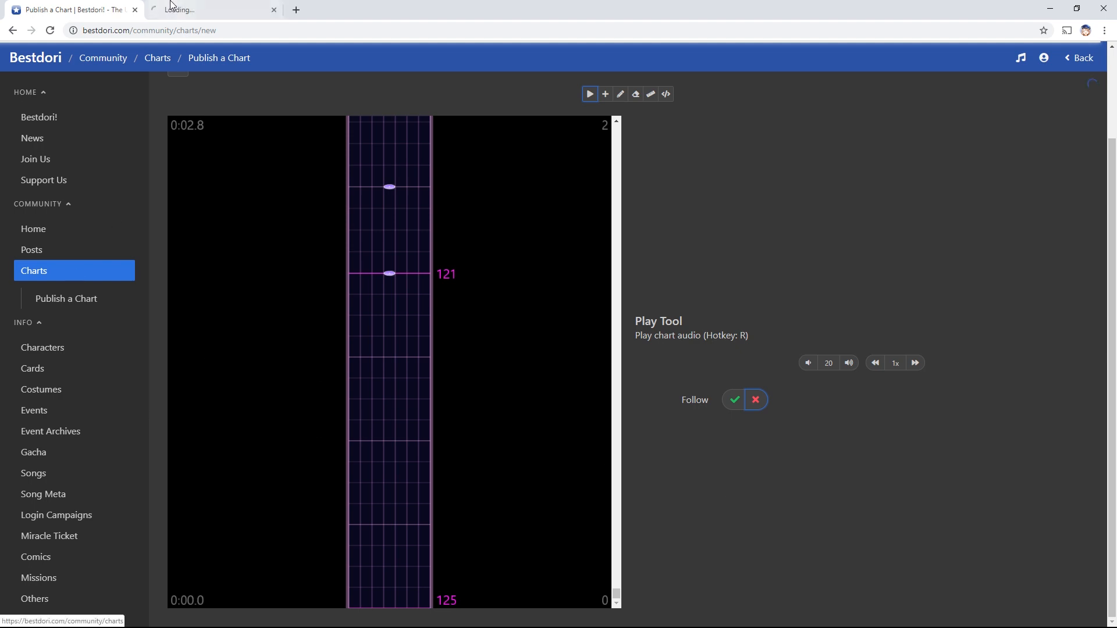
# In the Charts tab, open the Floor Killer chart in a background tab
pyautogui.click(156, 9)
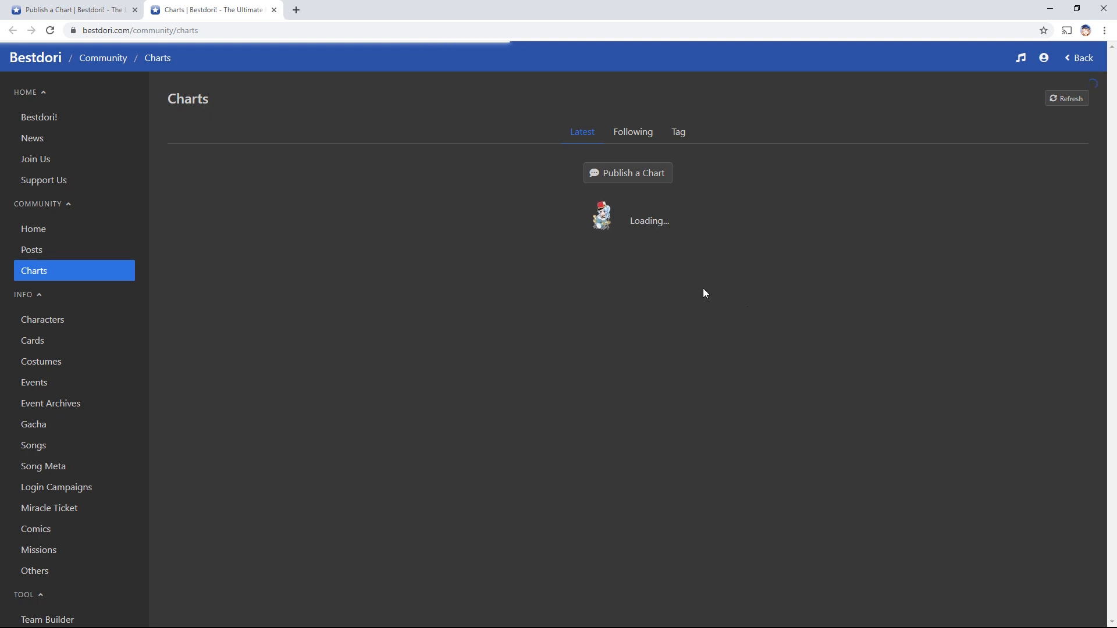
pyautogui.scroll(-20, 860, 371)
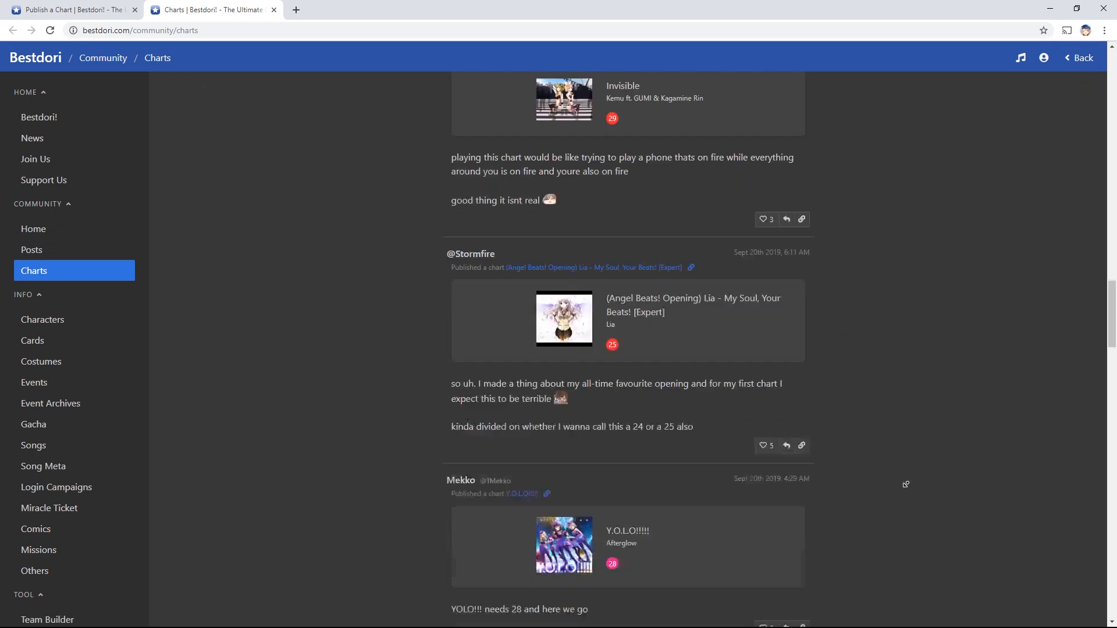
pyautogui.scroll(6, 908, 483)
pyautogui.scroll(20, 903, 504)
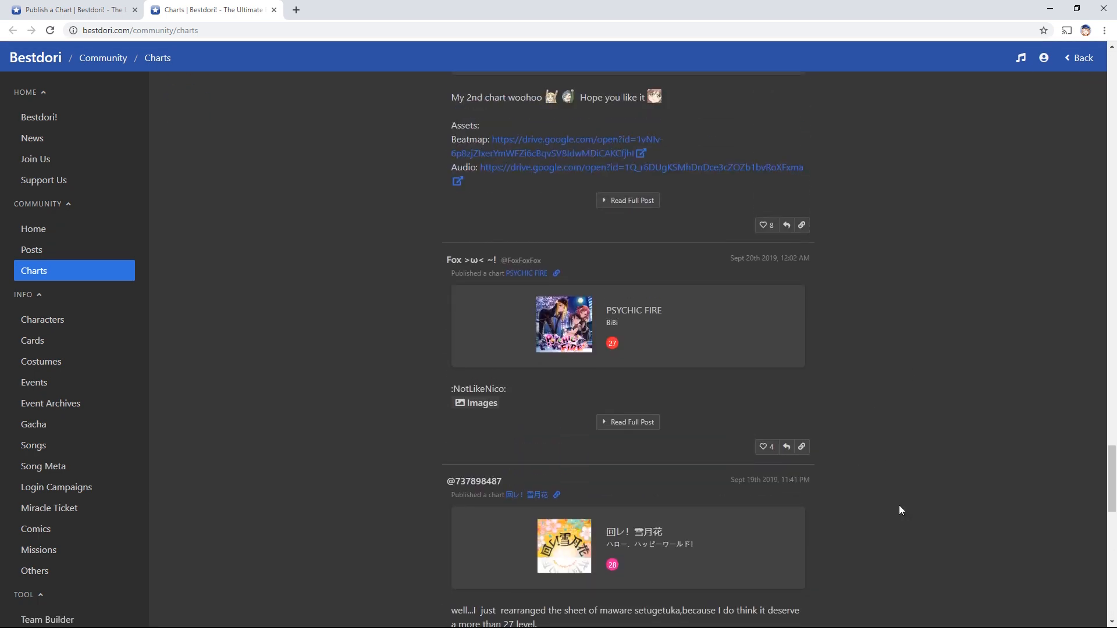
pyautogui.scroll(8, 899, 505)
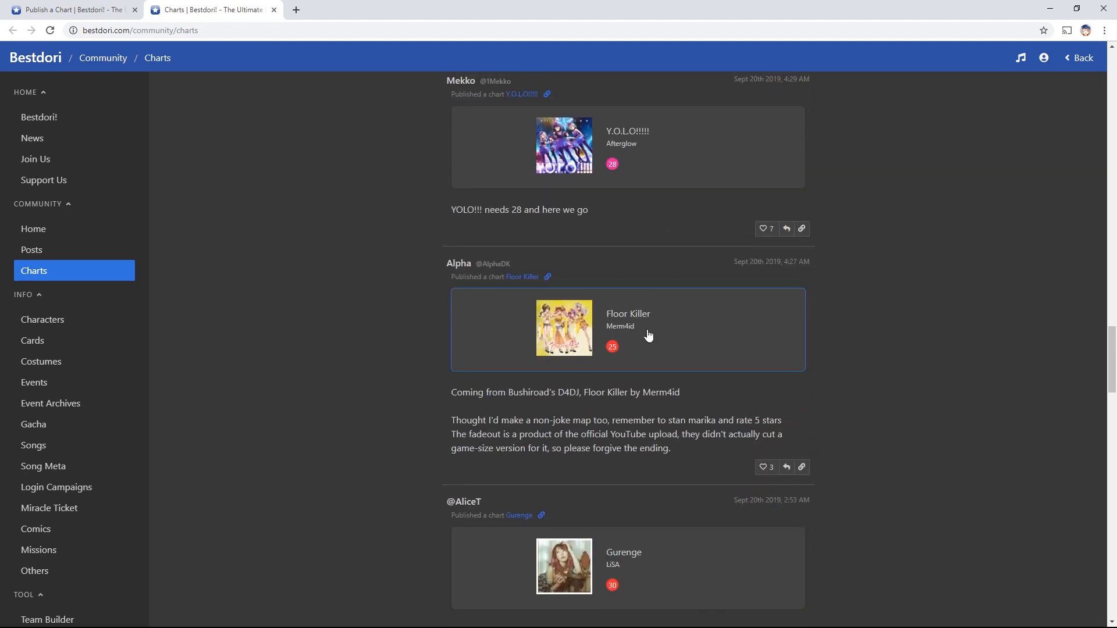
pyautogui.middleClick(646, 332)
# Open Fortnite Default Dance from page 2 of the charts, then return to the Floor Killer tab
pyautogui.scroll(-1, 913, 571)
pyautogui.scroll(-20, 913, 570)
pyautogui.click(655, 580)
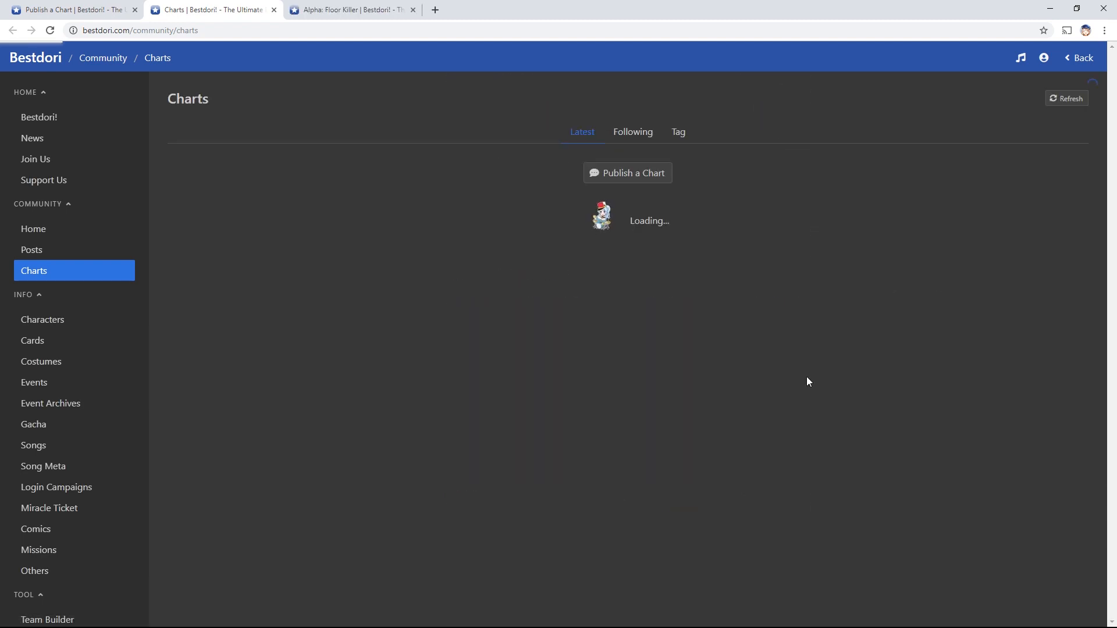
pyautogui.scroll(-15, 676, 542)
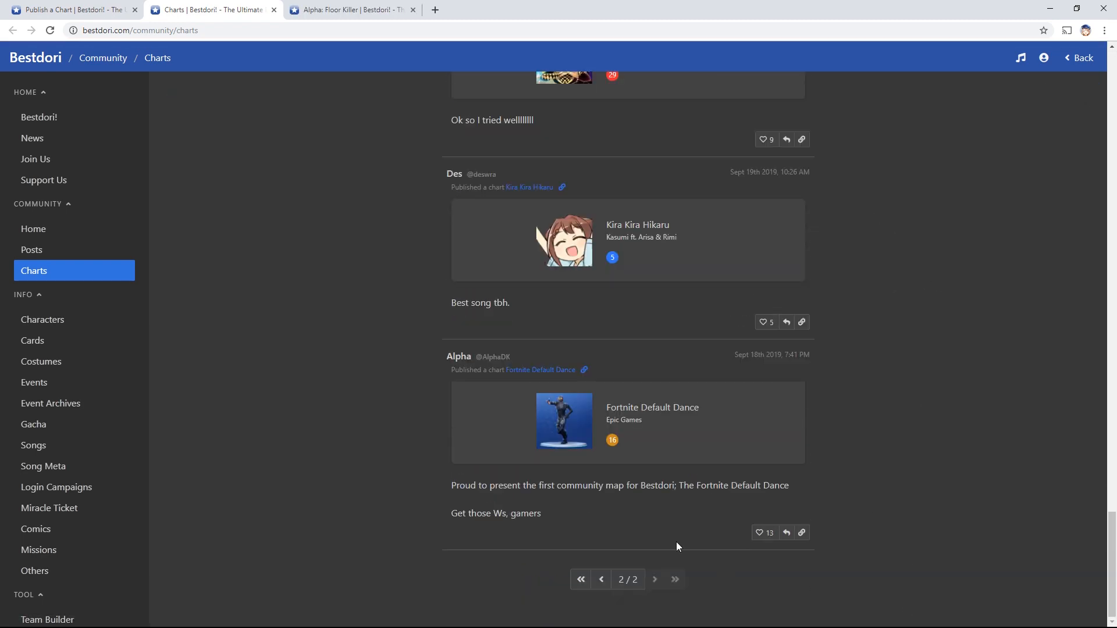
pyautogui.click(659, 410)
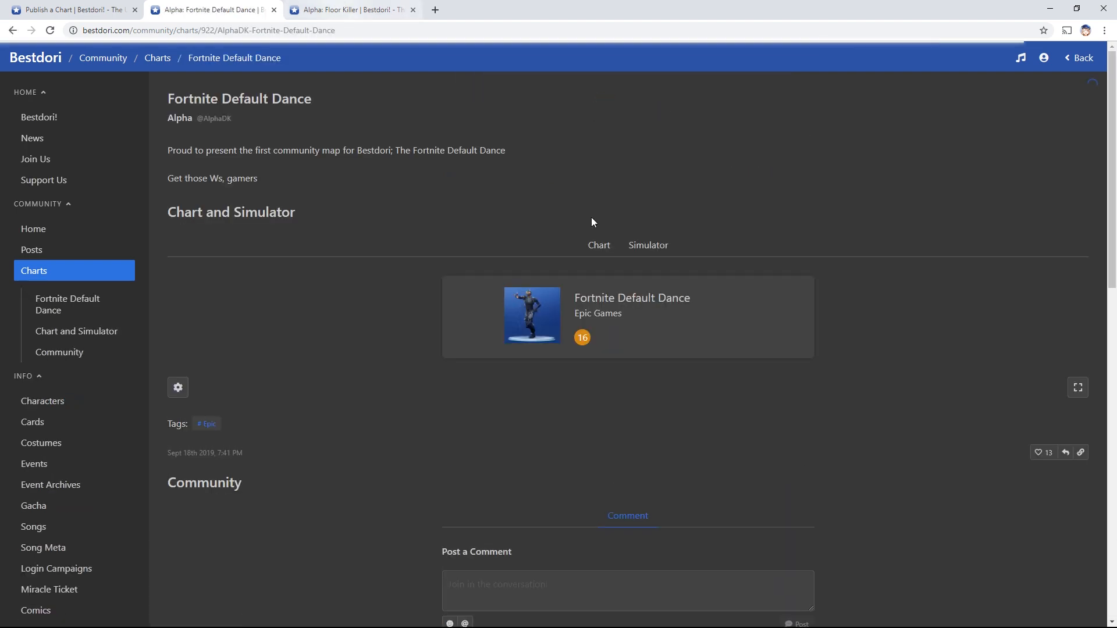
pyautogui.scroll(-6, 606, 227)
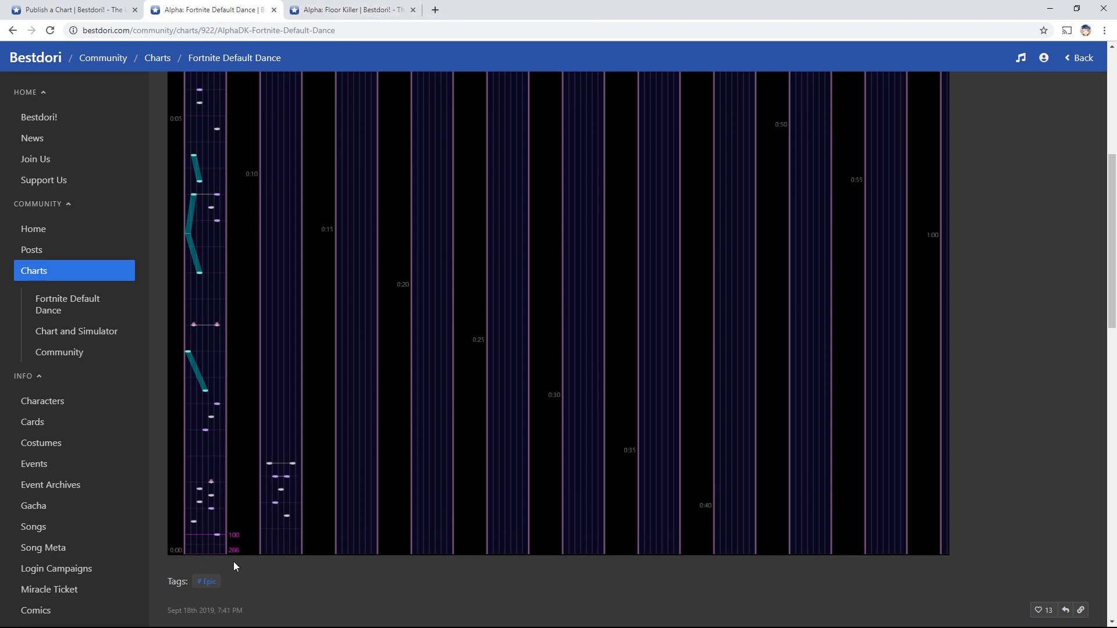
pyautogui.click(360, 5)
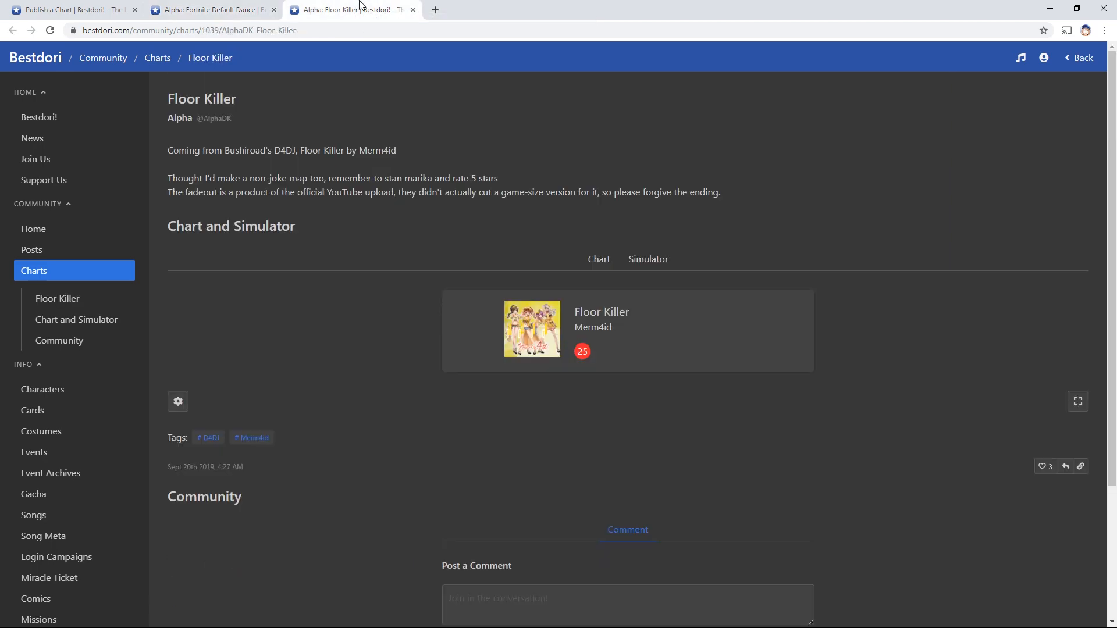
# Scroll through the Floor Killer note chart, then close the Floor Killer and Fortnite Default Dance tabs
pyautogui.click(579, 265)
pyautogui.scroll(-6, 443, 219)
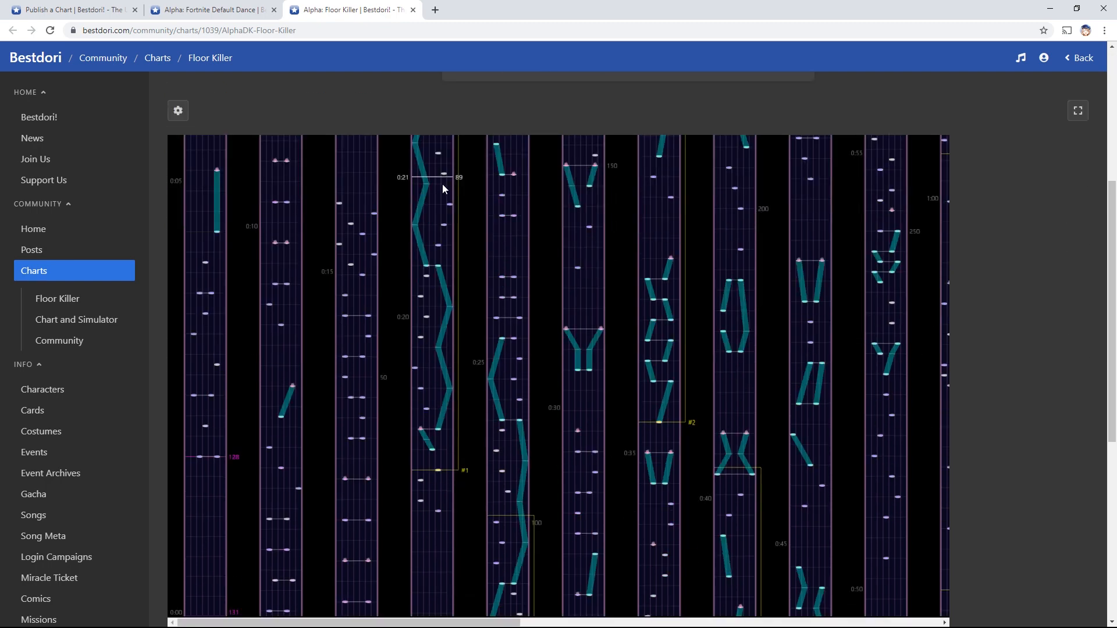
pyautogui.scroll(-3, 298, 469)
pyautogui.scroll(2, 309, 406)
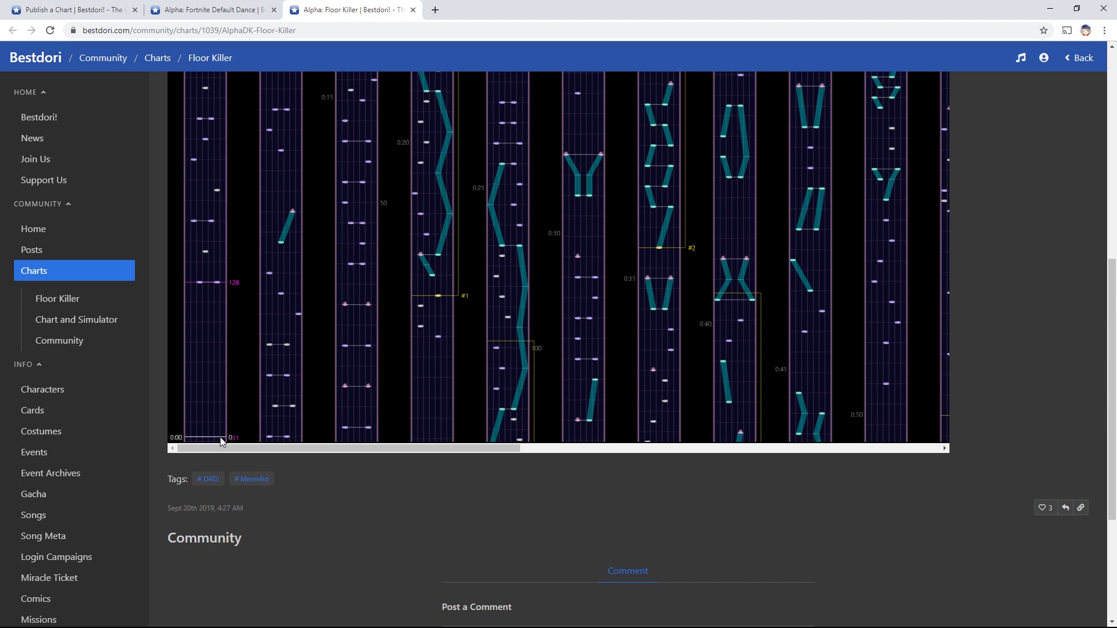
pyautogui.scroll(3, 231, 321)
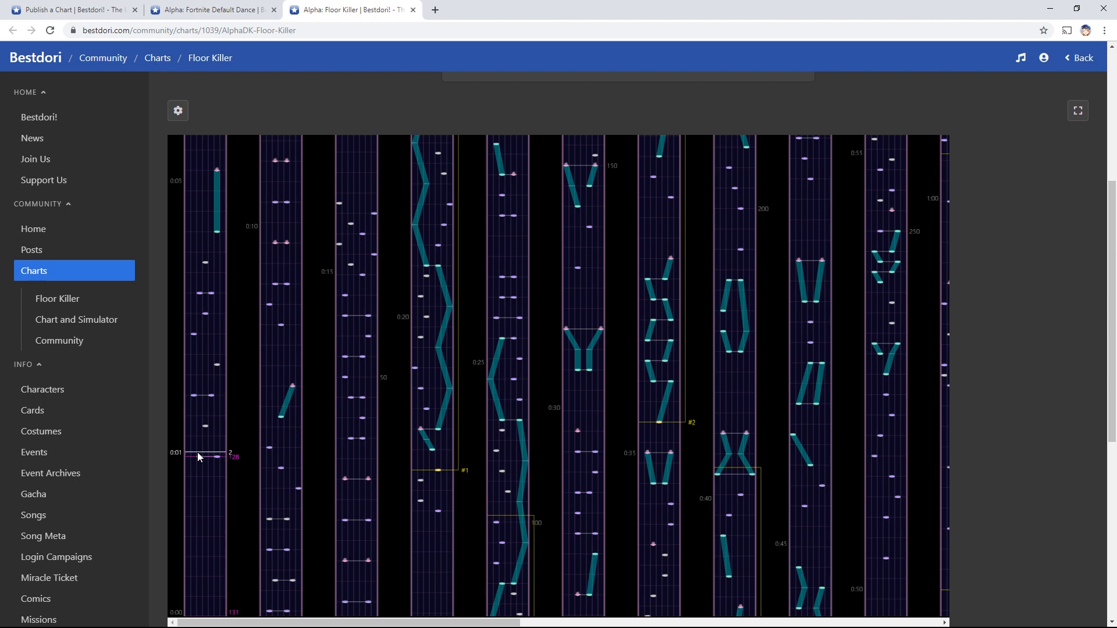
pyautogui.click(414, 10)
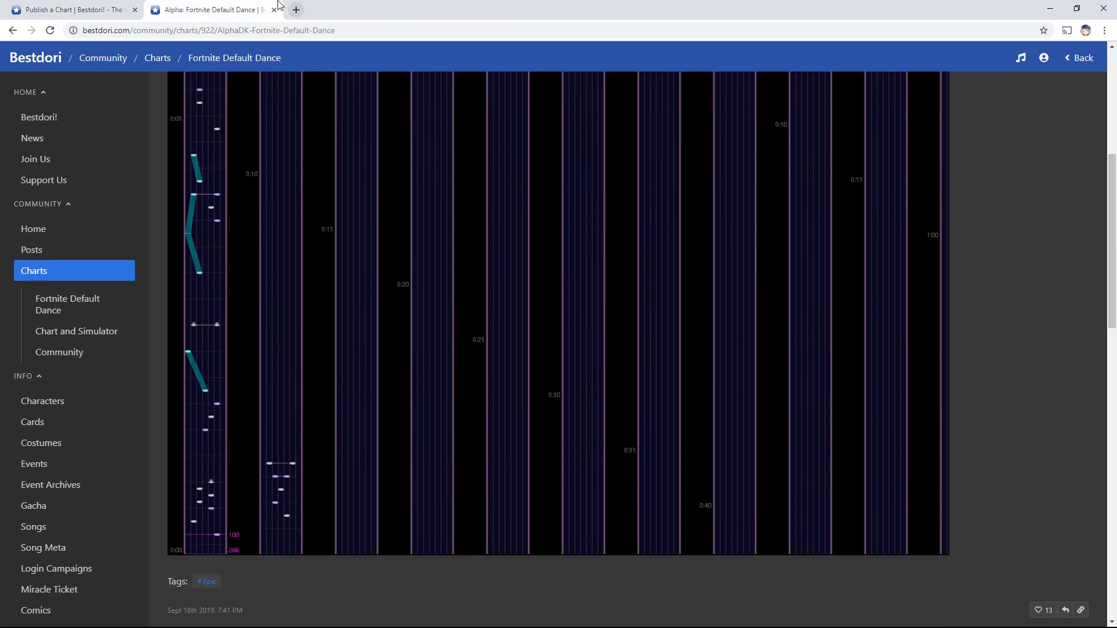
pyautogui.click(274, 9)
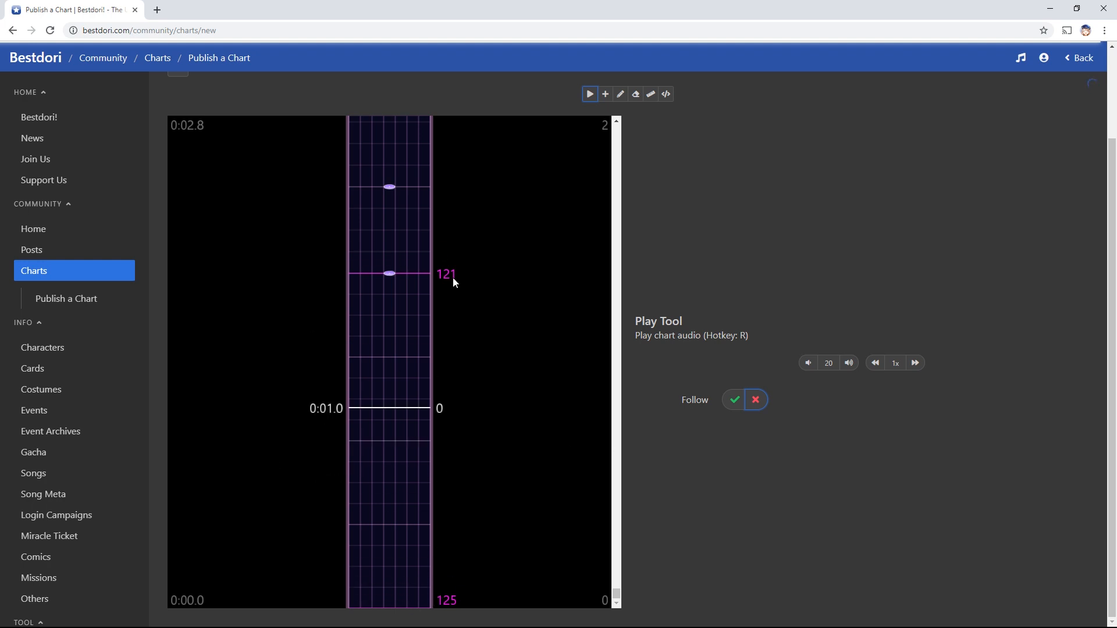
# Play and stop the chart audio from the start, toggling Follow on and off, to check the two notes
pyautogui.scroll(2, 476, 483)
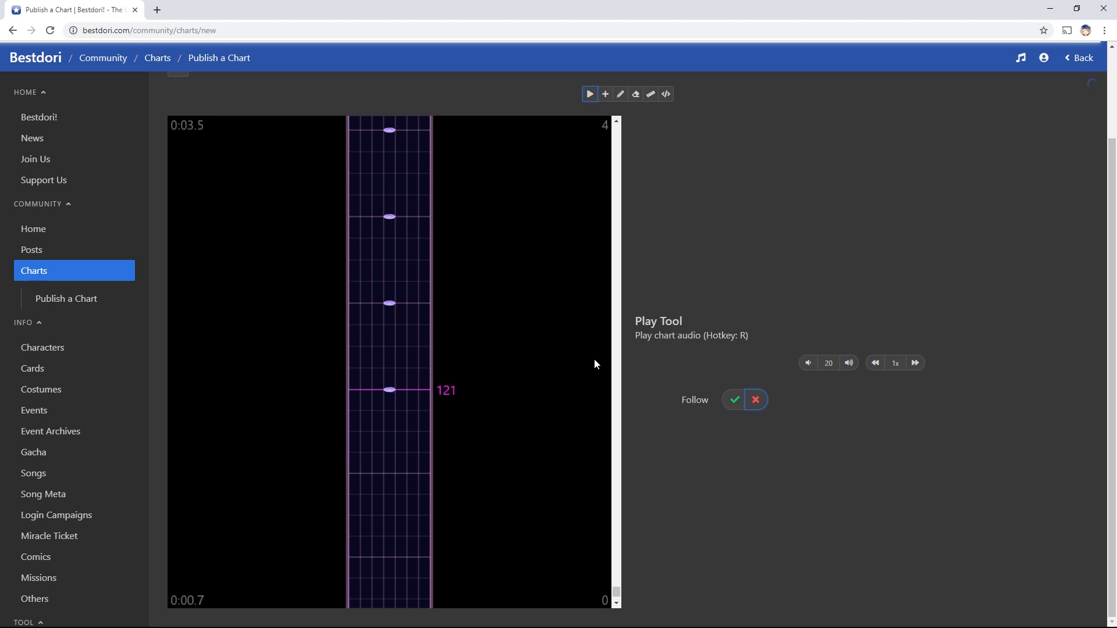
pyautogui.scroll(1, 717, 467)
pyautogui.scroll(-1, 730, 303)
pyautogui.click(735, 401)
pyautogui.click(752, 408)
pyautogui.click(418, 484)
pyautogui.click(735, 401)
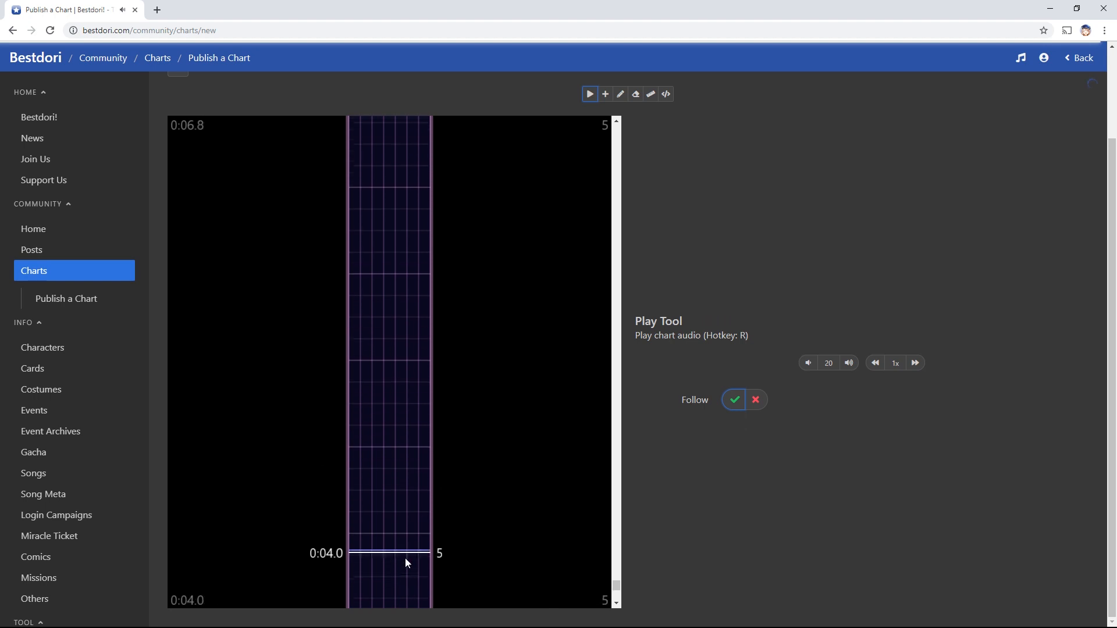
pyautogui.click(746, 406)
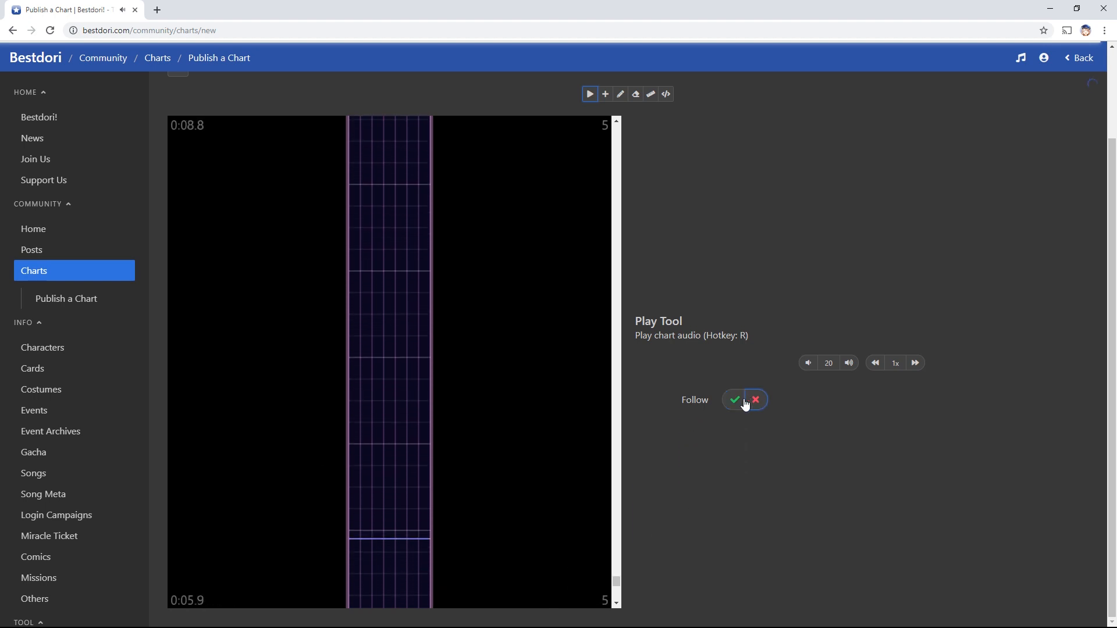
pyautogui.click(418, 396)
pyautogui.scroll(-12, 407, 424)
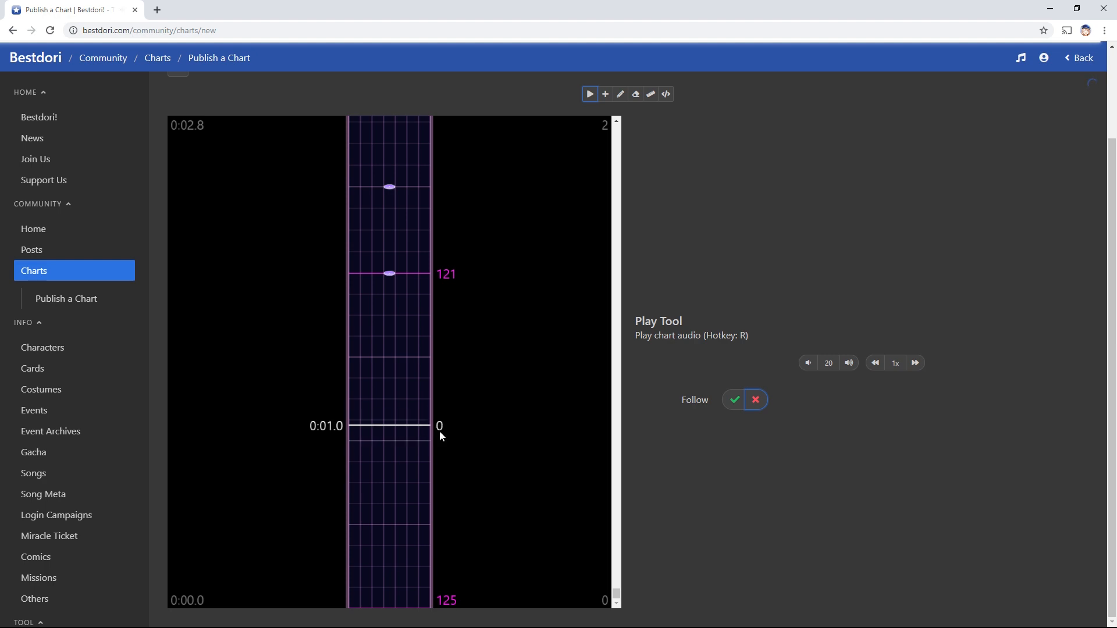
pyautogui.click(476, 439)
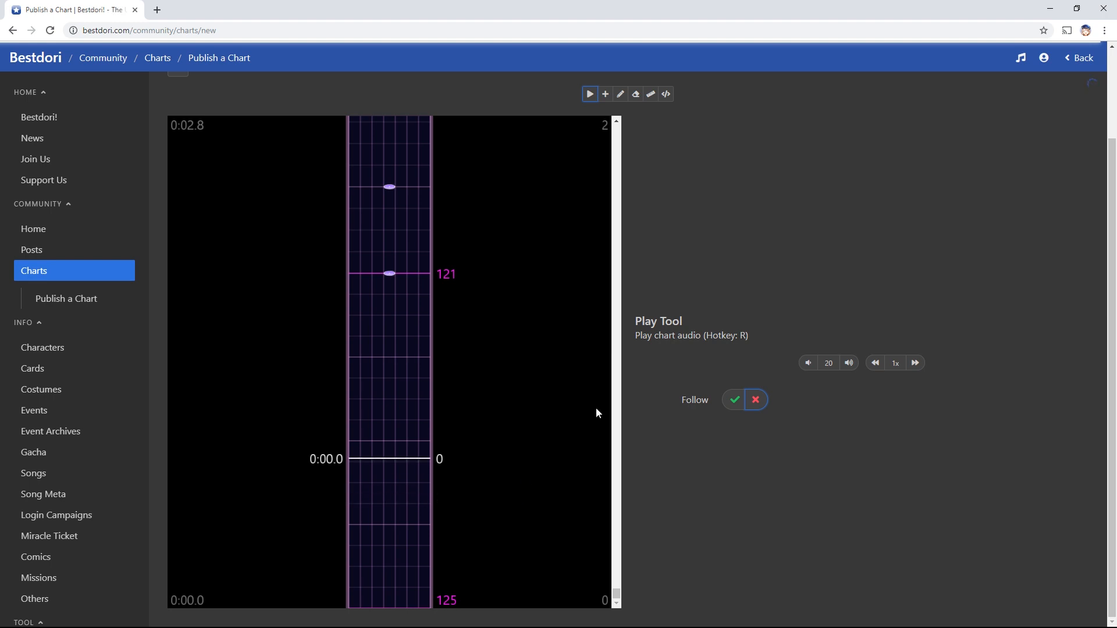
pyautogui.click(522, 469)
# With the single note tool (F), place three tap notes on consecutive beats after 0:04.0
pyautogui.press('f')
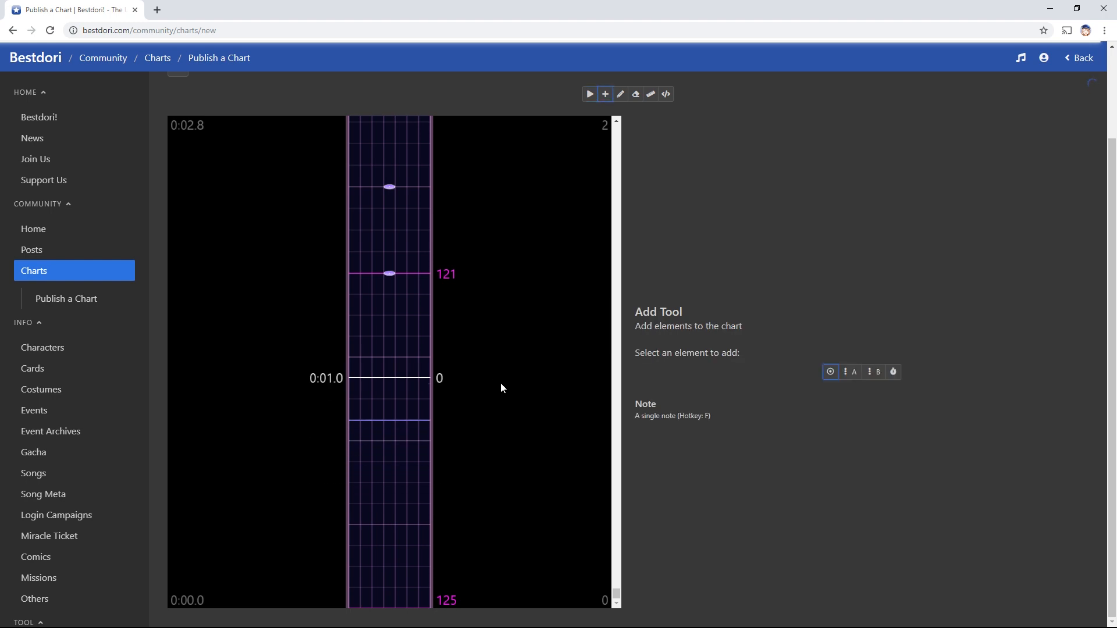
pyautogui.scroll(2, 397, 299)
pyautogui.scroll(8, 419, 407)
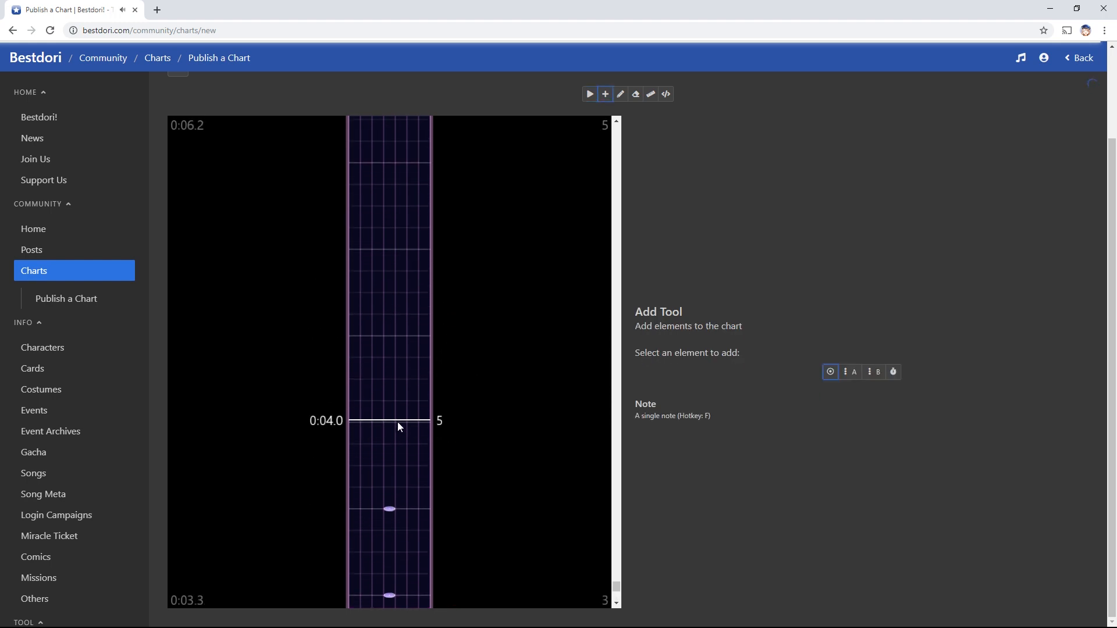
pyautogui.click(392, 423)
pyautogui.click(392, 343)
pyautogui.click(392, 256)
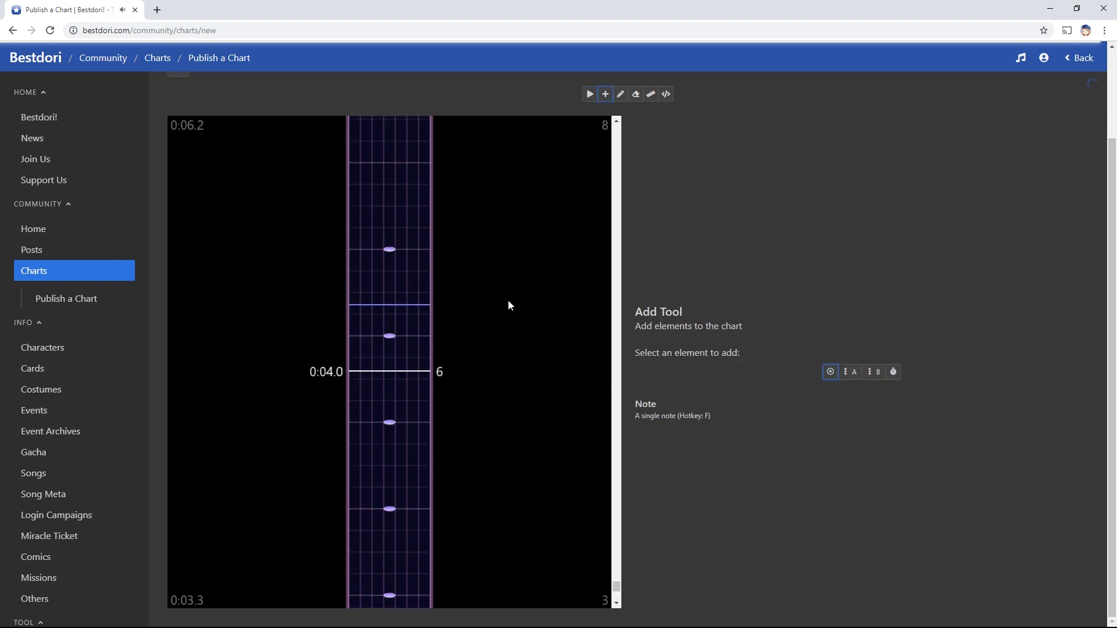
# Switch to the Play tool and back to the add tool, clearing stray text selections
pyautogui.press('r')
pyautogui.scroll(-10, 422, 482)
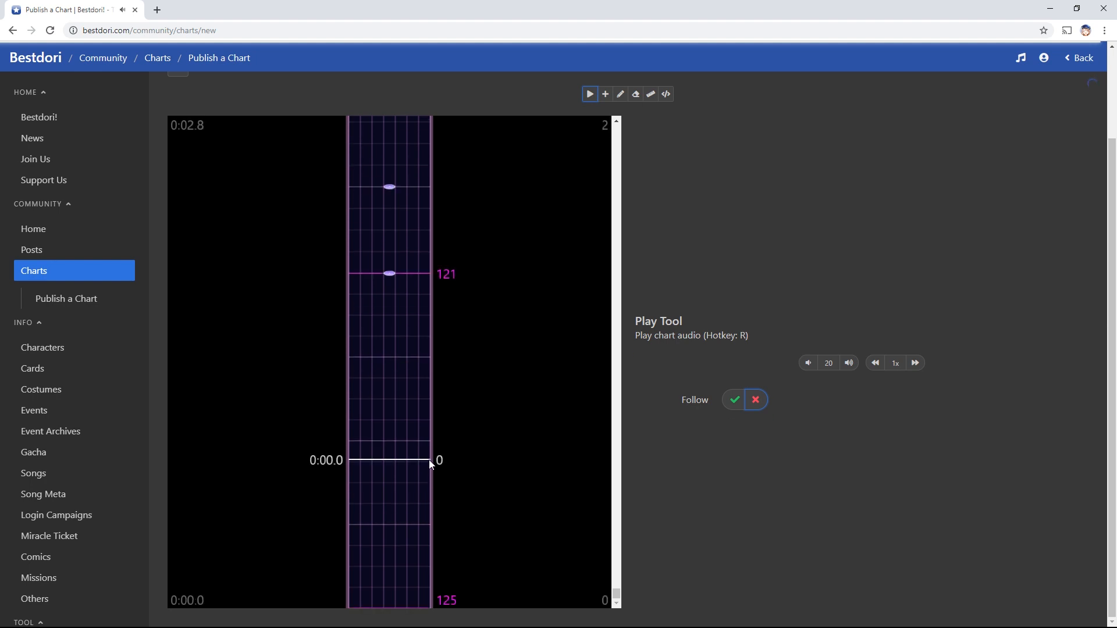
pyautogui.moveTo(738, 337); pyautogui.dragTo(747, 341)
pyautogui.click(751, 520)
pyautogui.scroll(3, 475, 438)
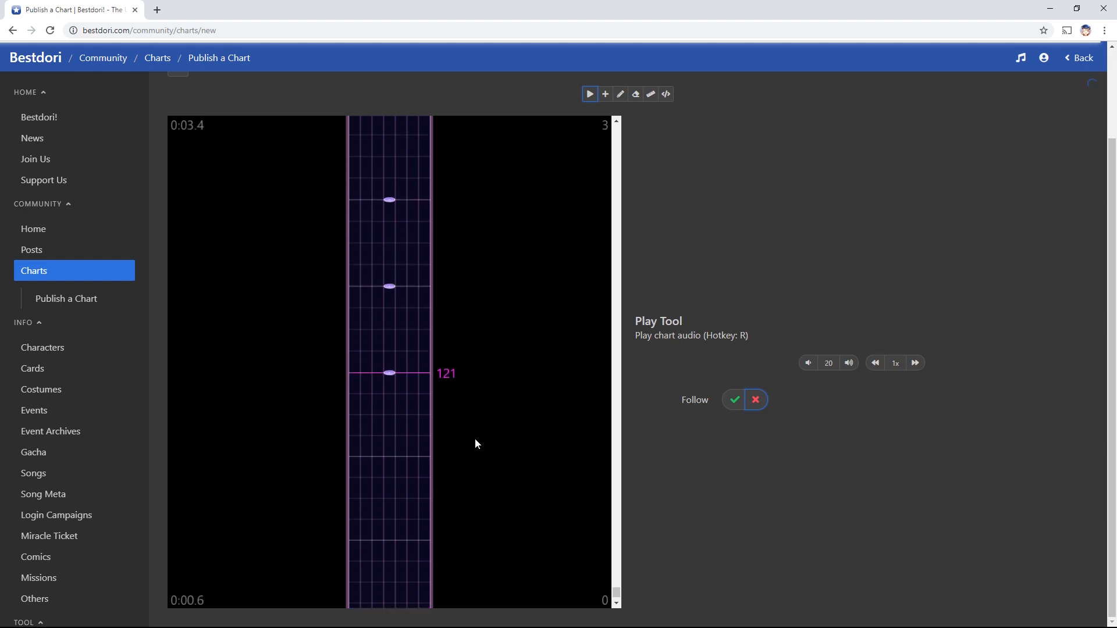
pyautogui.scroll(-3, 435, 408)
pyautogui.press('a')
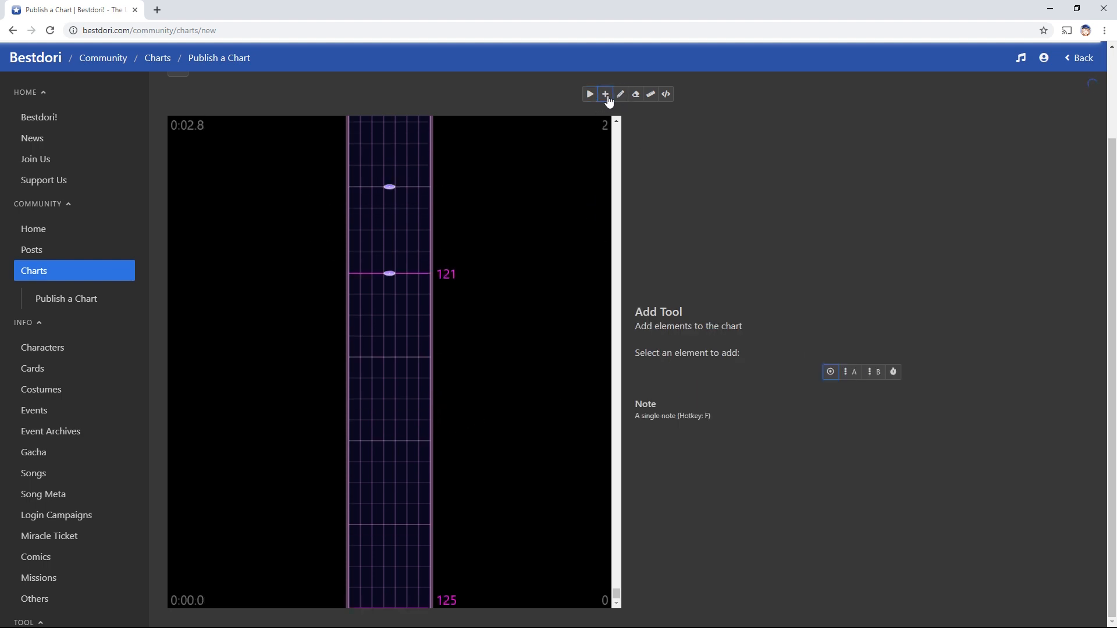
pyautogui.moveTo(642, 313); pyautogui.dragTo(691, 303)
pyautogui.click(731, 327)
# Place a cluster of test notes across the rows near the 0:02.0 line
pyautogui.scroll(5, 428, 445)
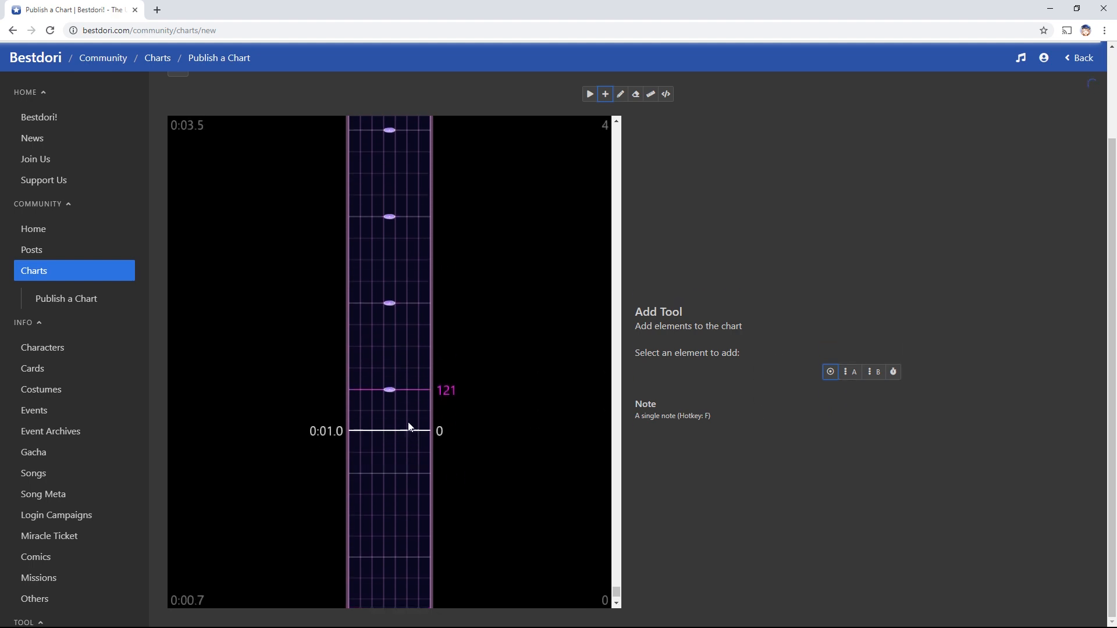
pyautogui.click(366, 348)
pyautogui.click(401, 327)
pyautogui.click(378, 367)
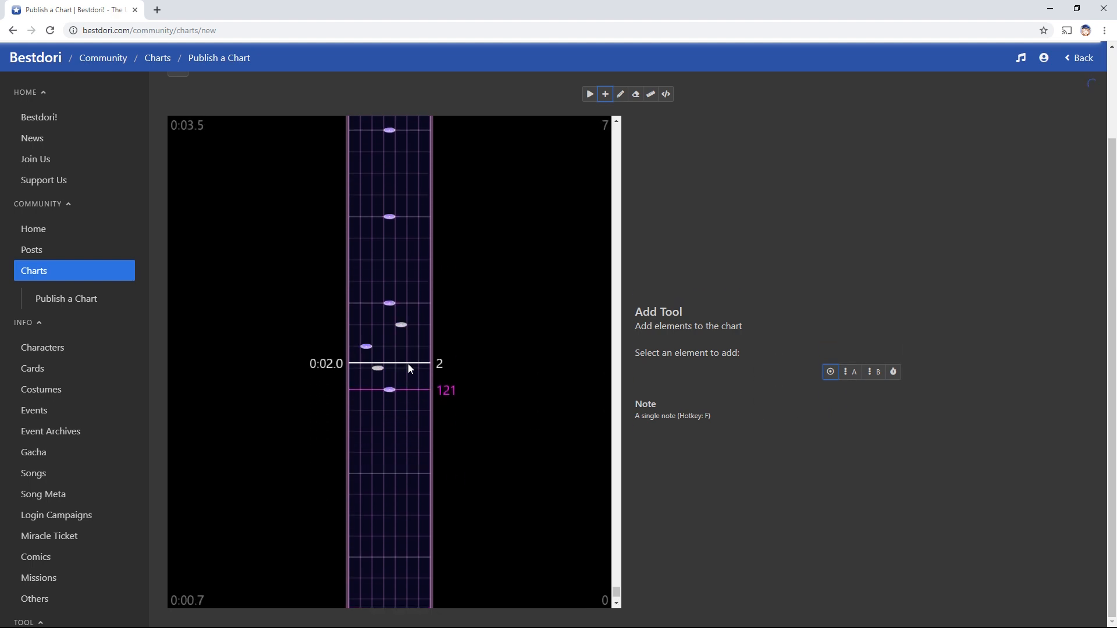
pyautogui.click(410, 366)
pyautogui.click(412, 349)
pyautogui.click(390, 347)
pyautogui.click(378, 347)
pyautogui.click(377, 327)
pyautogui.click(355, 327)
pyautogui.click(354, 348)
pyautogui.click(367, 373)
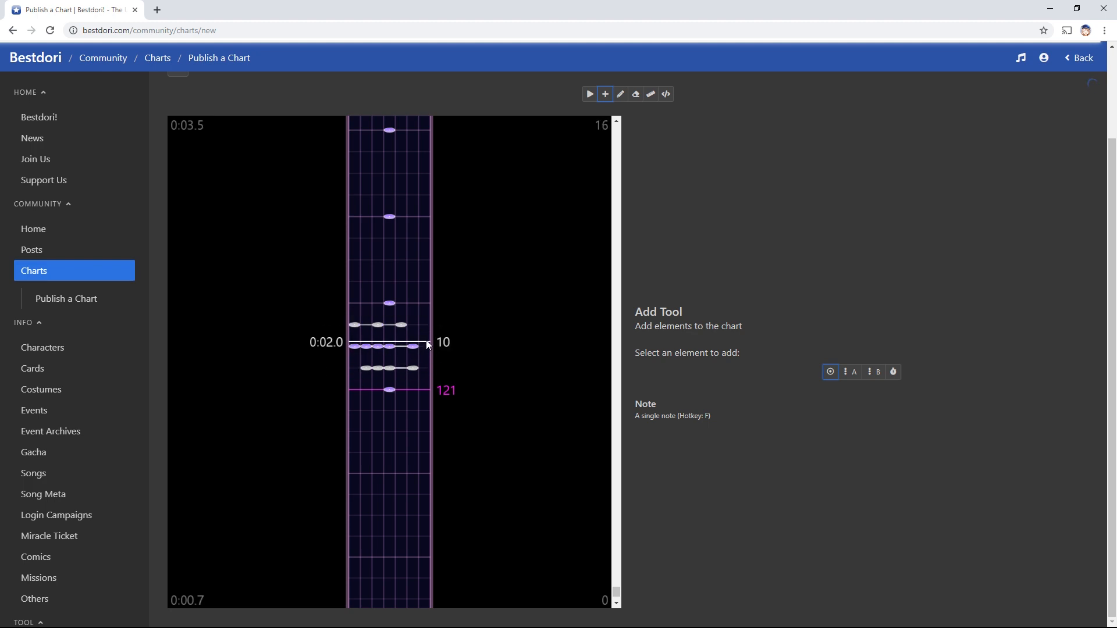
pyautogui.click(428, 346)
# Erase all the test notes near 0:02.0 with the Eraser (E)
pyautogui.press('e')
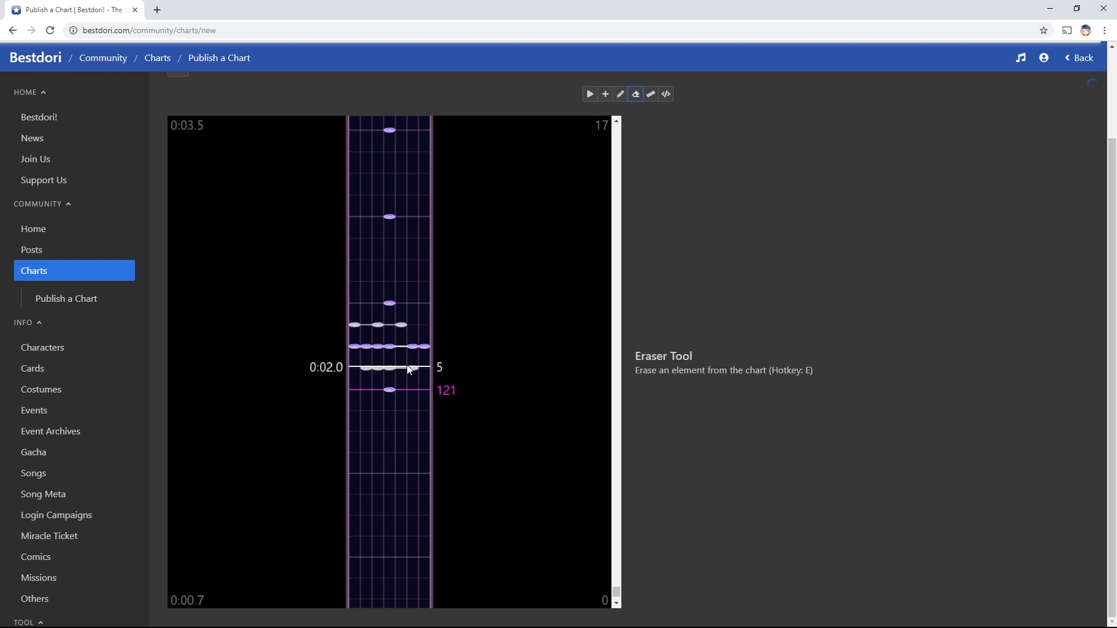
pyautogui.click(412, 368)
pyautogui.click(389, 368)
pyautogui.click(377, 368)
pyautogui.click(365, 368)
pyautogui.click(365, 347)
pyautogui.click(355, 346)
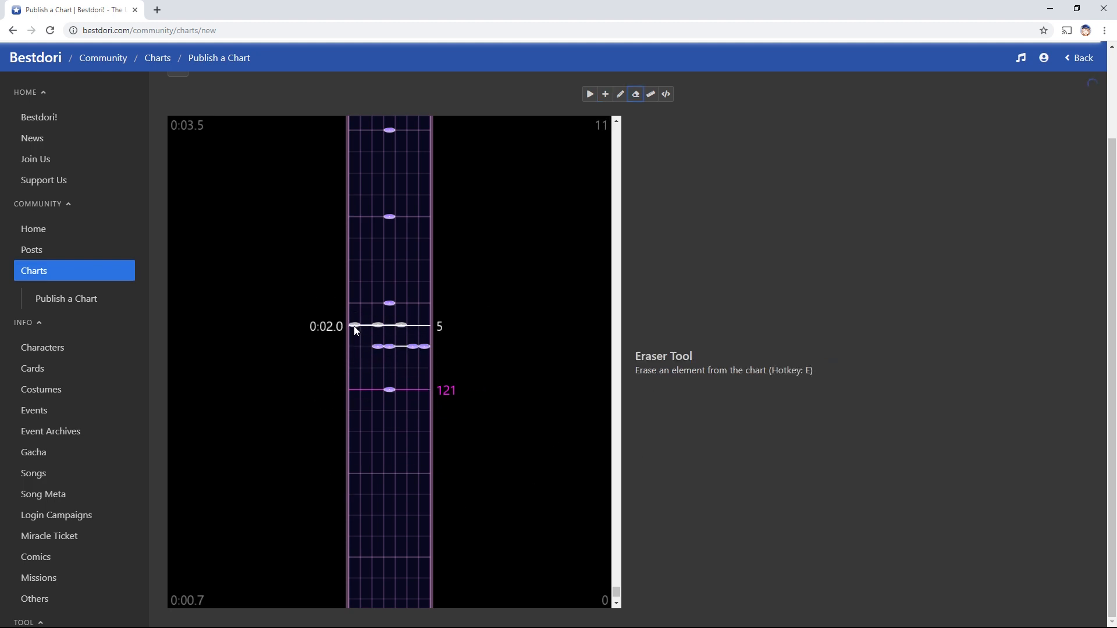
pyautogui.click(355, 327)
pyautogui.click(378, 327)
pyautogui.click(378, 346)
pyautogui.click(401, 327)
pyautogui.click(413, 348)
pyautogui.click(424, 347)
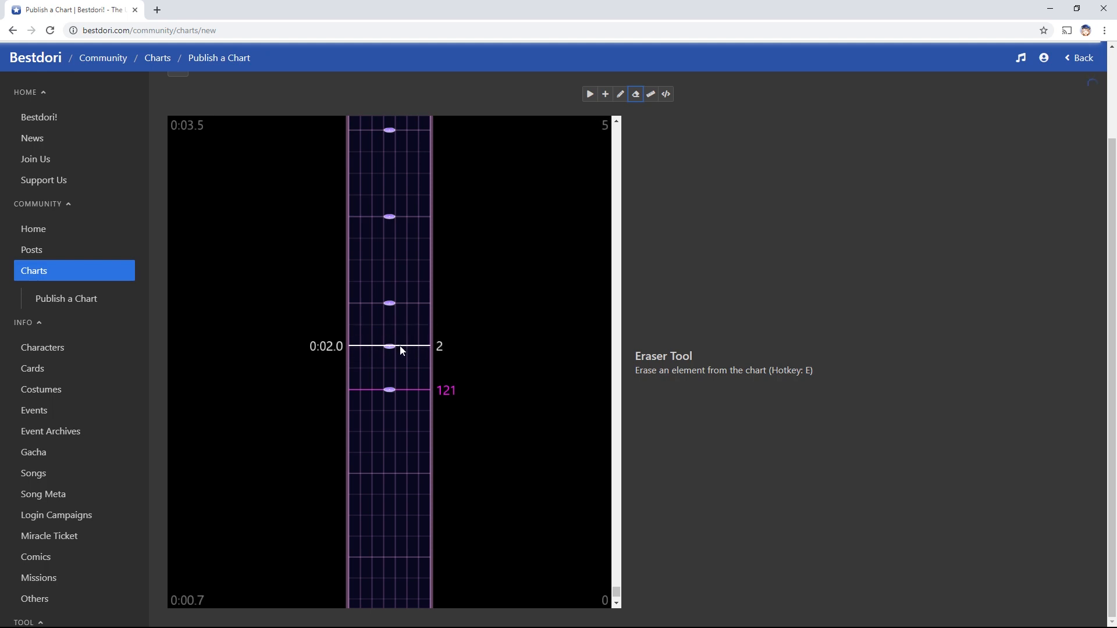
pyautogui.click(401, 348)
# Cycle through the note types with A, S, D and F, ending on Slide (A)
pyautogui.press('a')
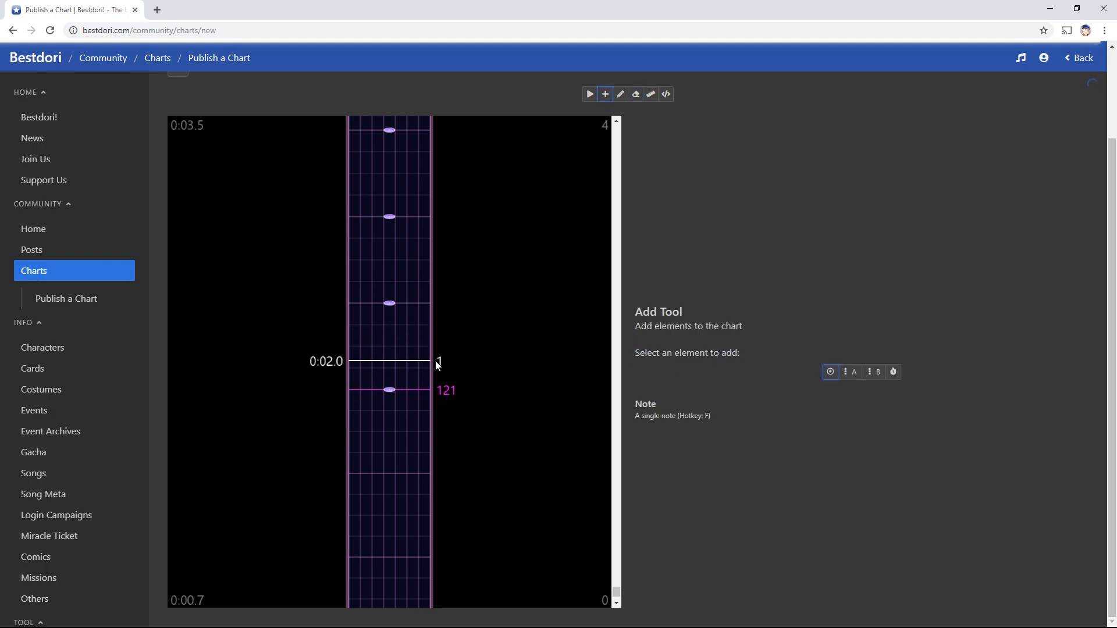
pyautogui.press('s')
pyautogui.press('d')
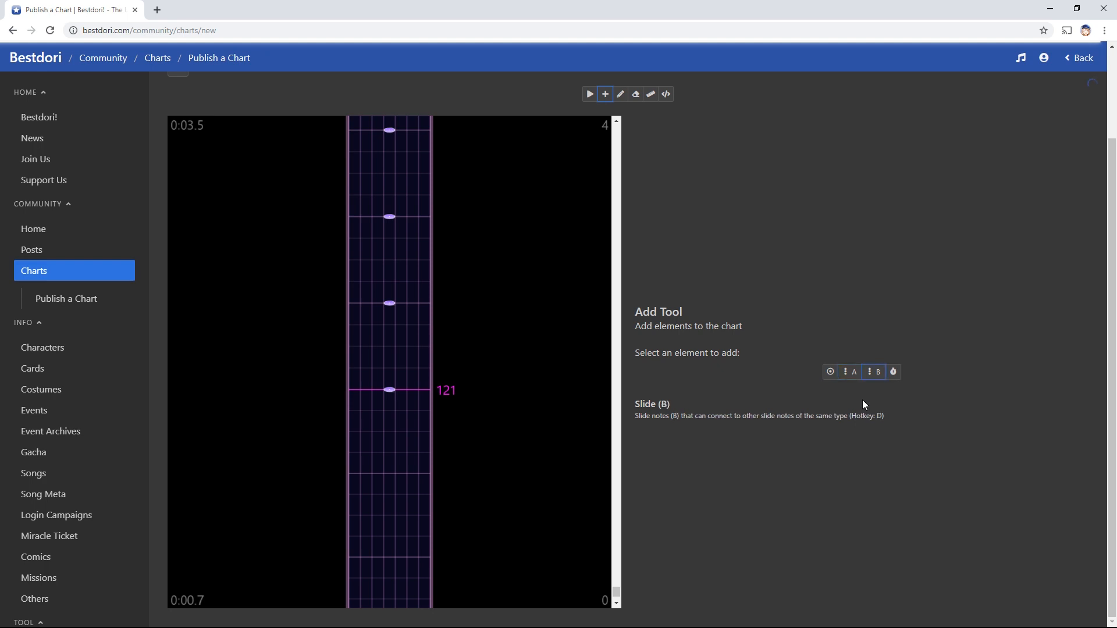
pyautogui.press('f')
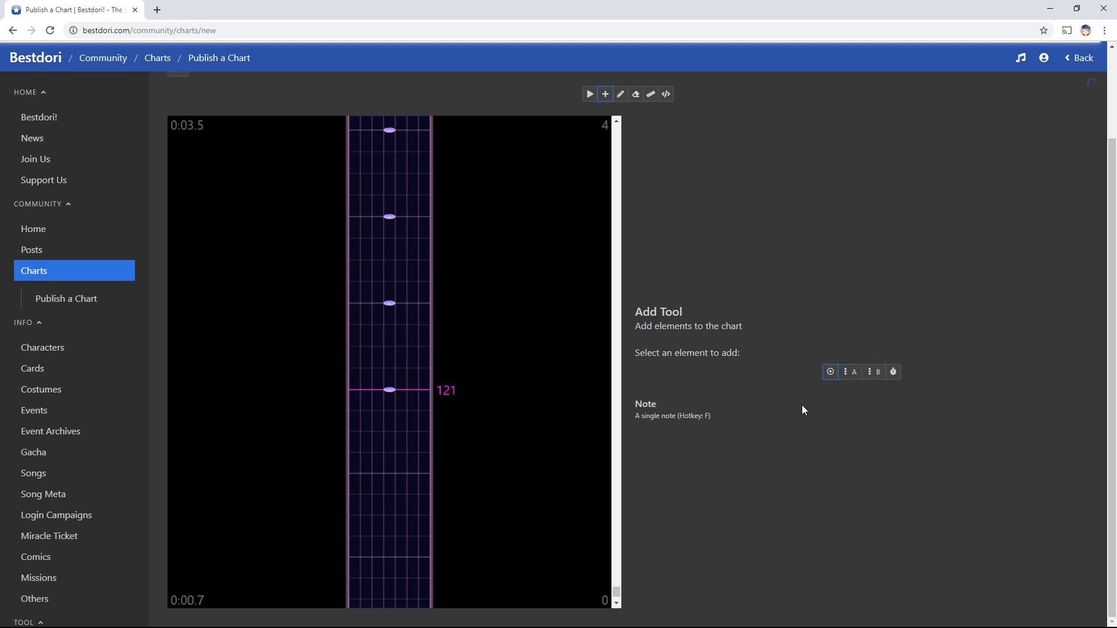
pyautogui.press('s')
pyautogui.press('d')
pyautogui.press('s')
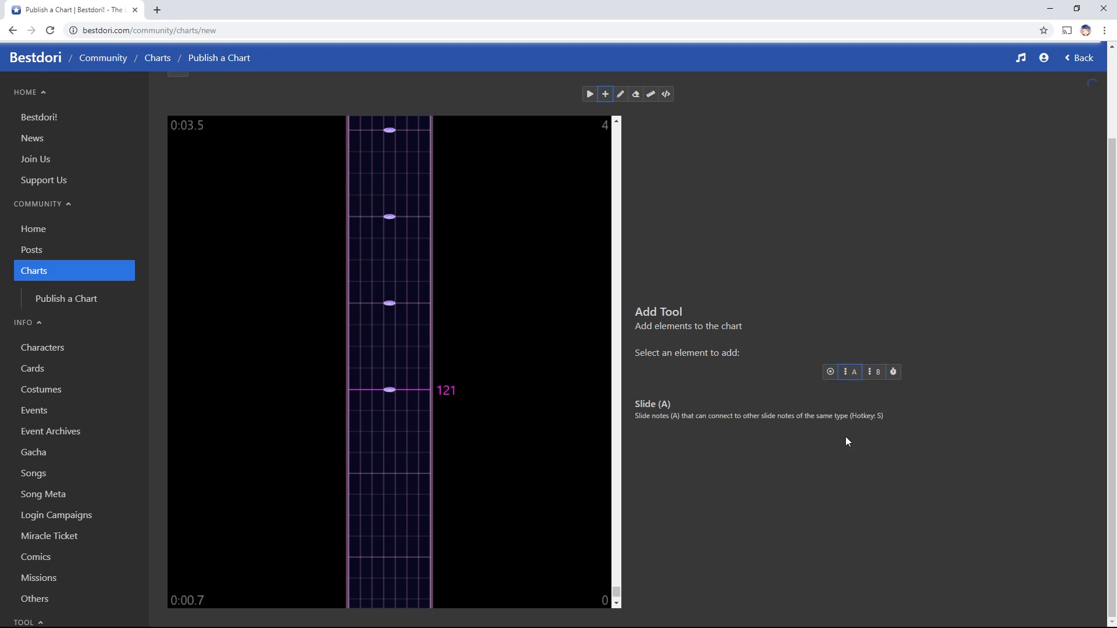
pyautogui.press('d')
pyautogui.press('s')
pyautogui.press('d')
pyautogui.press('s')
# Draw a chevron-shaped Slide (A) from the left lane, bending toward the middle and back
pyautogui.press('d')
pyautogui.press('s')
pyautogui.press('d')
pyautogui.press('s')
pyautogui.scroll(5, 443, 407)
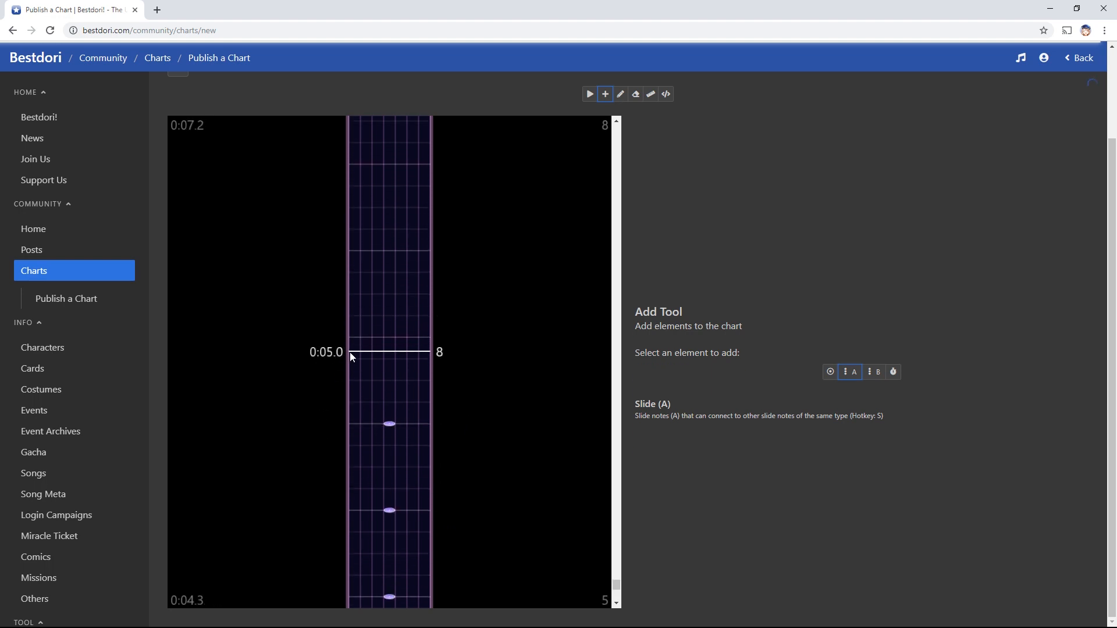
pyautogui.click(369, 336)
pyautogui.click(387, 295)
pyautogui.click(367, 252)
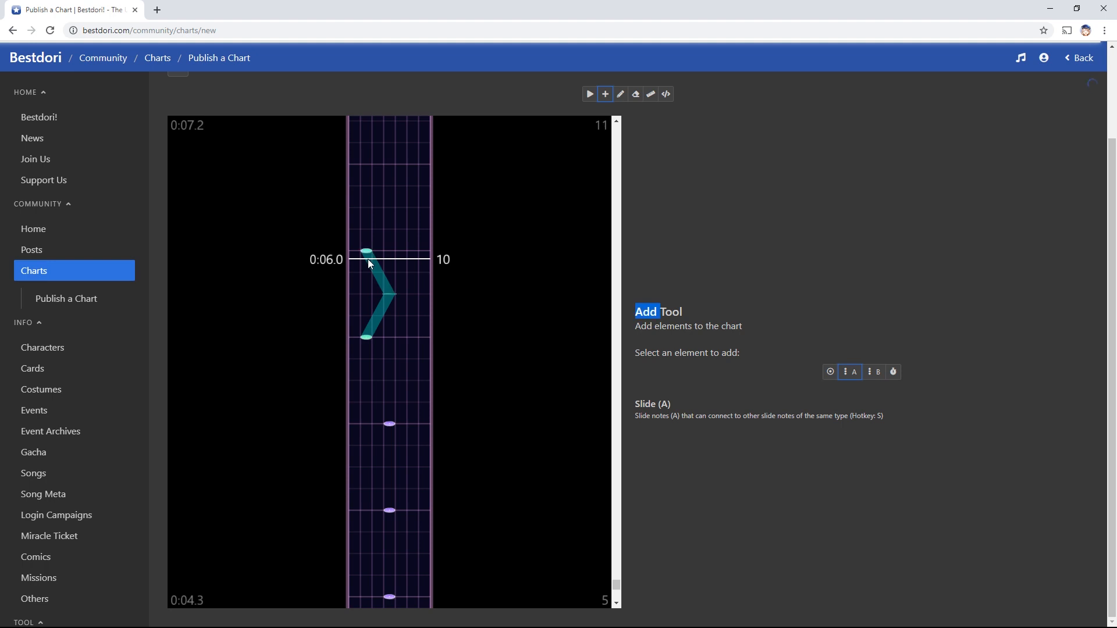
# Draw a Slide (B) rising upward beside the chevron
pyautogui.press('d')
pyautogui.click(413, 338)
pyautogui.click(412, 294)
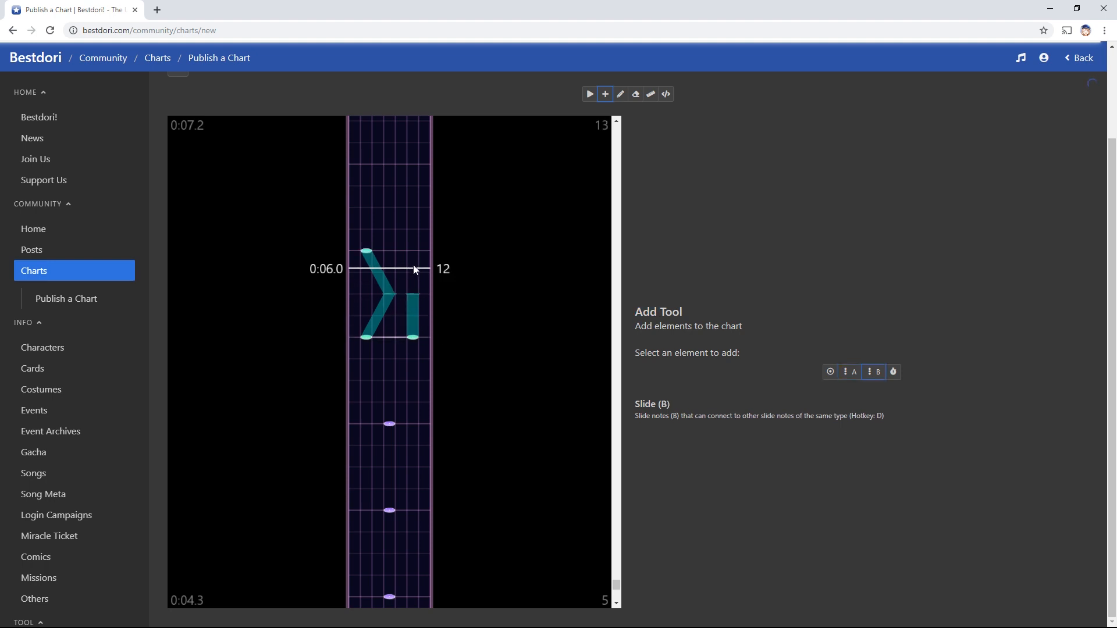
pyautogui.doubleClick(425, 251)
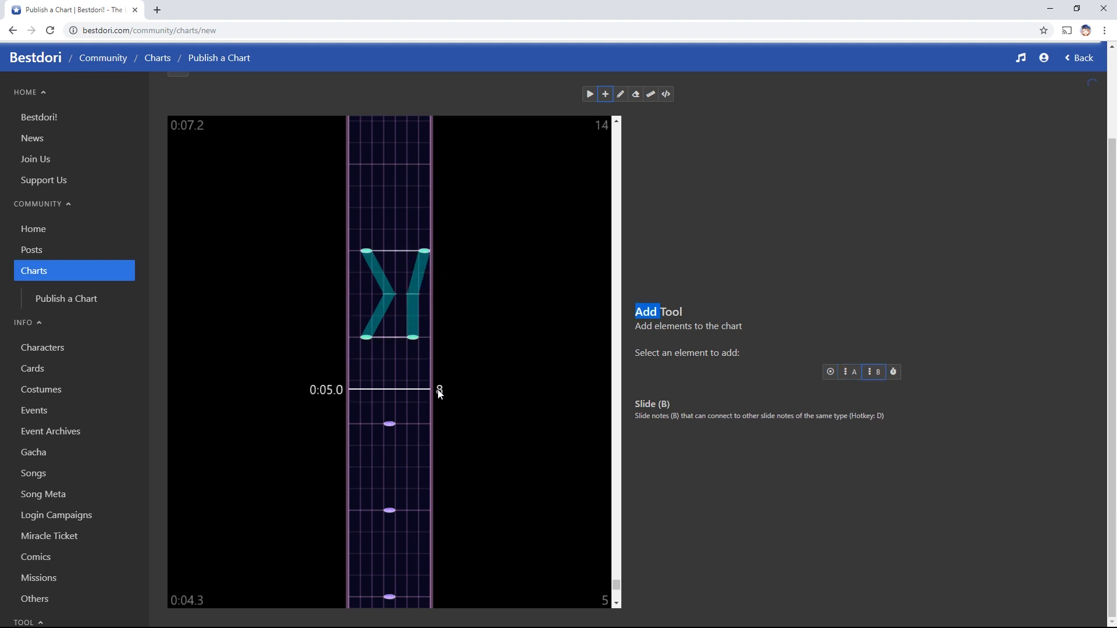
# Scroll up the chart to around 0:07 and leave Slide (A) selected
pyautogui.press('s')
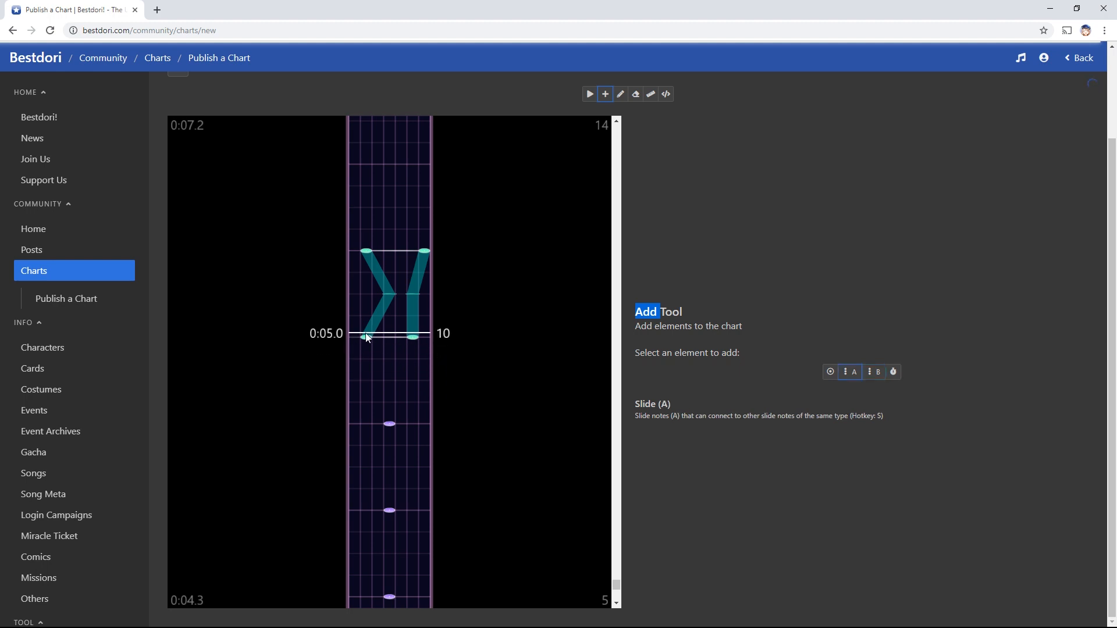
pyautogui.press('d')
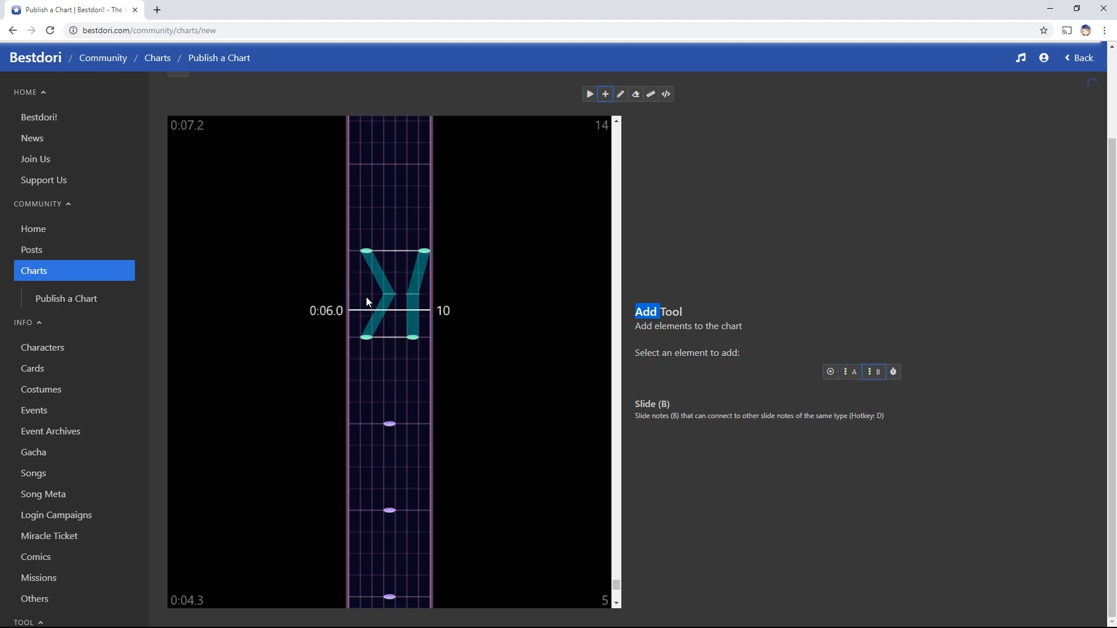
pyautogui.press('s')
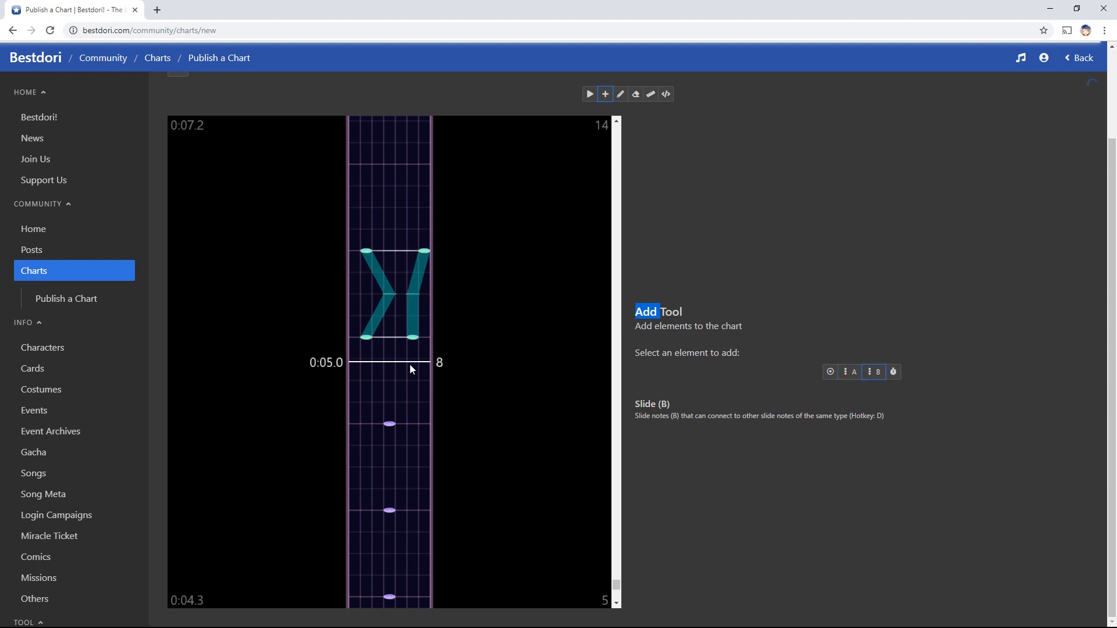
pyautogui.press('d')
pyautogui.click(704, 424)
pyautogui.scroll(1, 501, 452)
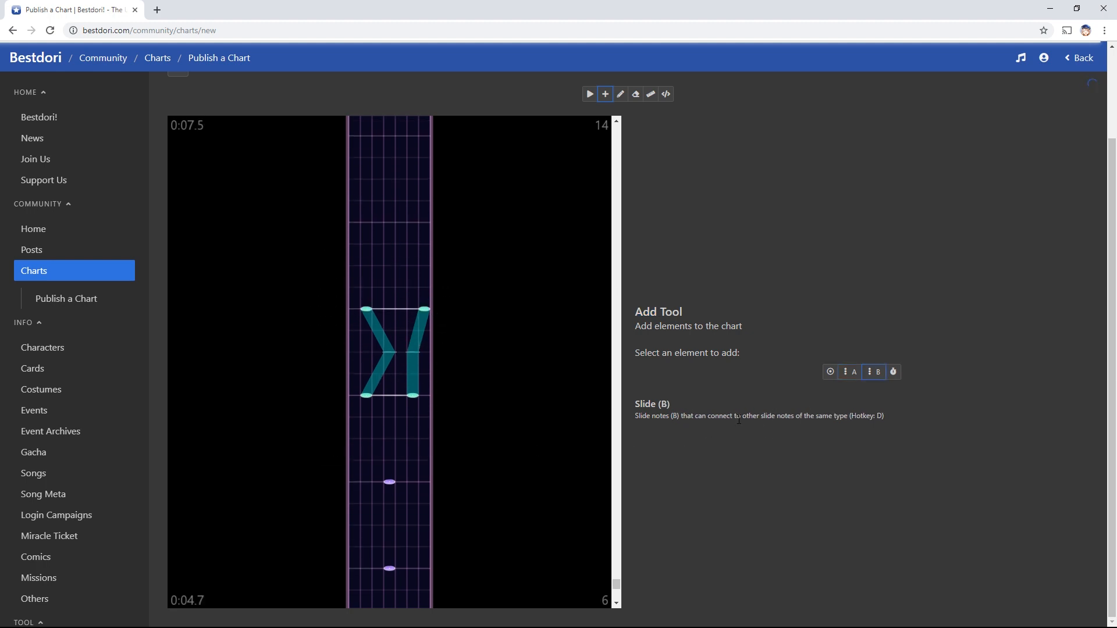
pyautogui.scroll(2, 456, 438)
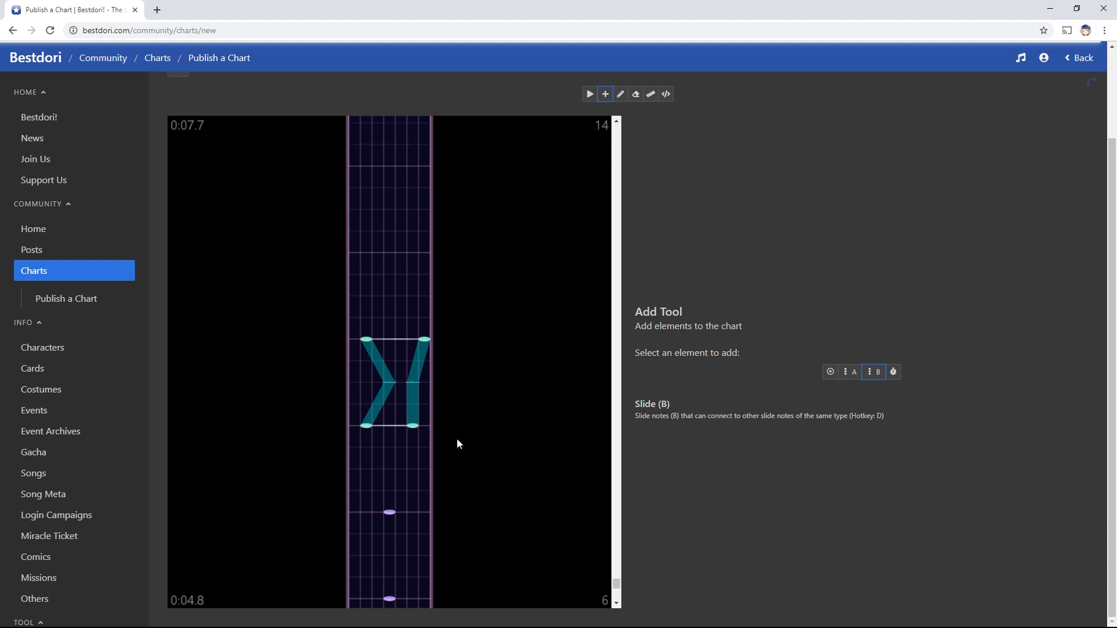
pyautogui.press('s')
pyautogui.scroll(3, 402, 477)
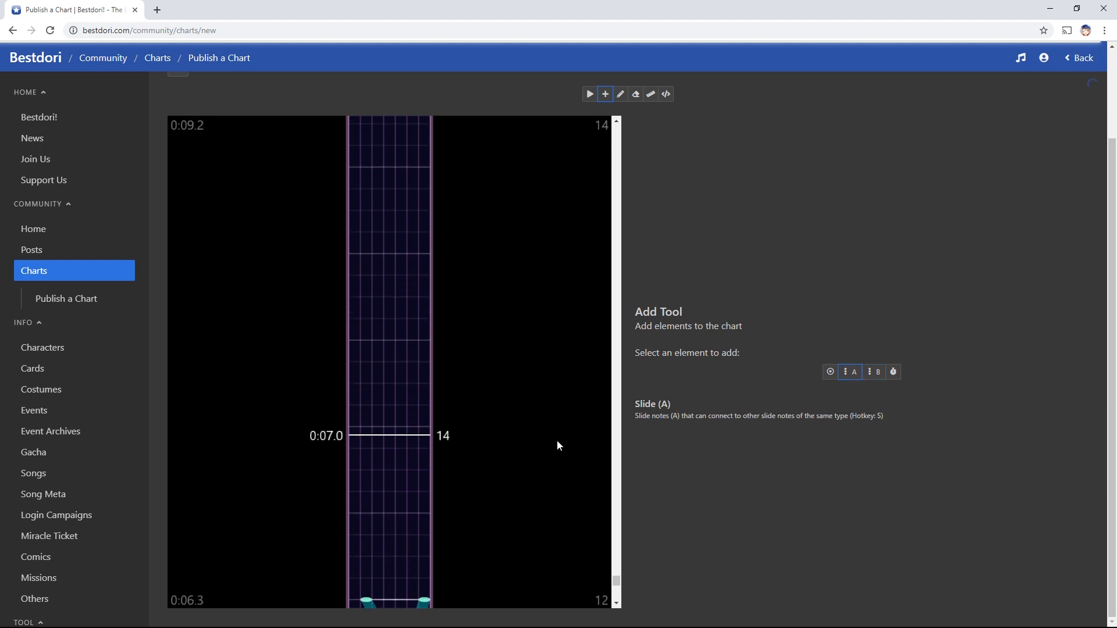
# Draw a zigzagging Slide (A) slide from just before 0:07.0 to past 0:08.0, ending on its top point
pyautogui.click(370, 429)
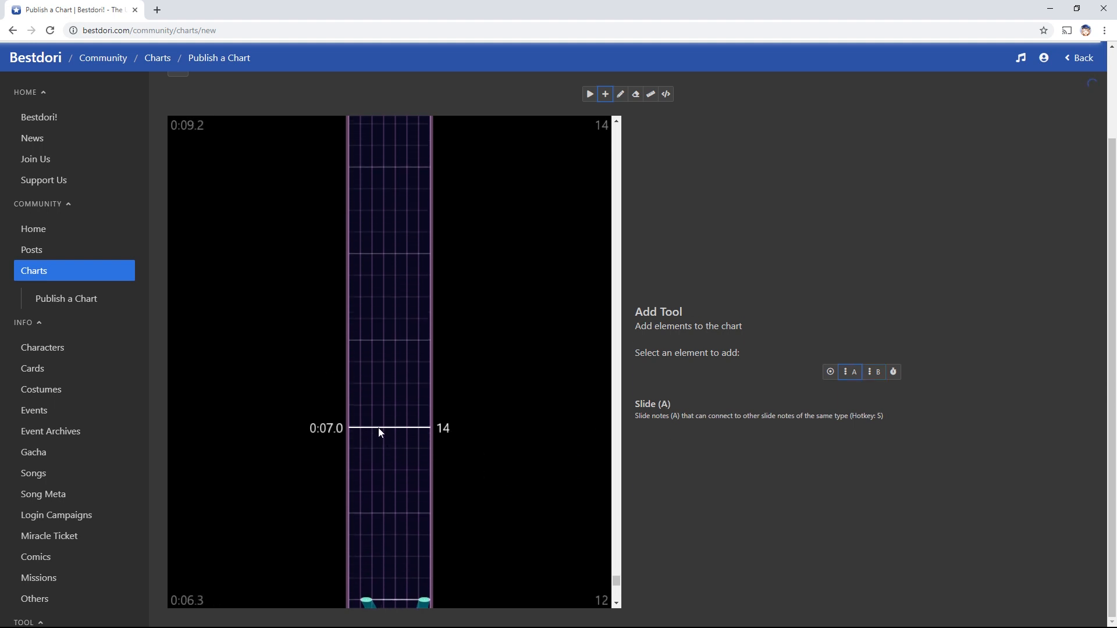
pyautogui.click(395, 383)
pyautogui.click(382, 339)
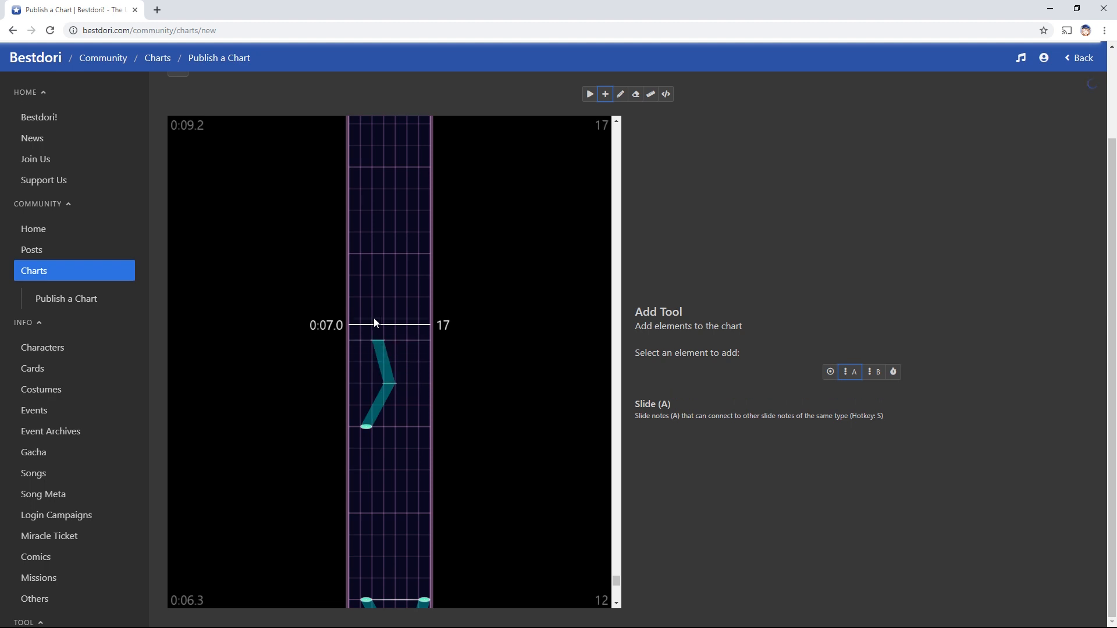
pyautogui.click(349, 297)
pyautogui.click(380, 251)
pyautogui.click(378, 168)
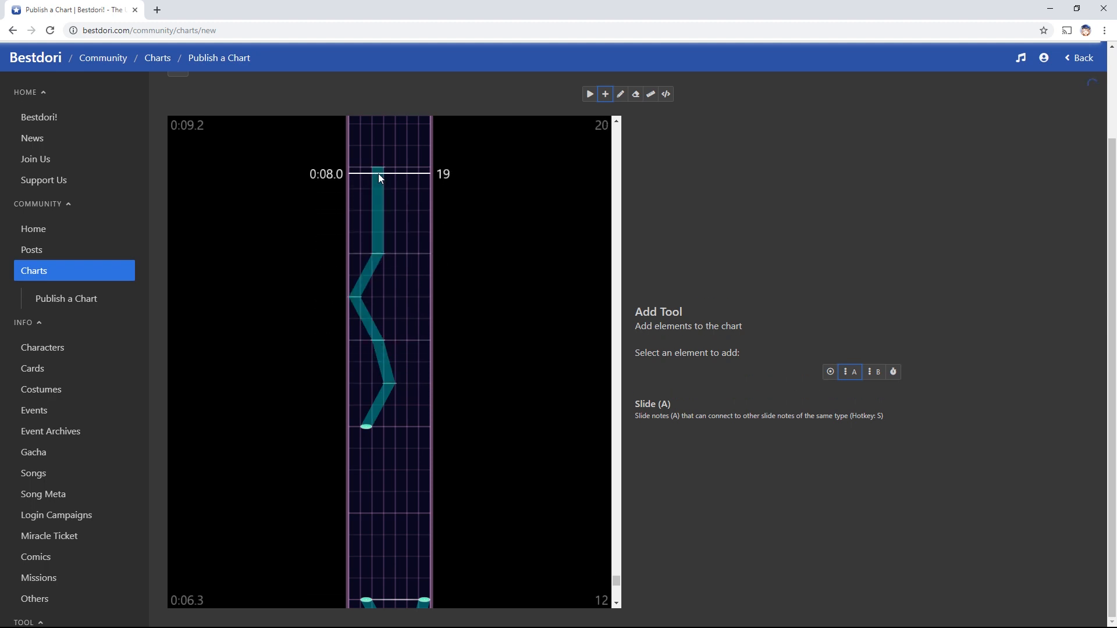
pyautogui.scroll(1, 449, 423)
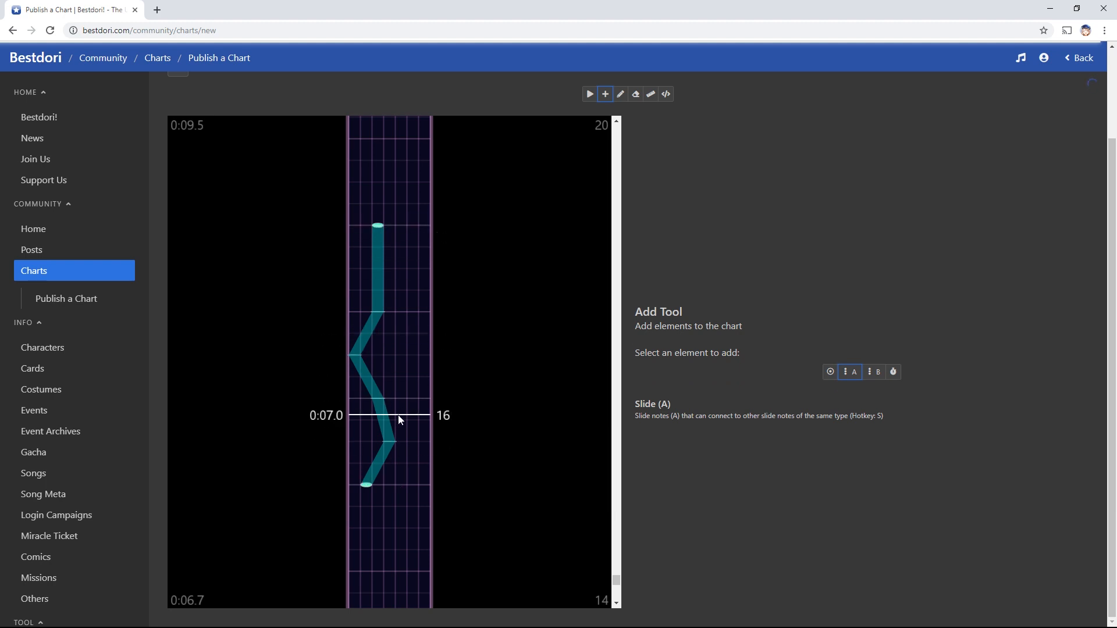
pyautogui.click(378, 229)
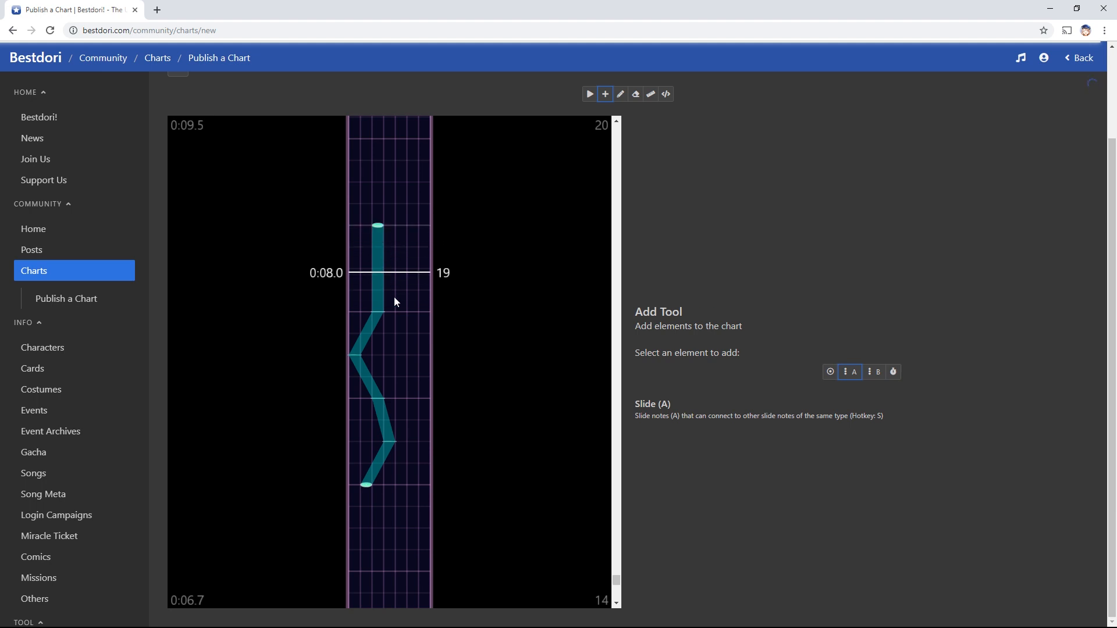
pyautogui.click(378, 228)
pyautogui.click(375, 228)
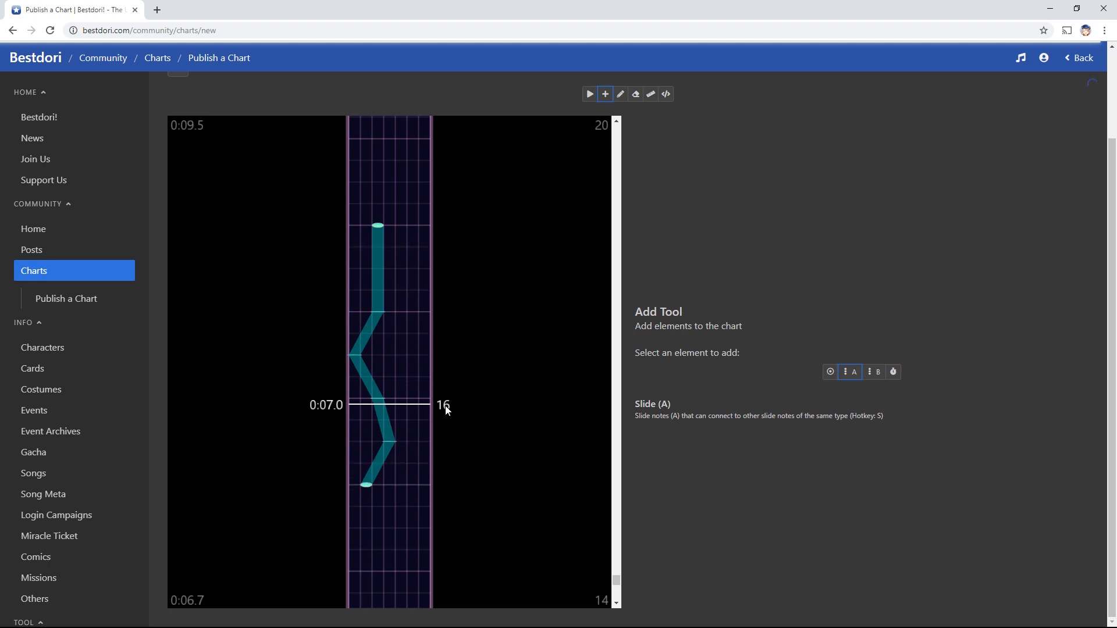
# Remove the two stray slide points at 0:07.0 and 0:08.0 with the Eraser
pyautogui.click(417, 377)
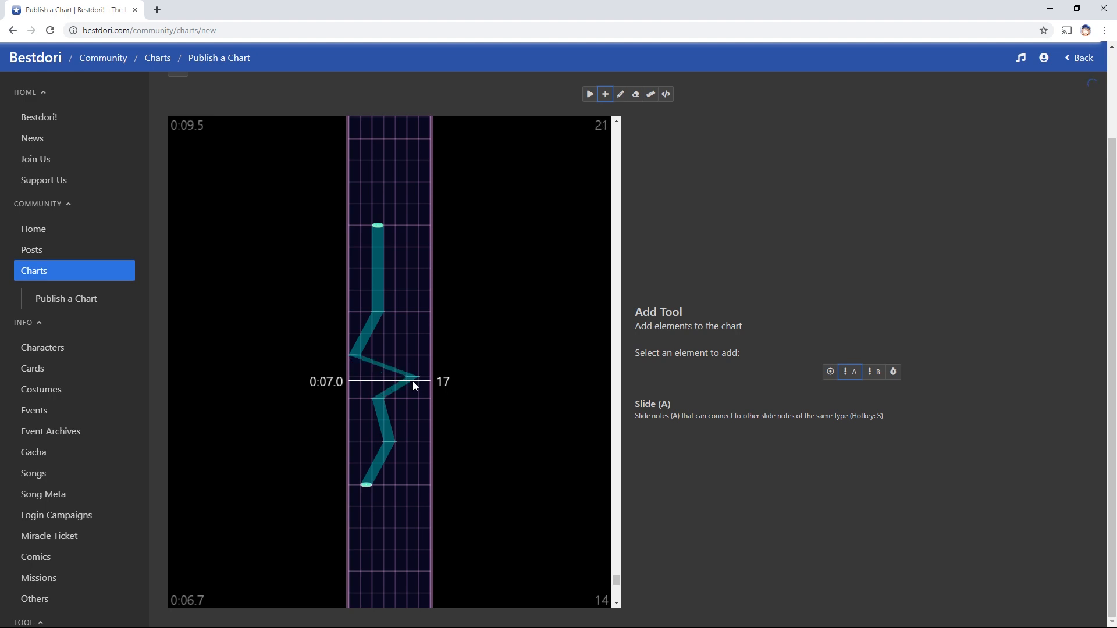
pyautogui.click(418, 313)
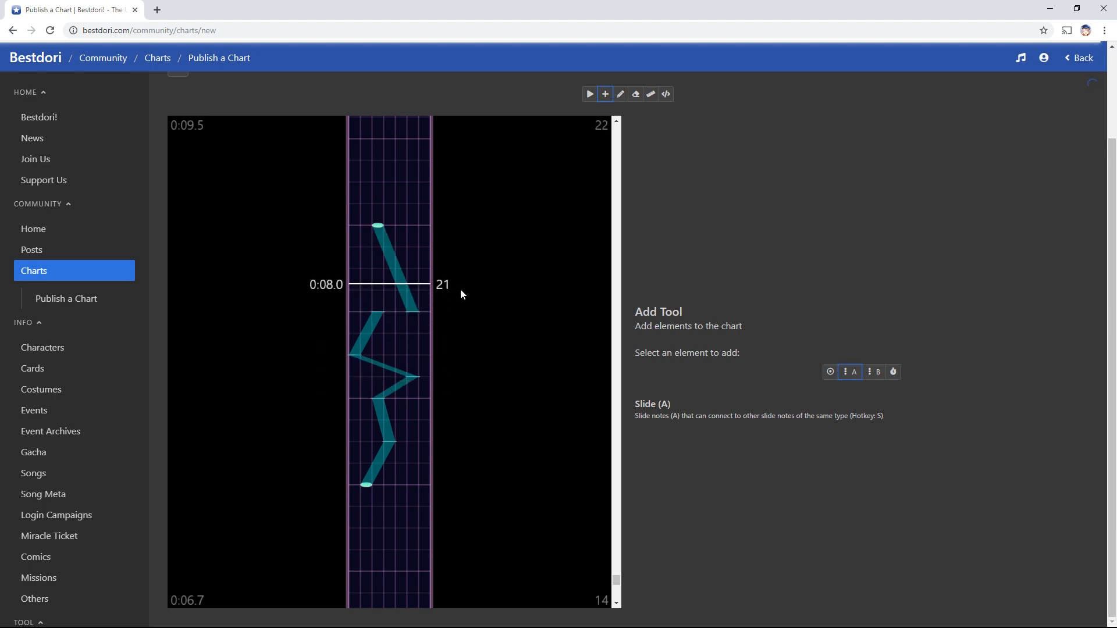
pyautogui.press('e')
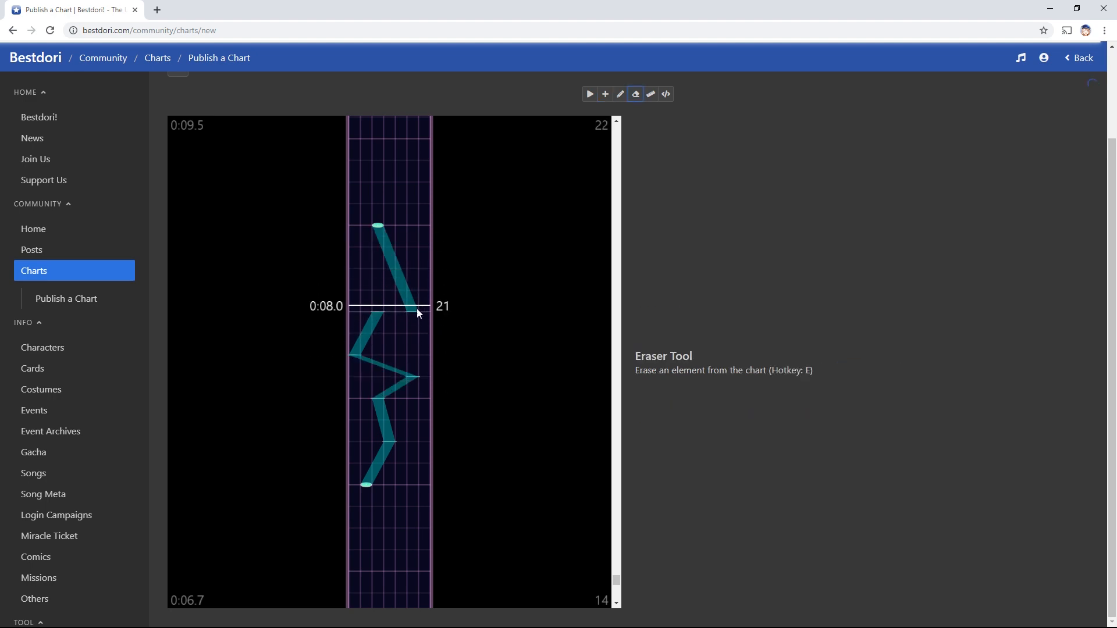
pyautogui.click(416, 311)
pyautogui.click(414, 375)
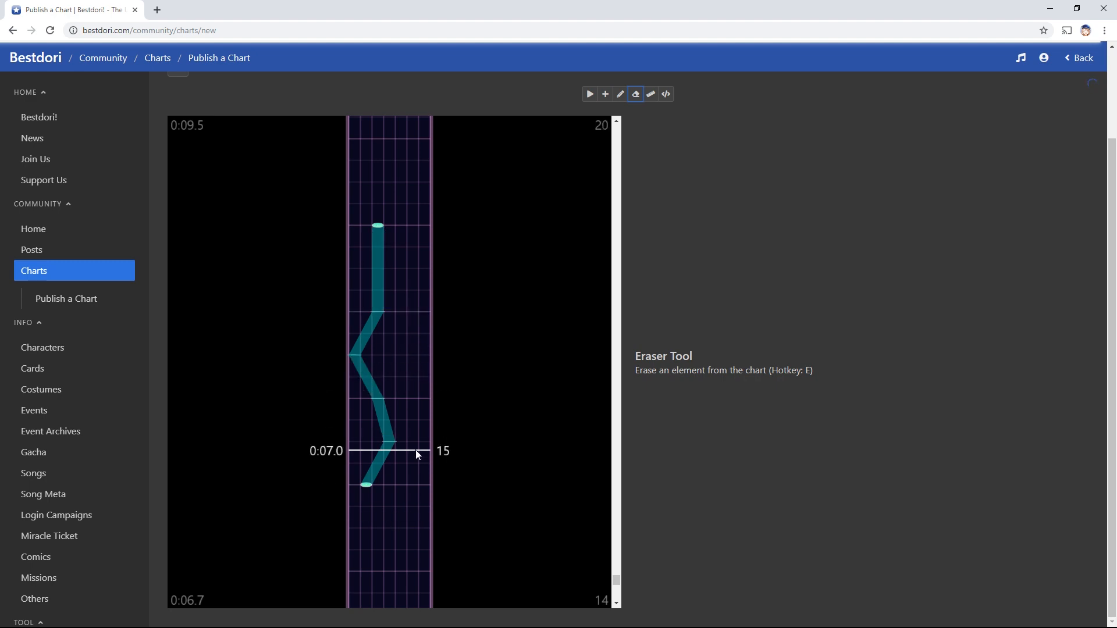
# Add a straight Slide (B) slide beside the zigzag, from 0:07.0 to one beat past 0:08.0
pyautogui.press('d')
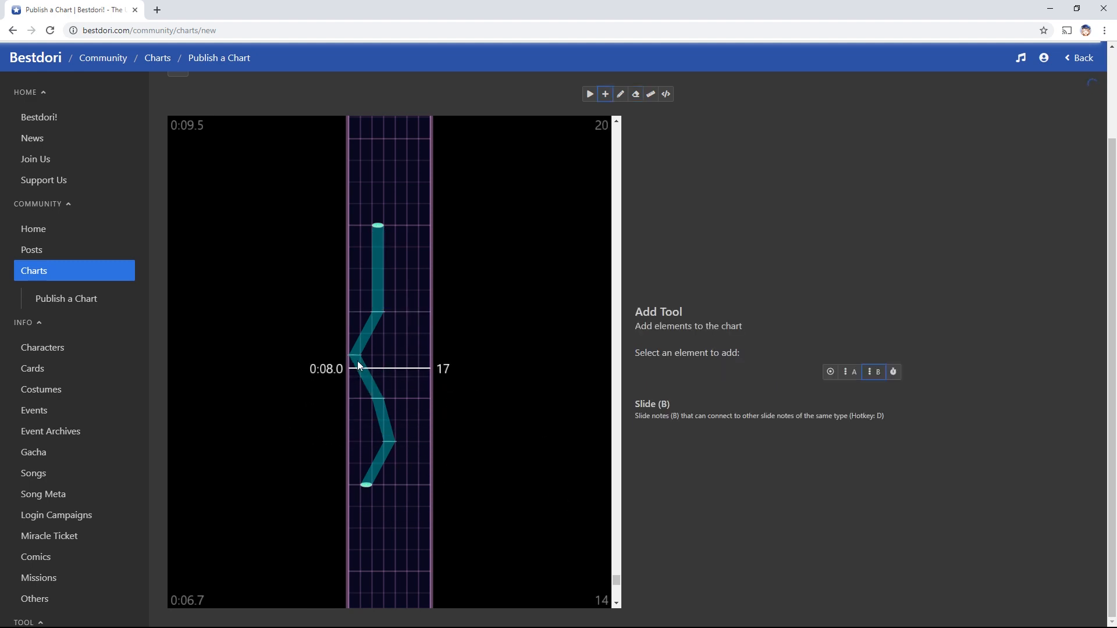
pyautogui.click(413, 377)
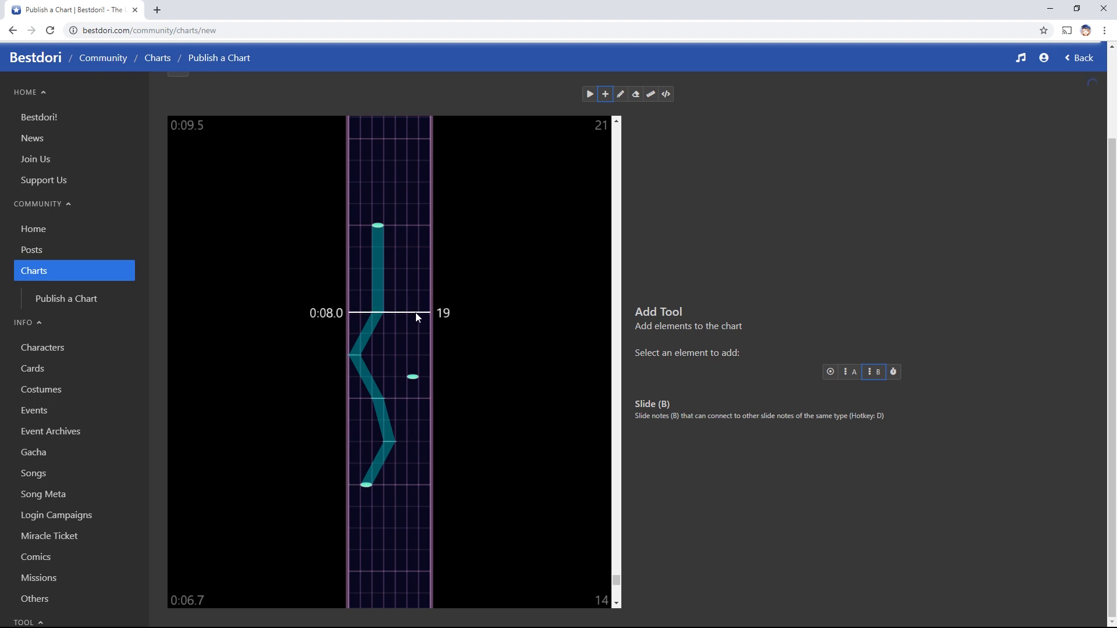
pyautogui.click(413, 290)
pyautogui.click(413, 226)
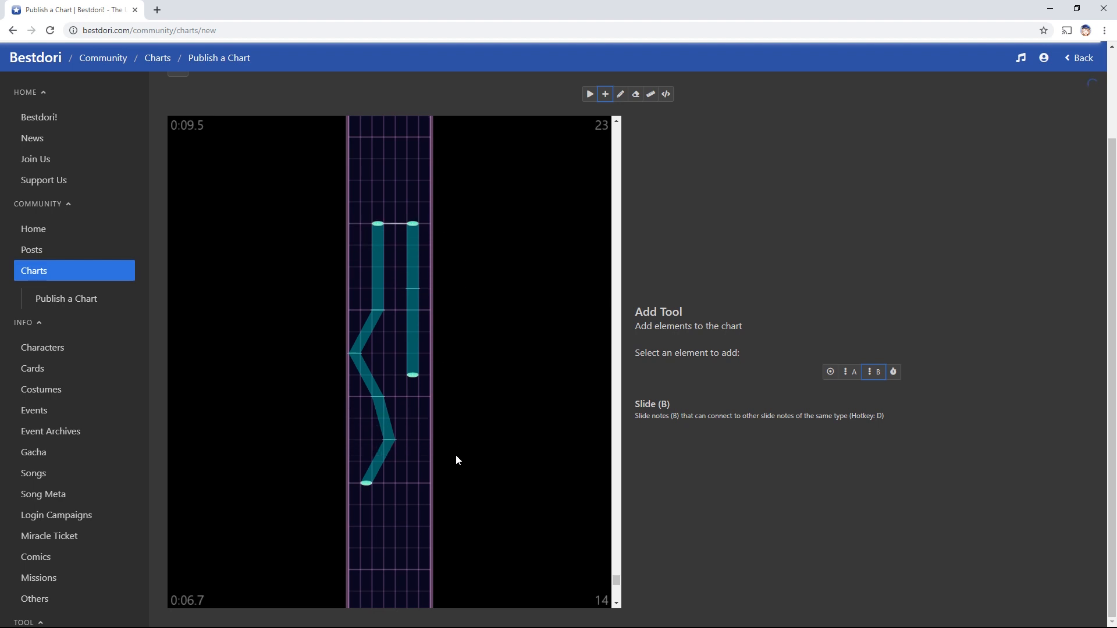
pyautogui.scroll(-3, 456, 455)
pyautogui.scroll(2, 454, 443)
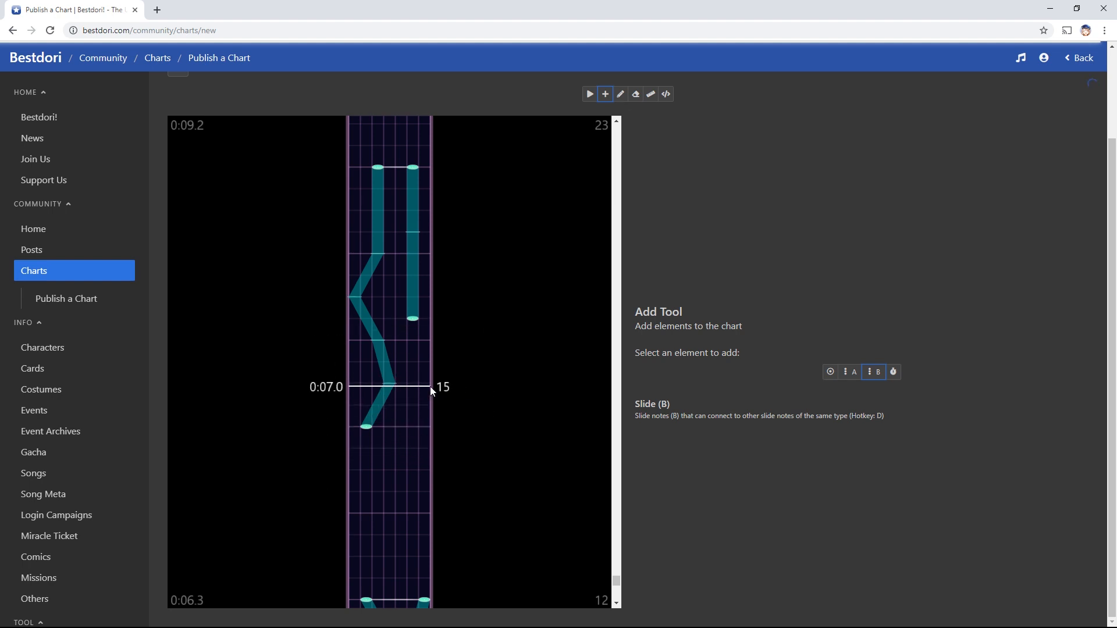
pyautogui.scroll(5, 452, 473)
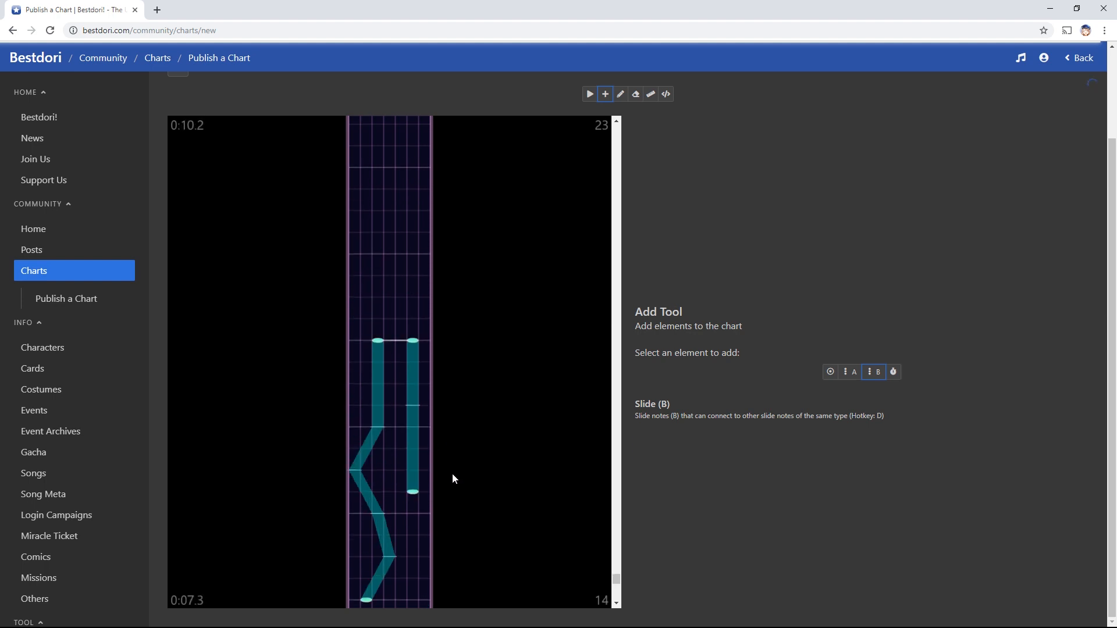
pyautogui.press('a')
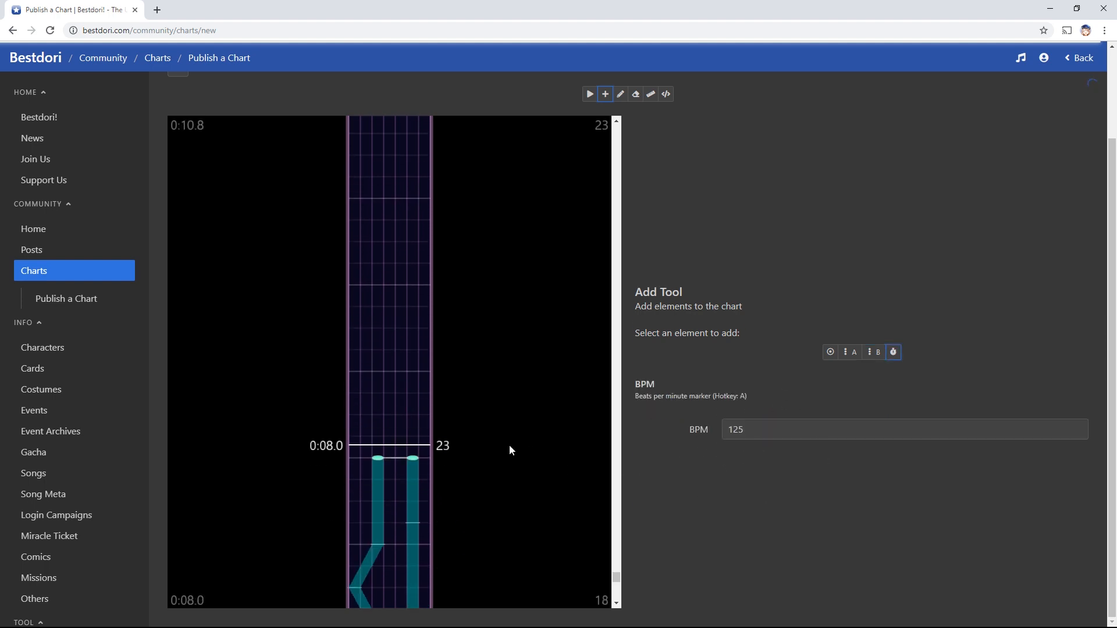
pyautogui.scroll(-1, 509, 444)
pyautogui.scroll(-20, 491, 454)
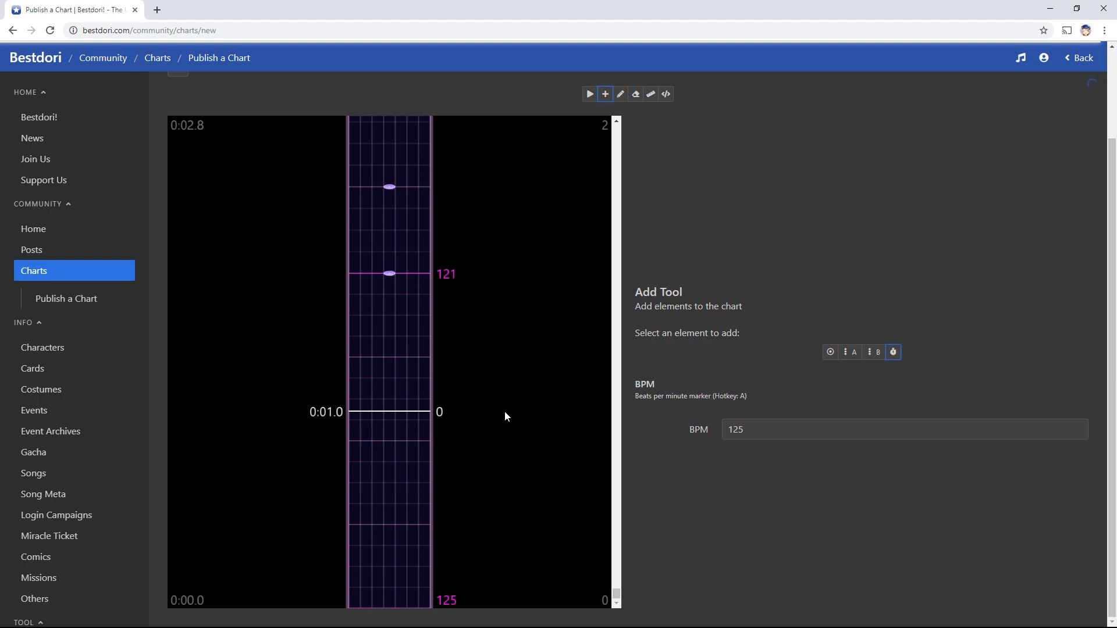
pyautogui.scroll(15, 465, 524)
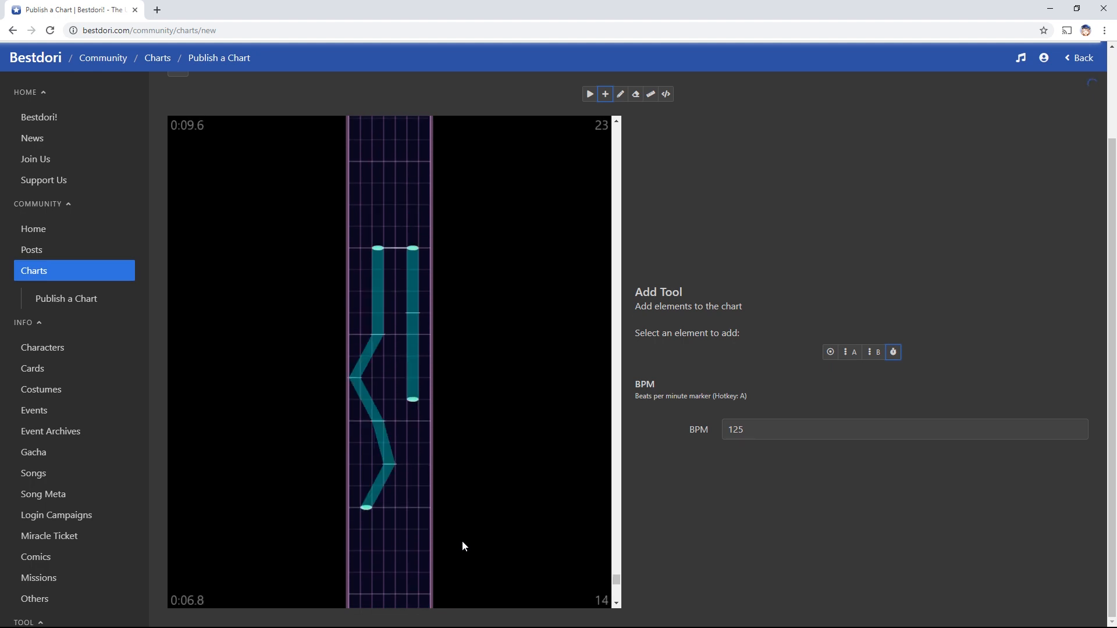
pyautogui.scroll(7, 463, 547)
pyautogui.scroll(-5, 462, 547)
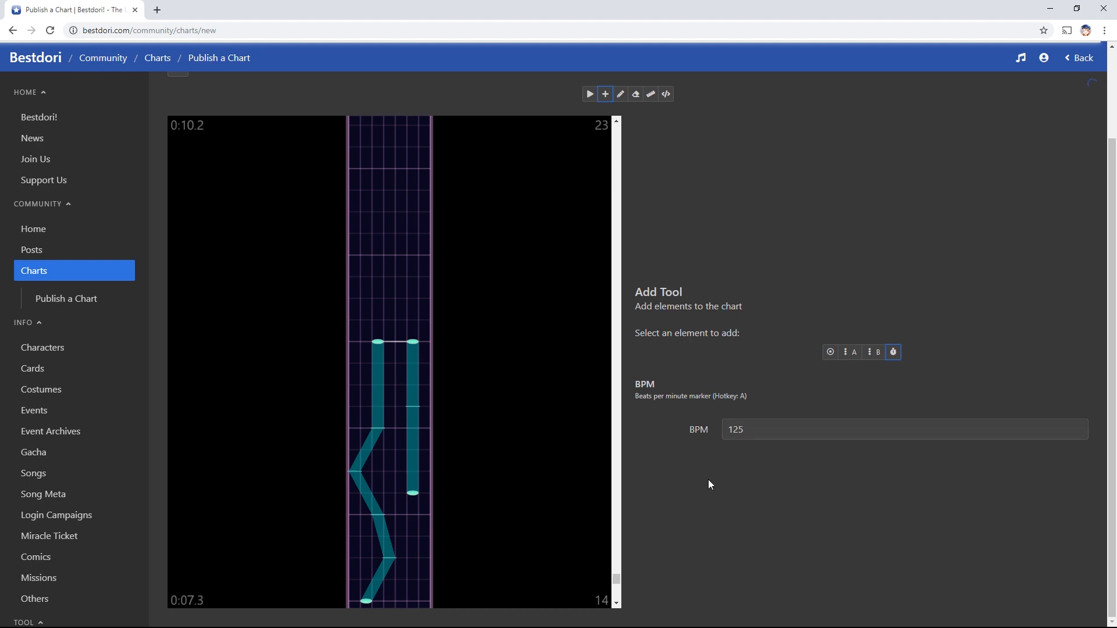
pyautogui.scroll(2, 533, 418)
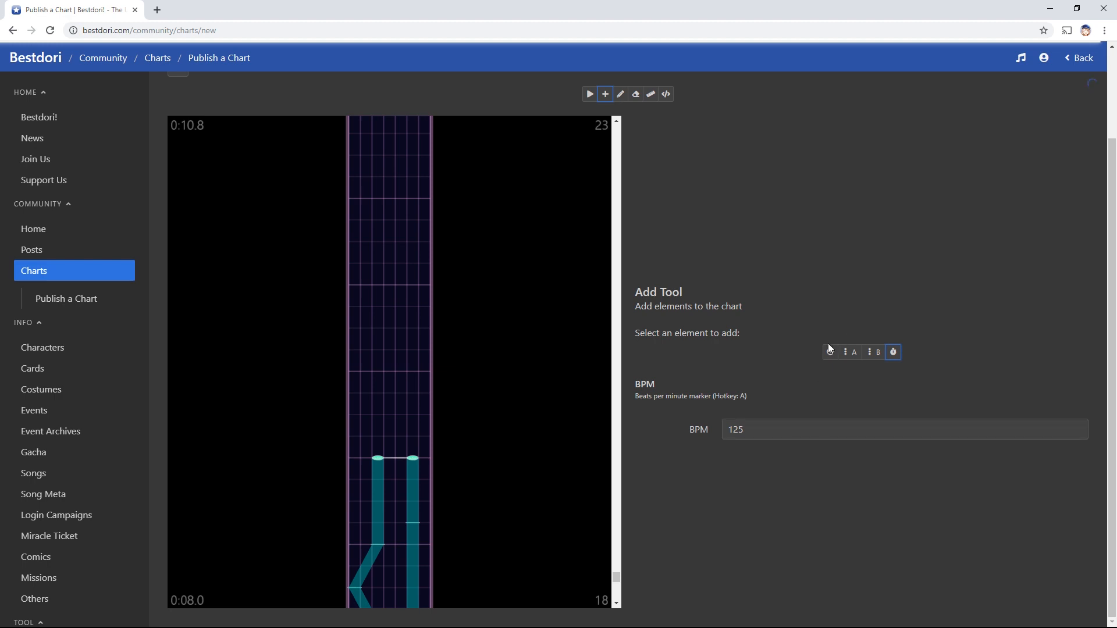
# Place two 125 BPM markers above the slide pair and three trial notes in the middle lane
pyautogui.click(401, 376)
pyautogui.click(395, 269)
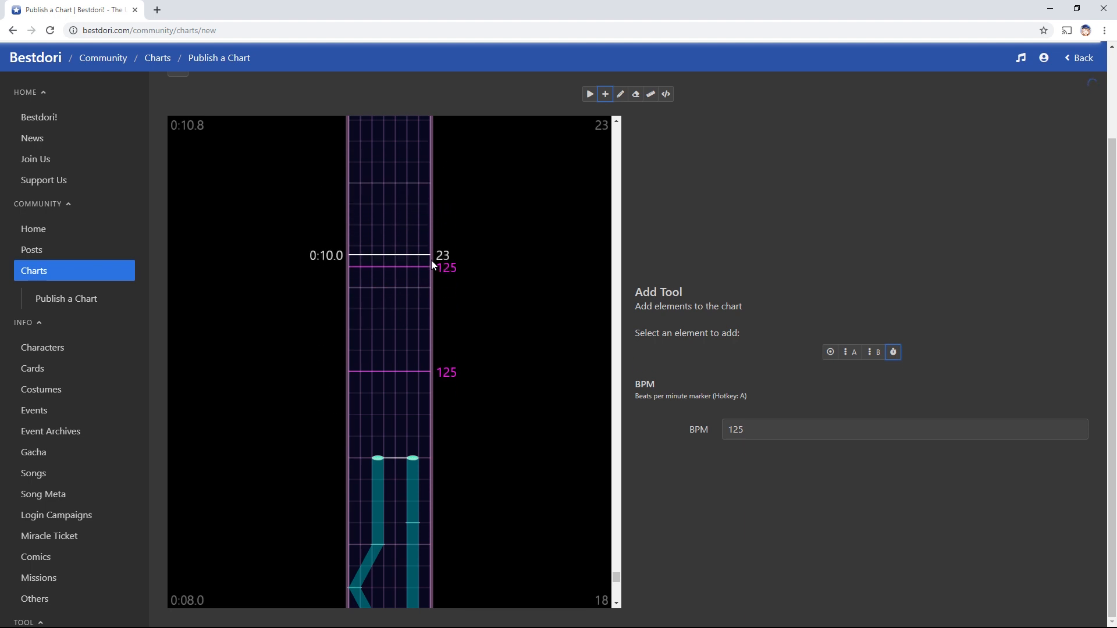
pyautogui.press('f')
pyautogui.click(390, 267)
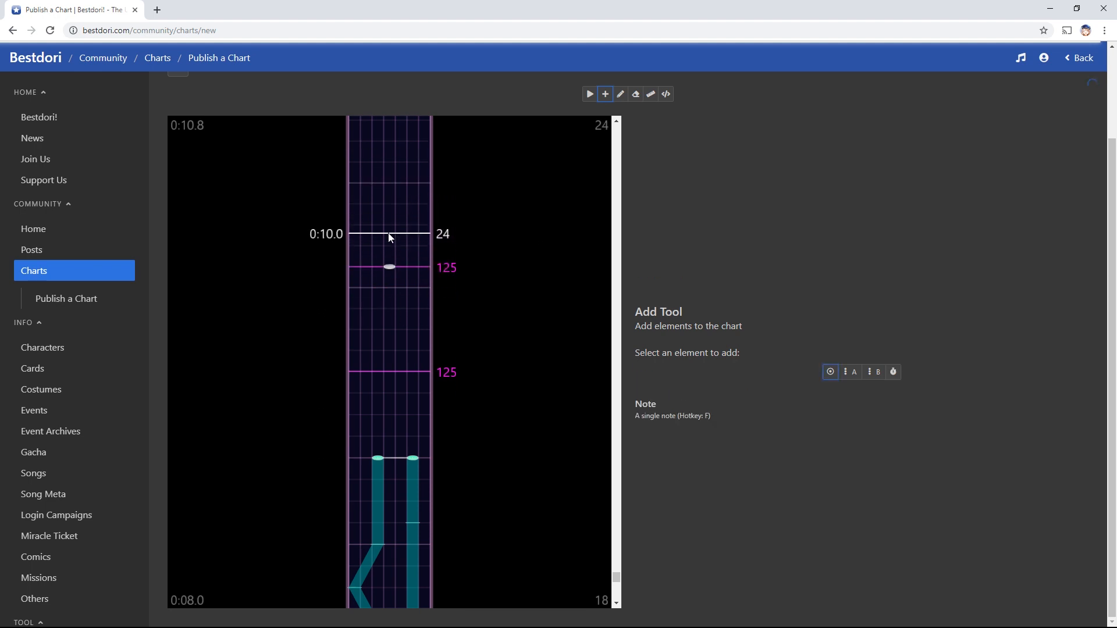
pyautogui.click(390, 225)
pyautogui.click(390, 184)
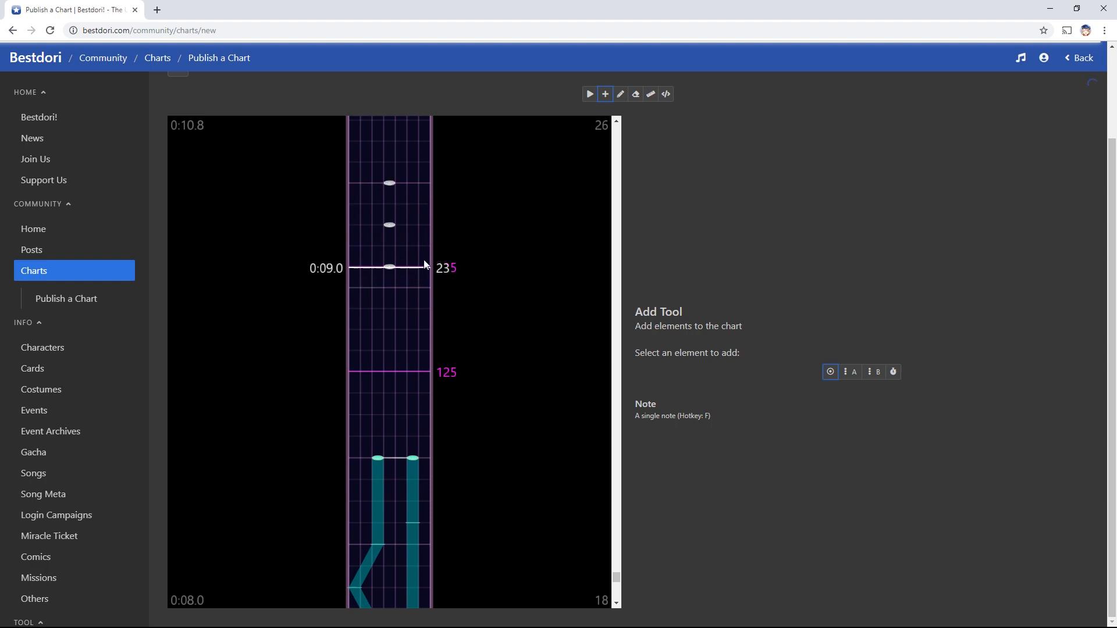
# Erase the three trial middle-lane notes and the duplicate BPM marker at 0:09.0
pyautogui.press('e')
pyautogui.click(390, 267)
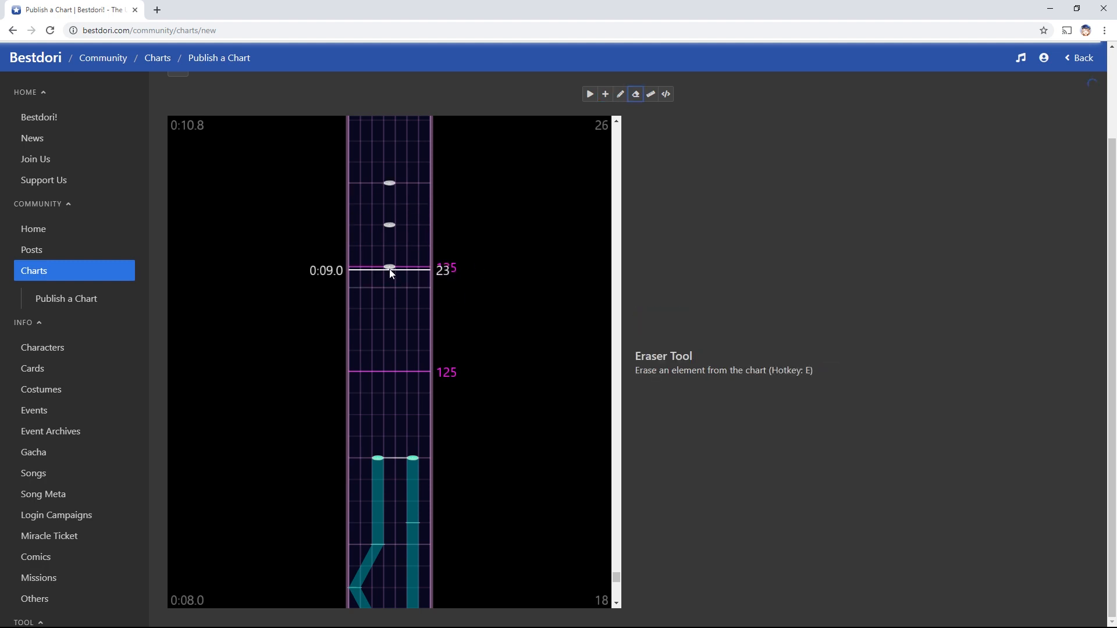
pyautogui.click(390, 225)
pyautogui.click(389, 183)
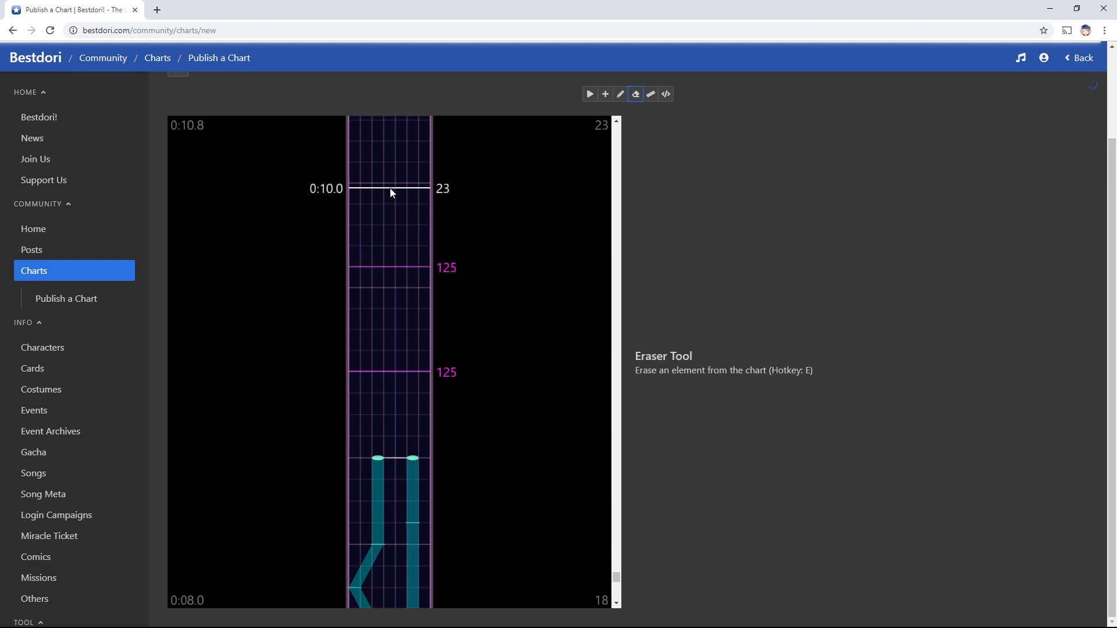
pyautogui.click(443, 269)
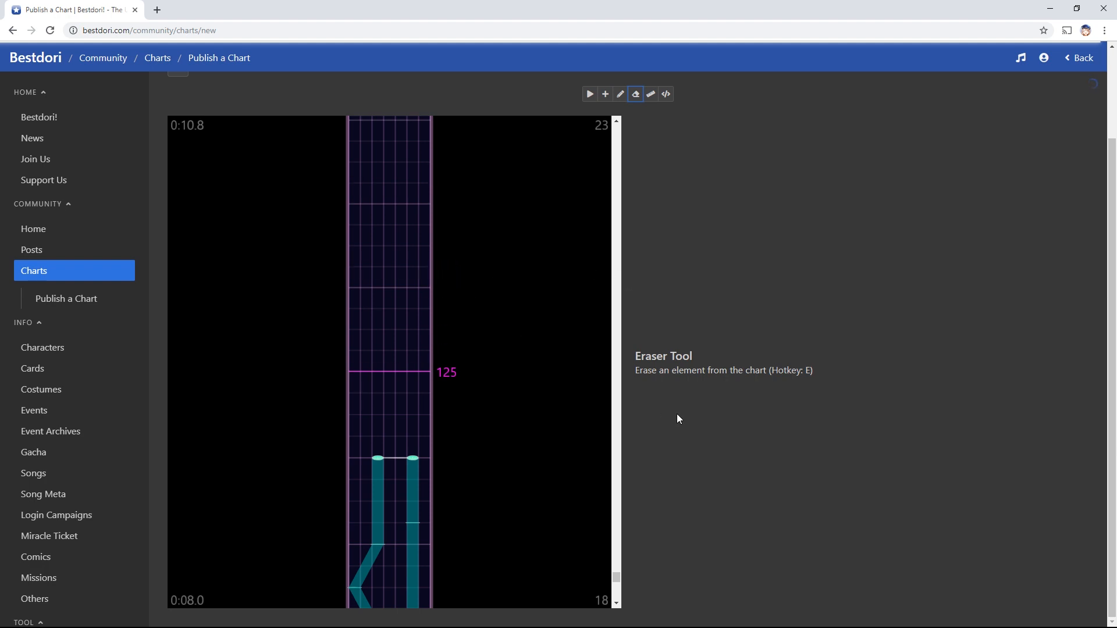
pyautogui.click(620, 97)
# Try flicks on the lower pattern's top two notes, then revert both to plain notes
pyautogui.scroll(-4, 508, 379)
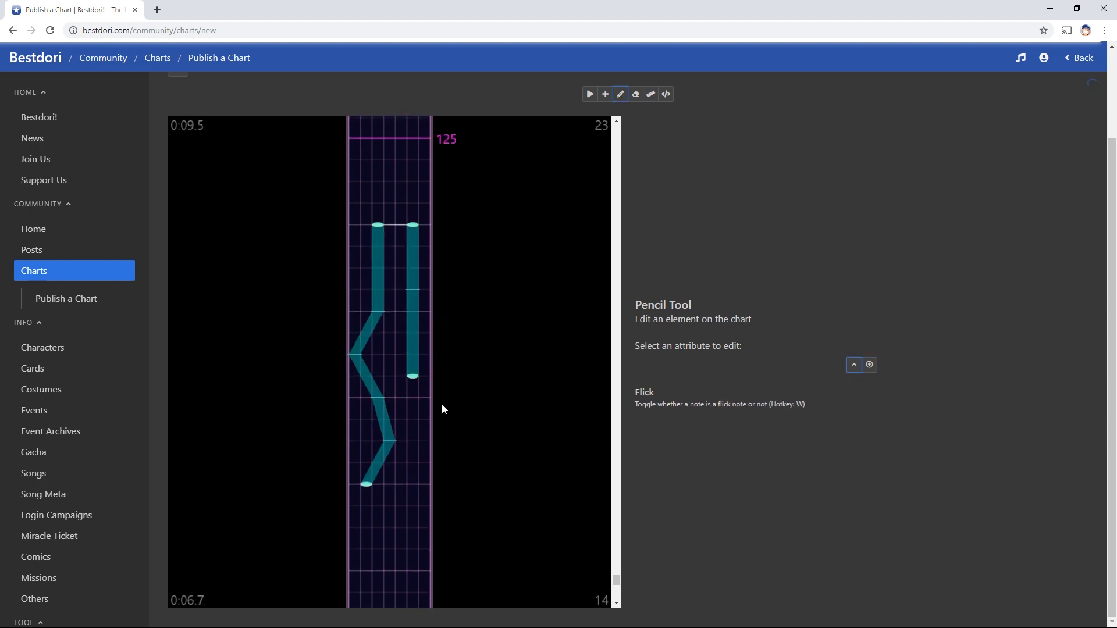
pyautogui.scroll(-10, 442, 403)
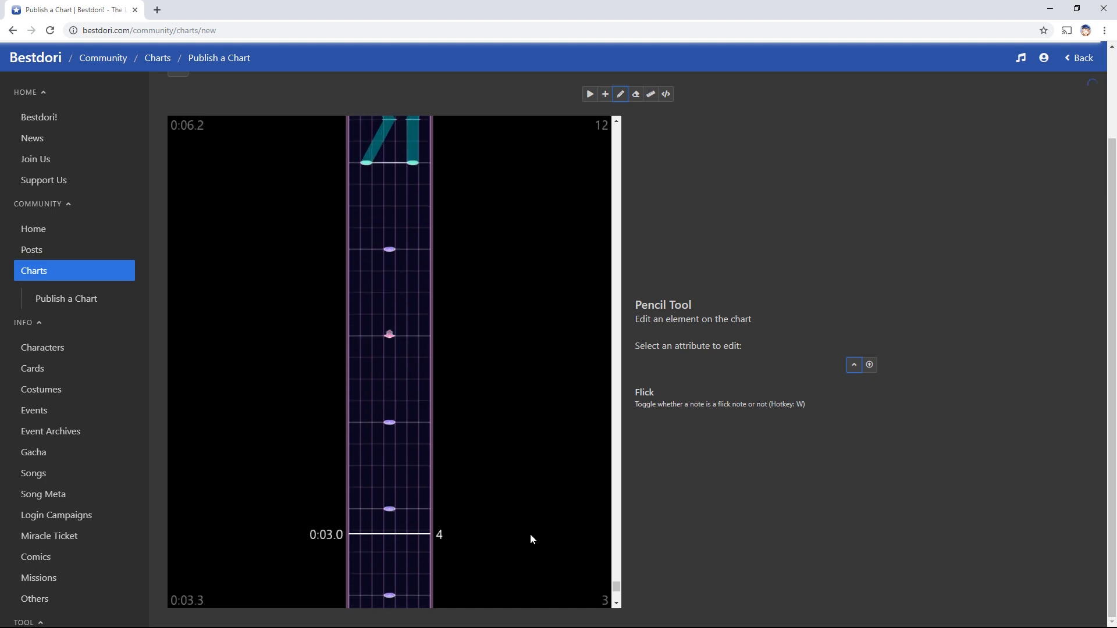
pyautogui.scroll(1, 489, 469)
pyautogui.scroll(6, 489, 464)
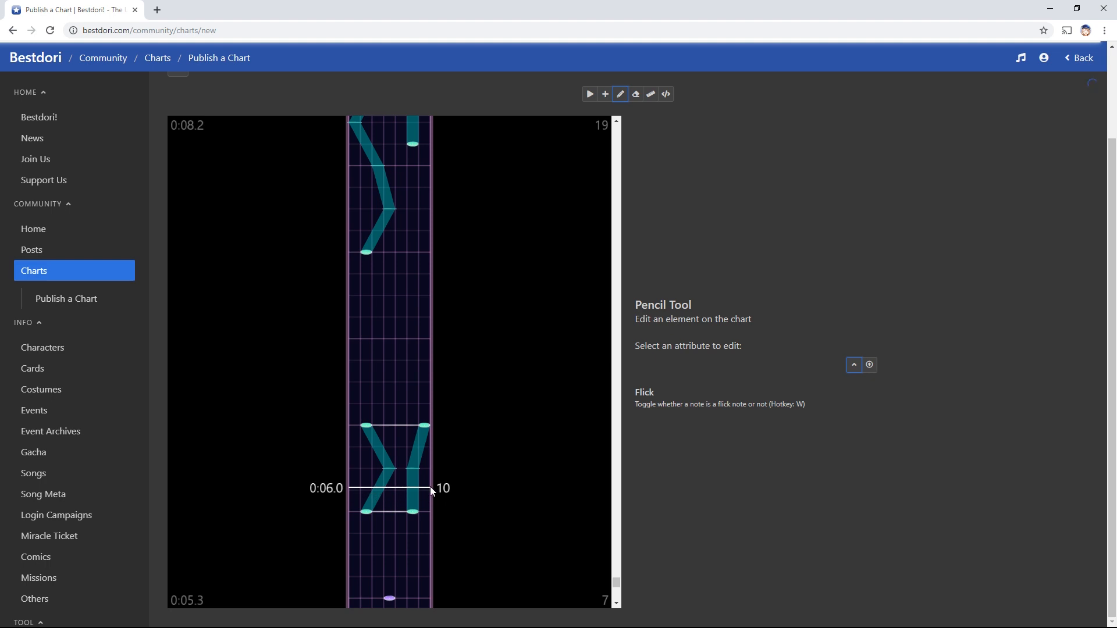
pyautogui.click(367, 425)
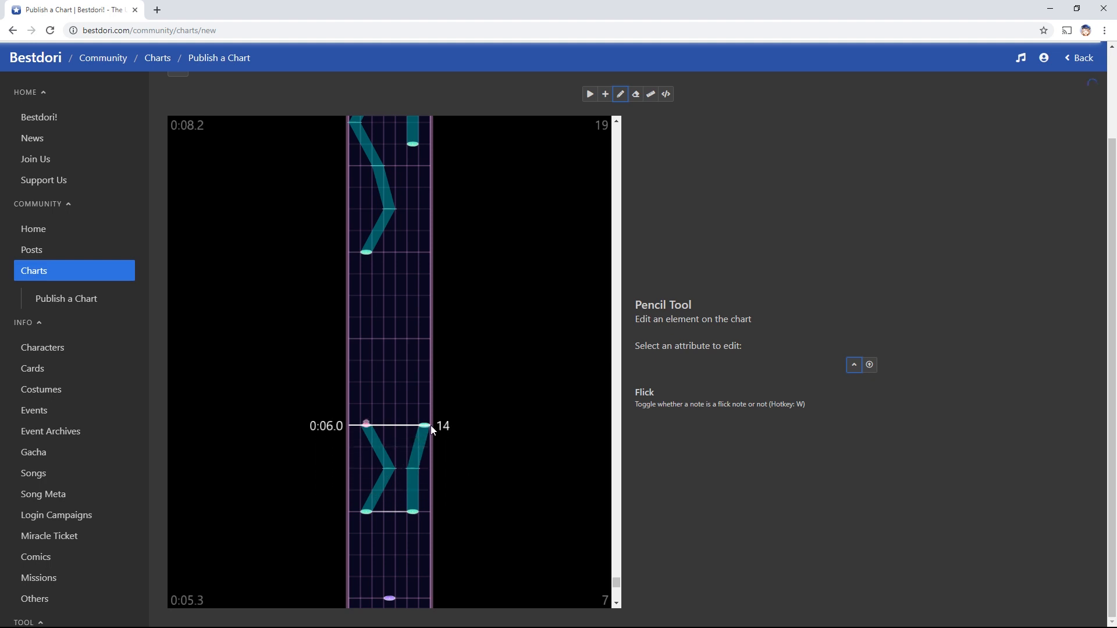
pyautogui.click(424, 426)
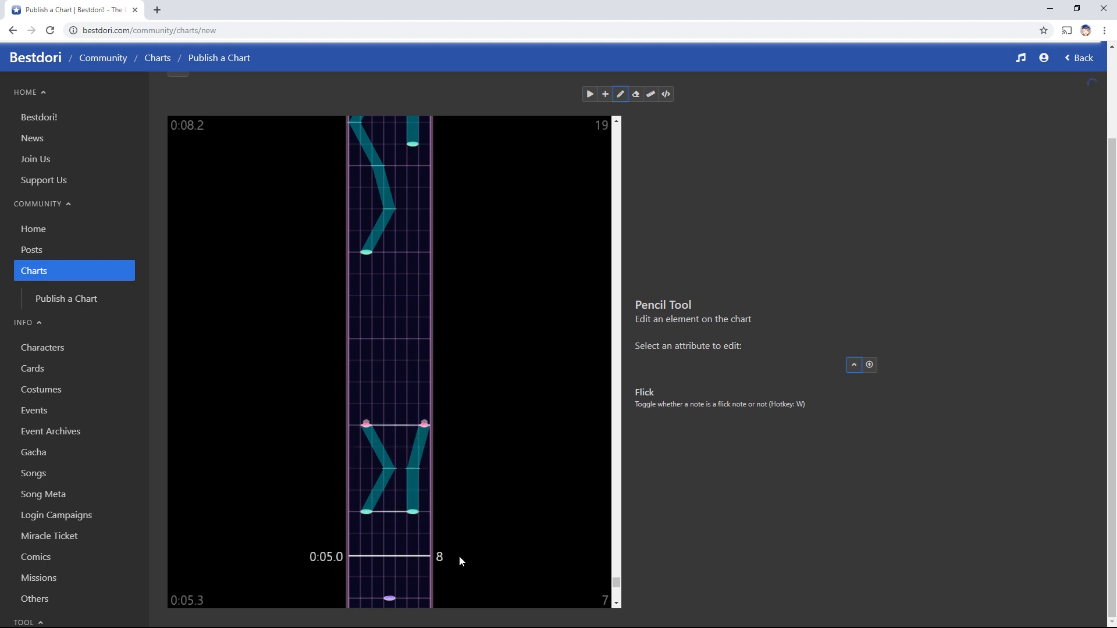
pyautogui.doubleClick(413, 512)
pyautogui.click(369, 518)
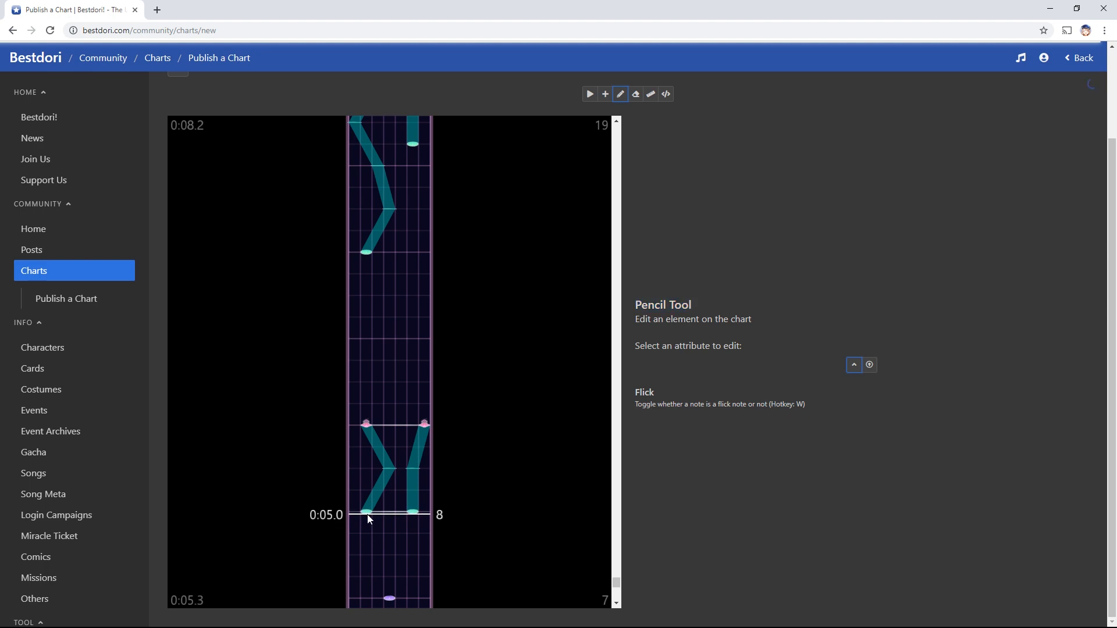
pyautogui.doubleClick(389, 472)
pyautogui.click(390, 470)
pyautogui.click(416, 462)
pyautogui.click(425, 425)
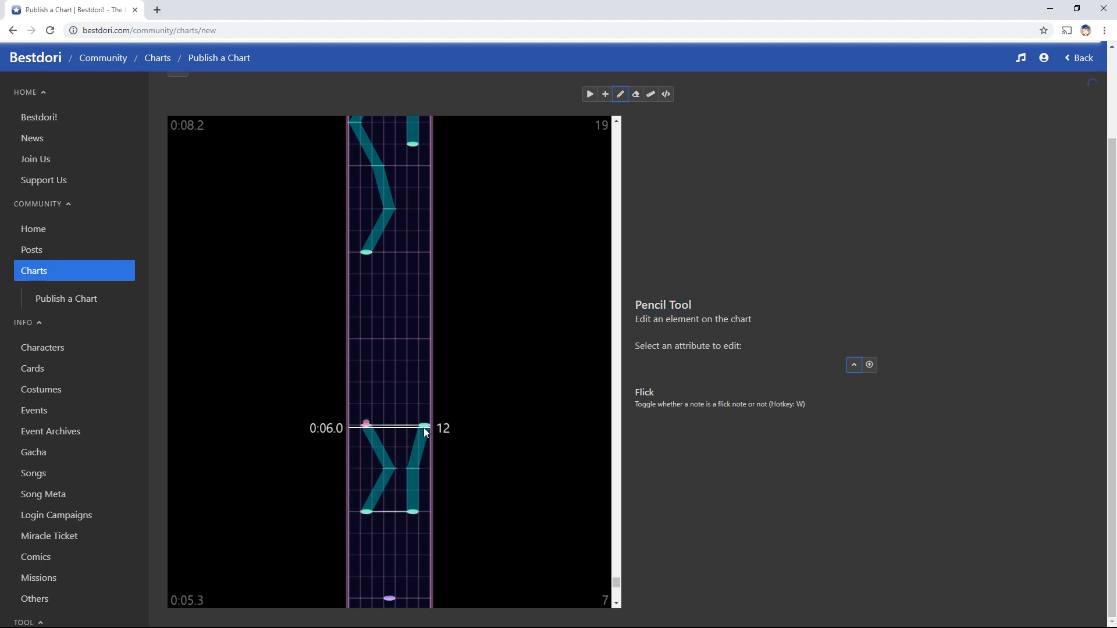
pyautogui.click(367, 425)
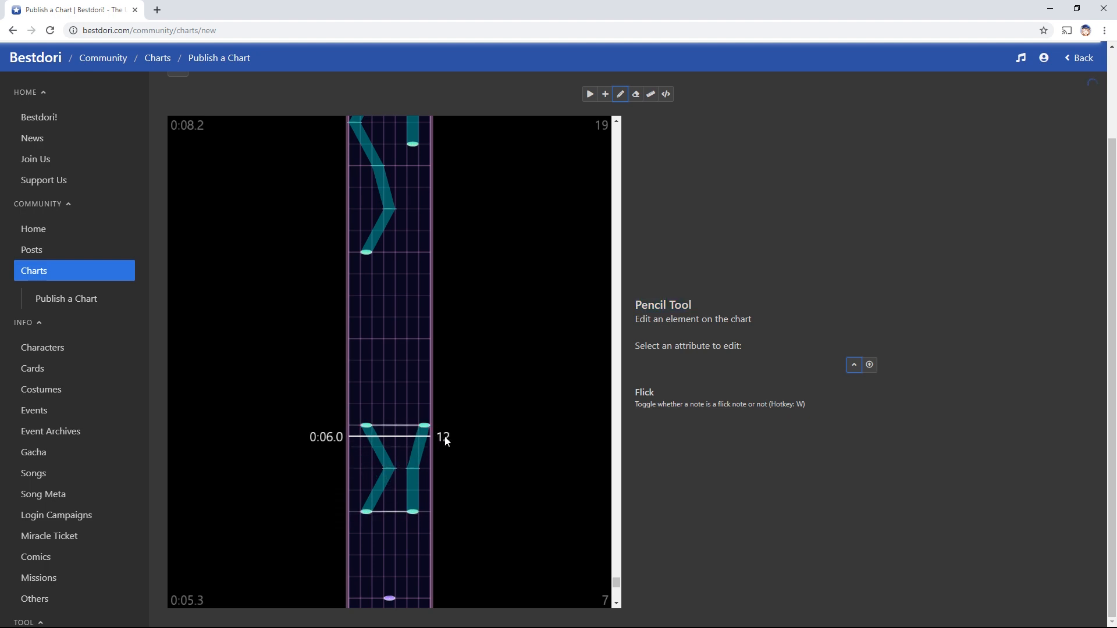
# Make both top ends of the zigzag slide pair flick notes
pyautogui.scroll(3, 447, 441)
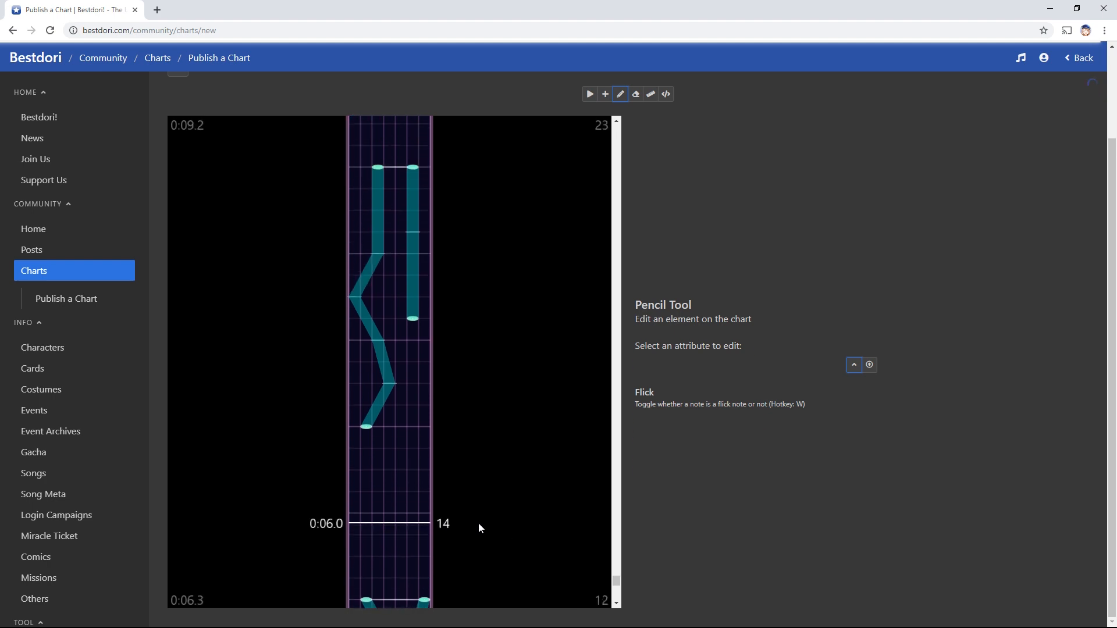
pyautogui.click(412, 167)
pyautogui.click(374, 169)
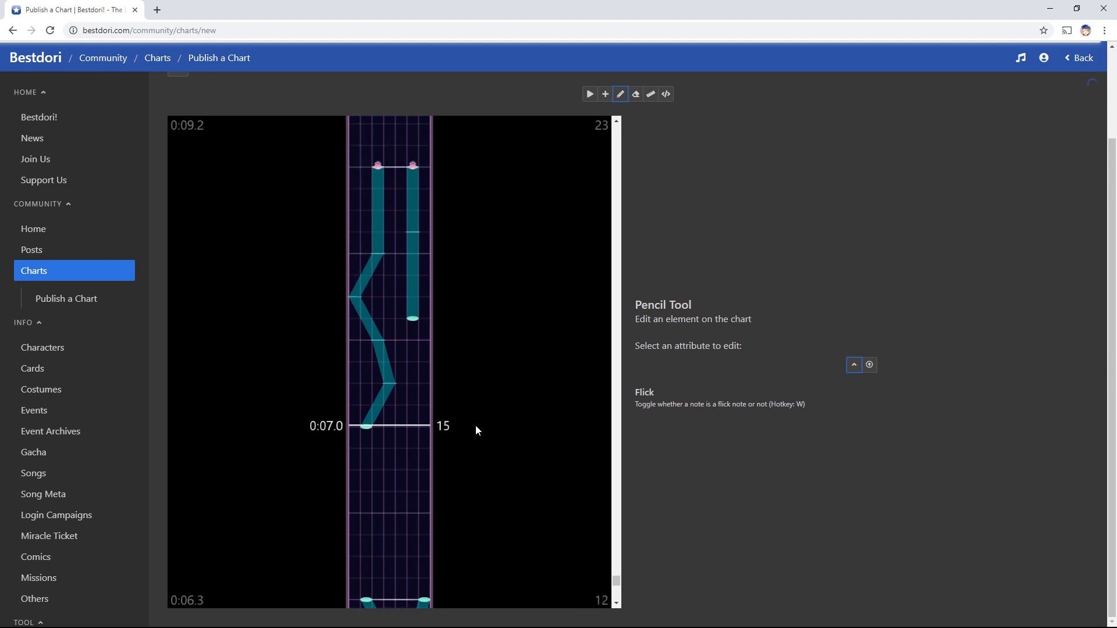
pyautogui.scroll(-6, 476, 430)
pyautogui.press('q')
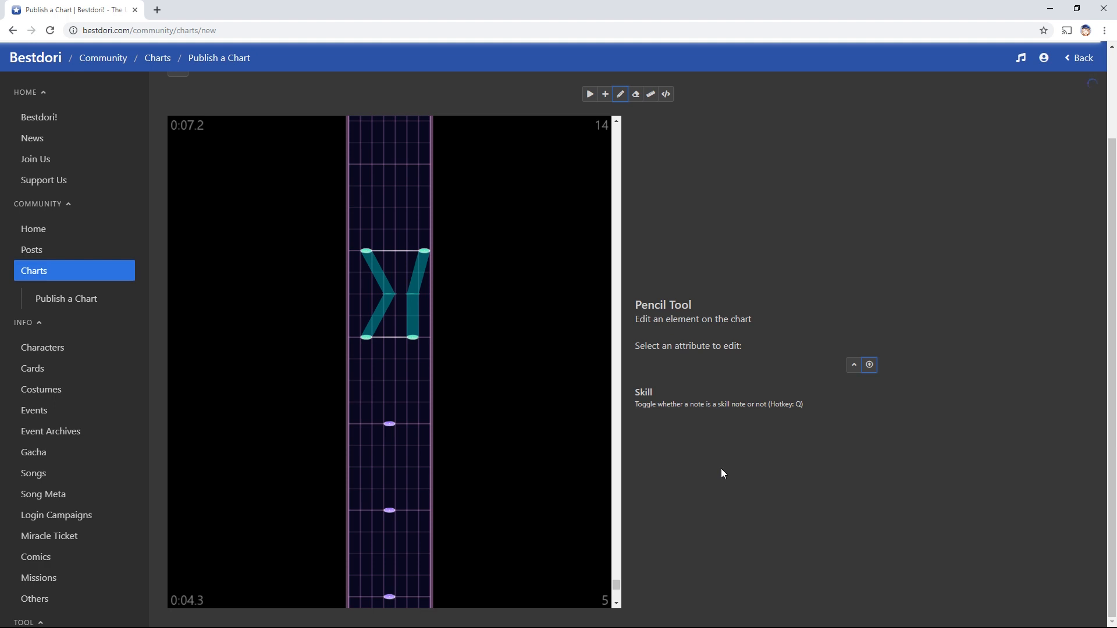
# Trial skill markings on the 0:05.0 note and both slide starts, then revert them all
pyautogui.click(391, 423)
pyautogui.click(393, 425)
pyautogui.click(388, 426)
pyautogui.click(412, 338)
pyautogui.click(365, 337)
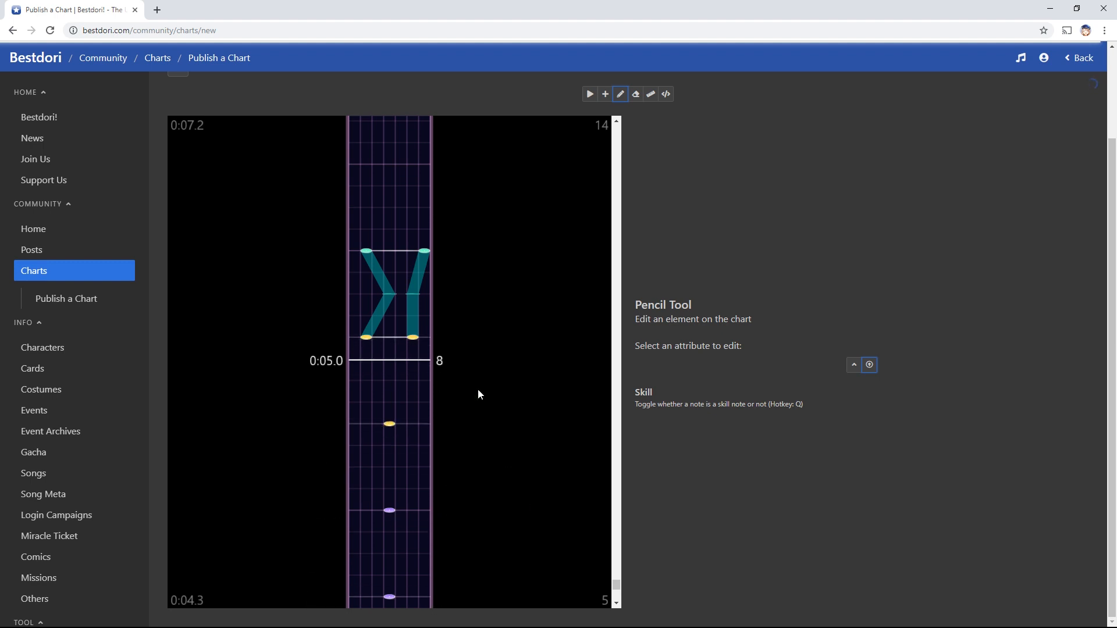
pyautogui.click(413, 337)
pyautogui.click(370, 339)
pyautogui.click(390, 424)
# Toggle the flick off and mark the 0:05.0 middle-lane note as the skill note
pyautogui.press('w')
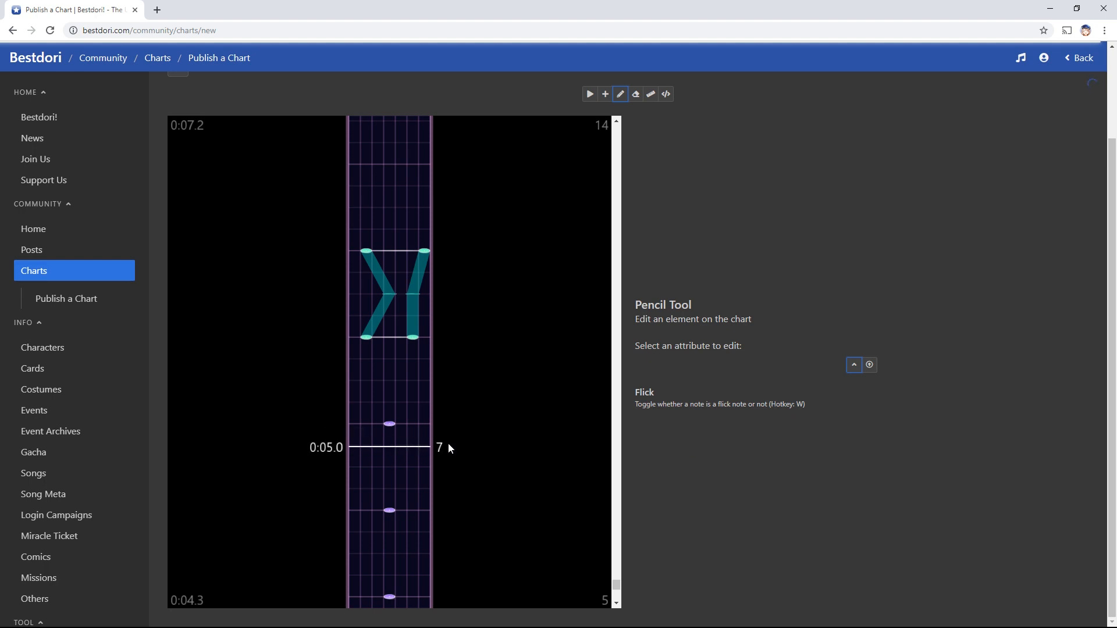
pyautogui.click(389, 424)
pyautogui.press('q')
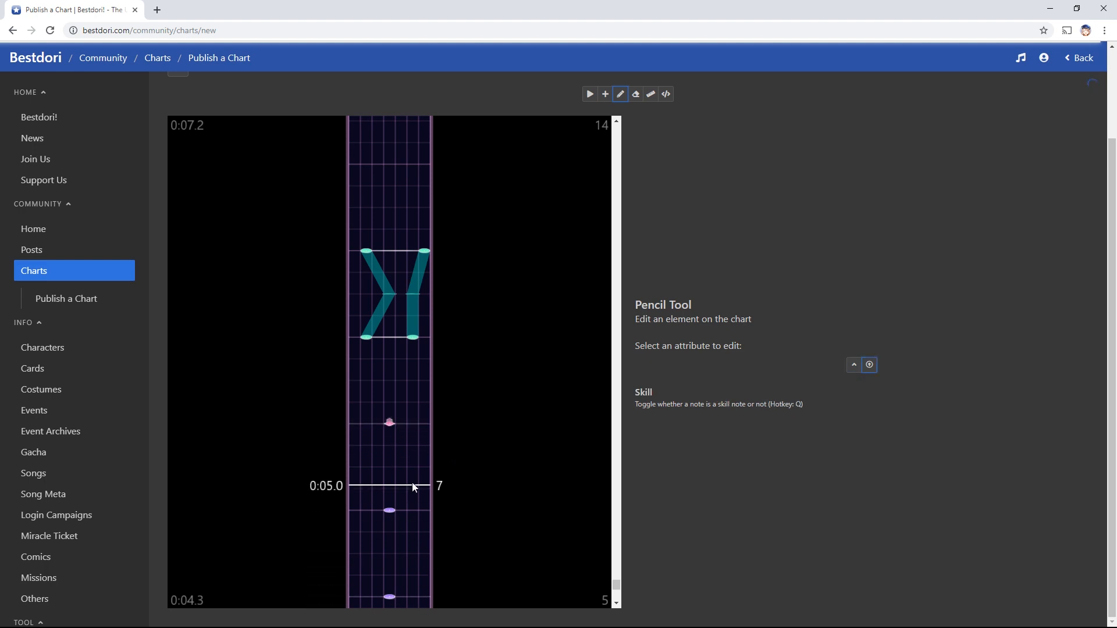
pyautogui.press('w')
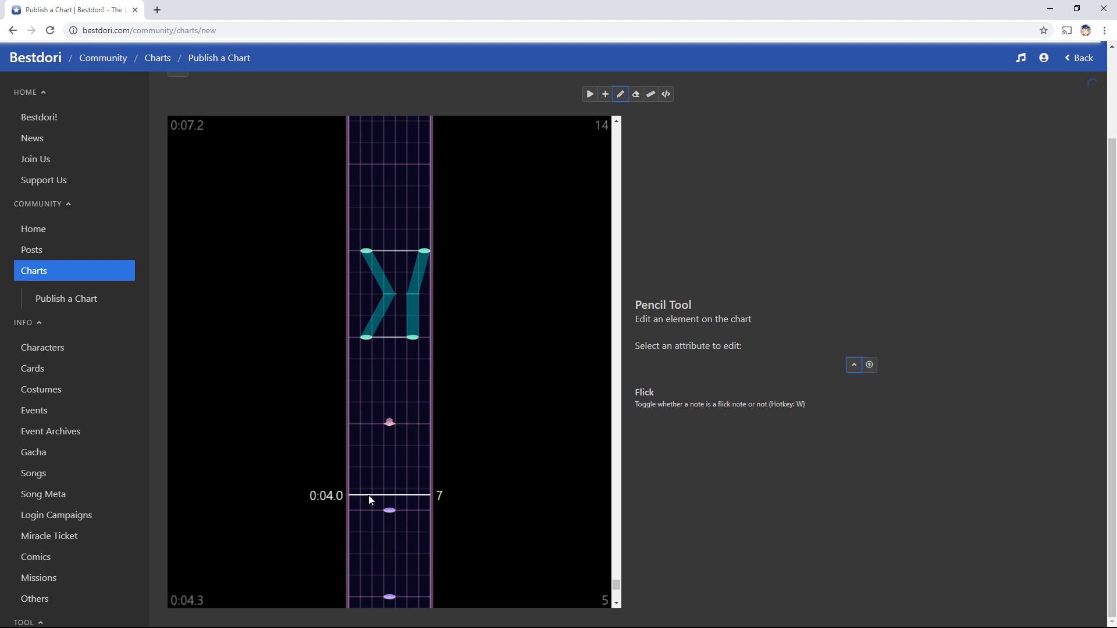
pyautogui.click(389, 425)
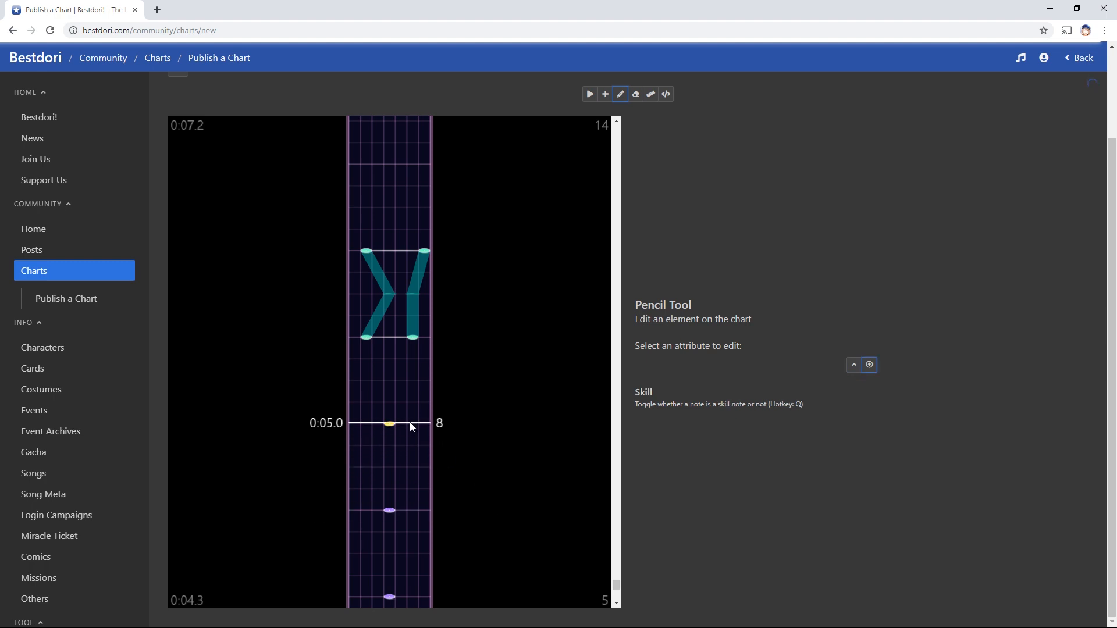
pyautogui.press('q')
pyautogui.click(389, 424)
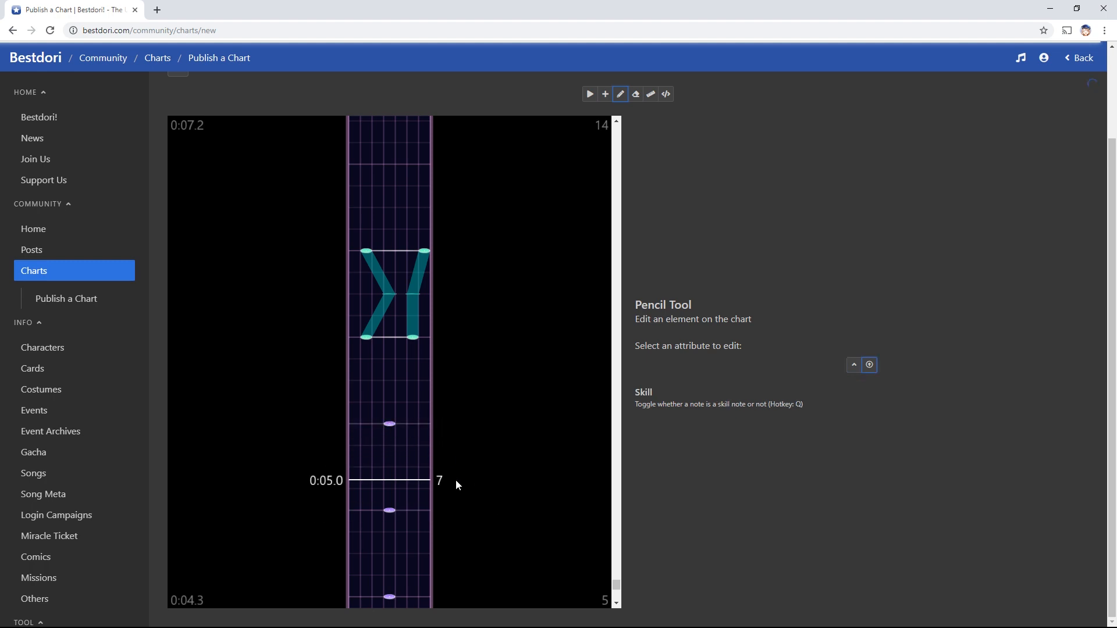
pyautogui.click(390, 426)
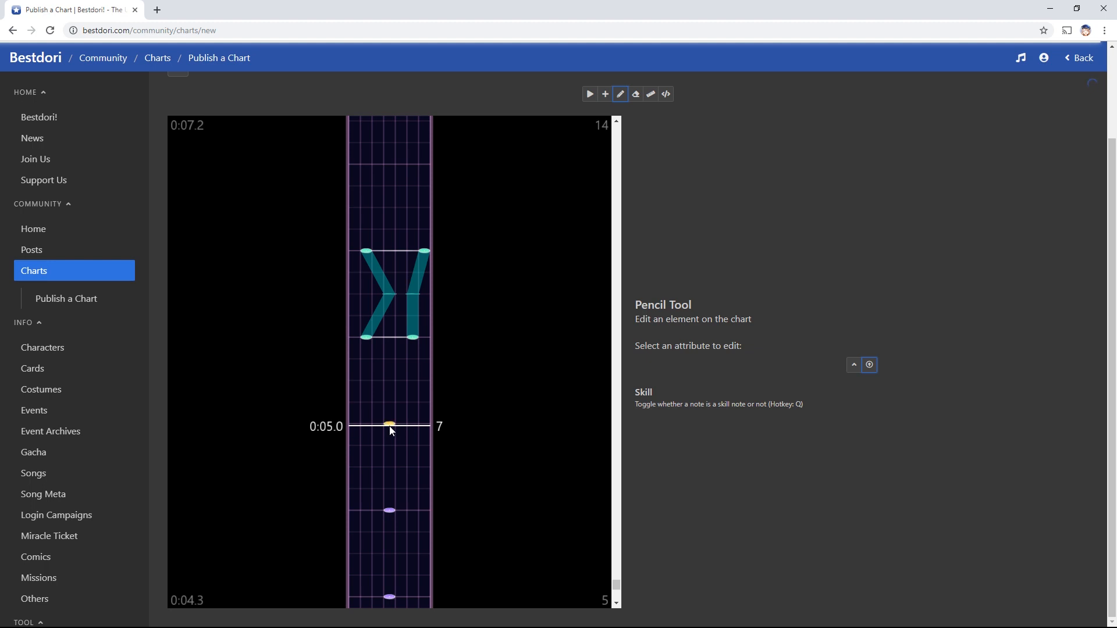
pyautogui.press('w')
pyautogui.click(390, 425)
pyautogui.scroll(2, 686, 271)
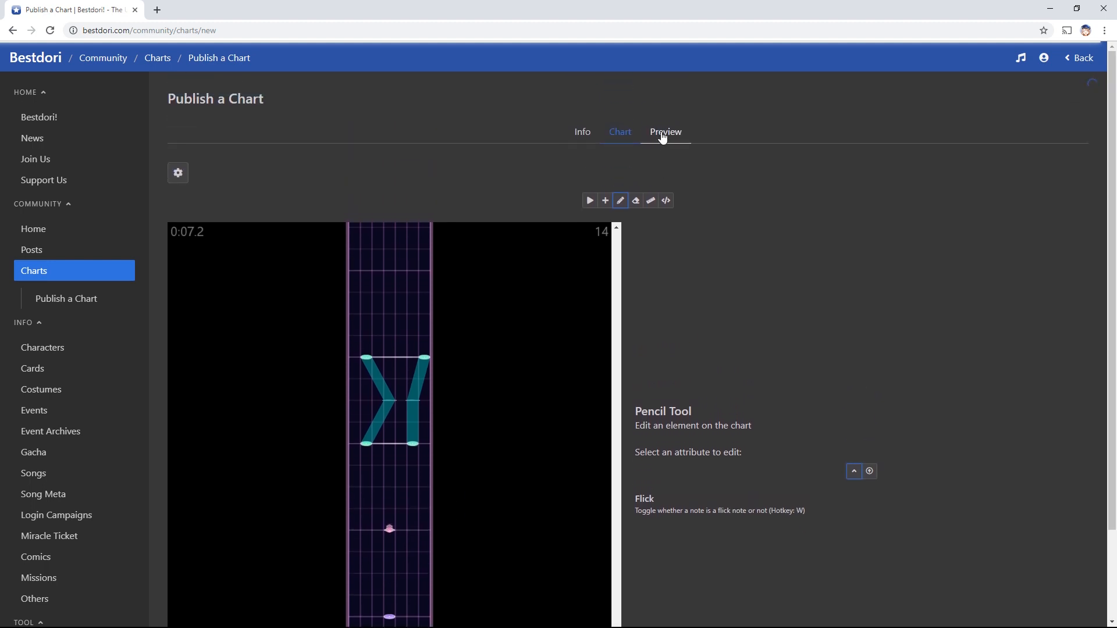
pyautogui.click(662, 134)
pyautogui.scroll(-4, 413, 344)
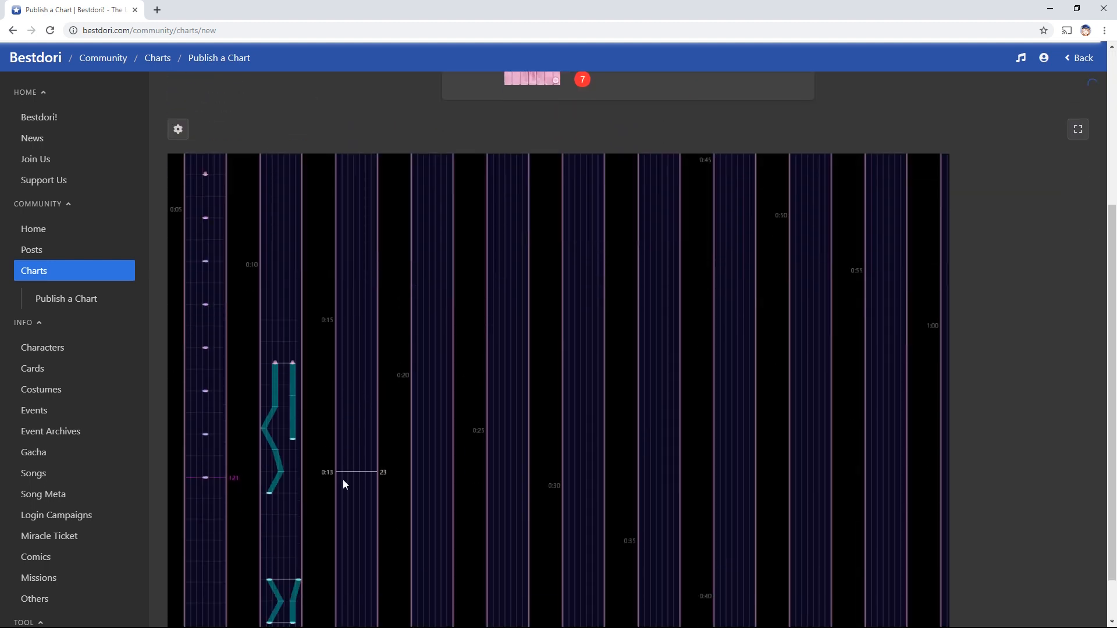
pyautogui.scroll(-1, 343, 480)
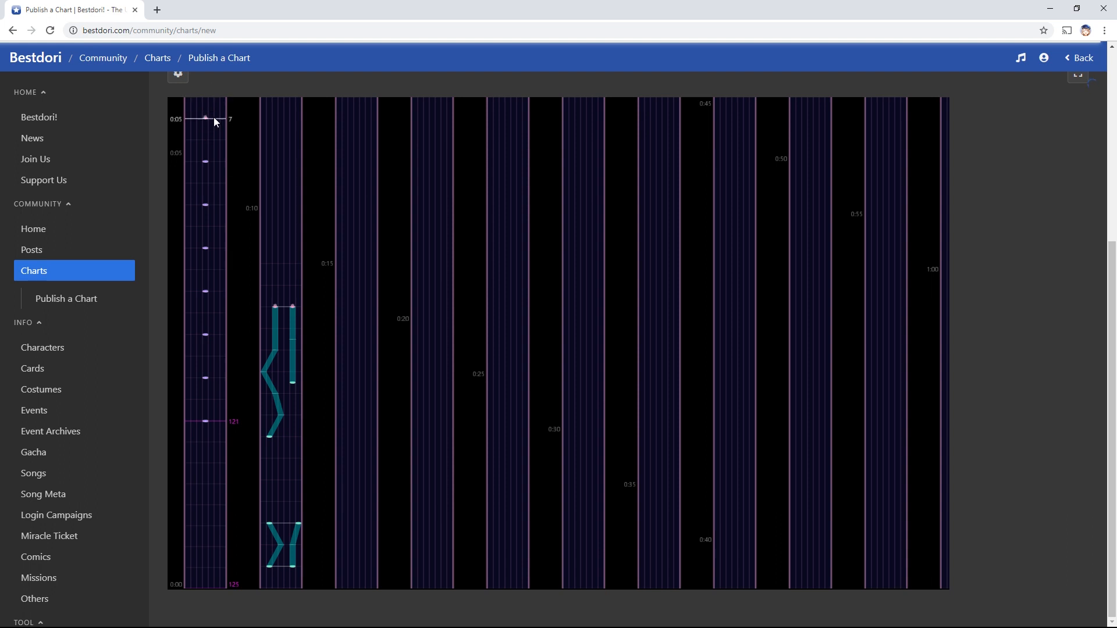
pyautogui.scroll(5, 564, 235)
pyautogui.click(619, 126)
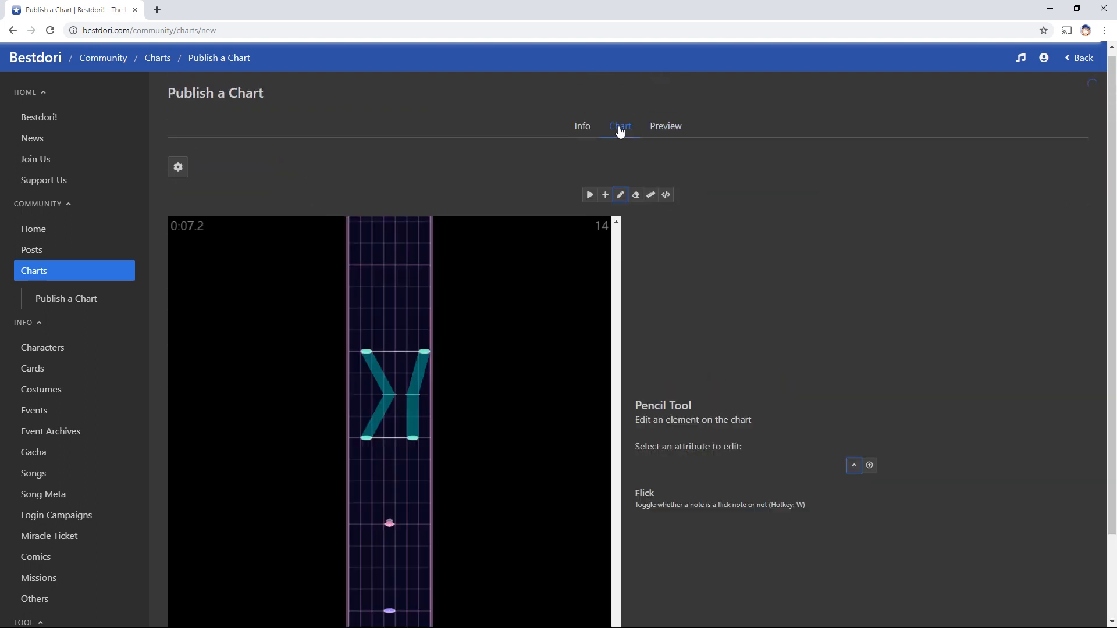
pyautogui.scroll(-2, 733, 378)
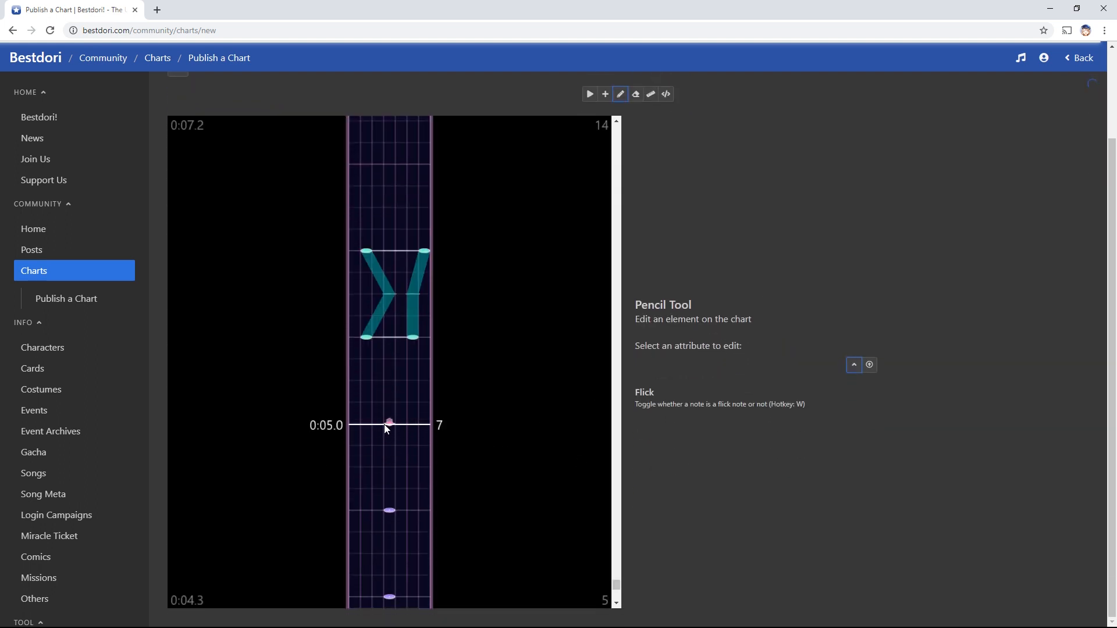
pyautogui.scroll(2, 386, 140)
pyautogui.click(664, 133)
pyautogui.scroll(-3, 331, 233)
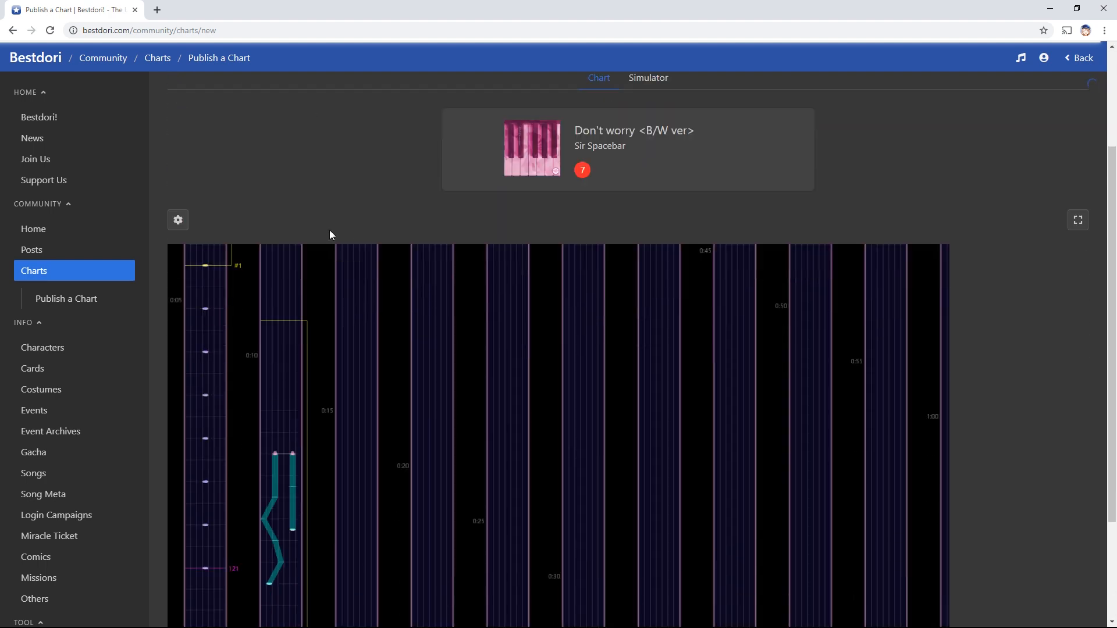
pyautogui.scroll(-2, 322, 559)
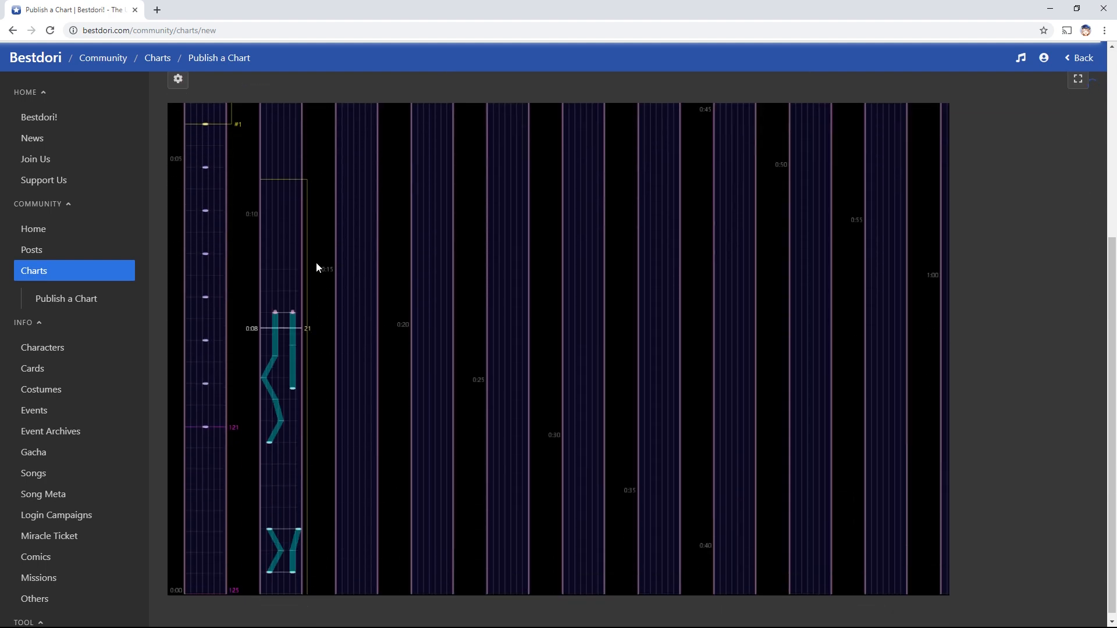
pyautogui.scroll(5, 458, 414)
pyautogui.click(618, 131)
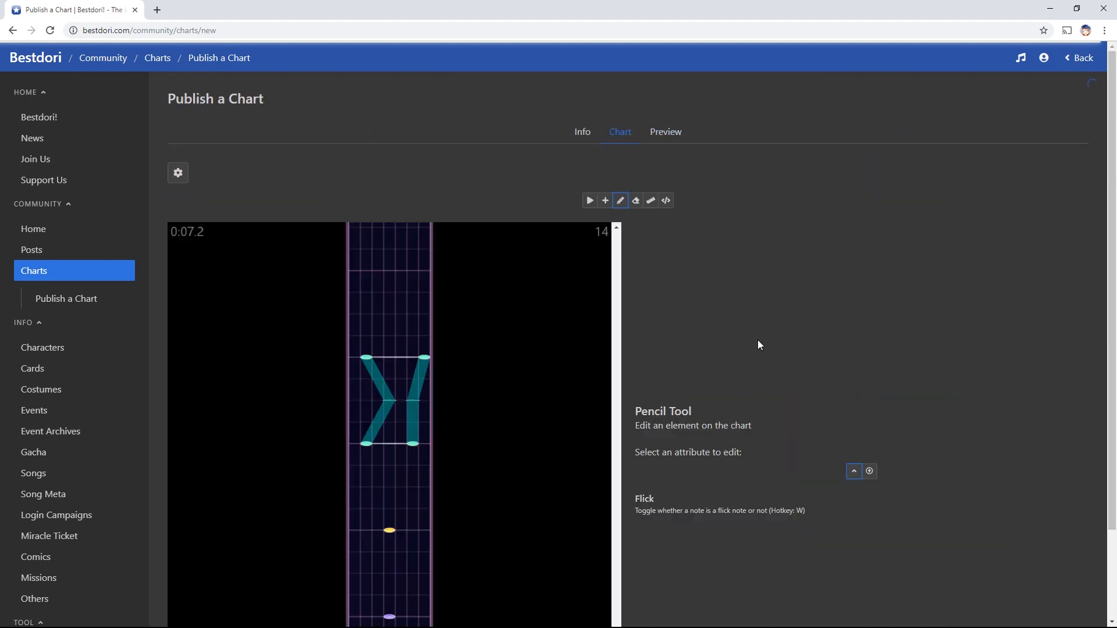
# Turn the 0:05.0 skill note into a flick, then clear it to a plain tap note
pyautogui.scroll(-2, 727, 344)
pyautogui.click(396, 425)
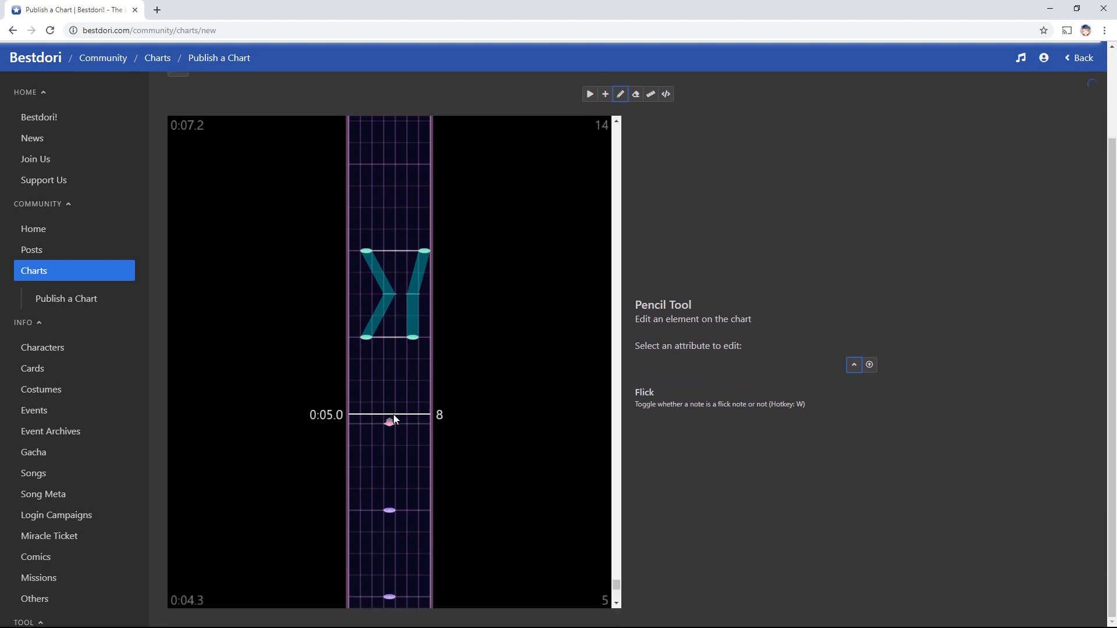
pyautogui.click(392, 424)
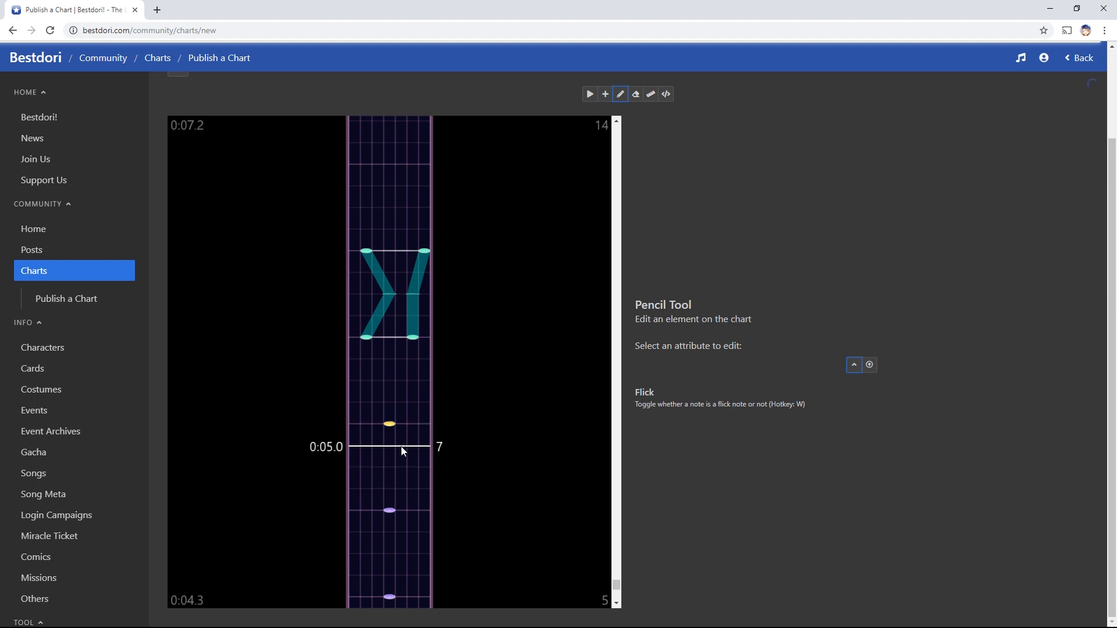
pyautogui.press('q')
pyautogui.click(389, 424)
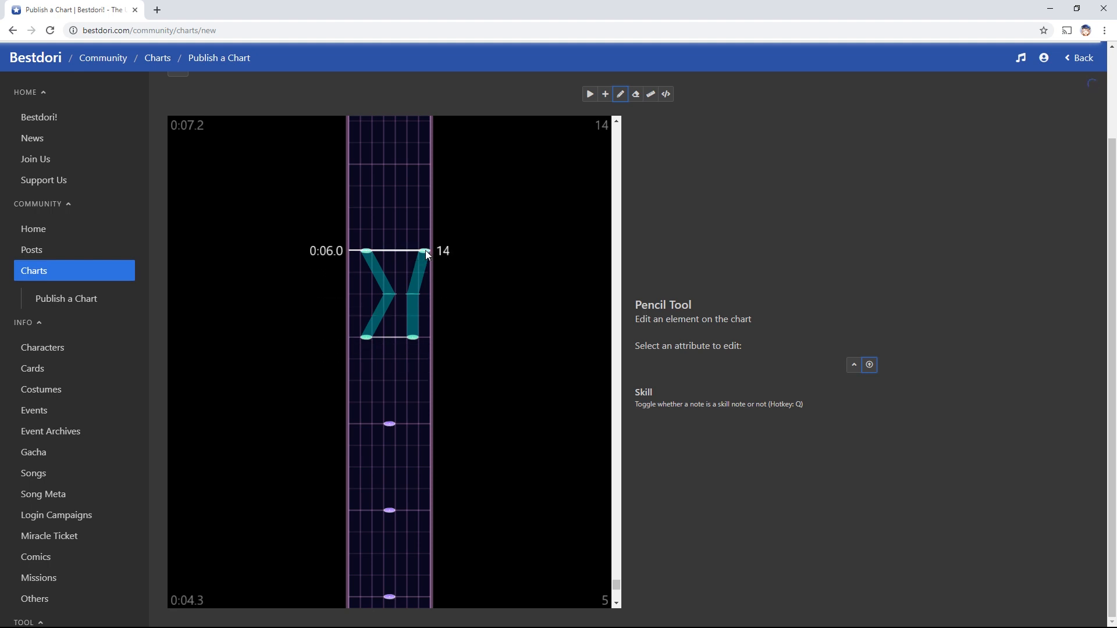
pyautogui.scroll(5, 505, 500)
pyautogui.scroll(3, 506, 501)
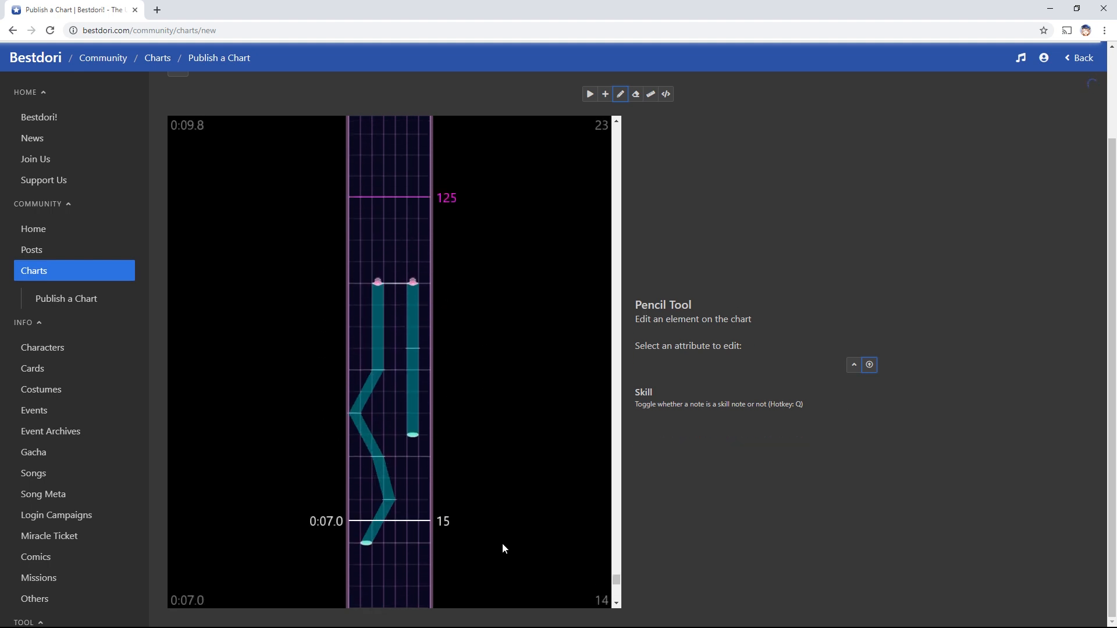
pyautogui.scroll(-6, 386, 512)
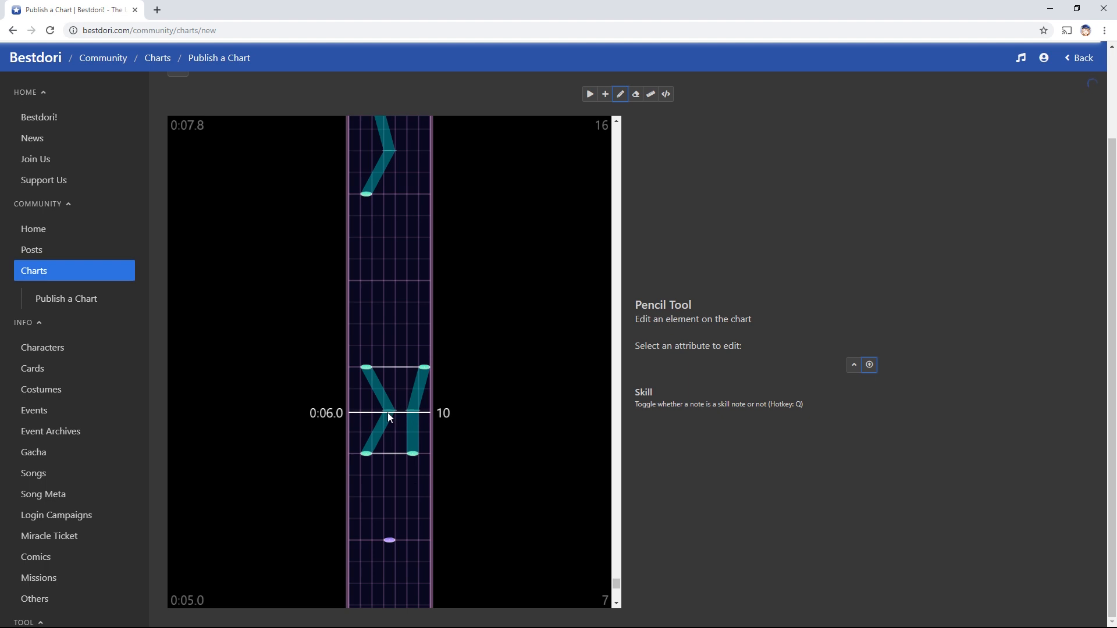
# Check the chart in the Preview tab, then return to the Chart editor
pyautogui.scroll(2, 646, 192)
pyautogui.click(665, 131)
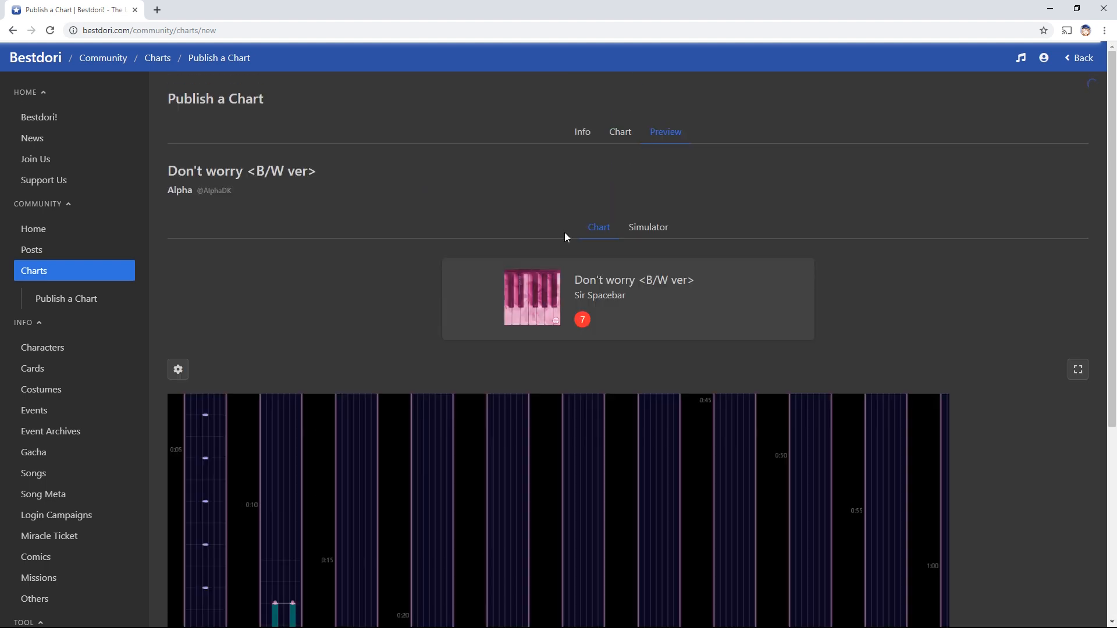
pyautogui.scroll(-4, 564, 232)
pyautogui.scroll(-1, 281, 565)
pyautogui.scroll(5, 395, 490)
pyautogui.click(629, 136)
pyautogui.scroll(-2, 721, 368)
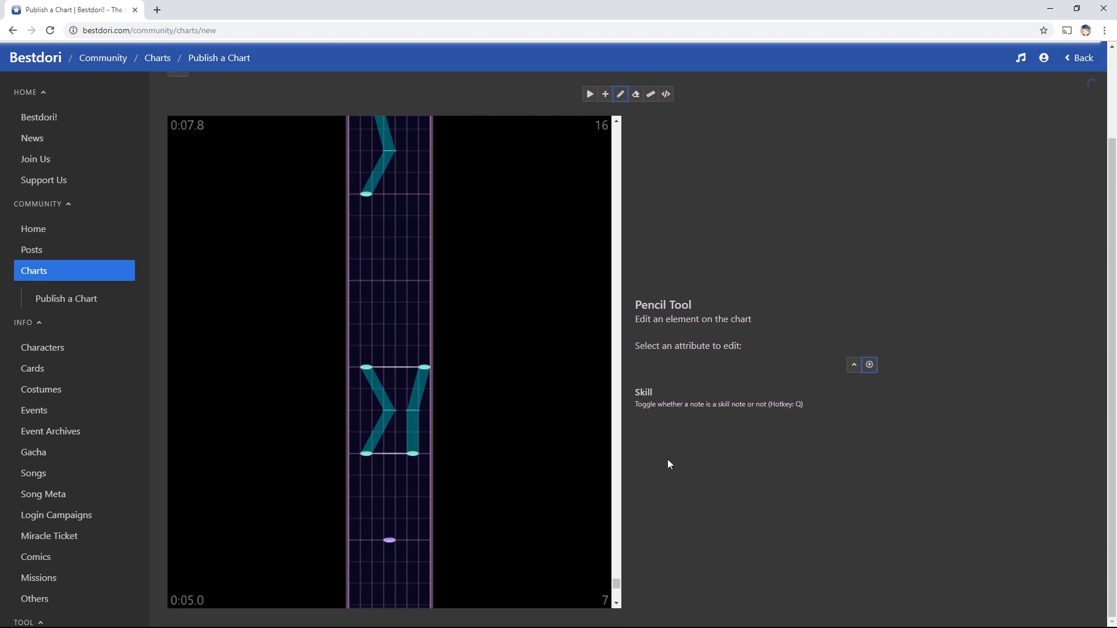
# Place a test note at 0:04.0 and erase it, leaving the Eraser active
pyautogui.press('e')
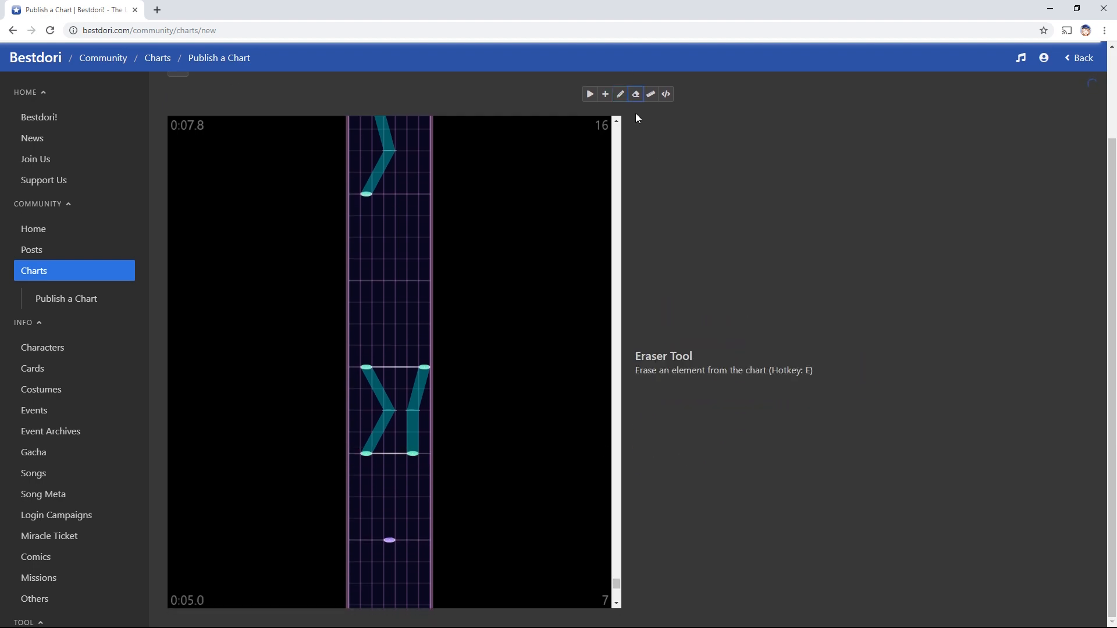
pyautogui.scroll(2, 472, 437)
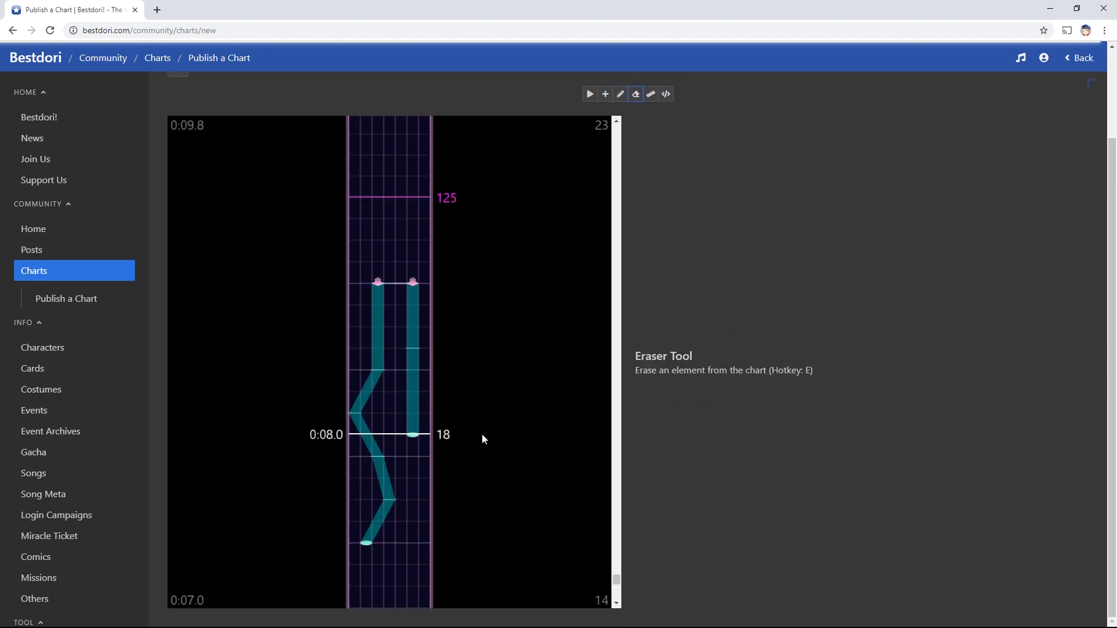
pyautogui.scroll(-4, 501, 428)
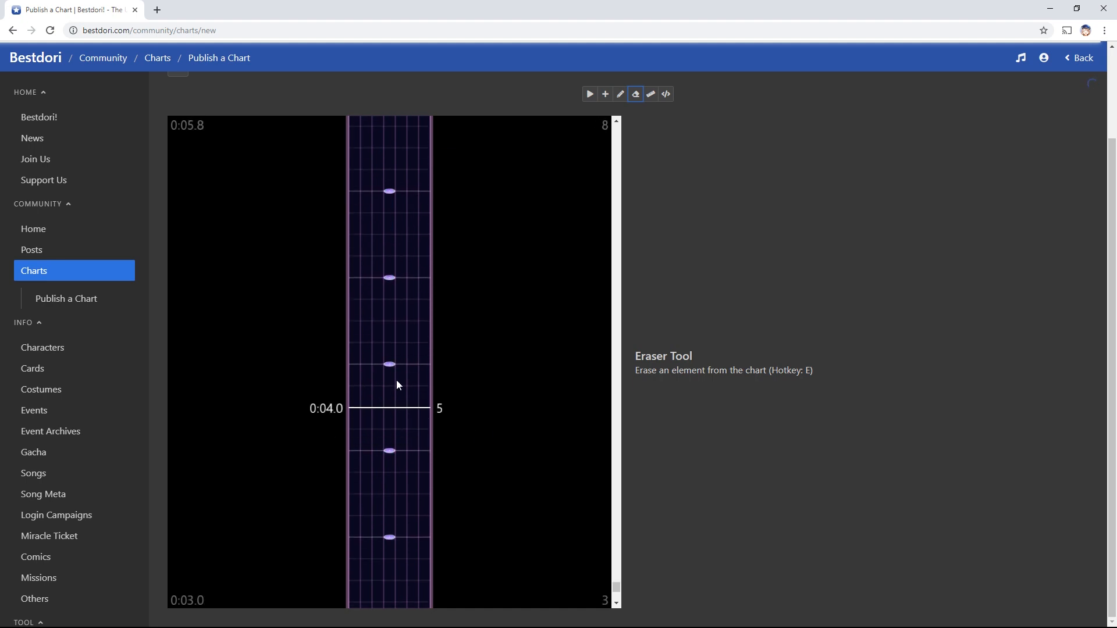
pyautogui.press('q')
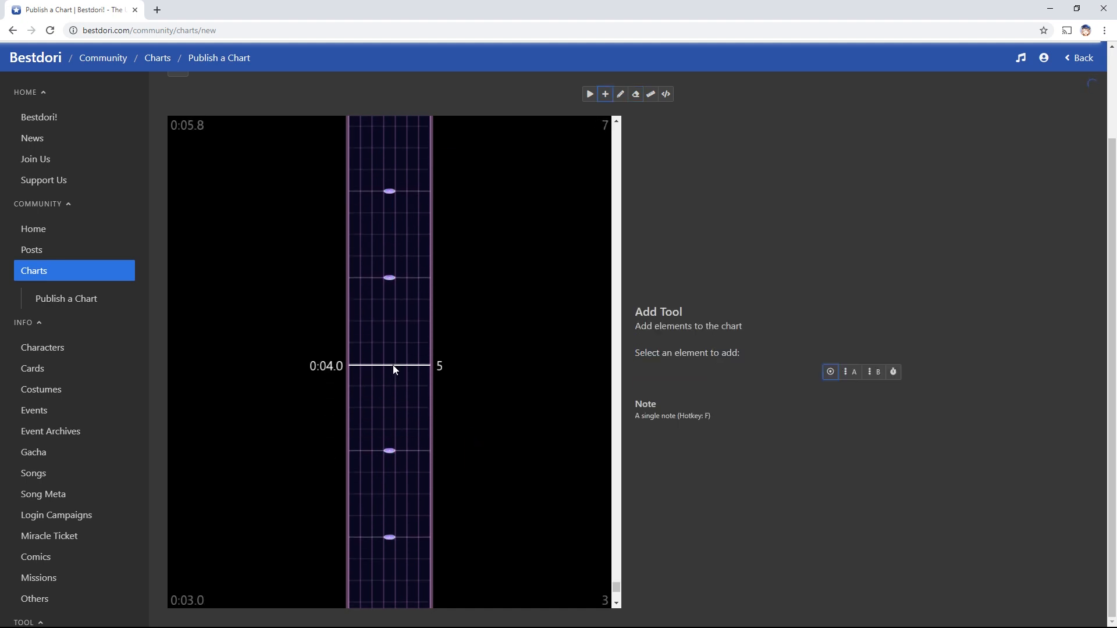
pyautogui.click(412, 320)
pyautogui.press('e')
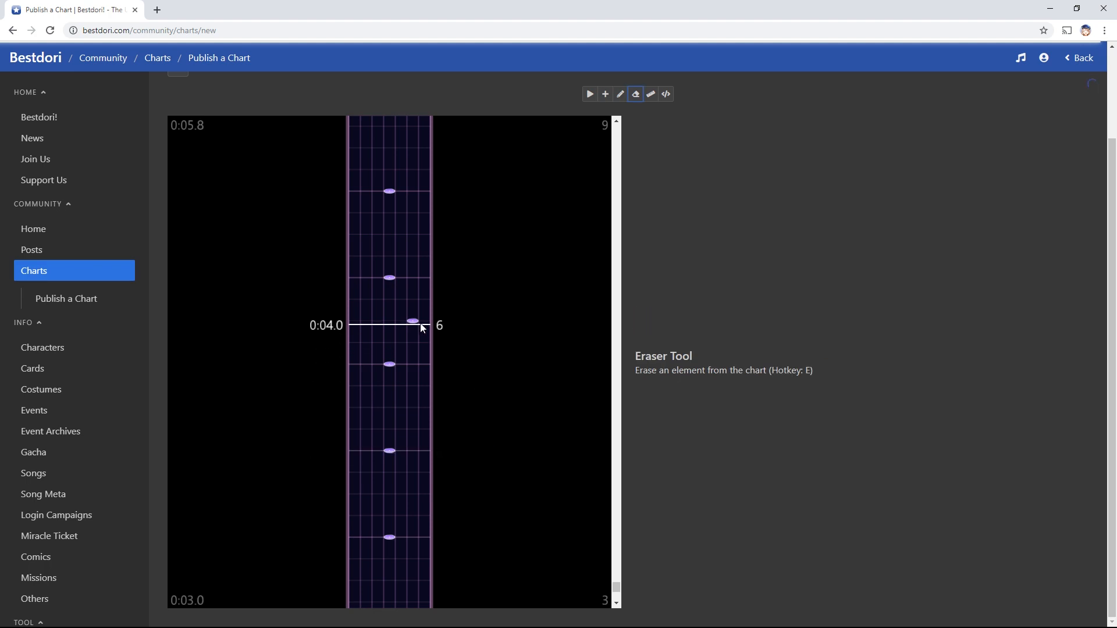
pyautogui.click(413, 320)
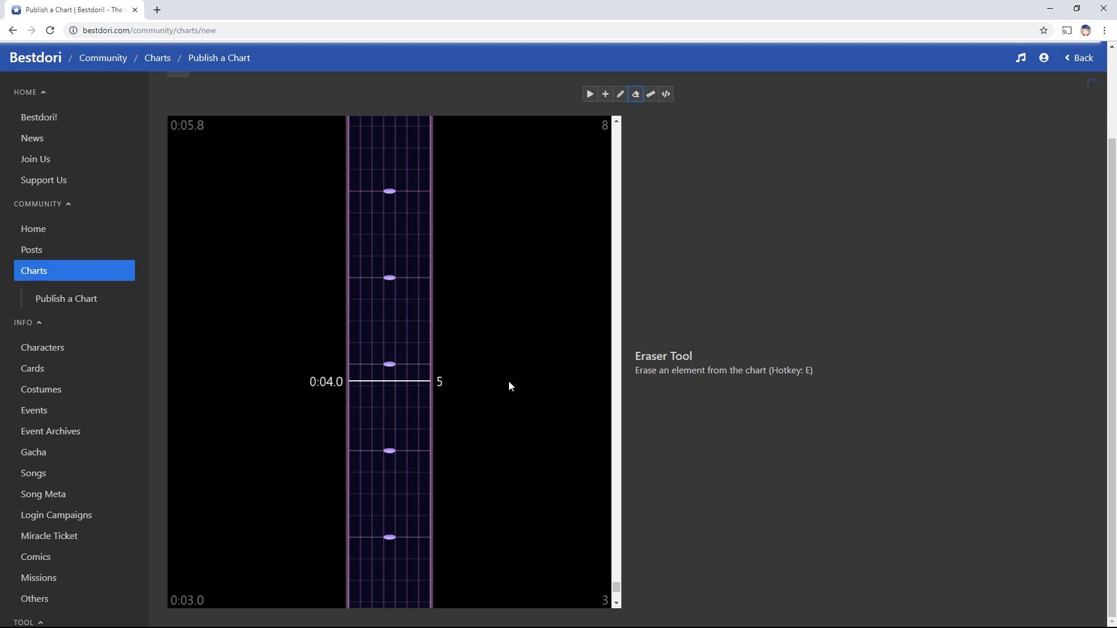
# Play back the chart from the lower section and stop it
pyautogui.press('r')
pyautogui.click(472, 459)
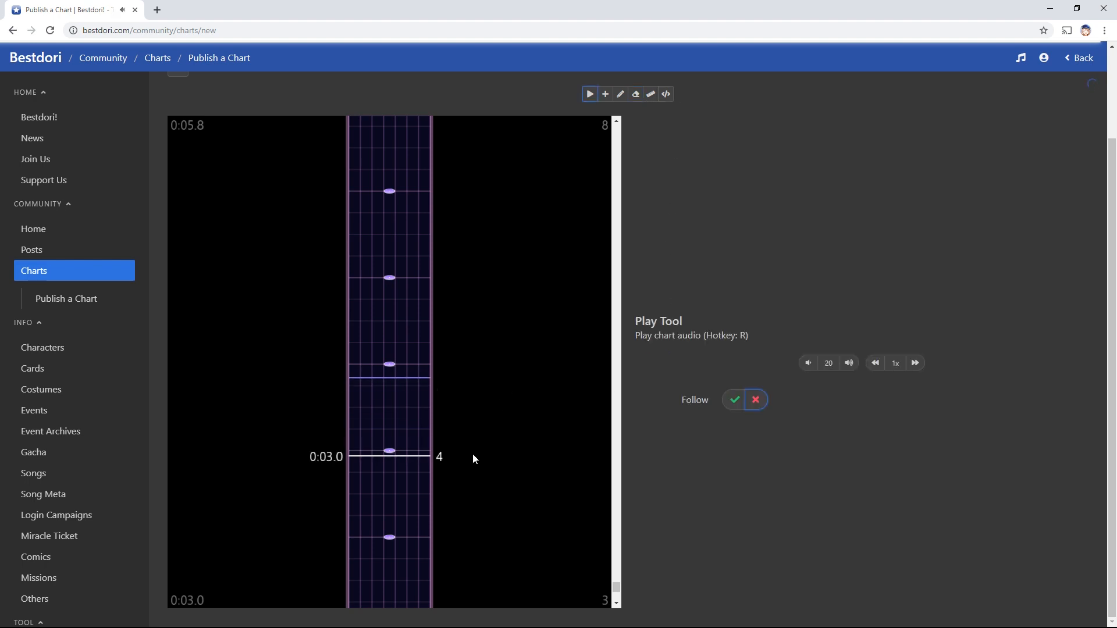
pyautogui.click(471, 437)
# Place a double note pair at 0:04.0, then erase it
pyautogui.press('1')
pyautogui.click(422, 323)
pyautogui.click(367, 323)
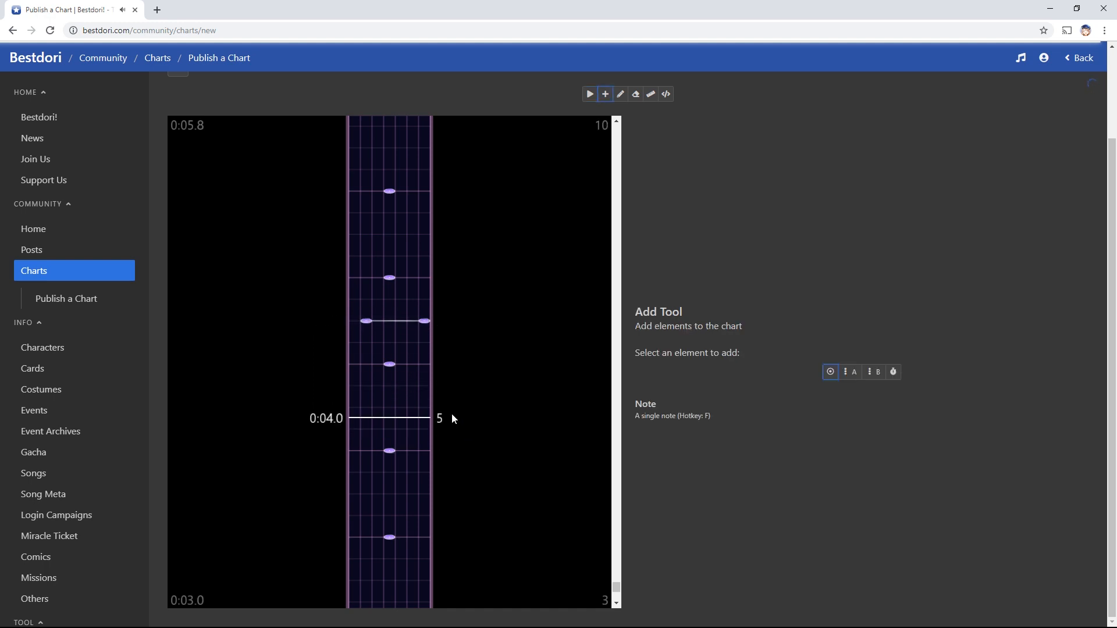
pyautogui.press('e')
pyautogui.click(426, 320)
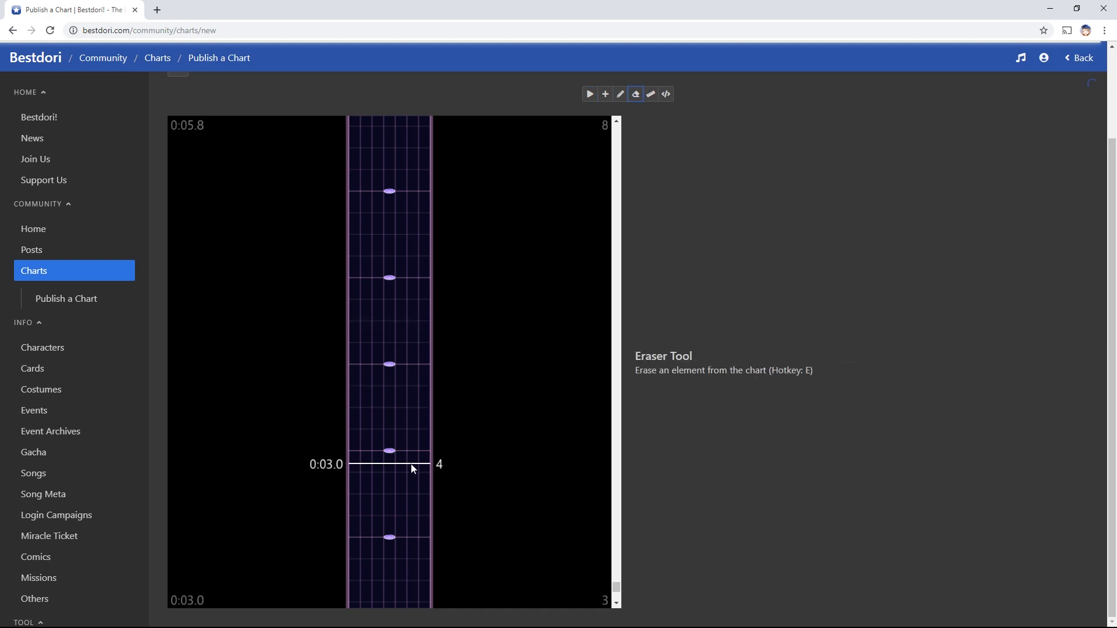
# Bring up the Grid tool's resolution choices
pyautogui.press('1')
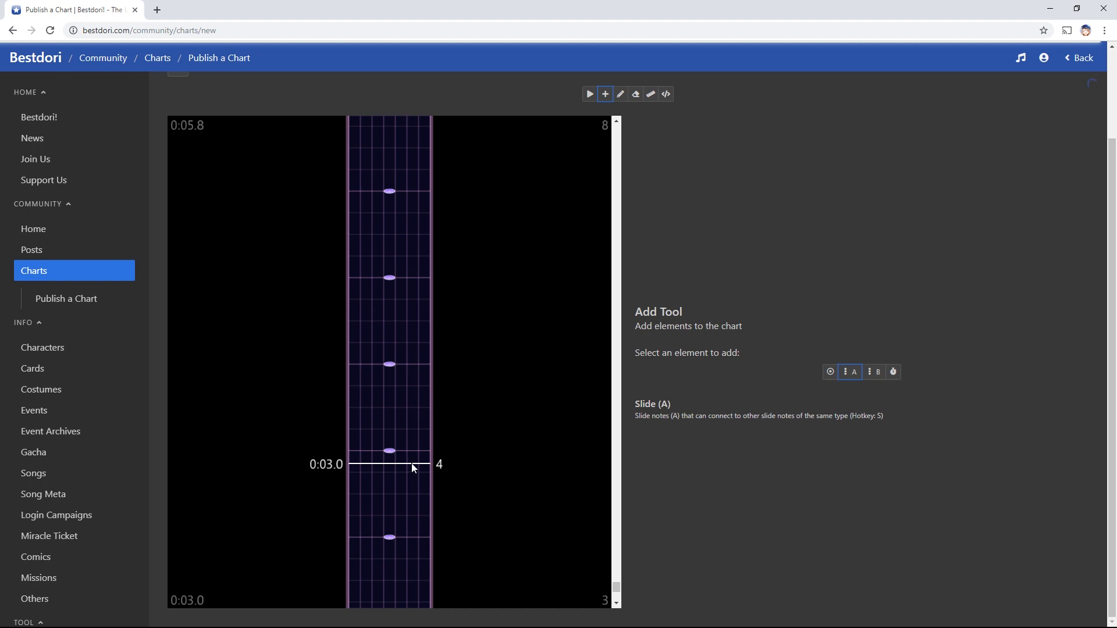
pyautogui.press('2')
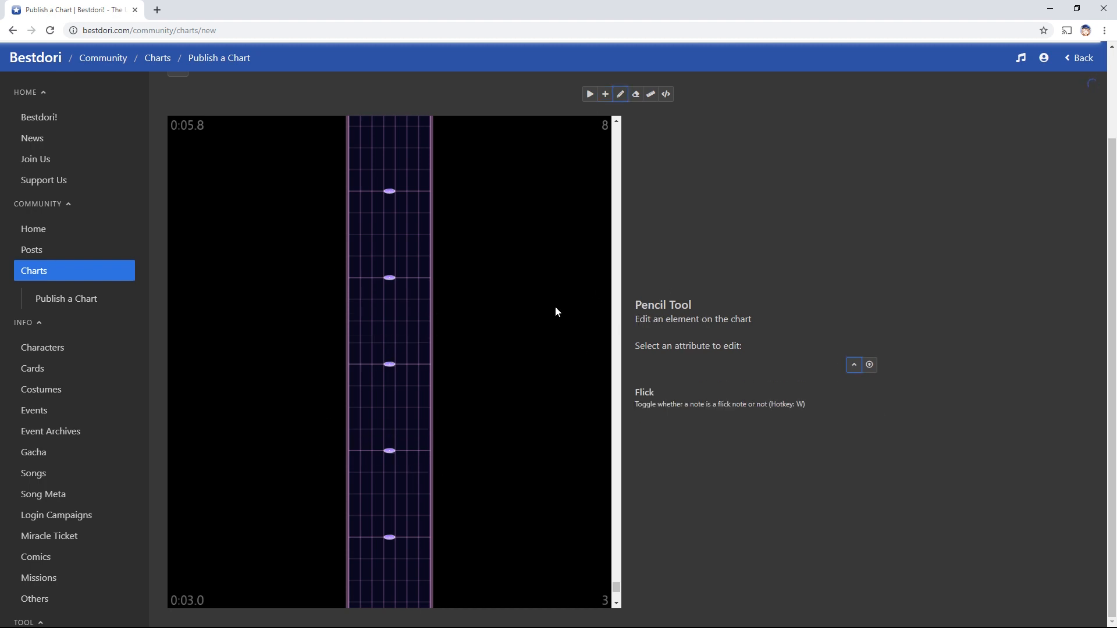
pyautogui.press('4')
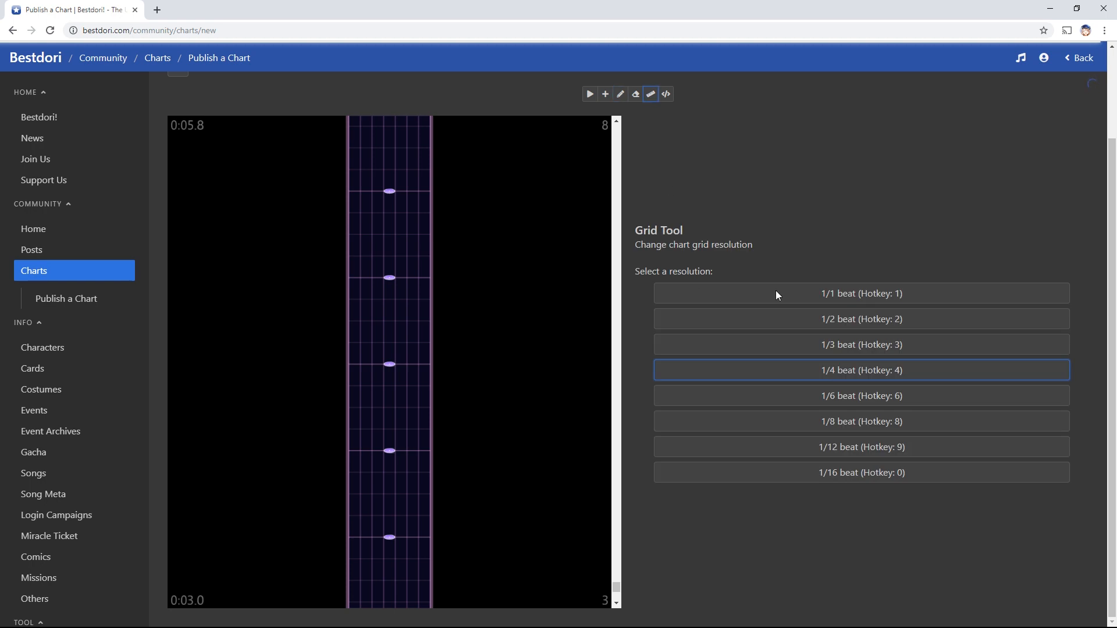
# Reopen the grid settings and try the 1/8 and 1/1 beat resolutions
pyautogui.scroll(-3, 453, 406)
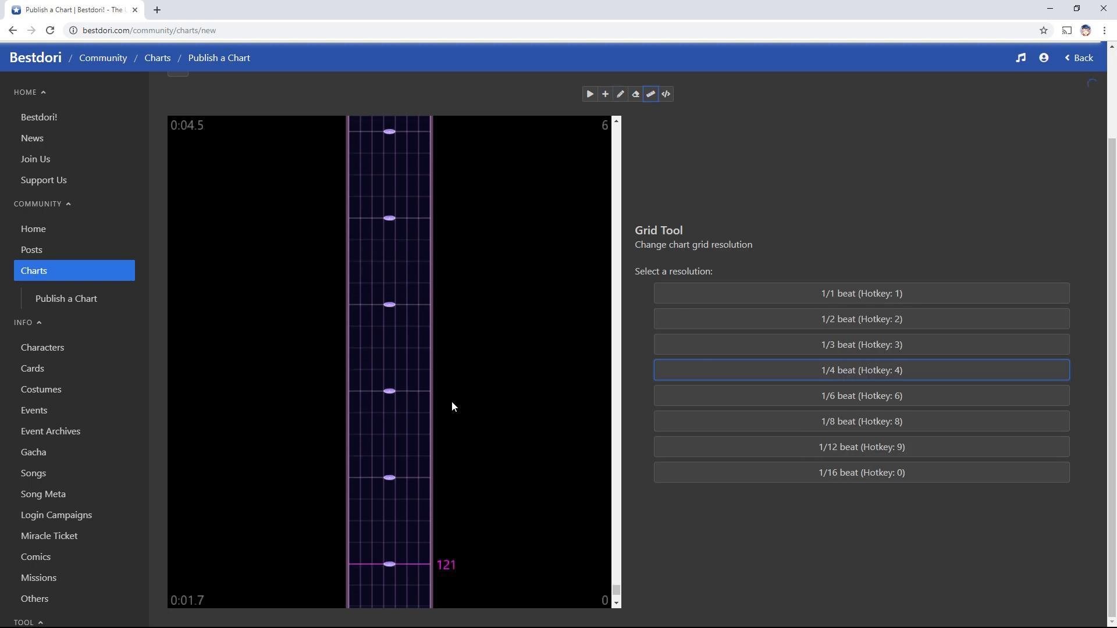
pyautogui.scroll(-3, 452, 400)
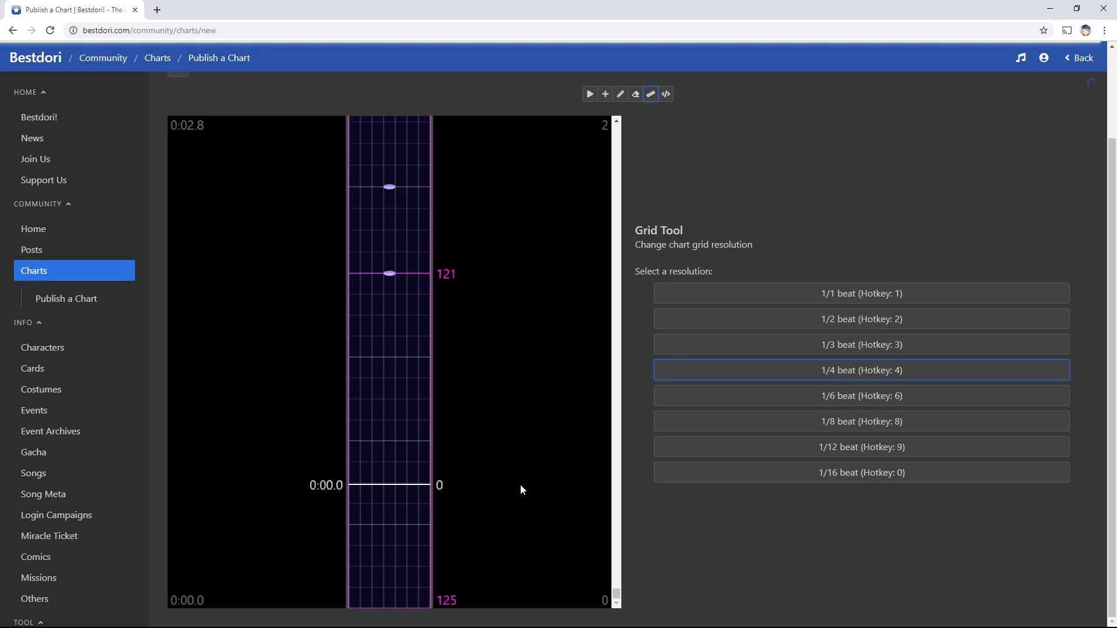
pyautogui.press('r')
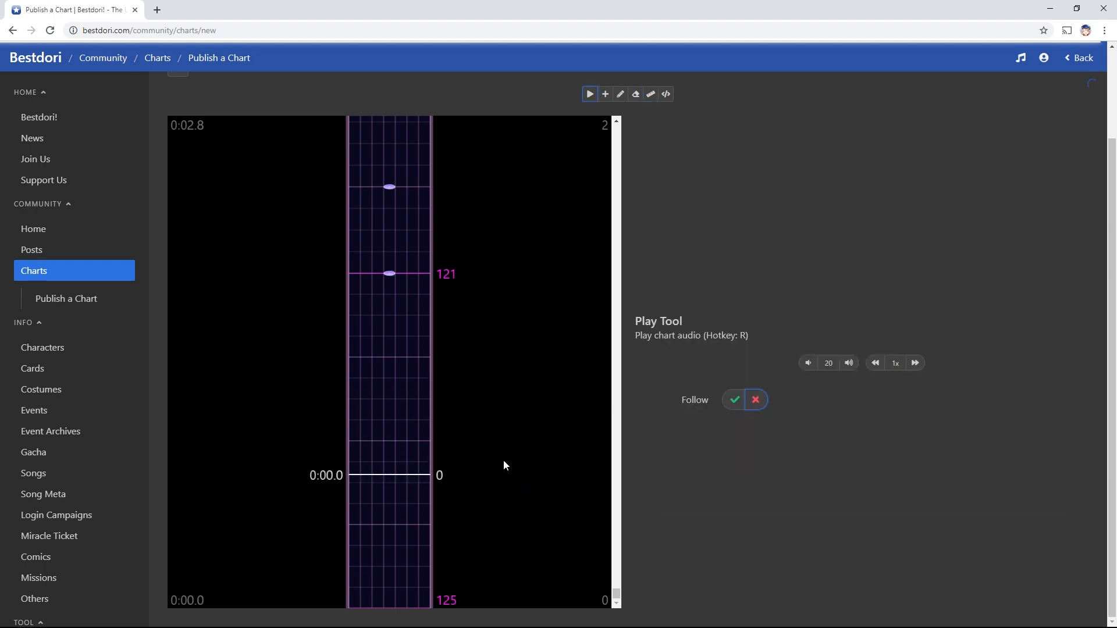
pyautogui.scroll(2, 381, 549)
pyautogui.scroll(1, 383, 512)
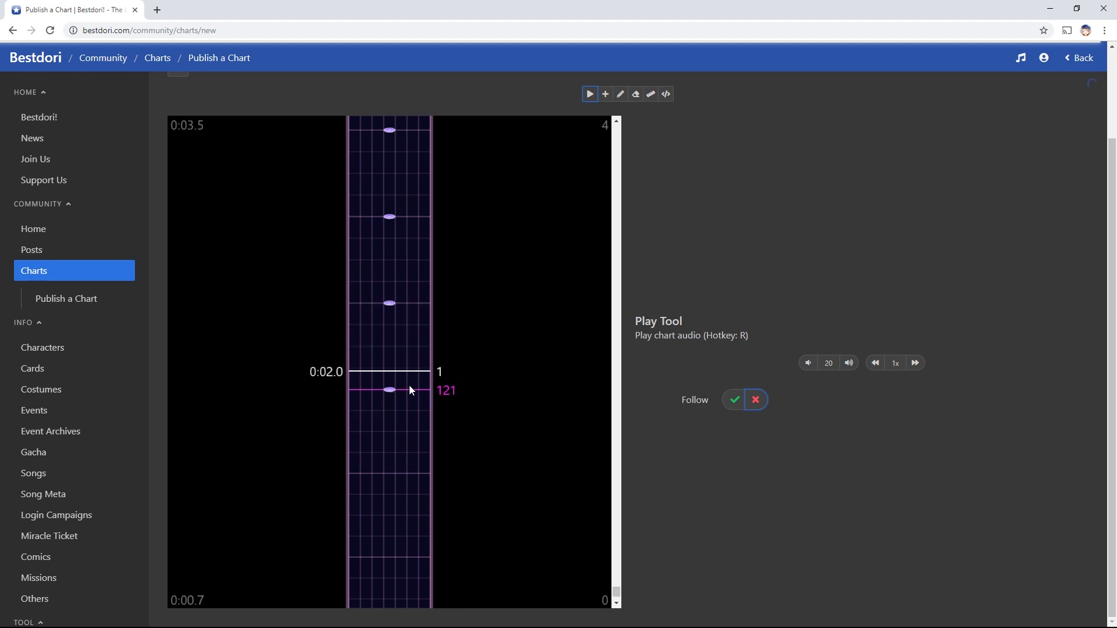
pyautogui.click(651, 95)
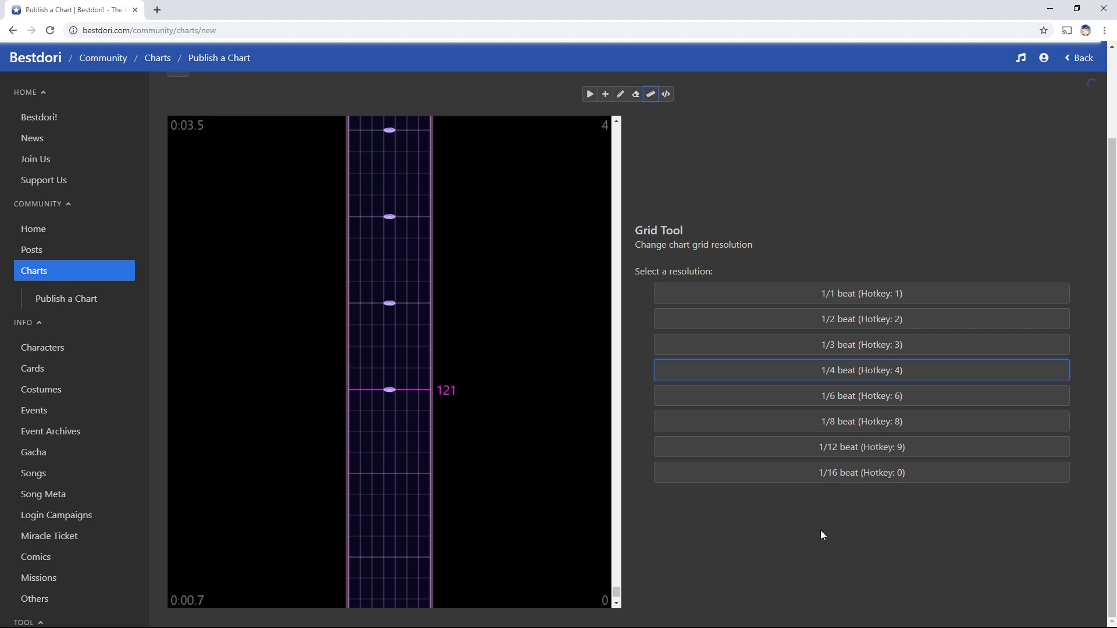
pyautogui.click(871, 420)
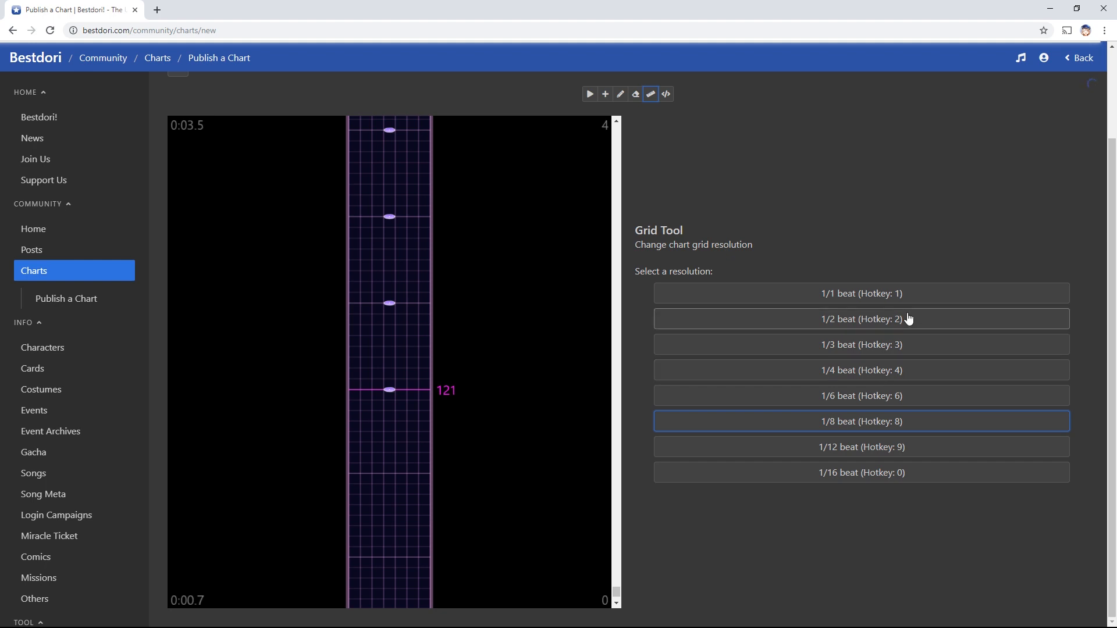
pyautogui.click(901, 296)
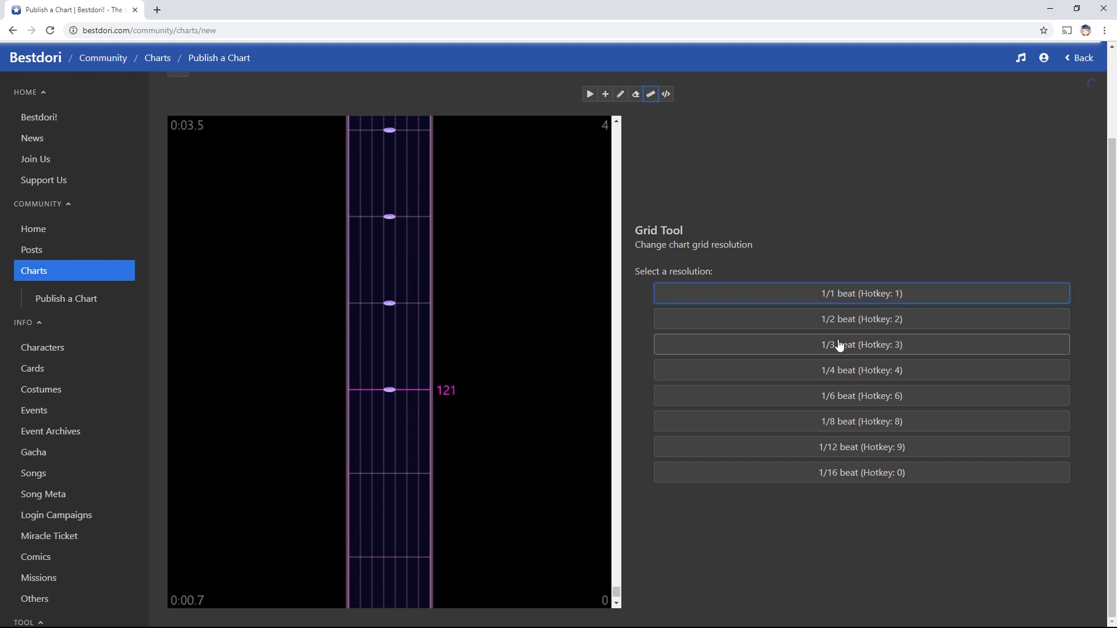
# Compare 1/4, 1/8 and 1/6, settling the grid on 1/6-beat snapping
pyautogui.scroll(3, 494, 399)
pyautogui.scroll(1, 459, 336)
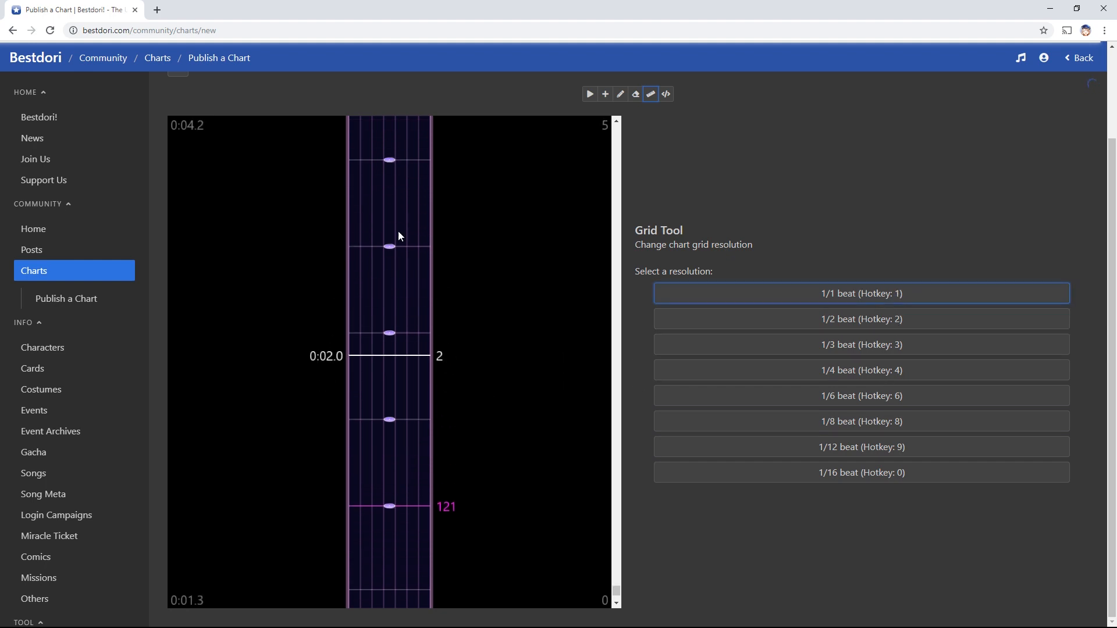
pyautogui.scroll(-7, 412, 348)
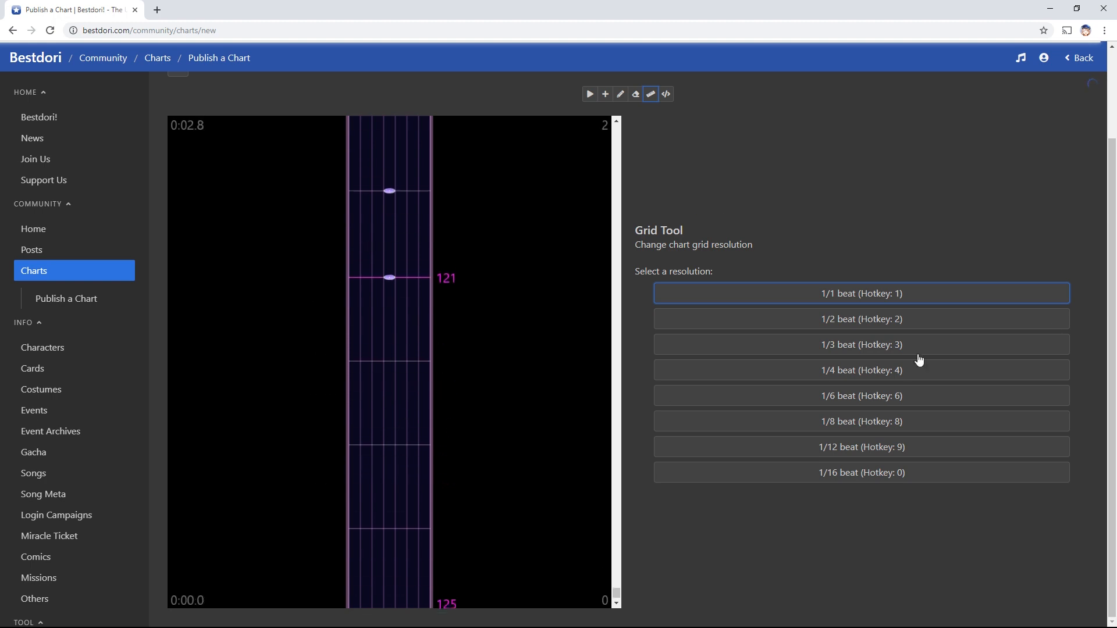
pyautogui.click(937, 369)
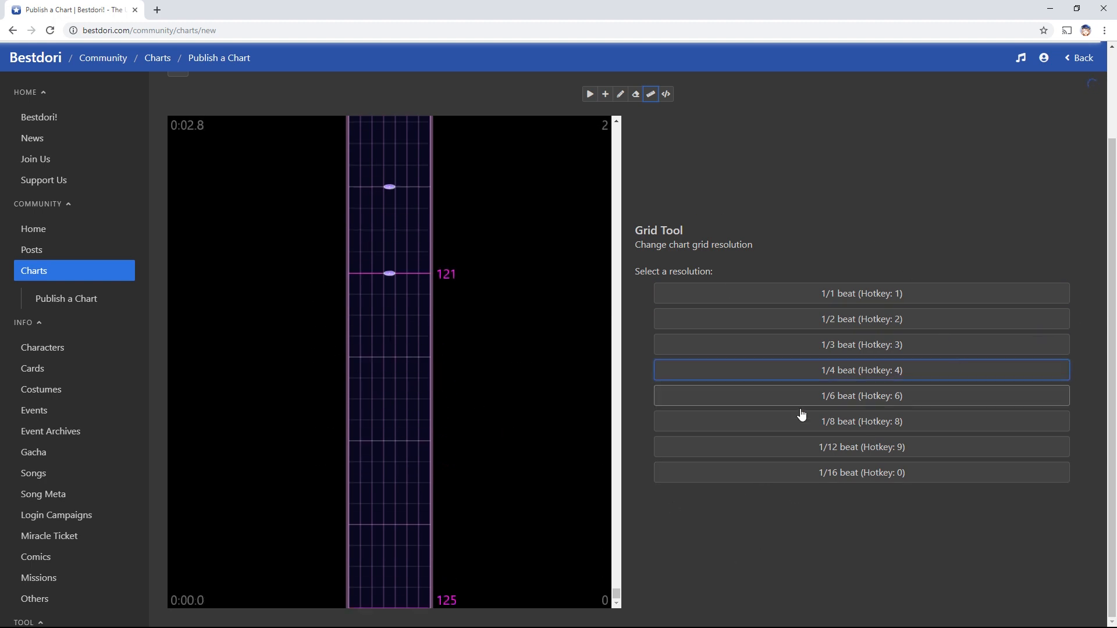
pyautogui.click(847, 434)
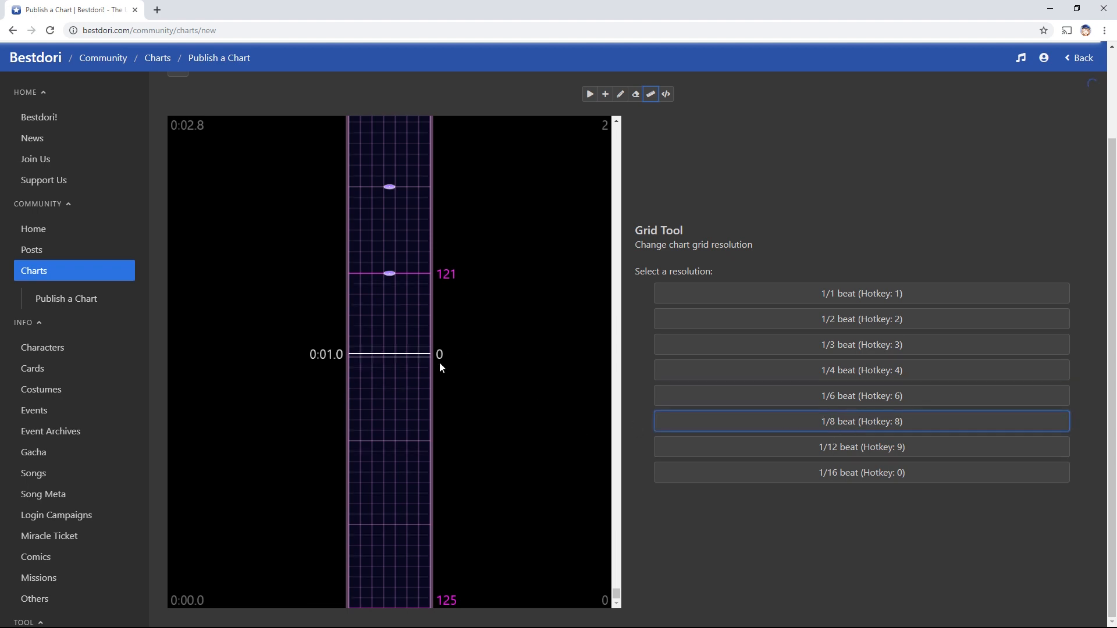
pyautogui.click(866, 398)
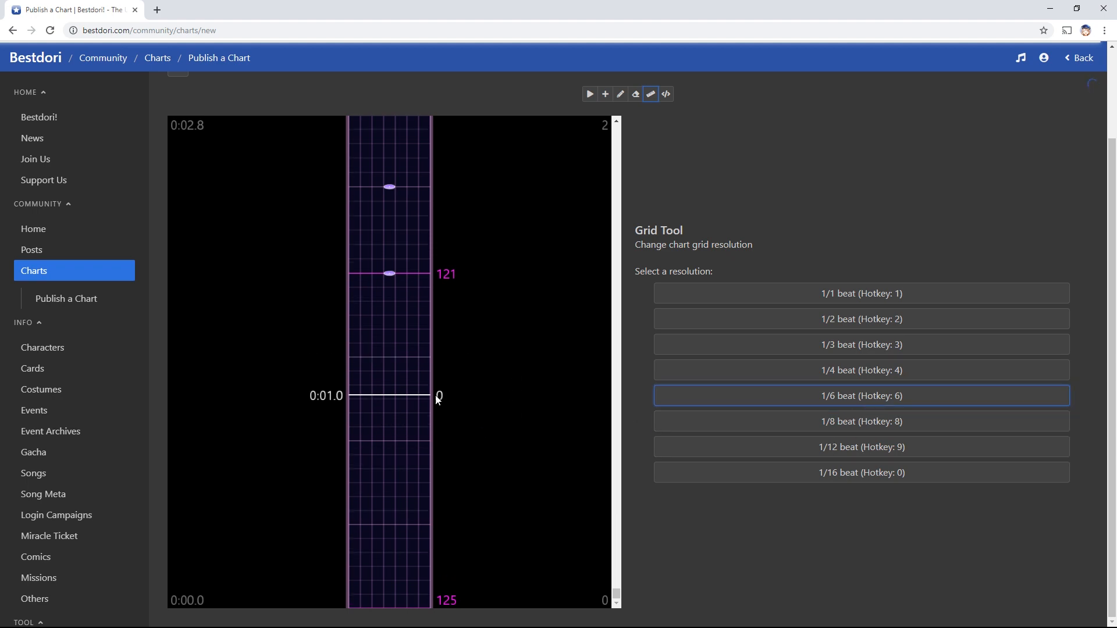
pyautogui.click(843, 377)
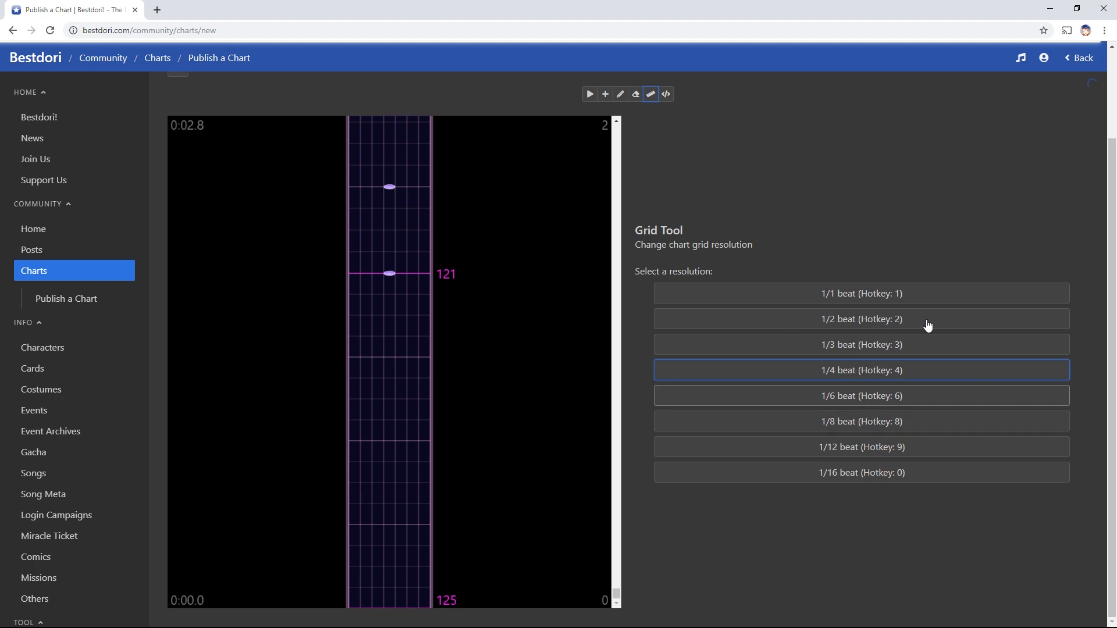
pyautogui.click(850, 398)
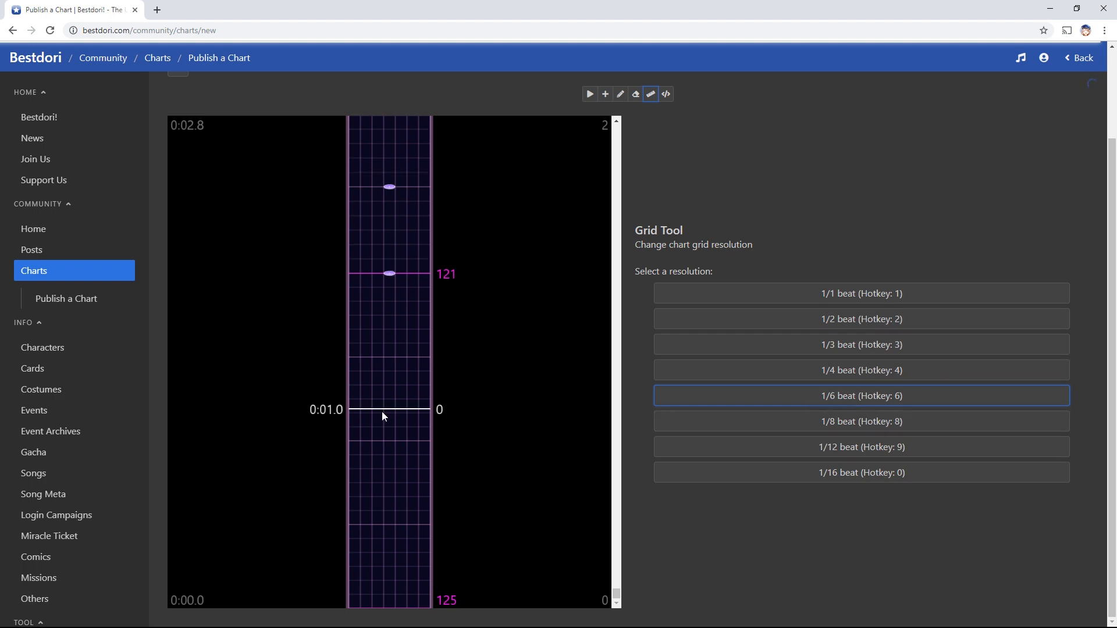
# Stack seven test notes in one lane around the 0:01.0 line
pyautogui.press('a')
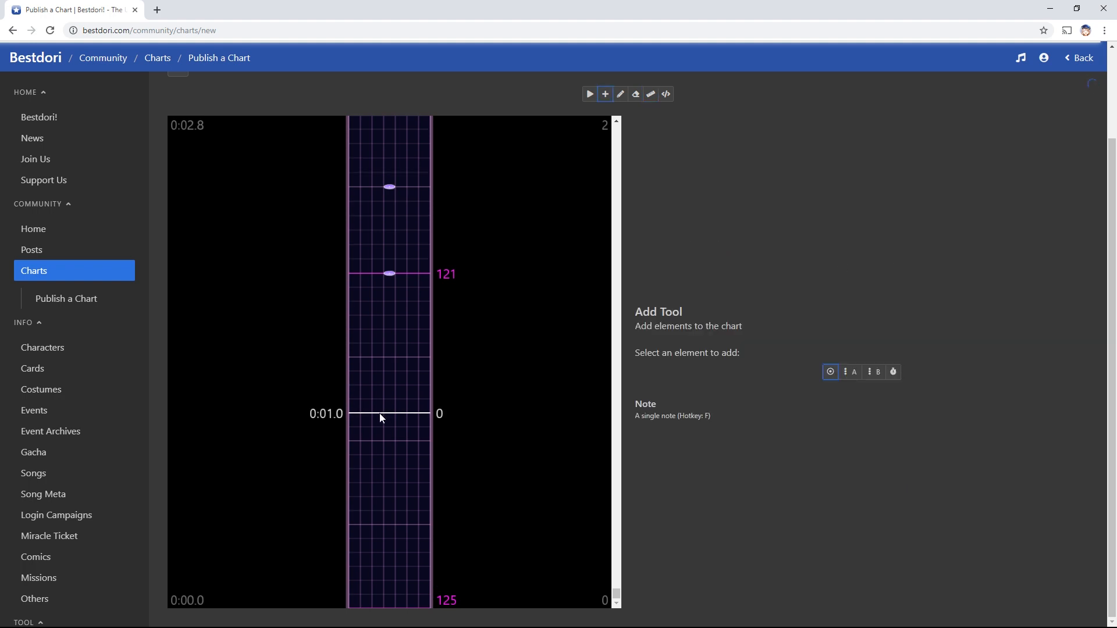
pyautogui.click(379, 414)
pyautogui.click(379, 428)
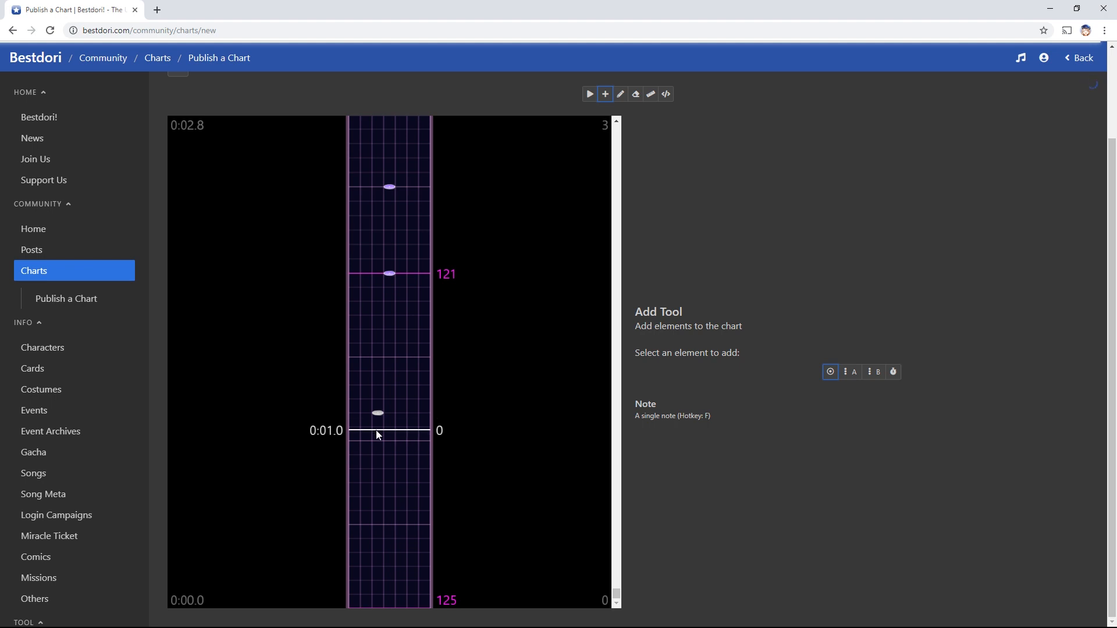
pyautogui.click(379, 399)
pyautogui.click(379, 385)
pyautogui.click(379, 372)
pyautogui.click(380, 358)
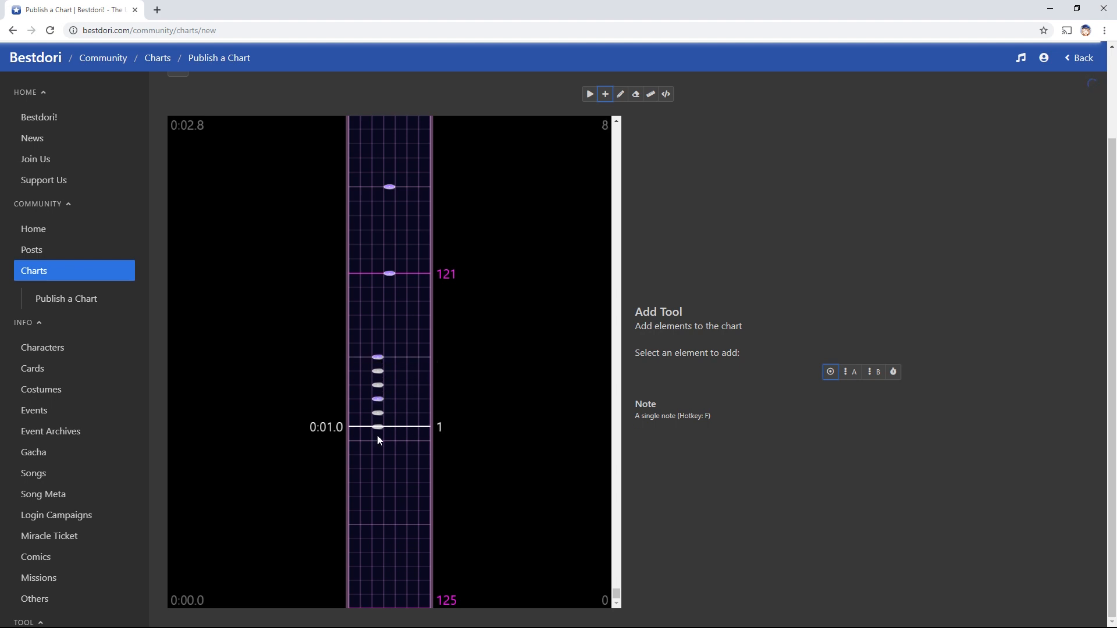
pyautogui.click(377, 441)
pyautogui.press('g')
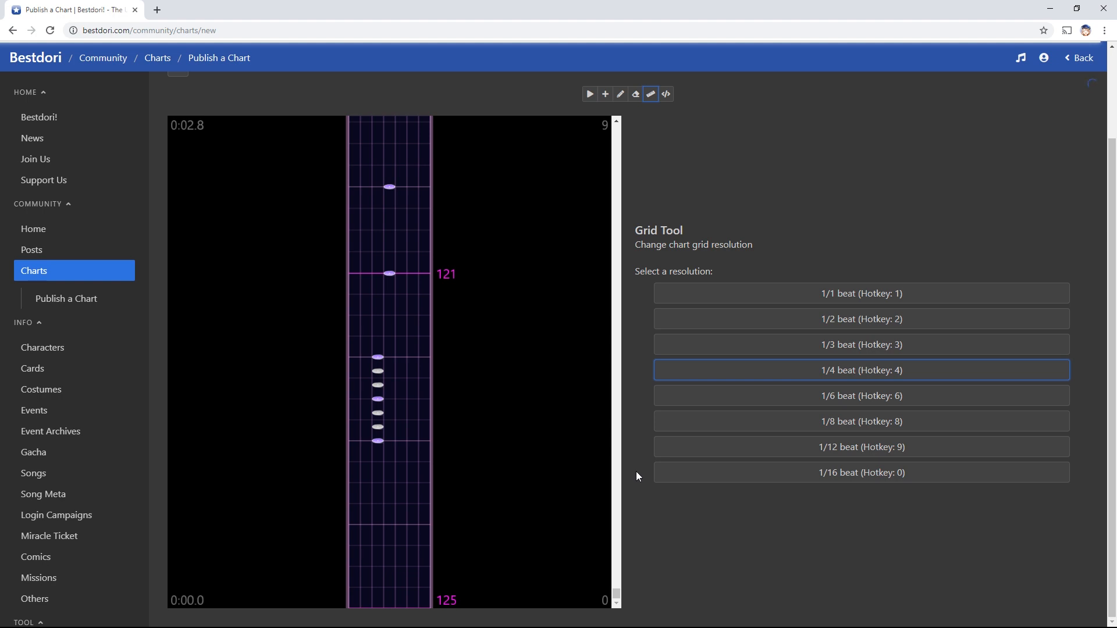
# Erase all seven test notes, down to the one at 0:00.0
pyautogui.press('e')
pyautogui.click(378, 370)
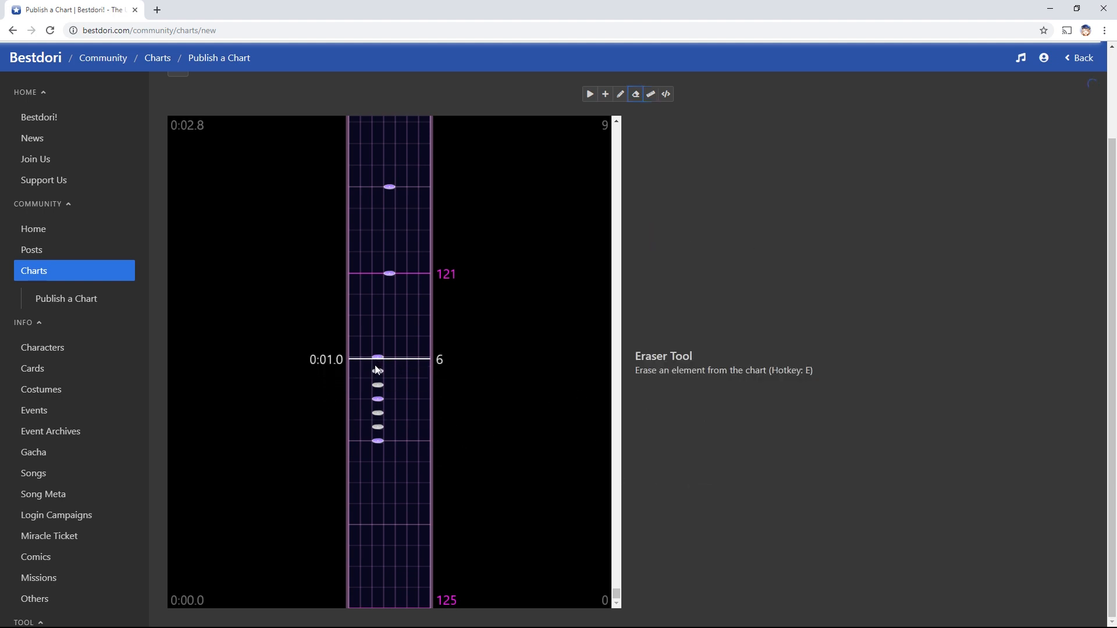
pyautogui.click(377, 356)
pyautogui.click(378, 385)
pyautogui.click(378, 399)
pyautogui.click(378, 412)
pyautogui.click(378, 427)
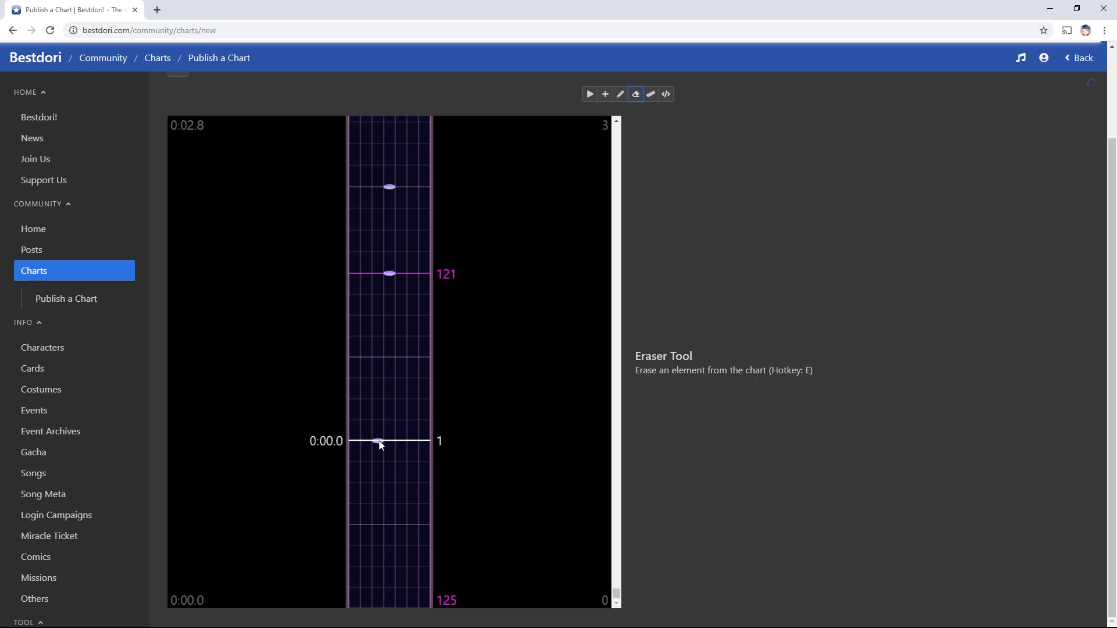
pyautogui.click(378, 441)
# Export the chart's source JSON from the Source Tool and copy it
pyautogui.click(666, 95)
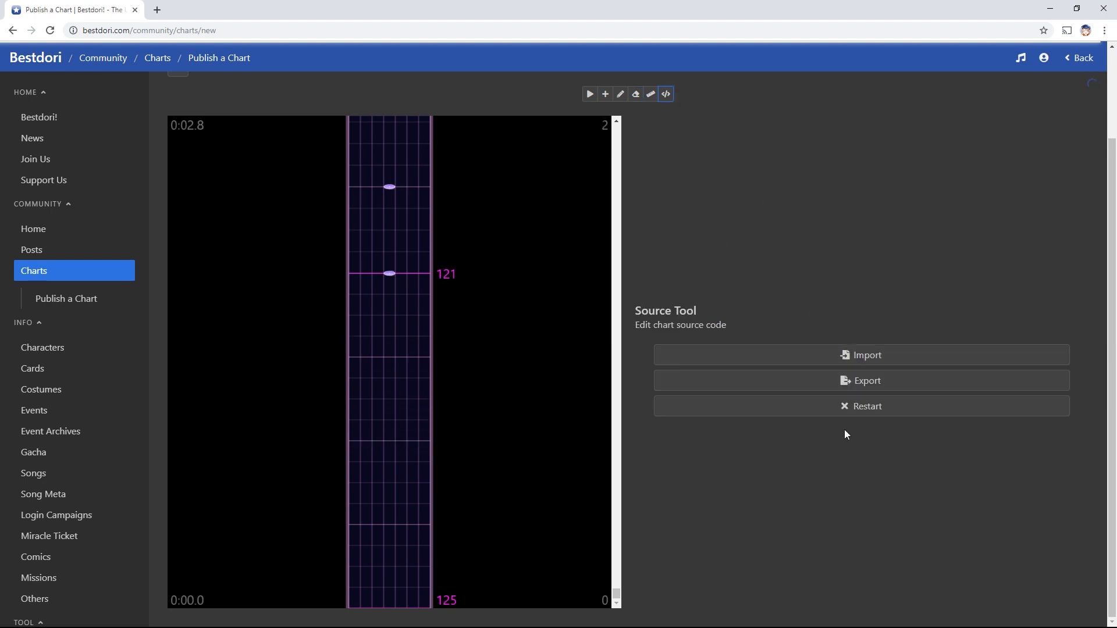
pyautogui.click(822, 381)
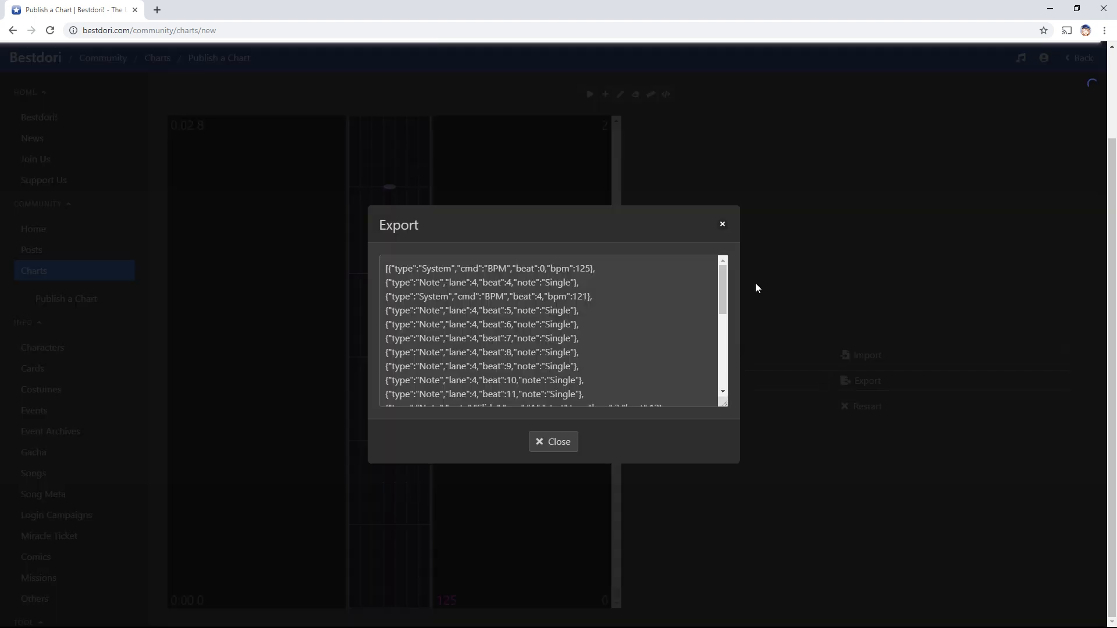
pyautogui.moveTo(722, 285)
pyautogui.mouseDown()
pyautogui.moveTo(724, 387)
pyautogui.moveTo(723, 282)
pyautogui.mouseUp()
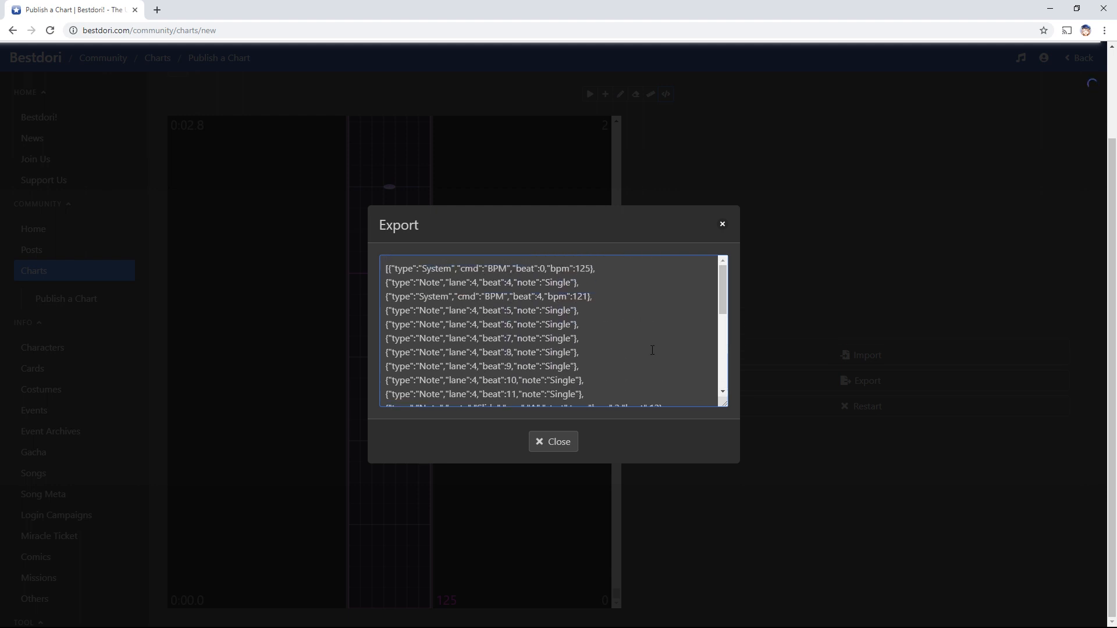
pyautogui.hotkey('ctrl', 'a')
pyautogui.click(573, 444)
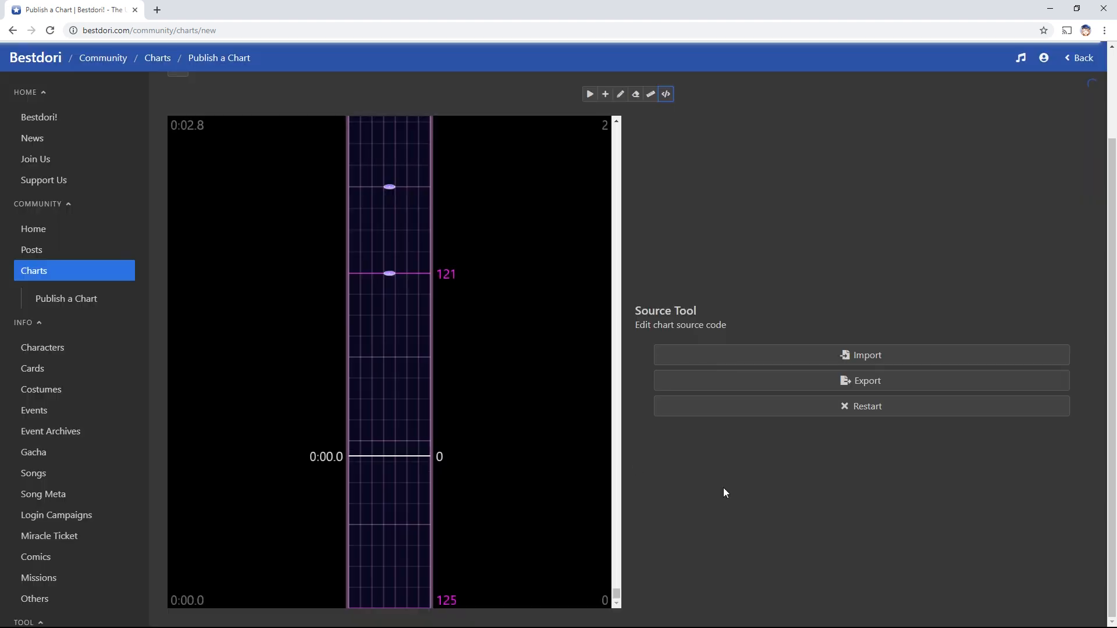
# Import the pasted chart JSON and confirm to replace the chart
pyautogui.click(831, 361)
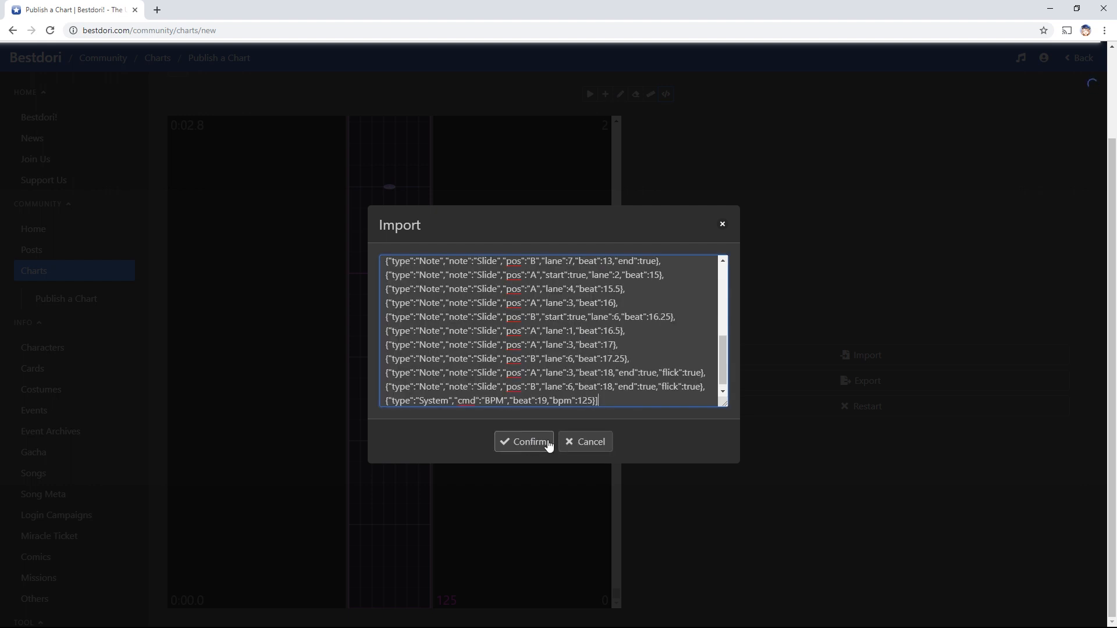
pyautogui.click(544, 443)
pyautogui.scroll(10, 498, 353)
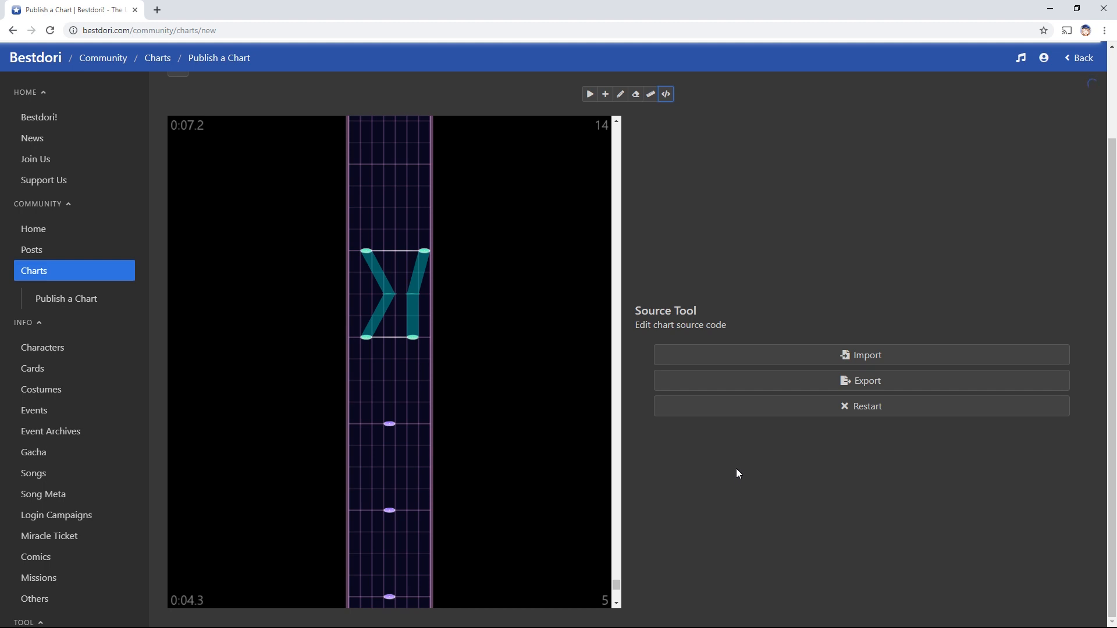
# Visit the Info tab, return to Chart, then scroll the Preview's full chart overview
pyautogui.scroll(2, 622, 169)
pyautogui.click(575, 140)
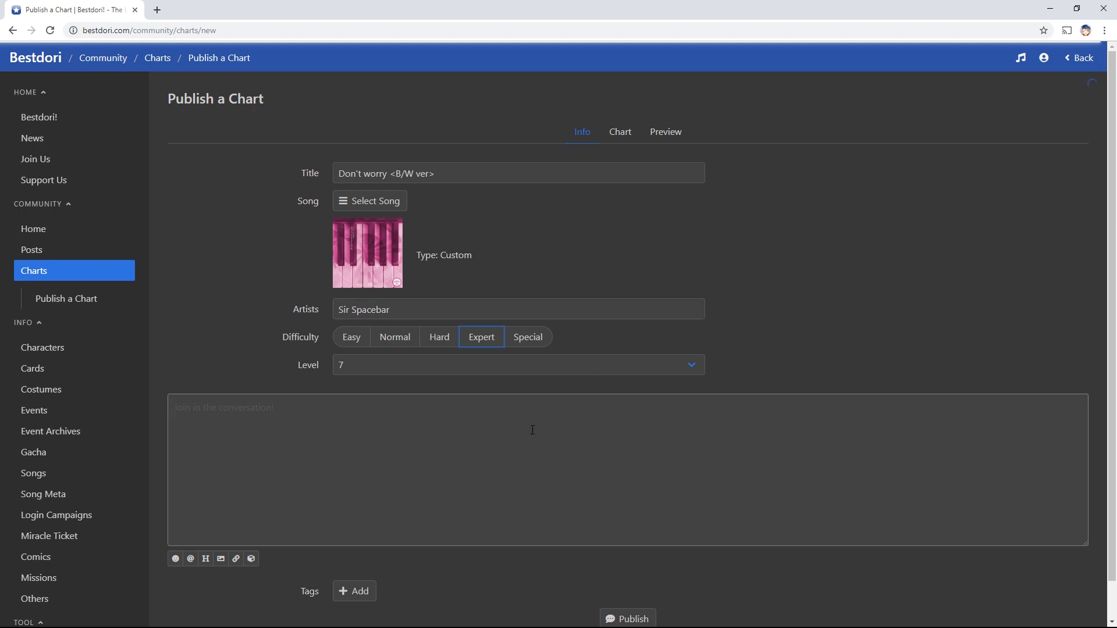
pyautogui.click(627, 128)
pyautogui.scroll(-2, 777, 271)
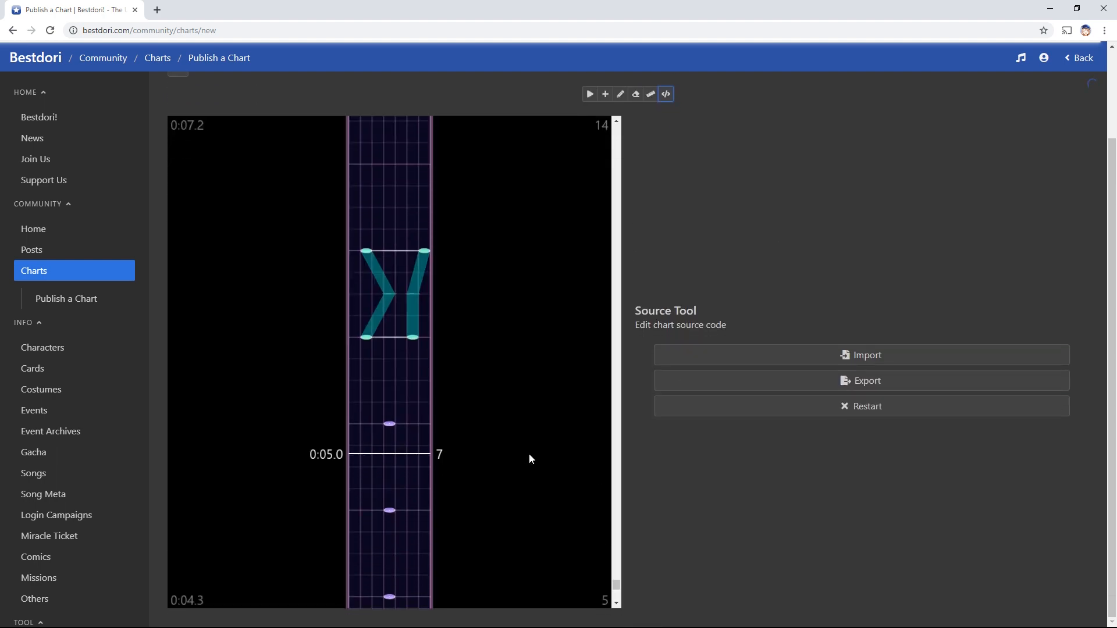
pyautogui.scroll(2, 529, 452)
pyautogui.scroll(2, 669, 354)
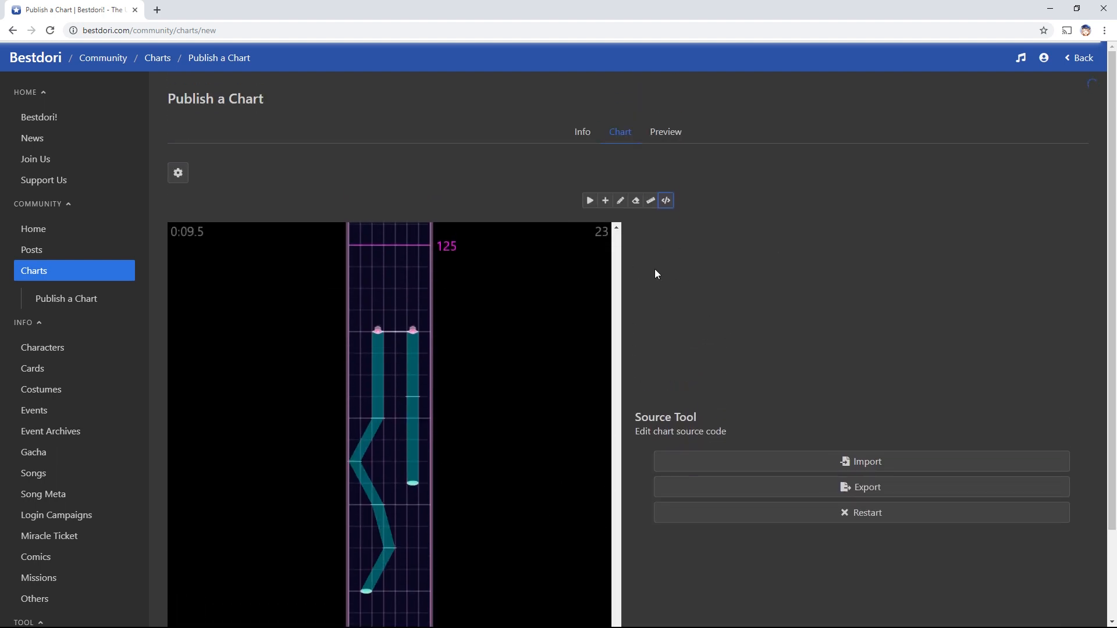
pyautogui.click(666, 133)
pyautogui.scroll(-5, 701, 212)
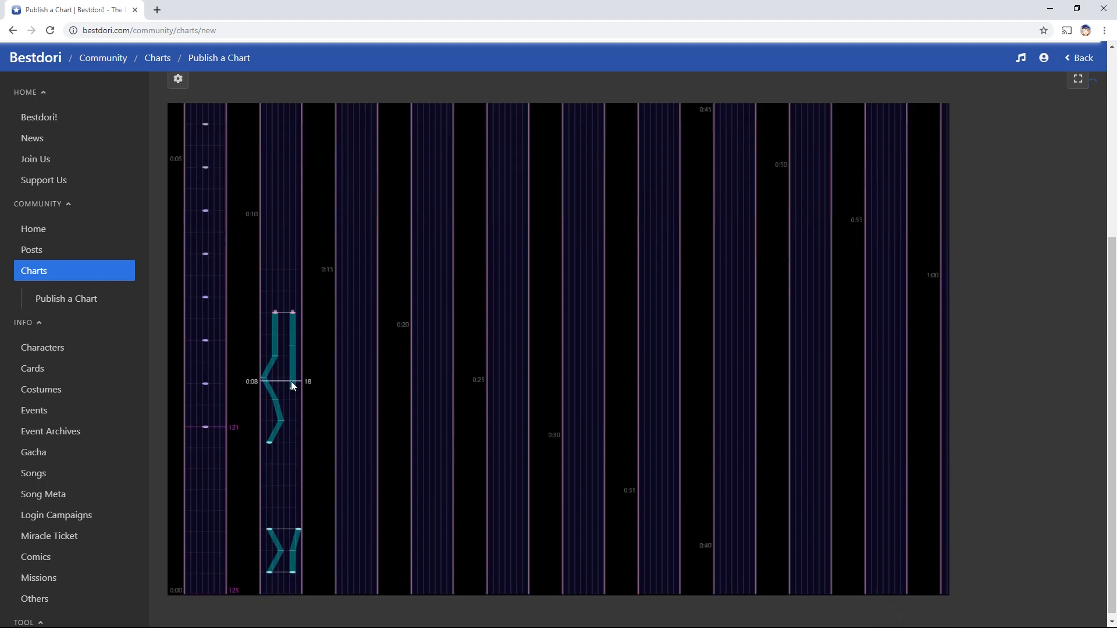
pyautogui.scroll(5, 349, 367)
# Switch the preview to the 3-D simulator and set its lane design to 3
pyautogui.click(644, 227)
pyautogui.scroll(-5, 640, 222)
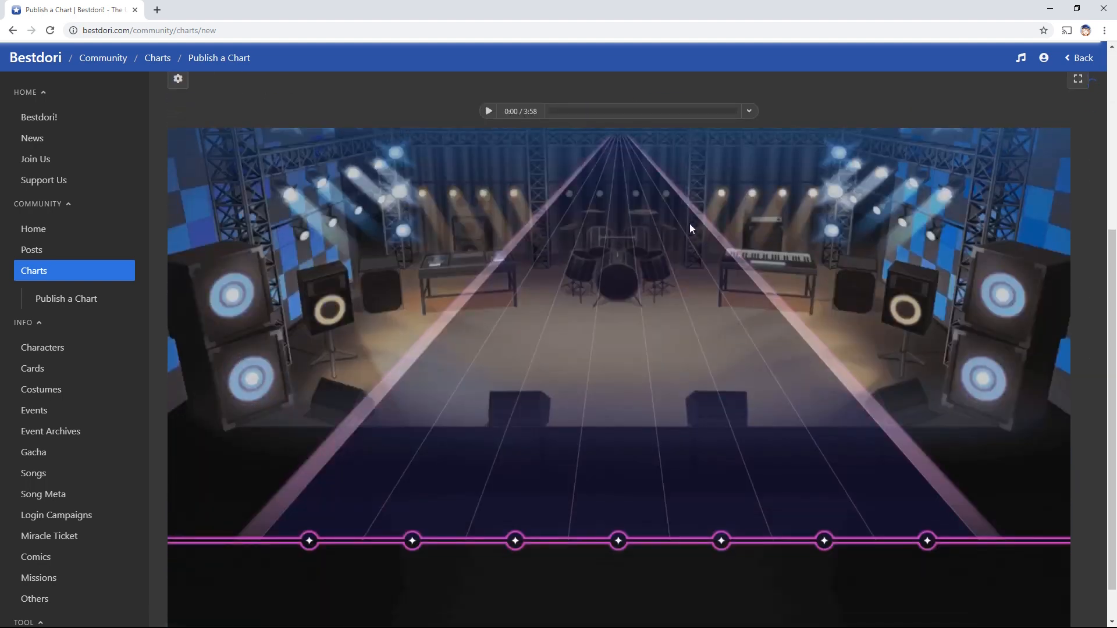
pyautogui.scroll(5, 402, 539)
pyautogui.scroll(-4, 403, 517)
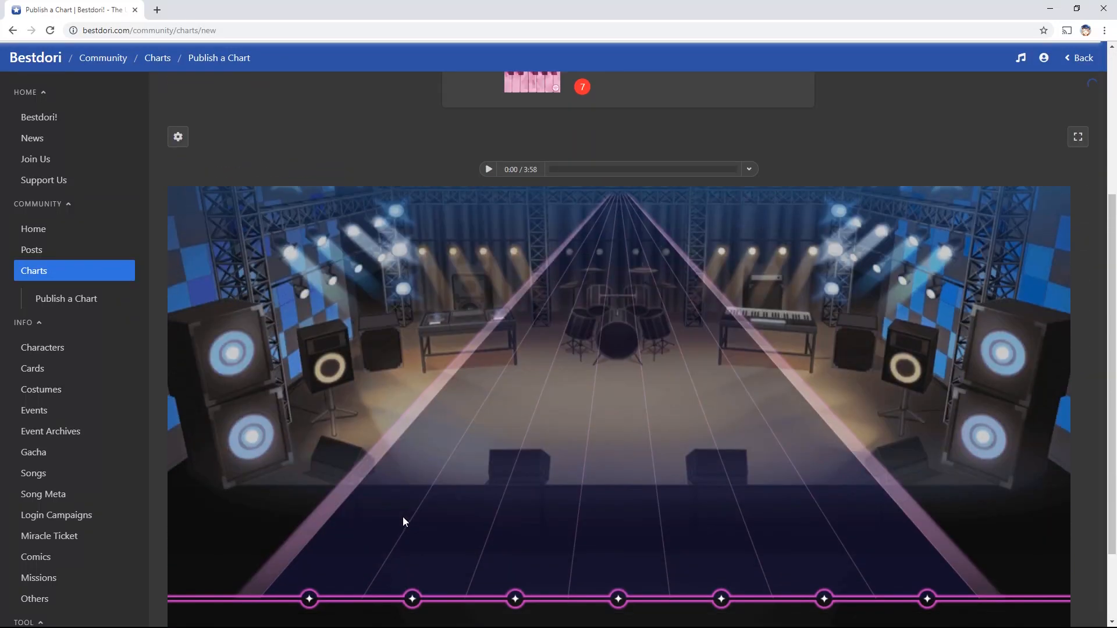
pyautogui.click(186, 143)
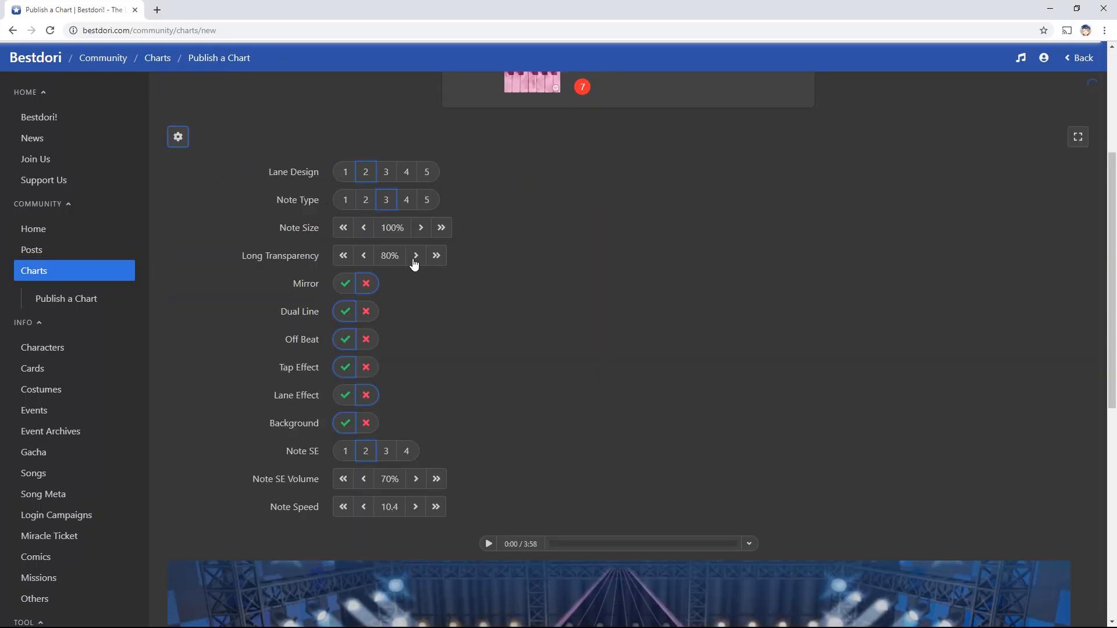
pyautogui.scroll(-1, 419, 203)
pyautogui.click(390, 123)
# Play the chart's opening notes in the simulator, then pause playback
pyautogui.scroll(-4, 469, 186)
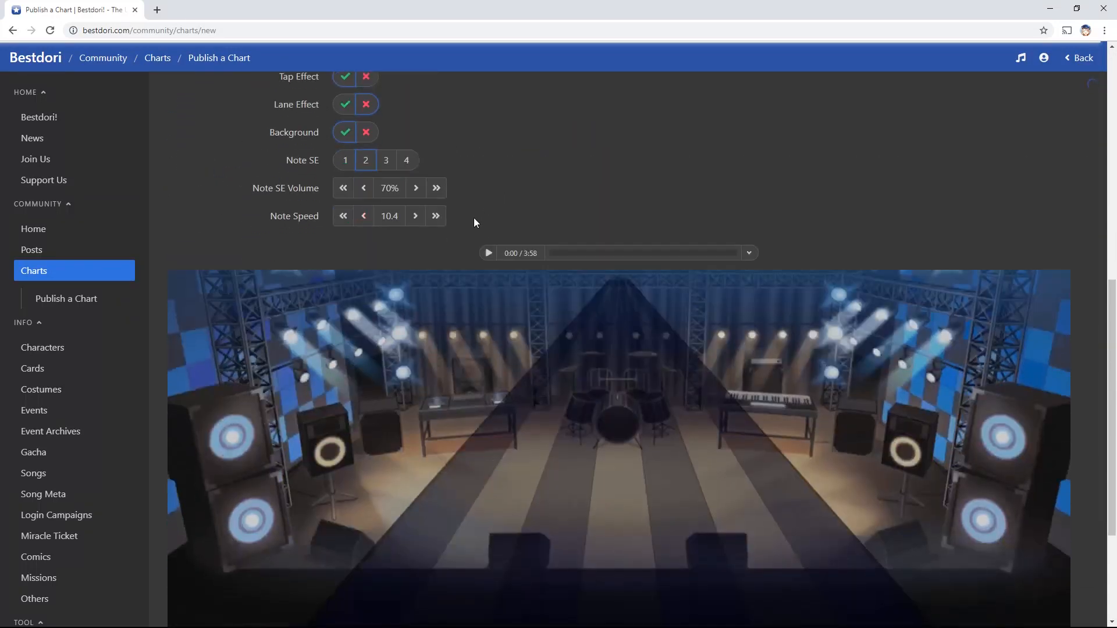
pyautogui.scroll(4, 474, 218)
pyautogui.scroll(-6, 469, 384)
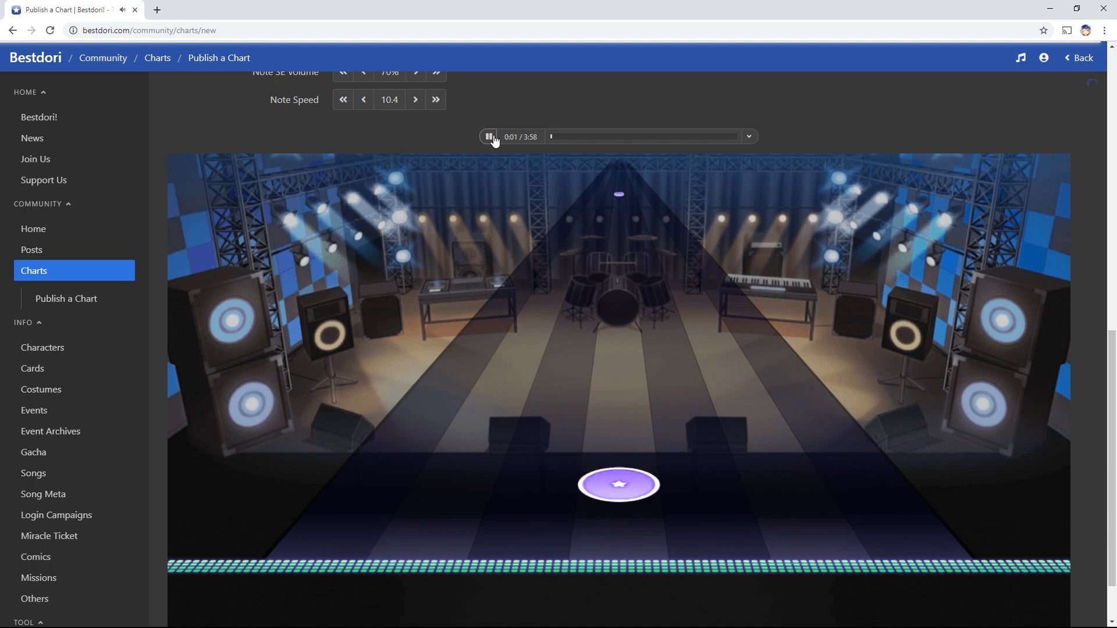
pyautogui.click(491, 137)
pyautogui.scroll(3, 789, 440)
pyautogui.scroll(9, 826, 514)
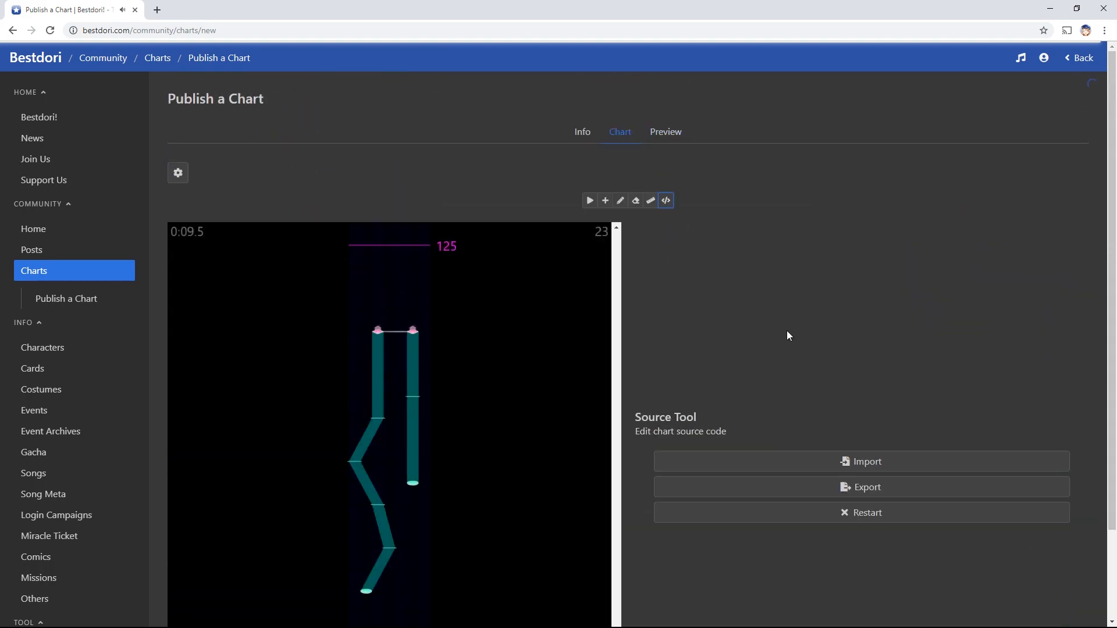
# In the chart editor's display settings, set lane design back to 2
pyautogui.scroll(-2, 792, 419)
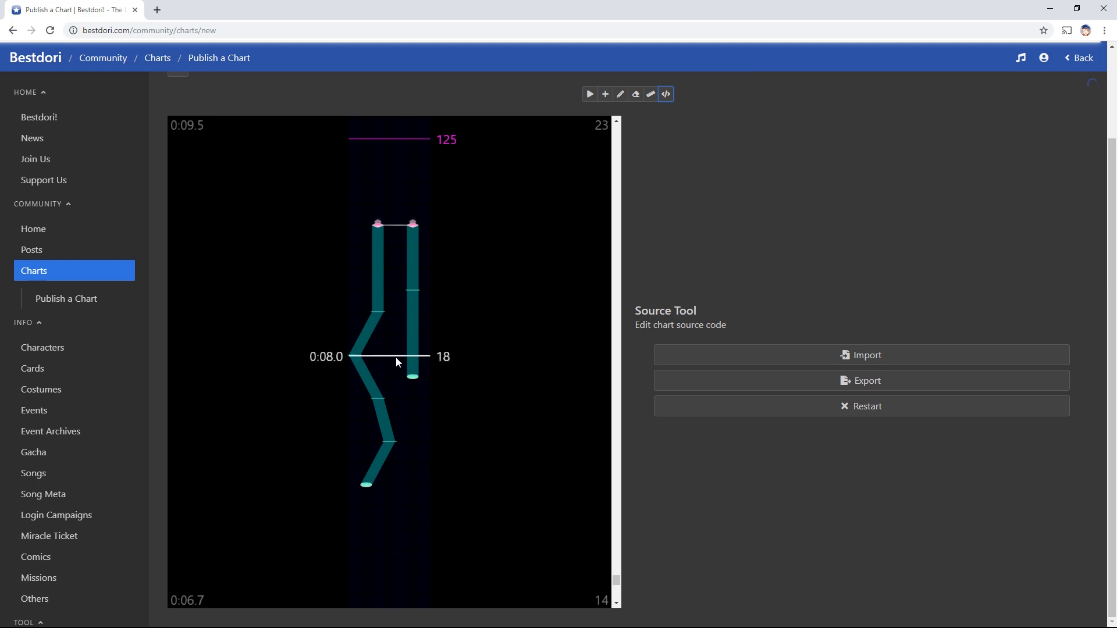
pyautogui.scroll(1, 495, 276)
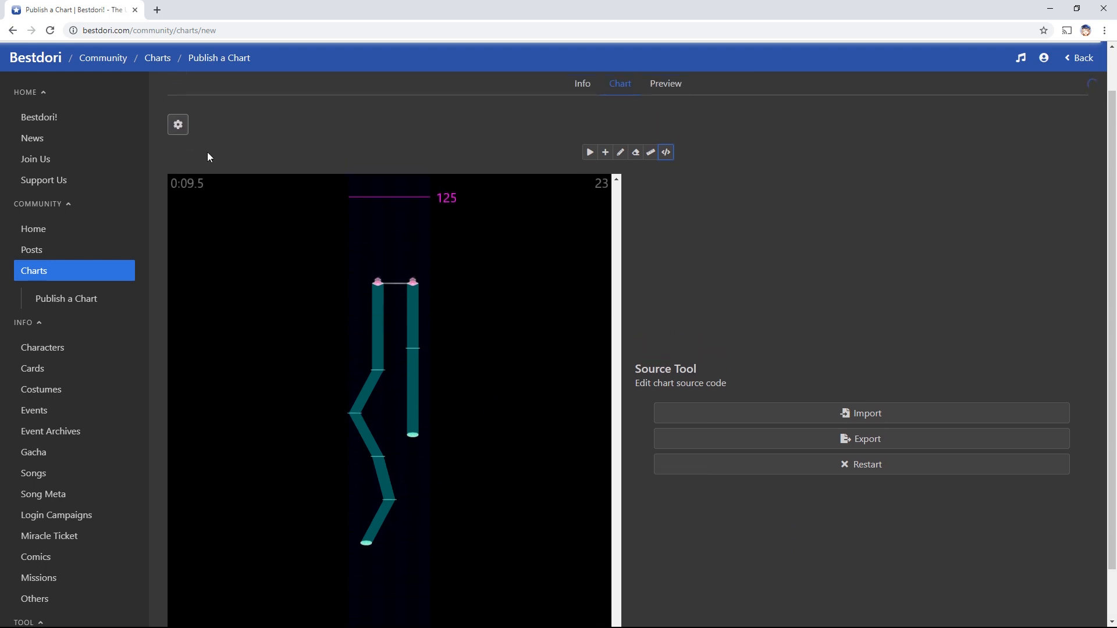
pyautogui.click(181, 126)
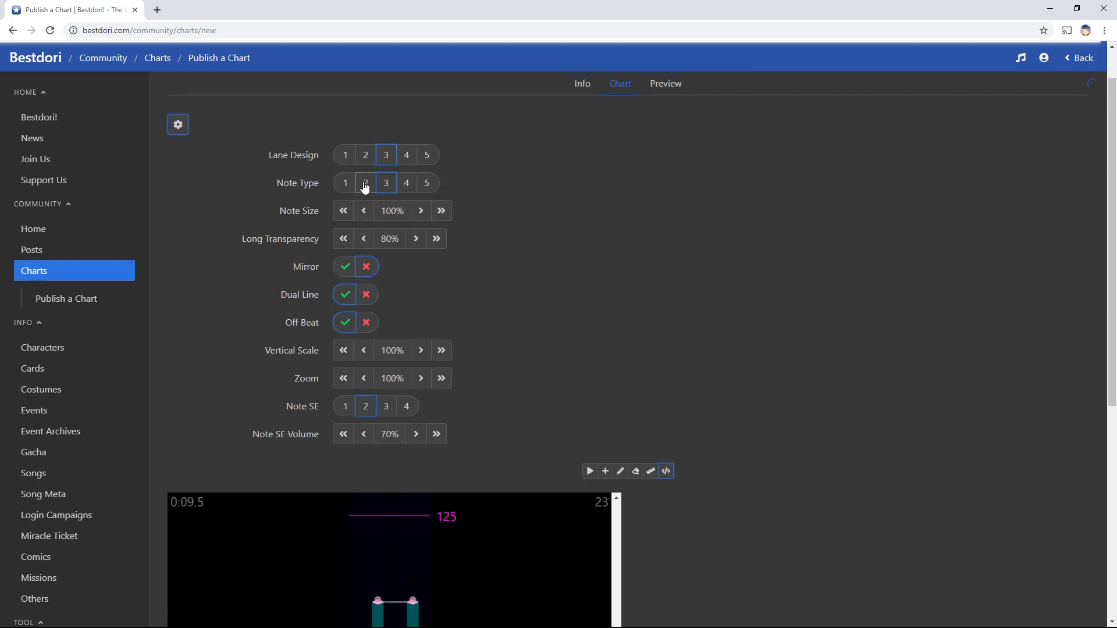
pyautogui.click(366, 156)
# Hide the editor settings, view the simulator preview, then return to the chart editor
pyautogui.click(180, 126)
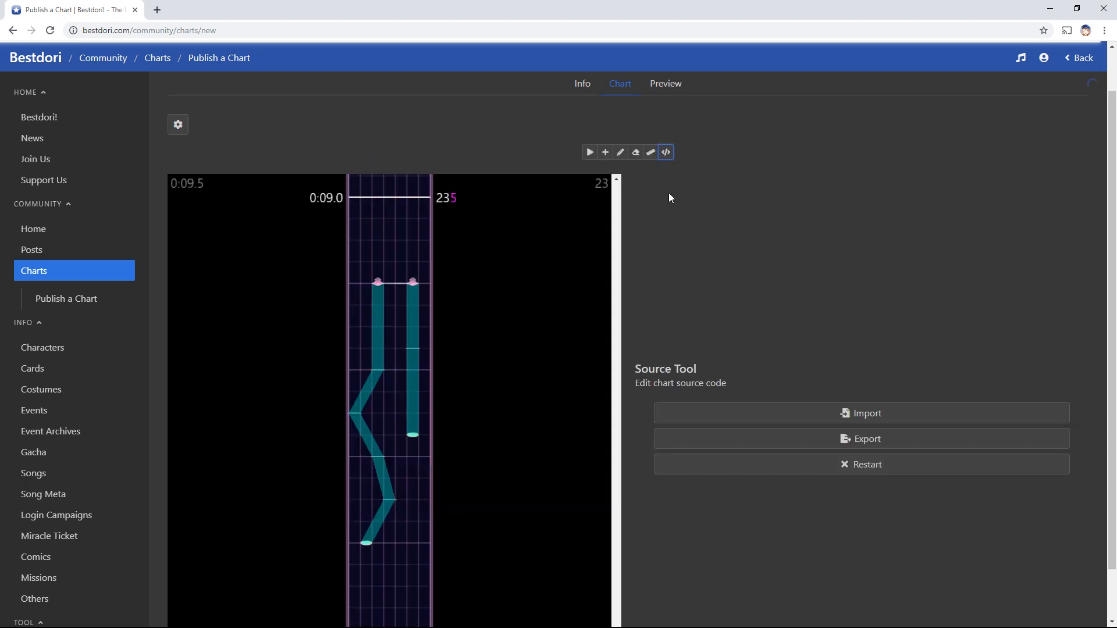
pyautogui.click(663, 85)
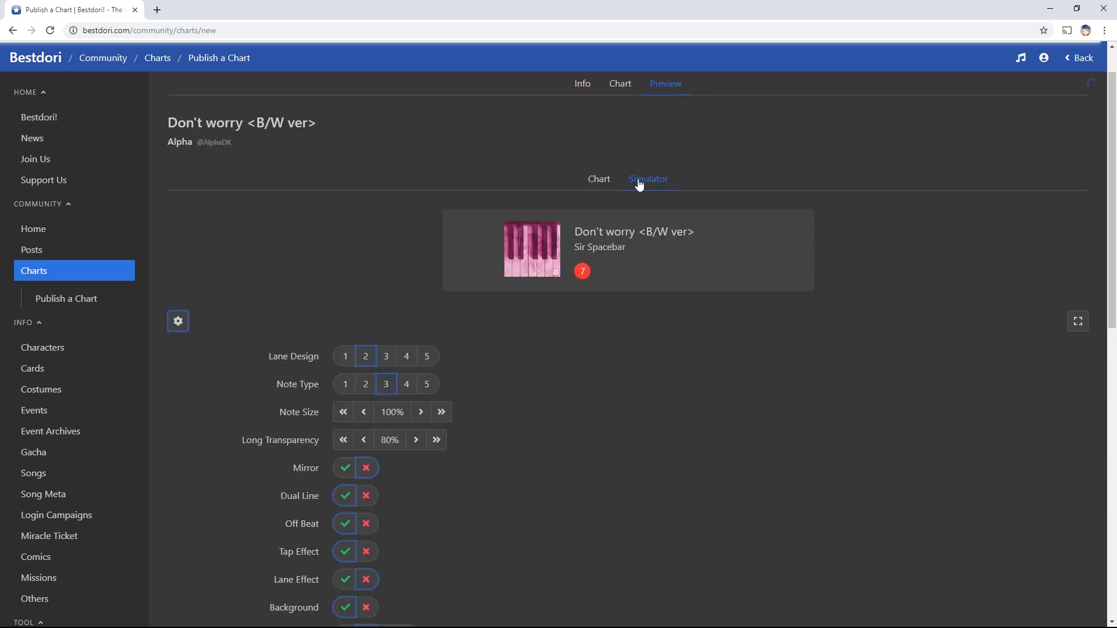
pyautogui.click(178, 321)
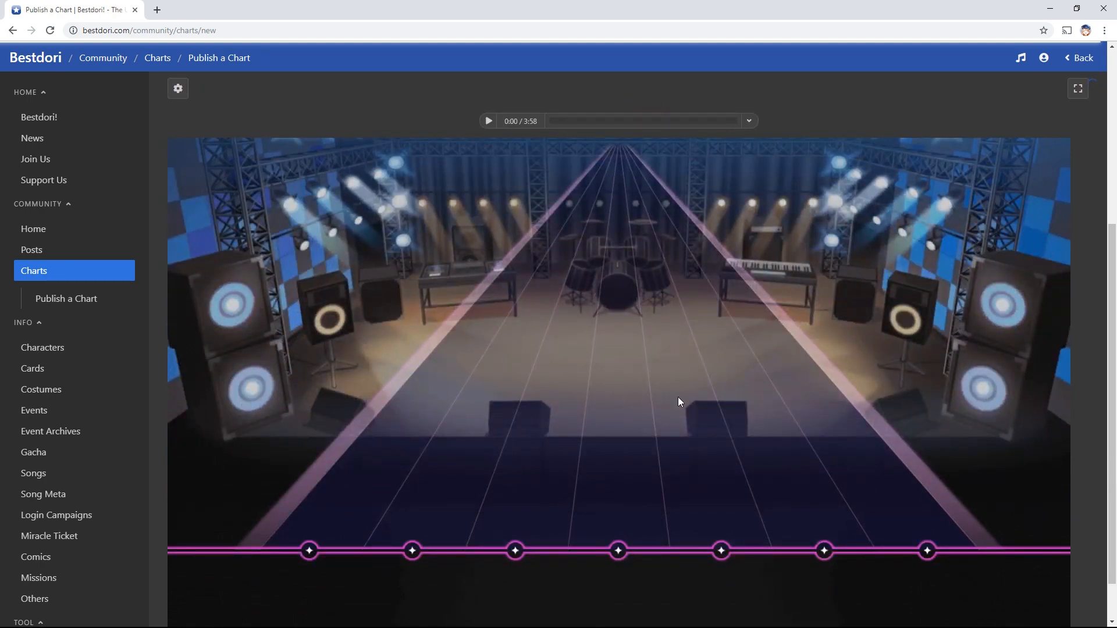
pyautogui.scroll(5, 675, 303)
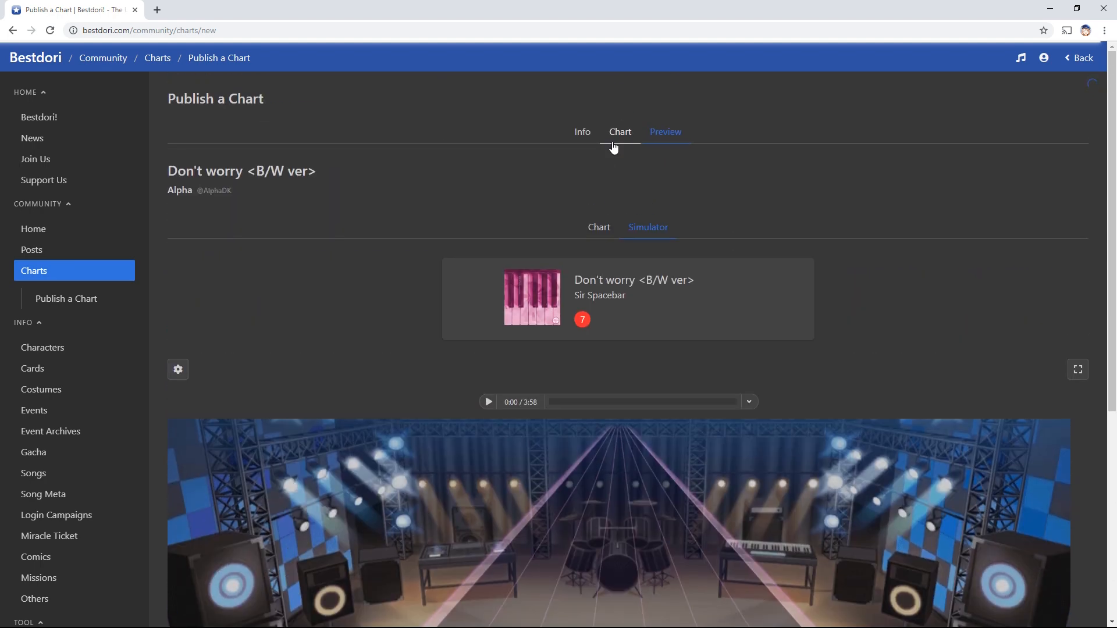
pyautogui.click(613, 148)
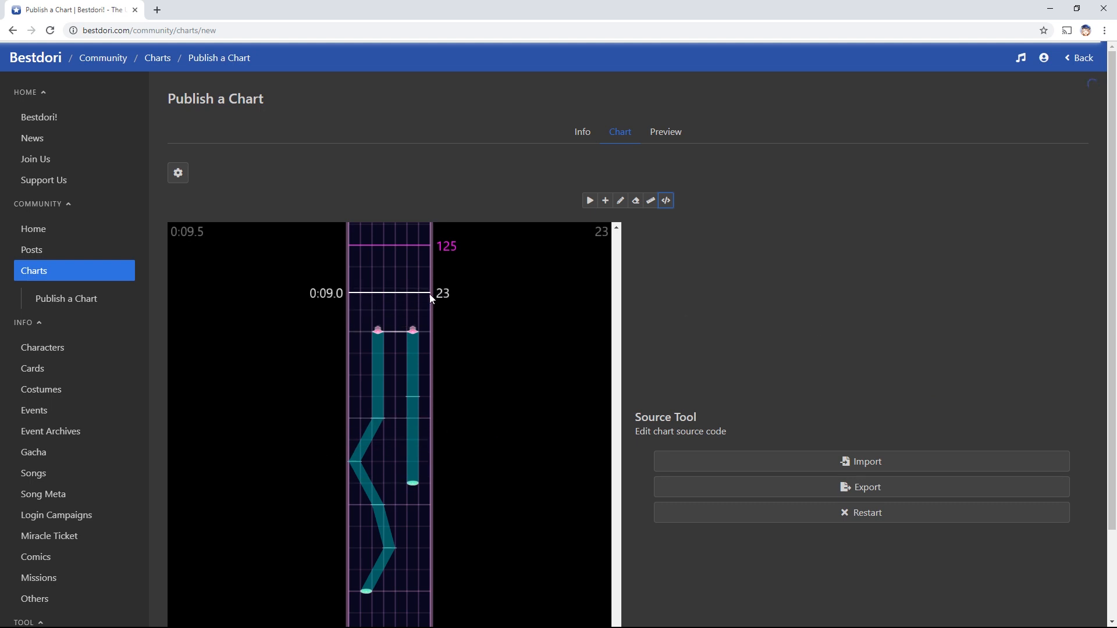
# Close the chart display settings and scroll the chart back toward 0:00
pyautogui.click(178, 173)
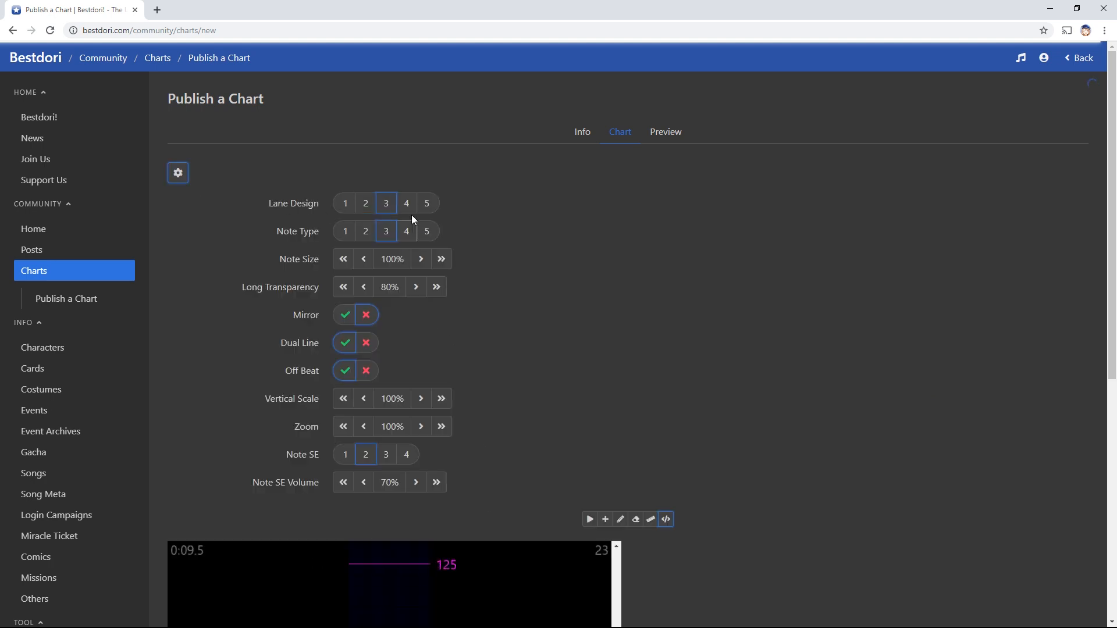
pyautogui.click(186, 180)
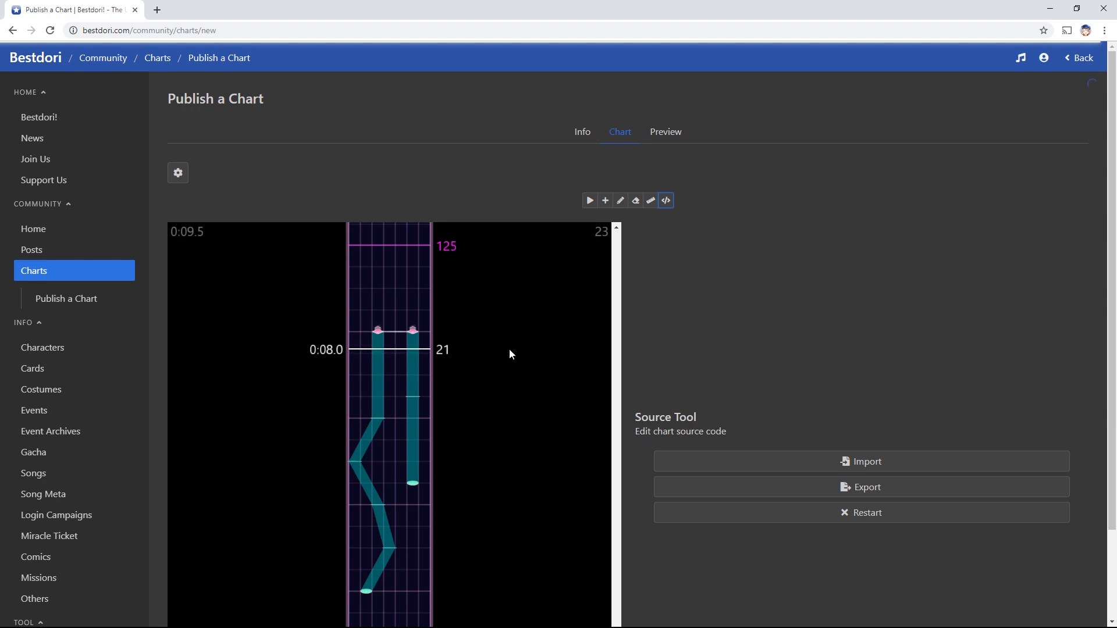
pyautogui.scroll(-2, 692, 466)
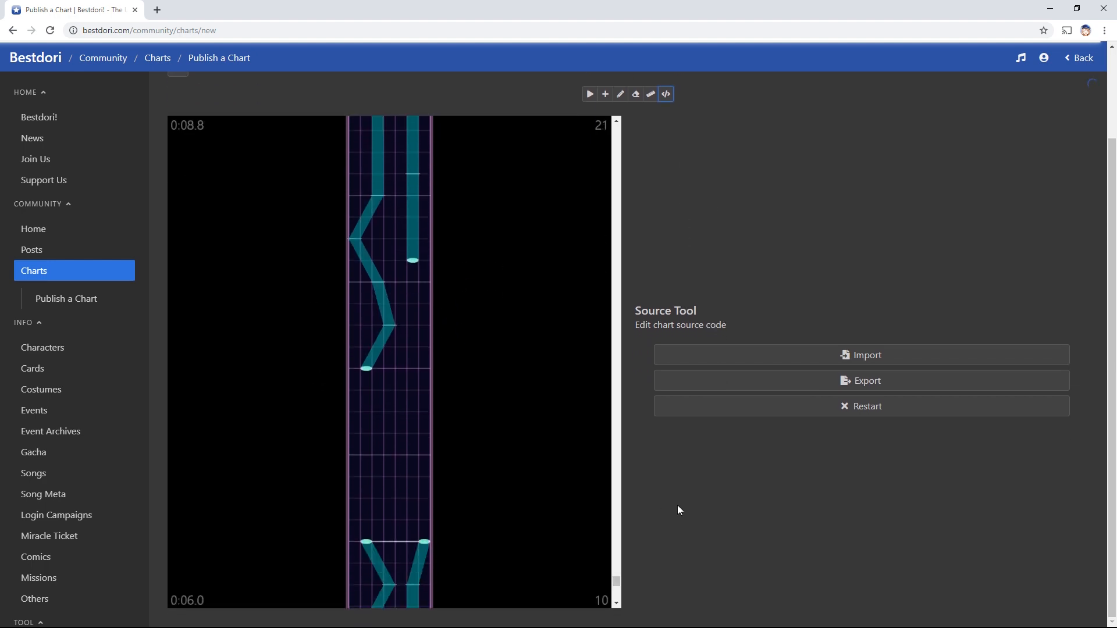
pyautogui.scroll(4, 499, 482)
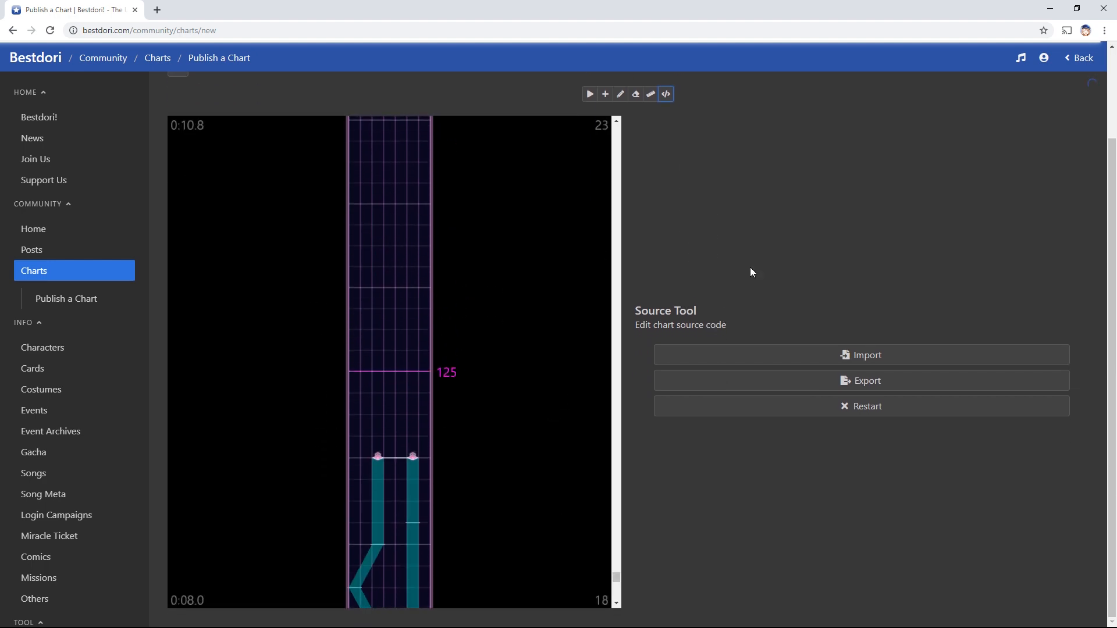
pyautogui.scroll(-12, 522, 388)
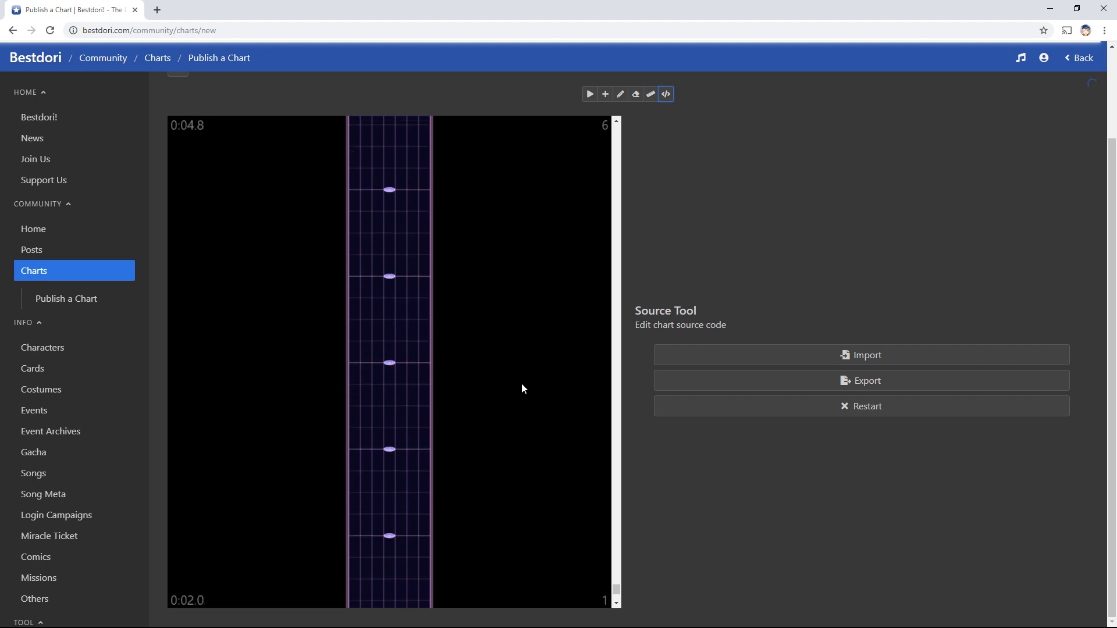
pyautogui.scroll(-4, 522, 387)
# Erase the upper zigzag slide pair with the Eraser tool
pyautogui.press('r')
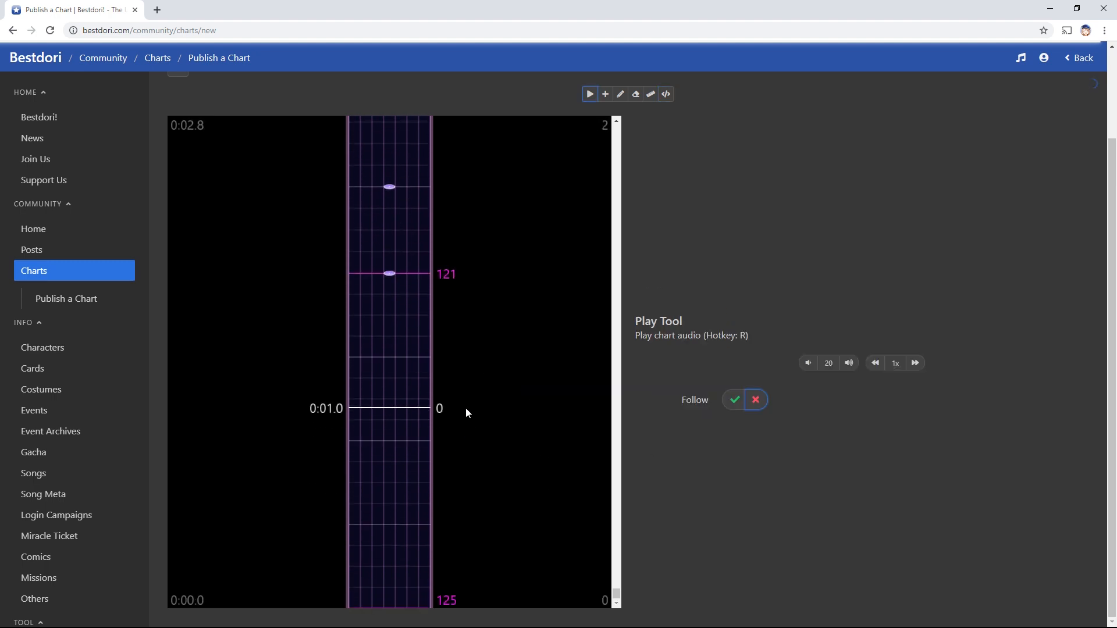
pyautogui.scroll(3, 465, 411)
pyautogui.scroll(11, 463, 490)
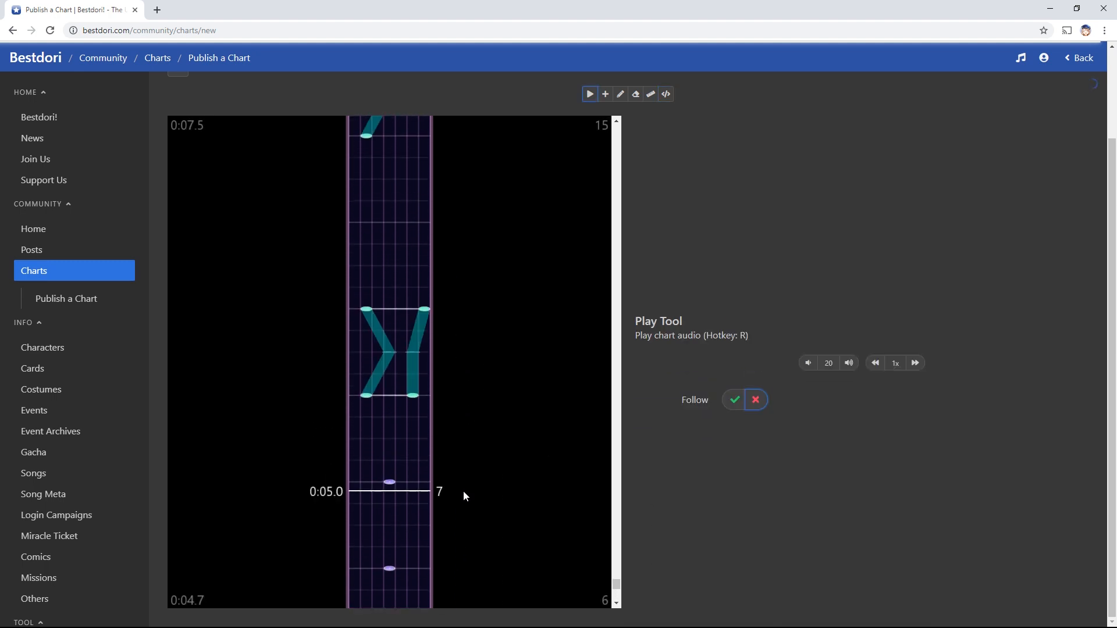
pyautogui.scroll(1, 463, 491)
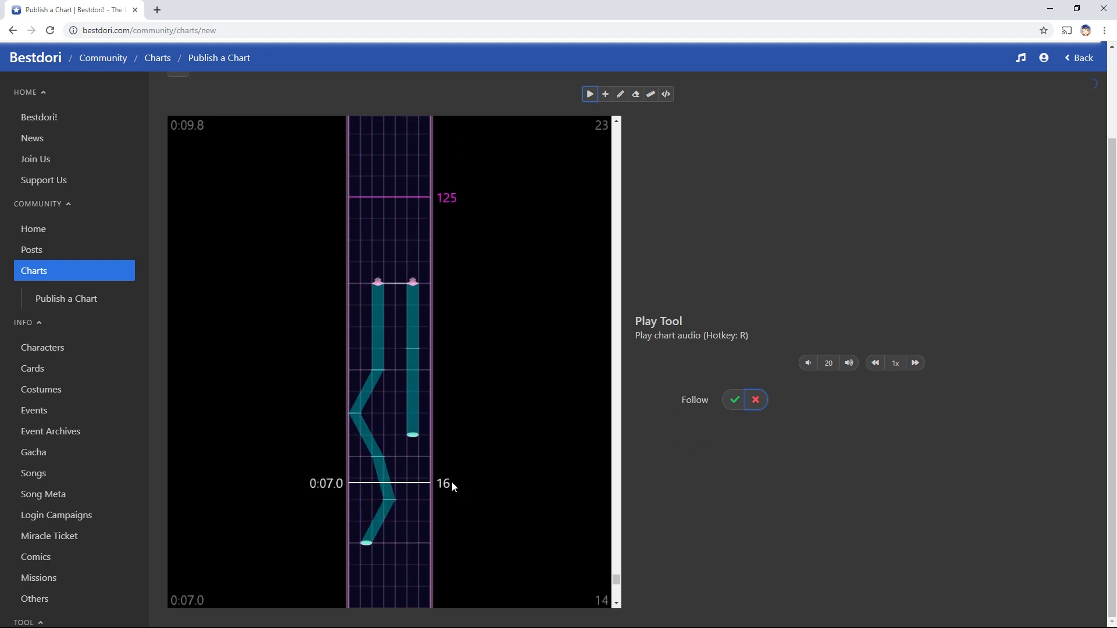
pyautogui.scroll(-5, 449, 480)
pyautogui.scroll(4, 449, 479)
pyautogui.press('e')
pyautogui.moveTo(375, 491)
pyautogui.mouseDown()
pyautogui.moveTo(392, 444)
pyautogui.moveTo(367, 338)
pyautogui.moveTo(382, 249)
pyautogui.moveTo(412, 229)
pyautogui.moveTo(419, 386)
pyautogui.mouseUp()
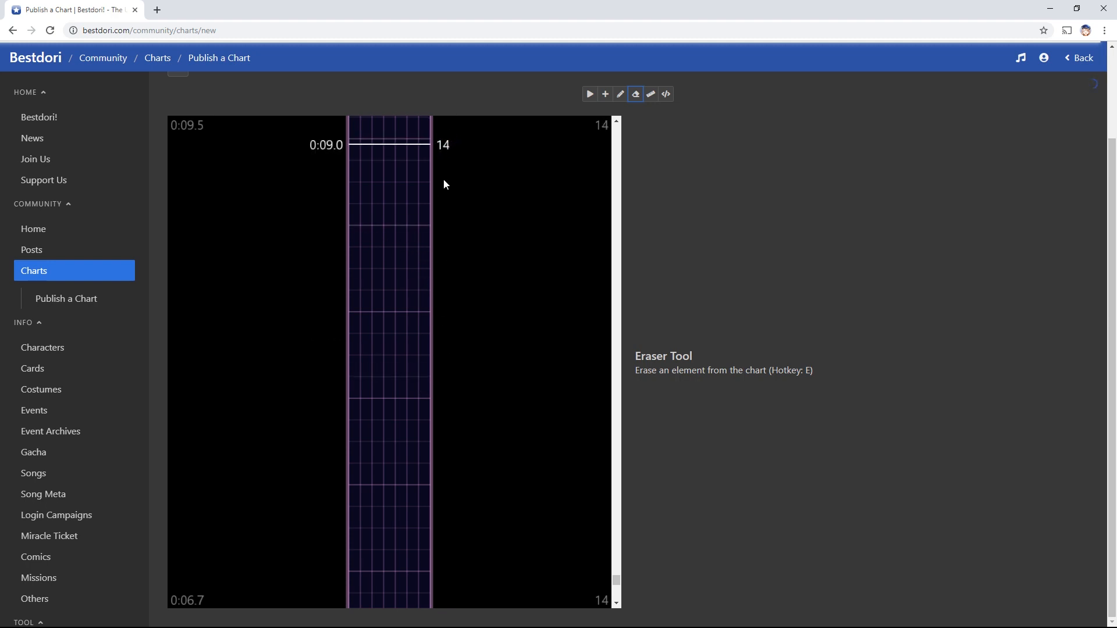
pyautogui.scroll(-7, 460, 262)
pyautogui.moveTo(423, 310)
pyautogui.mouseDown()
pyautogui.moveTo(407, 394)
pyautogui.moveTo(371, 317)
pyautogui.mouseUp()
pyautogui.scroll(-12, 462, 342)
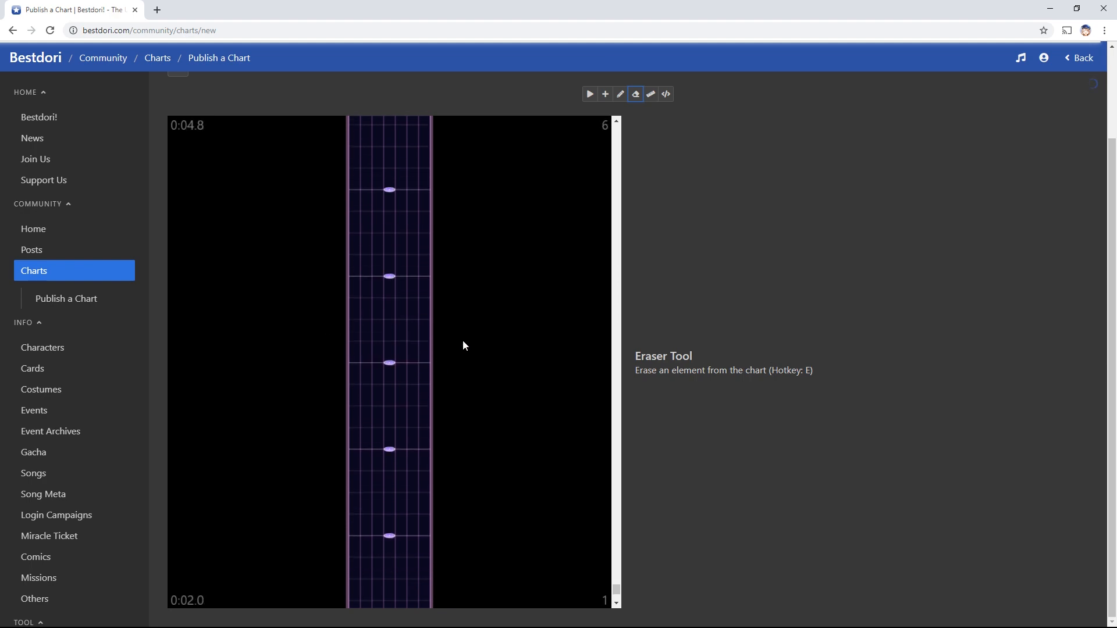
# Play the chart from the beginning with the Play tool
pyautogui.press('r')
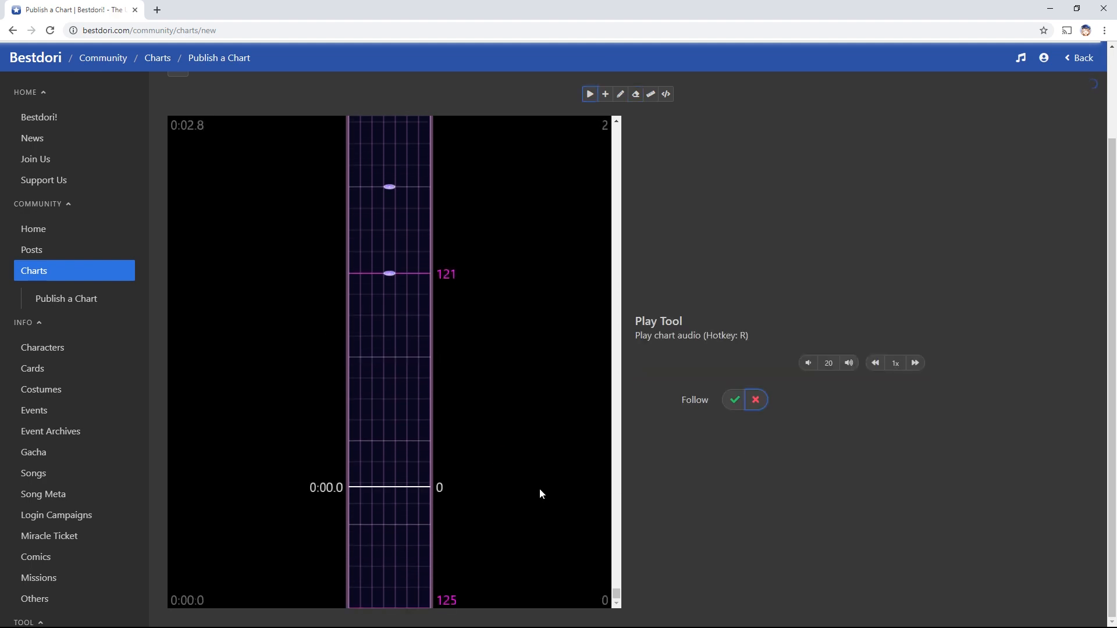
pyautogui.click(410, 608)
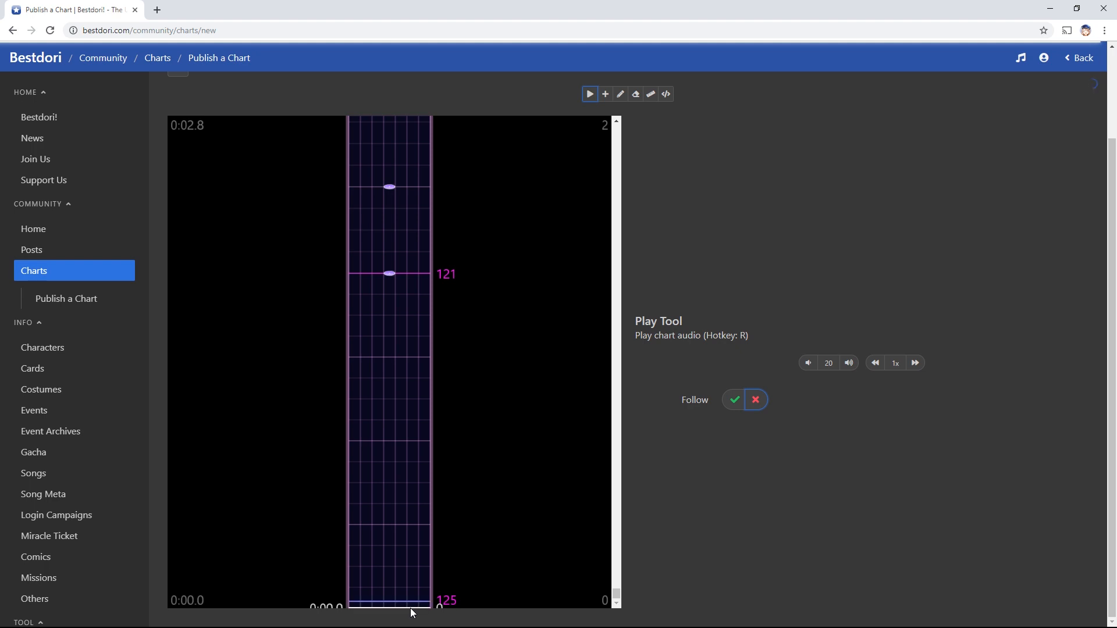
pyautogui.scroll(4, 428, 539)
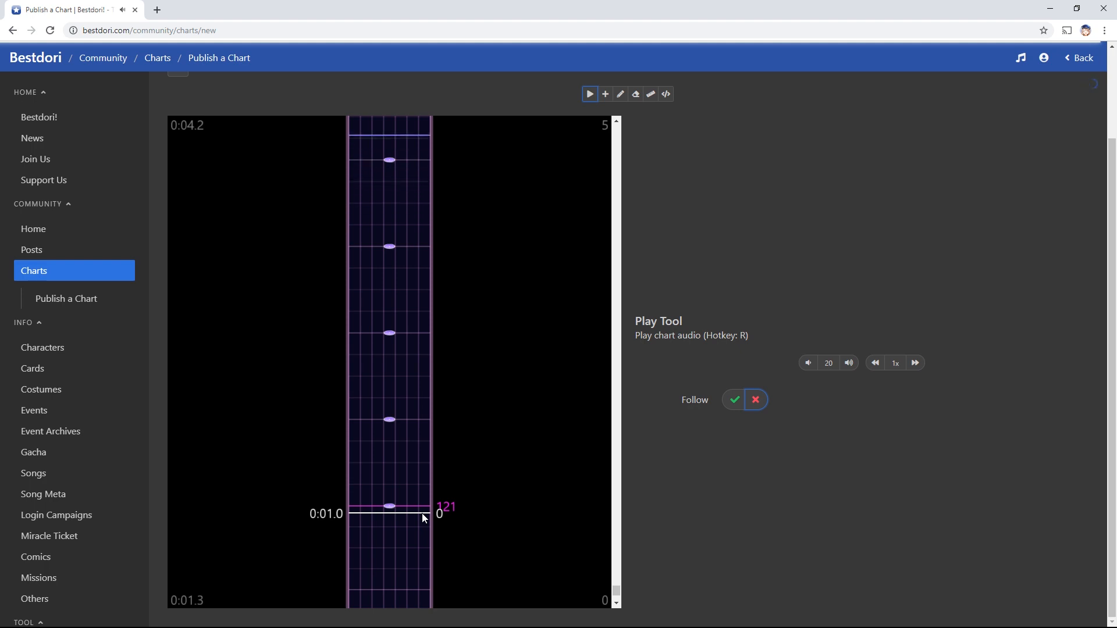
# Add a tap note at about 0:02.0, erase the one below it, and replay
pyautogui.press('a')
pyautogui.click(390, 464)
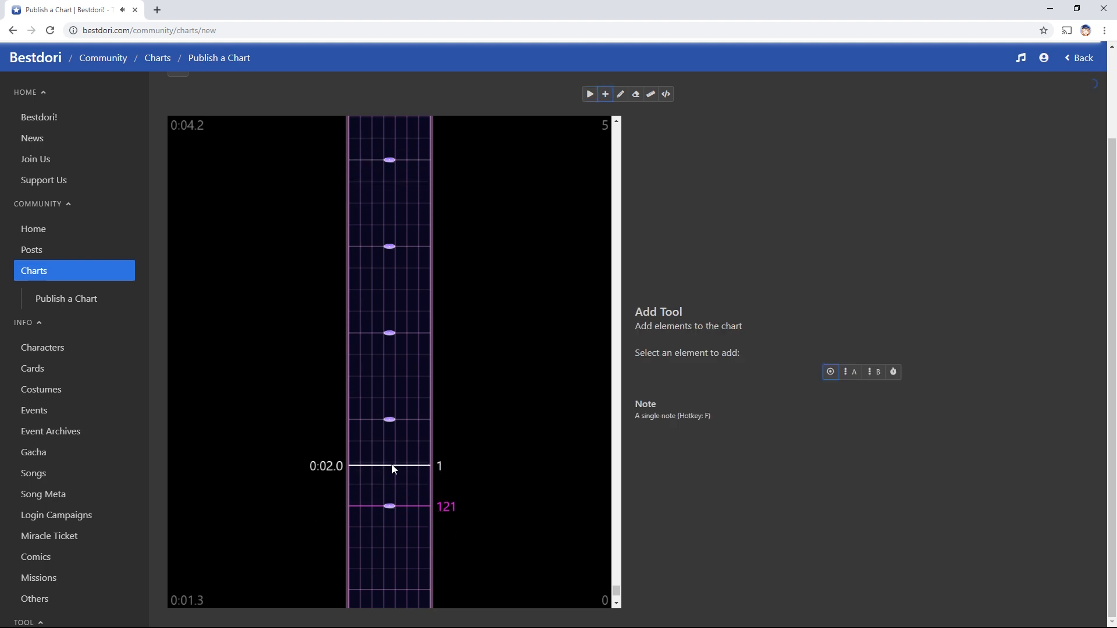
pyautogui.press('e')
pyautogui.click(391, 512)
pyautogui.press('a')
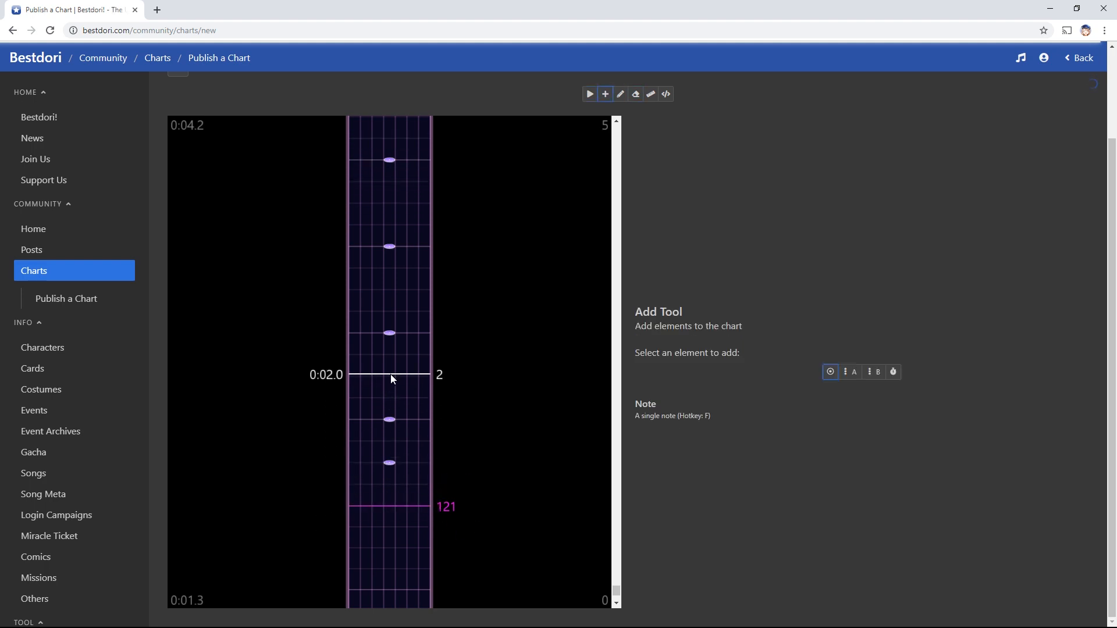
pyautogui.scroll(-4, 408, 465)
pyautogui.press('r')
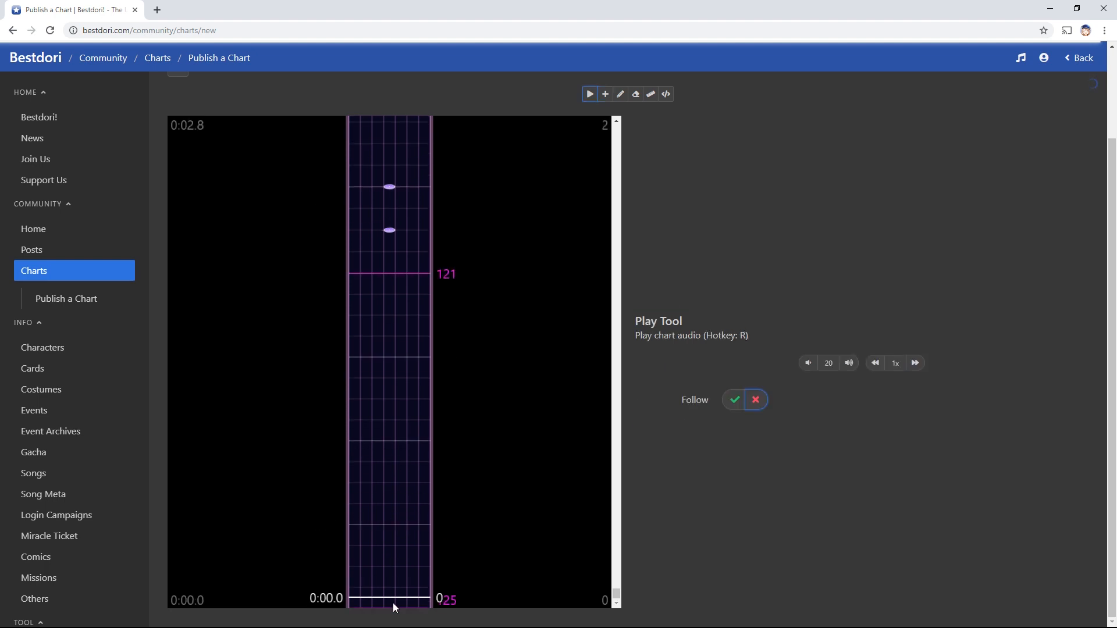
pyautogui.scroll(4, 401, 454)
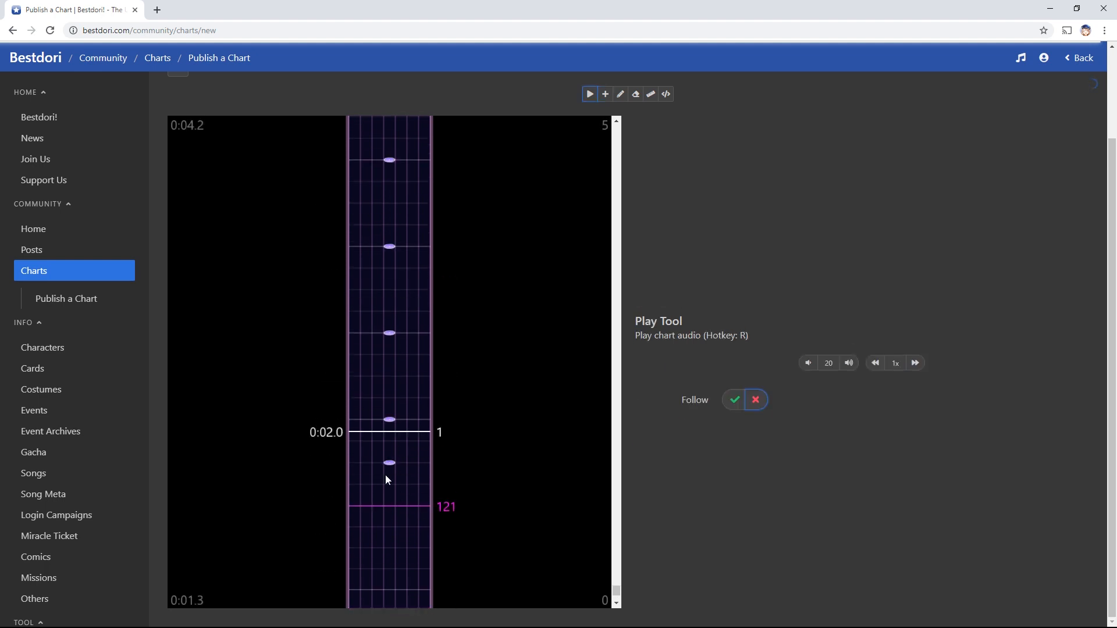
pyautogui.scroll(-4, 395, 512)
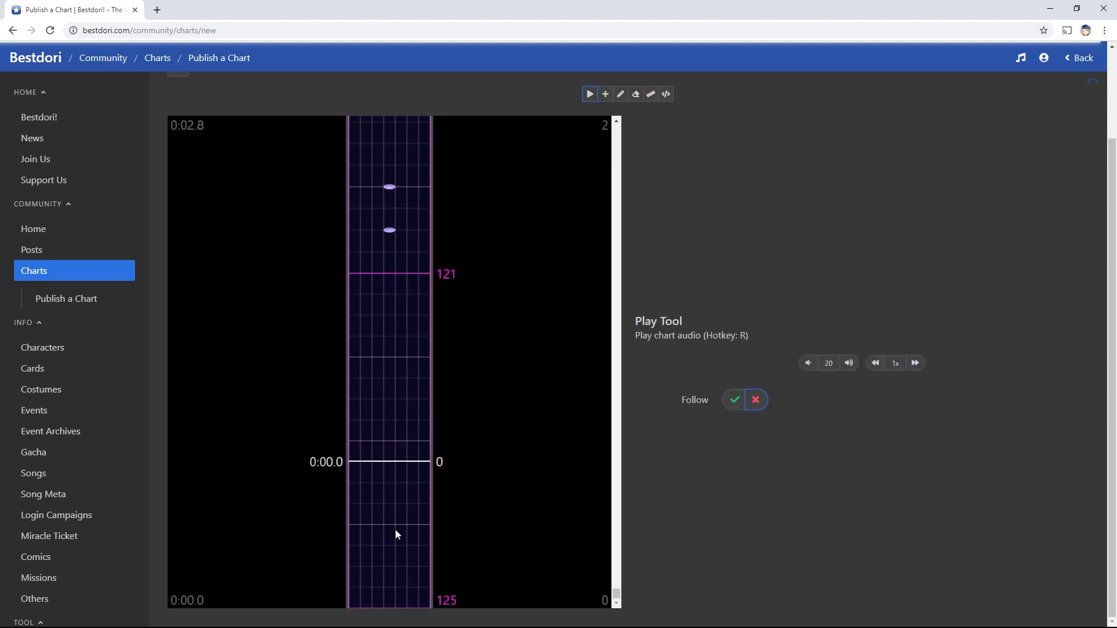
pyautogui.tripleClick(391, 609)
pyautogui.click(392, 609)
pyautogui.scroll(4, 392, 609)
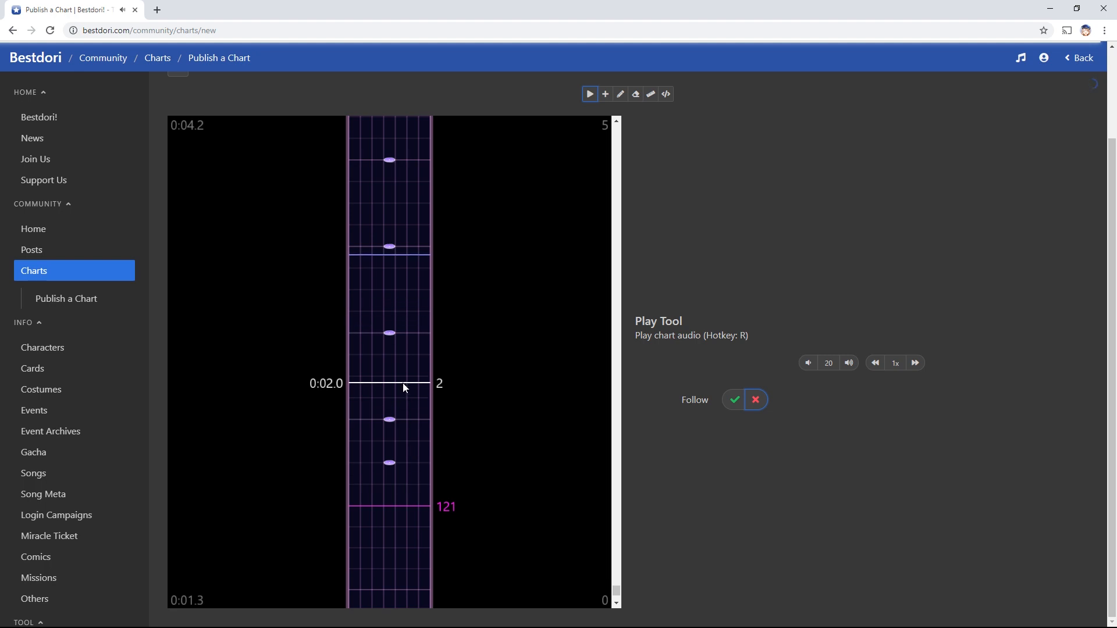
pyautogui.scroll(3, 398, 442)
# Add a tap note near 0:03, erase its neighbour above, and replay the section
pyautogui.press('1')
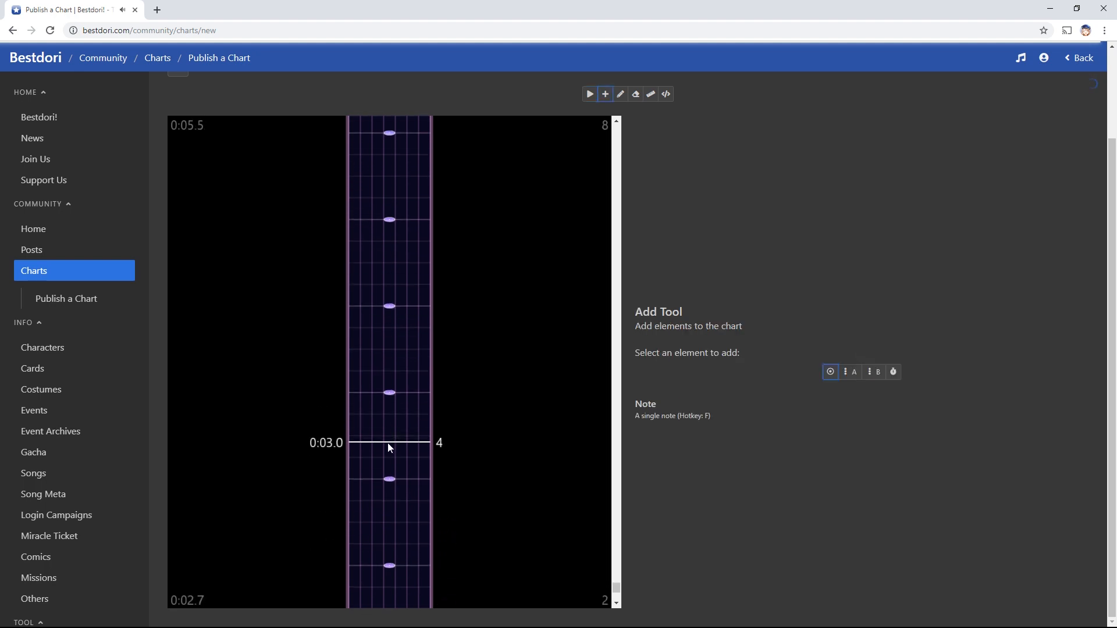
pyautogui.click(388, 442)
pyautogui.press('e')
pyautogui.click(392, 396)
pyautogui.press('1')
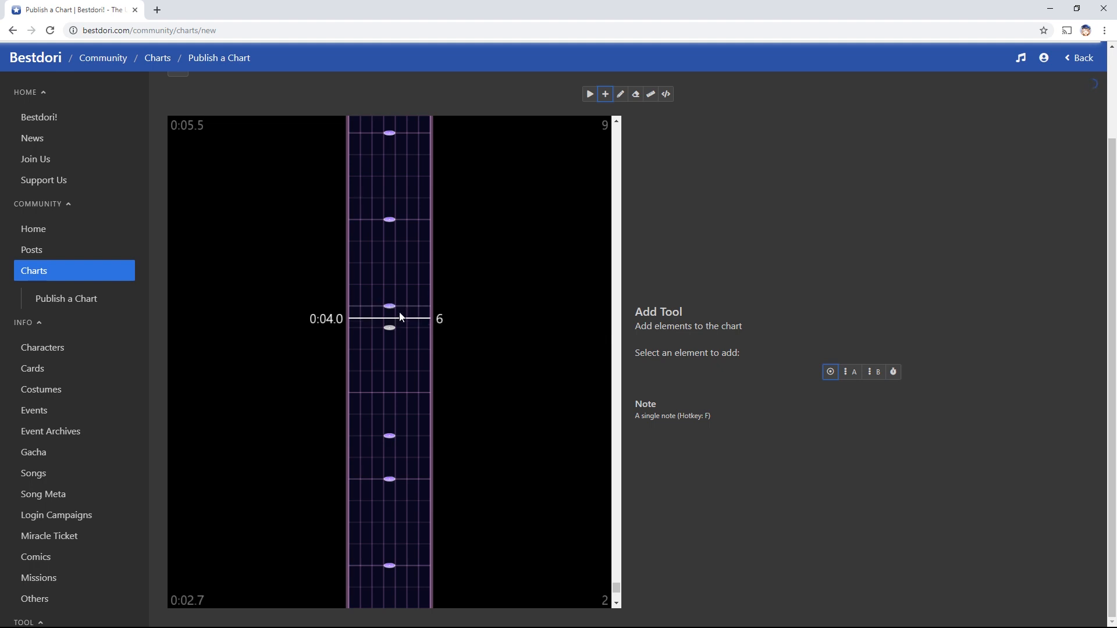
pyautogui.press('e')
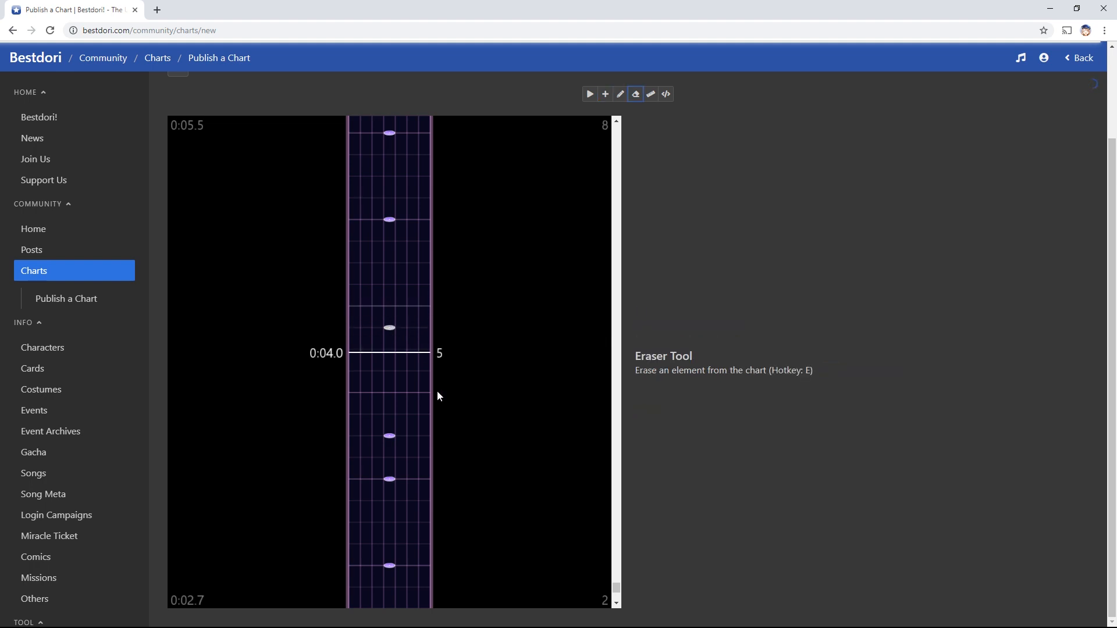
pyautogui.scroll(-5, 434, 407)
pyautogui.scroll(-2, 427, 454)
pyautogui.press('r')
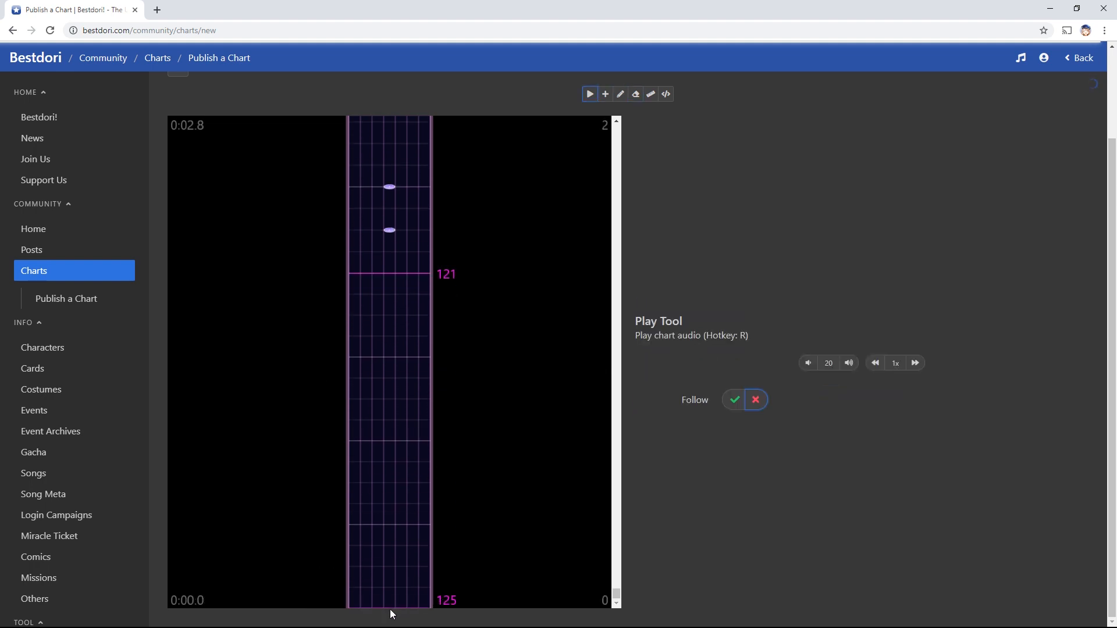
pyautogui.scroll(3, 420, 475)
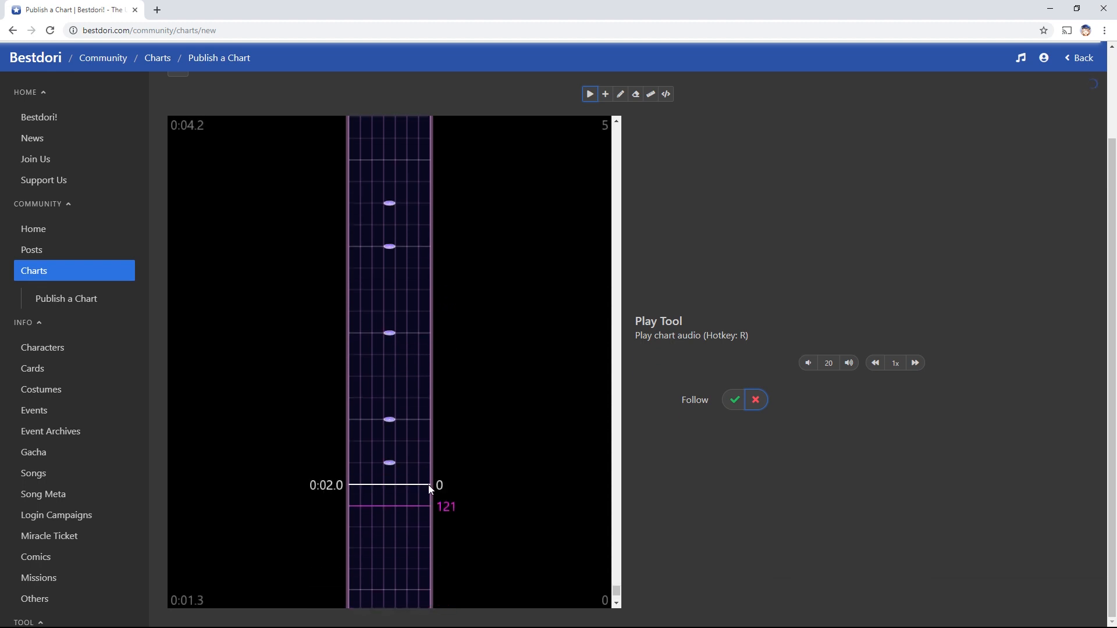
pyautogui.click(429, 484)
pyautogui.scroll(4, 440, 492)
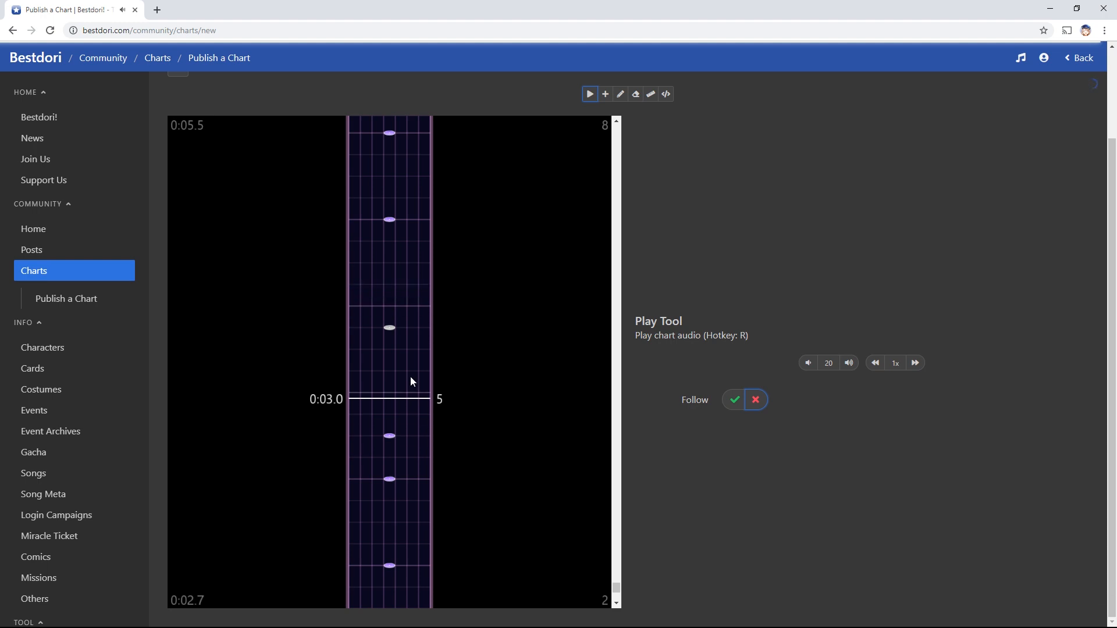
# Add a tap note mid-run, erase three surplus tap notes, and replay
pyautogui.press('q')
pyautogui.click(390, 350)
pyautogui.press('e')
pyautogui.click(391, 329)
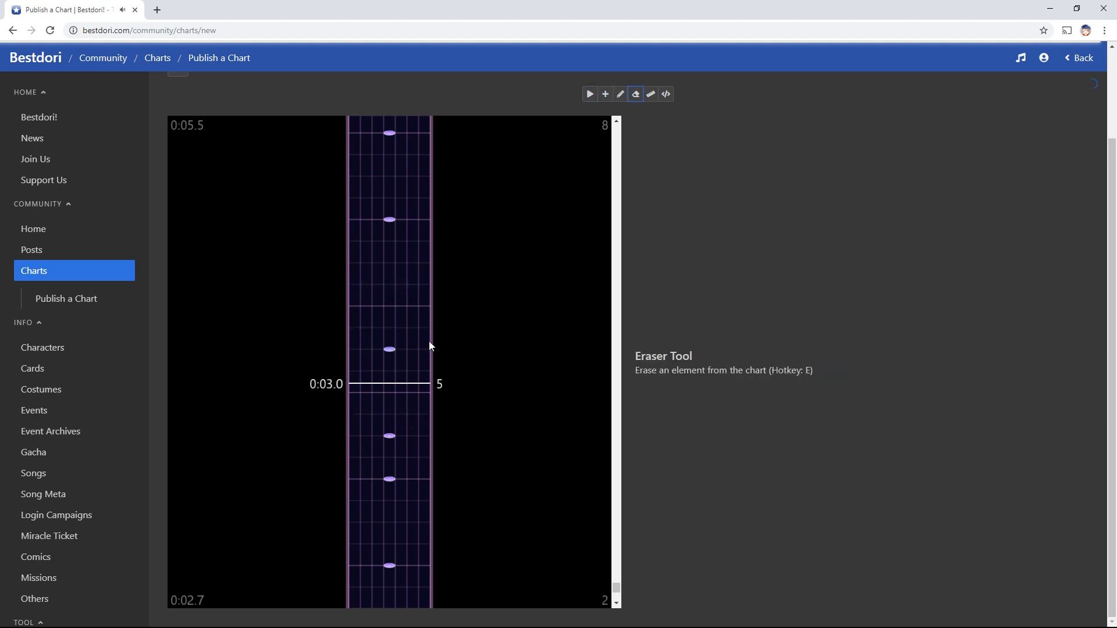
pyautogui.click(389, 221)
pyautogui.click(390, 135)
pyautogui.scroll(-8, 407, 356)
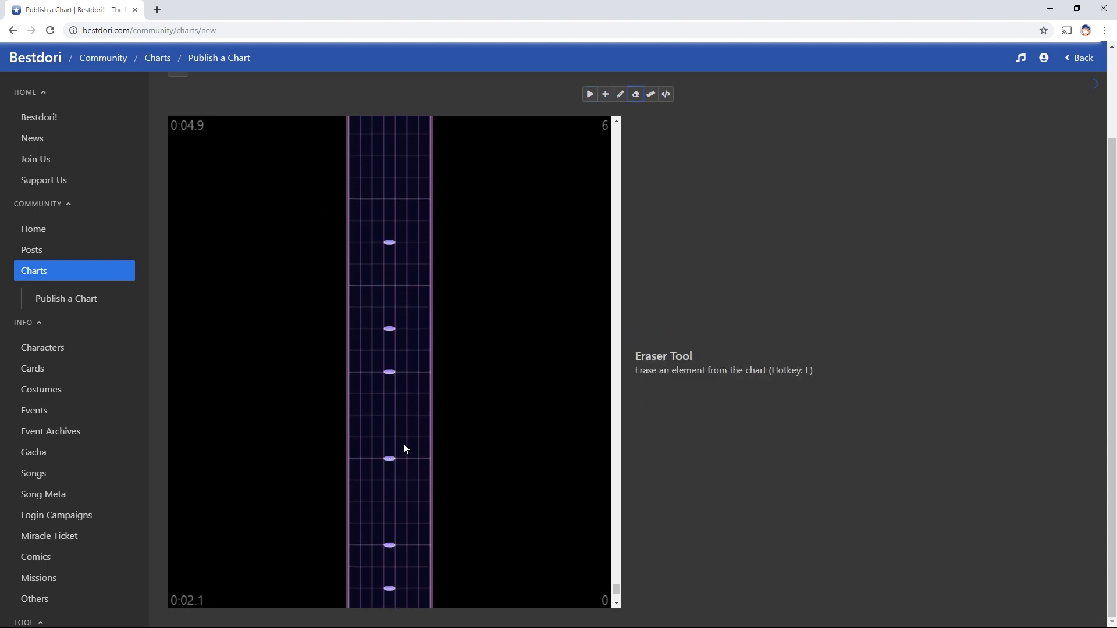
pyautogui.press('r')
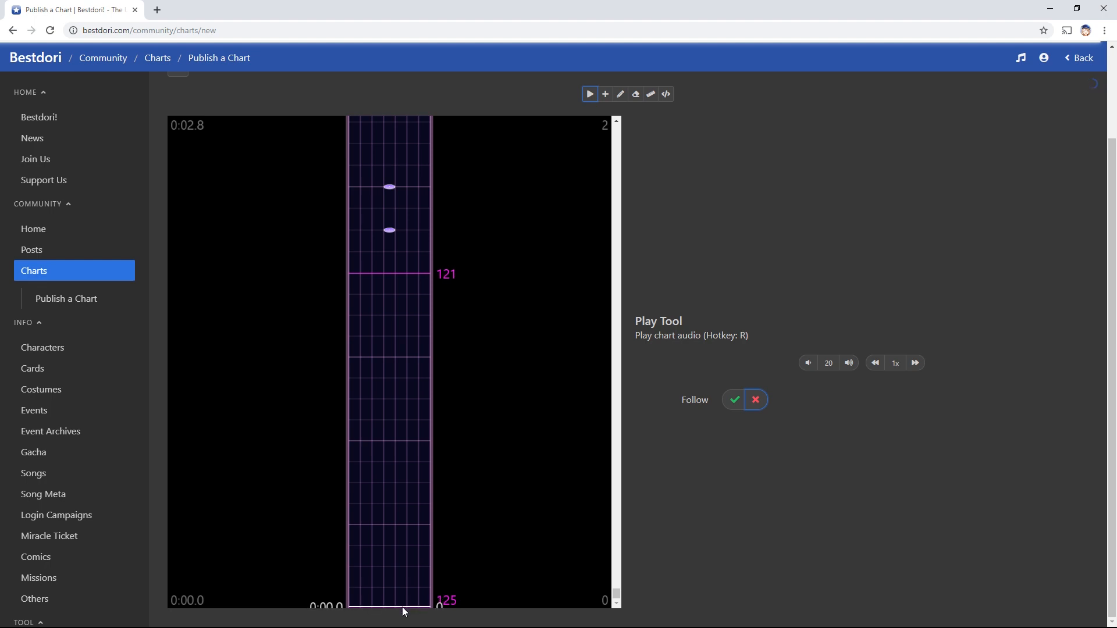
pyautogui.scroll(6, 422, 564)
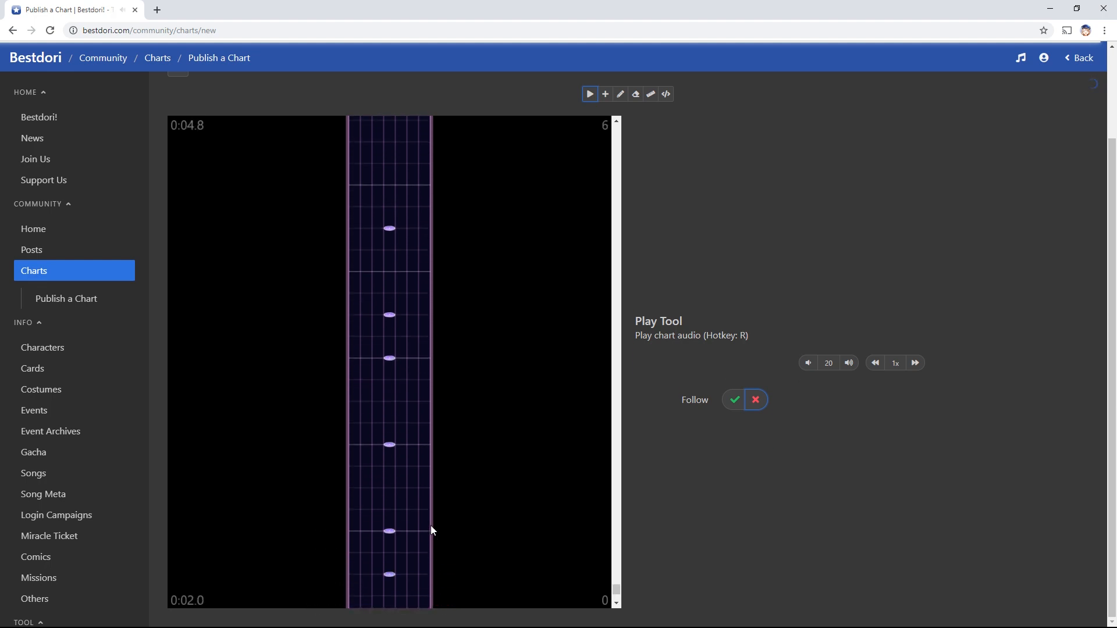
# Switch to the Add Tool for placing single notes
pyautogui.scroll(-1, 431, 525)
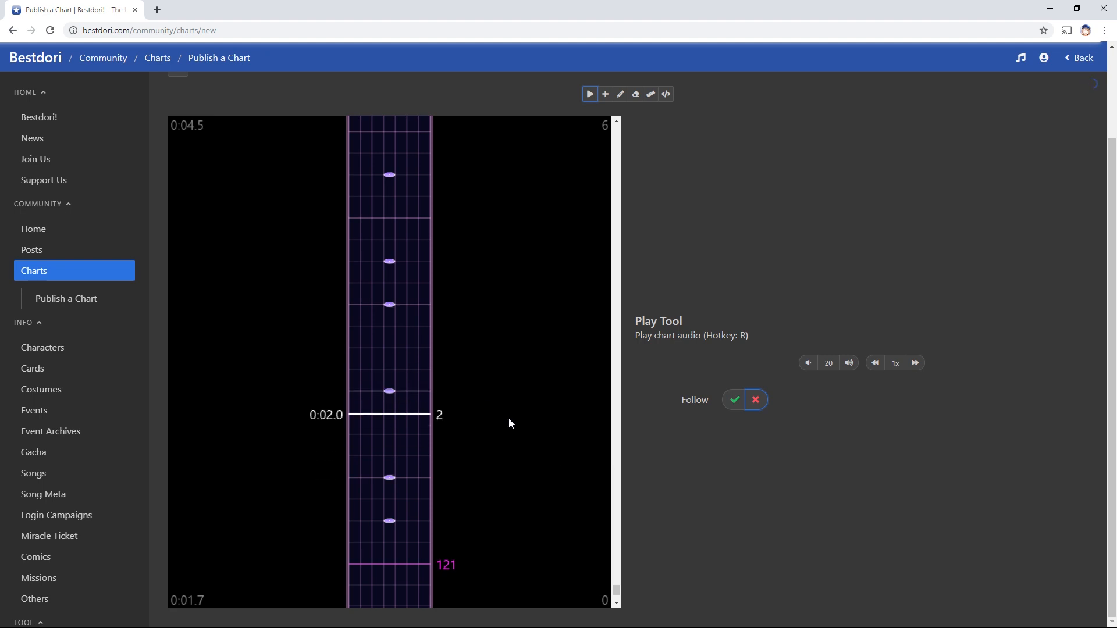
pyautogui.press('w')
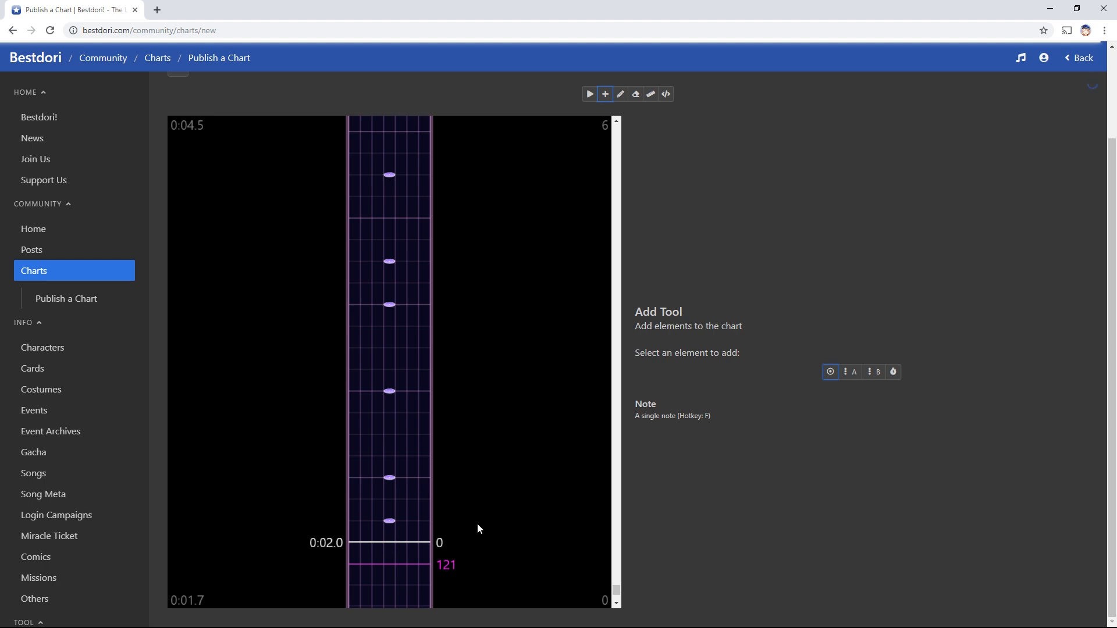
# Turn the 0:02.0 note into a B slide bending right, then left, up the left lane
pyautogui.scroll(1, 409, 519)
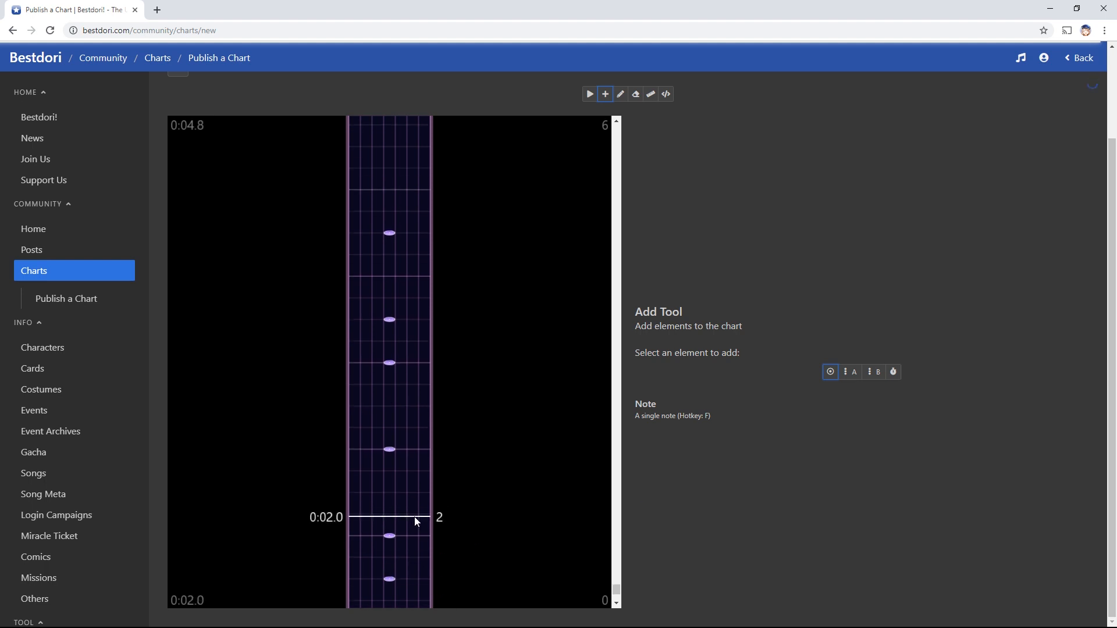
pyautogui.scroll(-1, 415, 518)
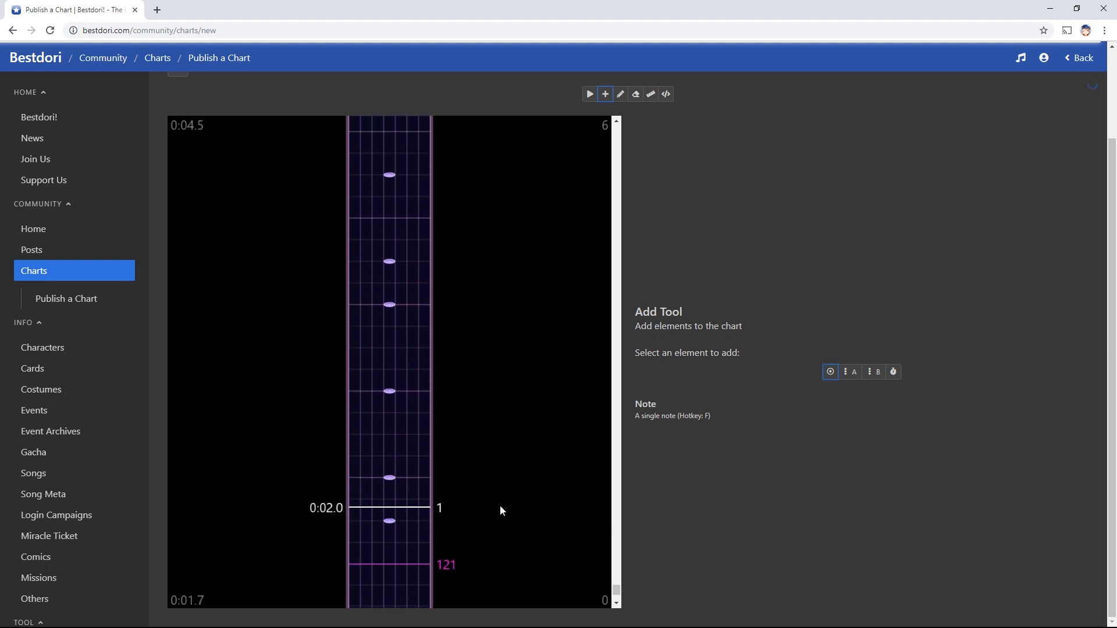
pyautogui.press('d')
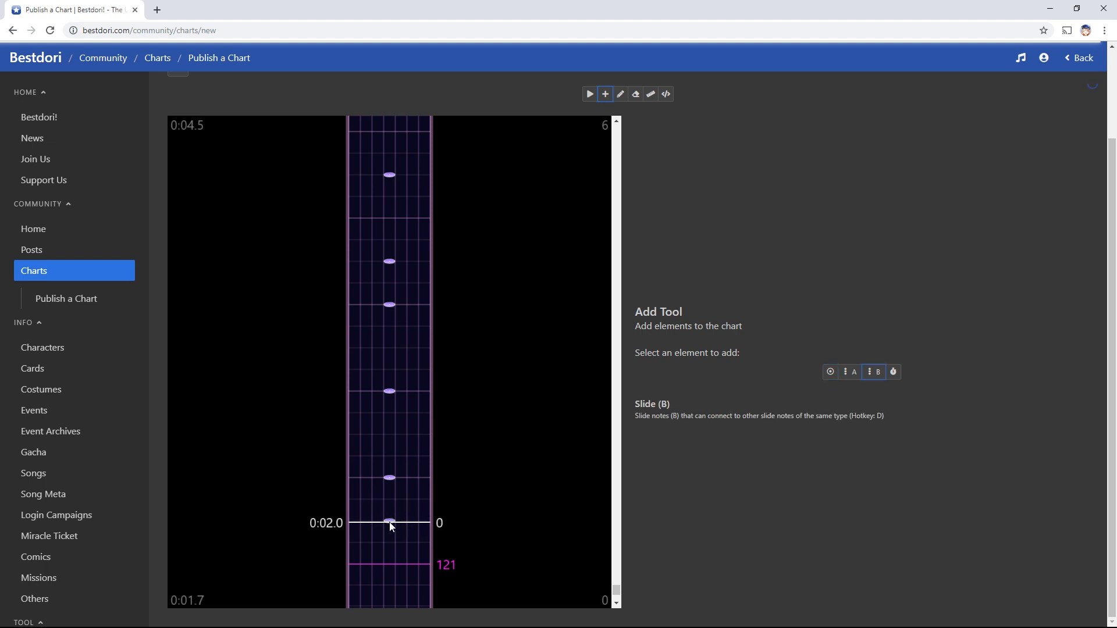
pyautogui.click(391, 521)
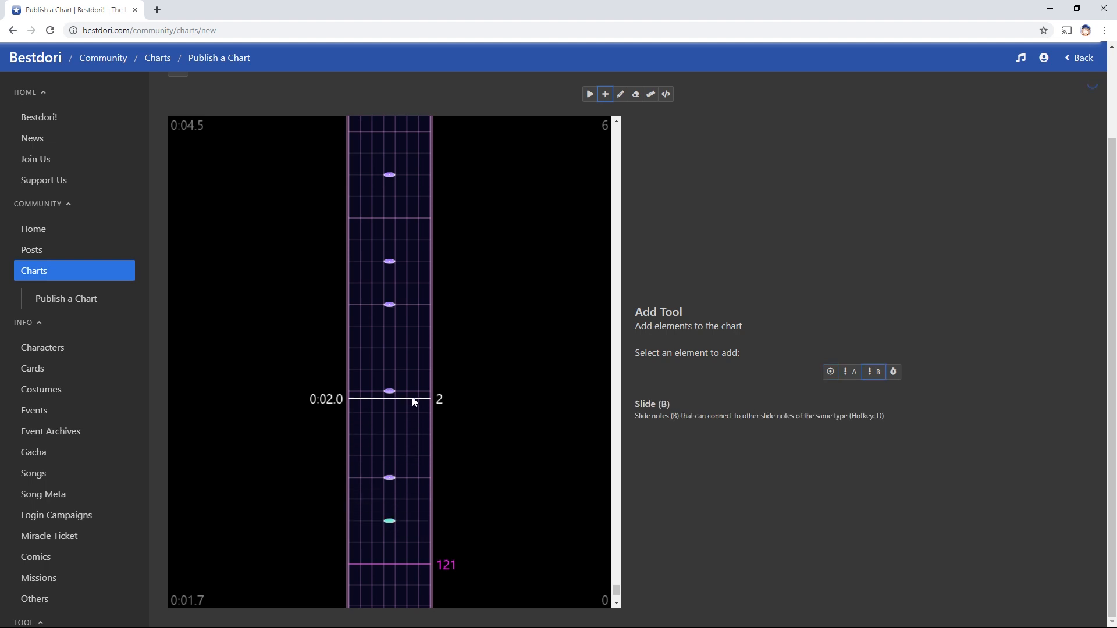
pyautogui.click(412, 435)
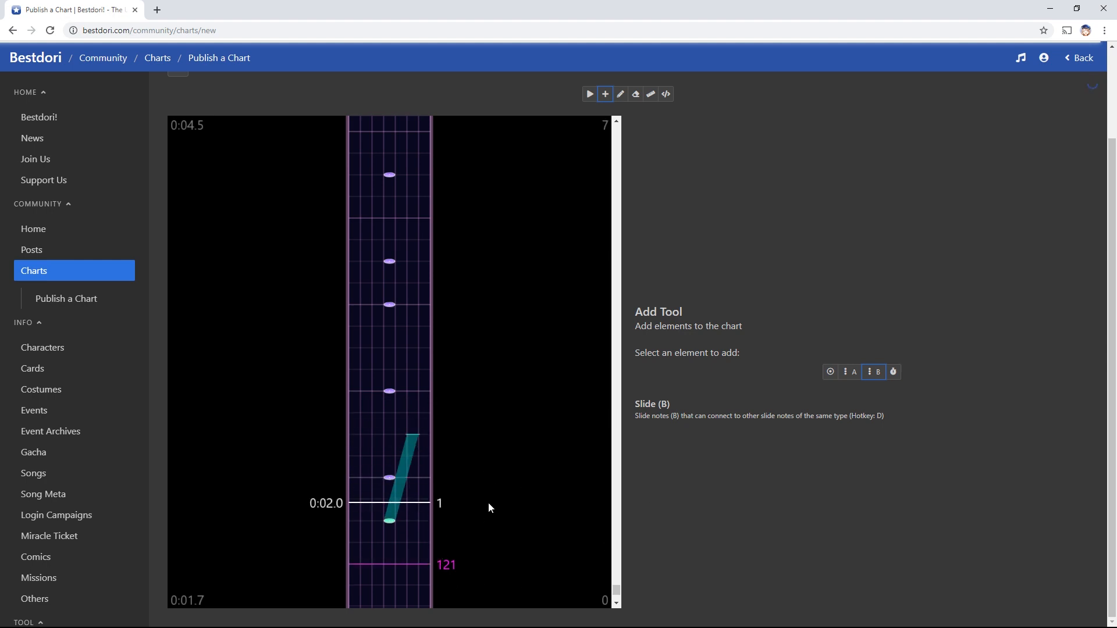
pyautogui.click(362, 392)
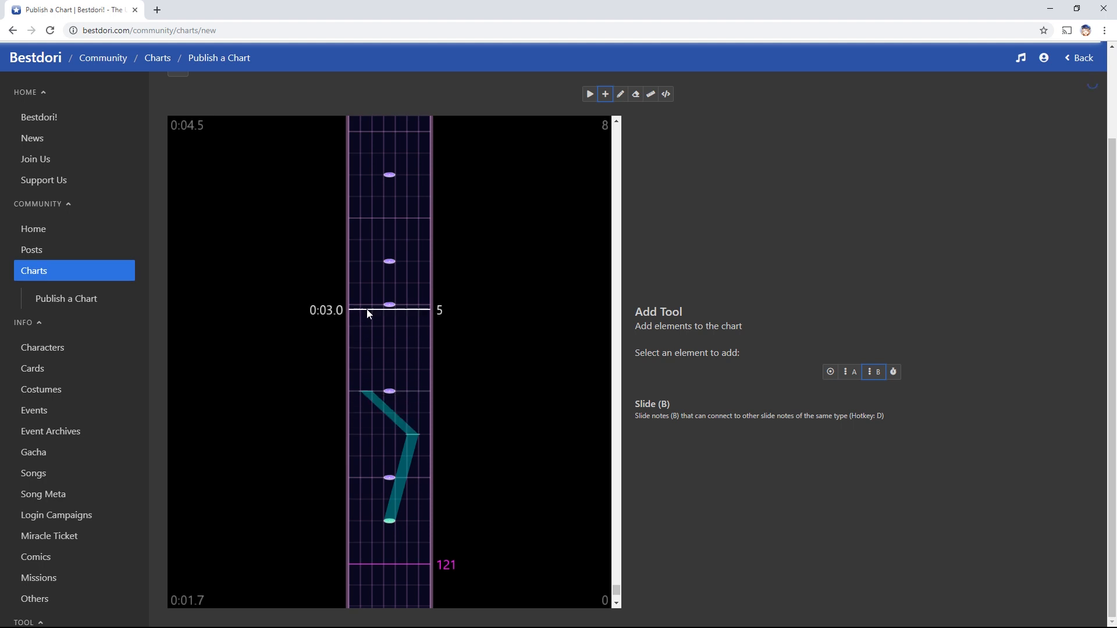
pyautogui.click(369, 314)
# Erase two overlapping notes, add a right-lane single note, and erase the slide's right bend
pyautogui.press('e')
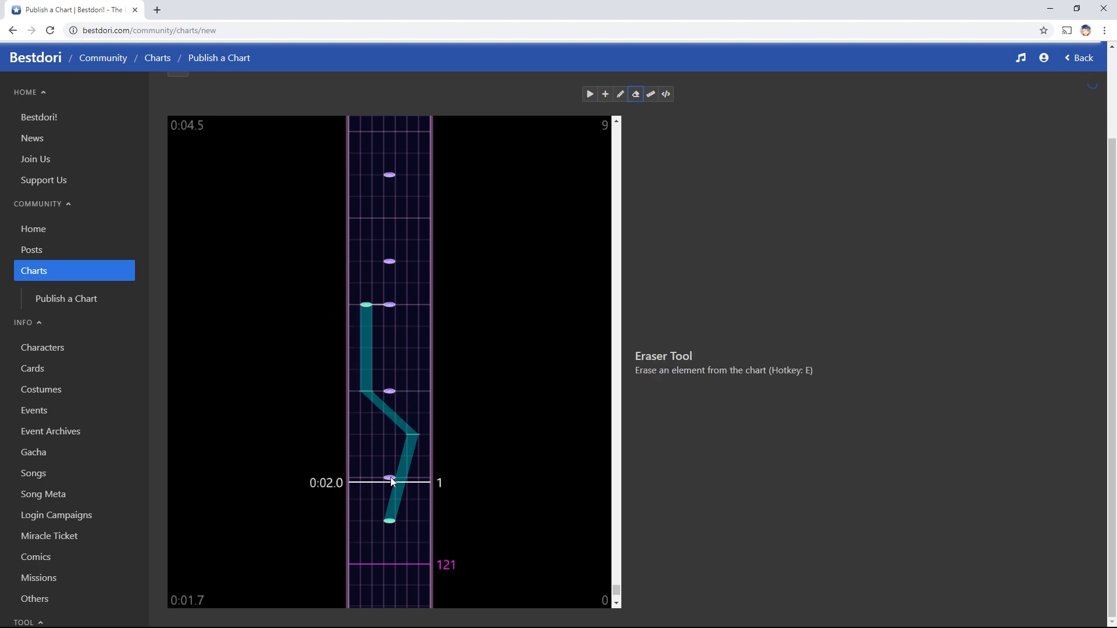
pyautogui.click(390, 478)
pyautogui.click(389, 391)
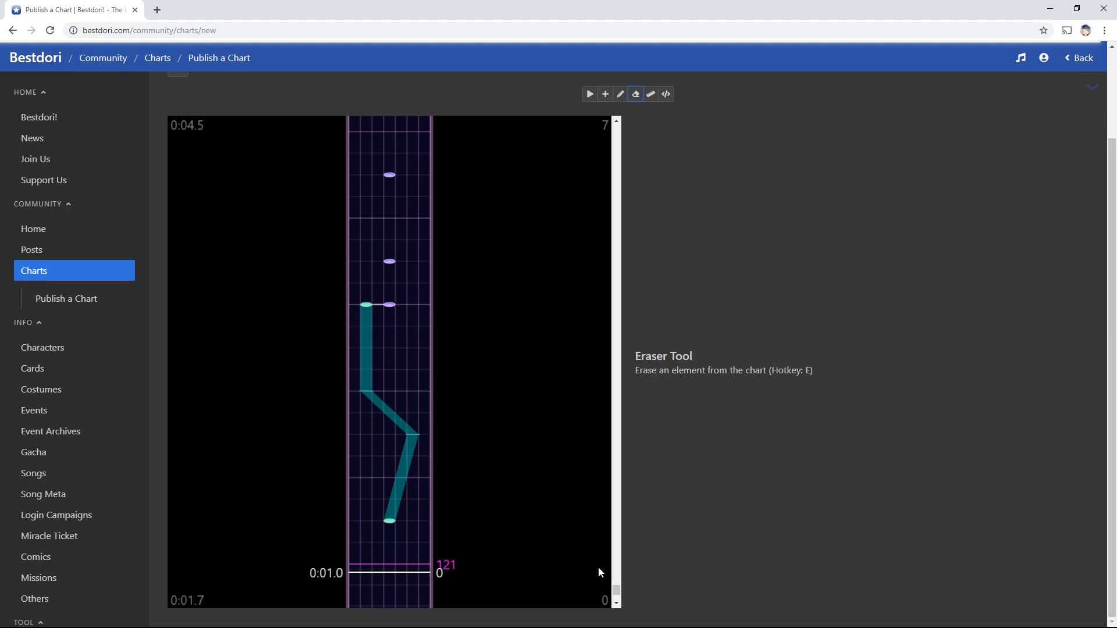
pyautogui.press('w')
pyautogui.click(413, 391)
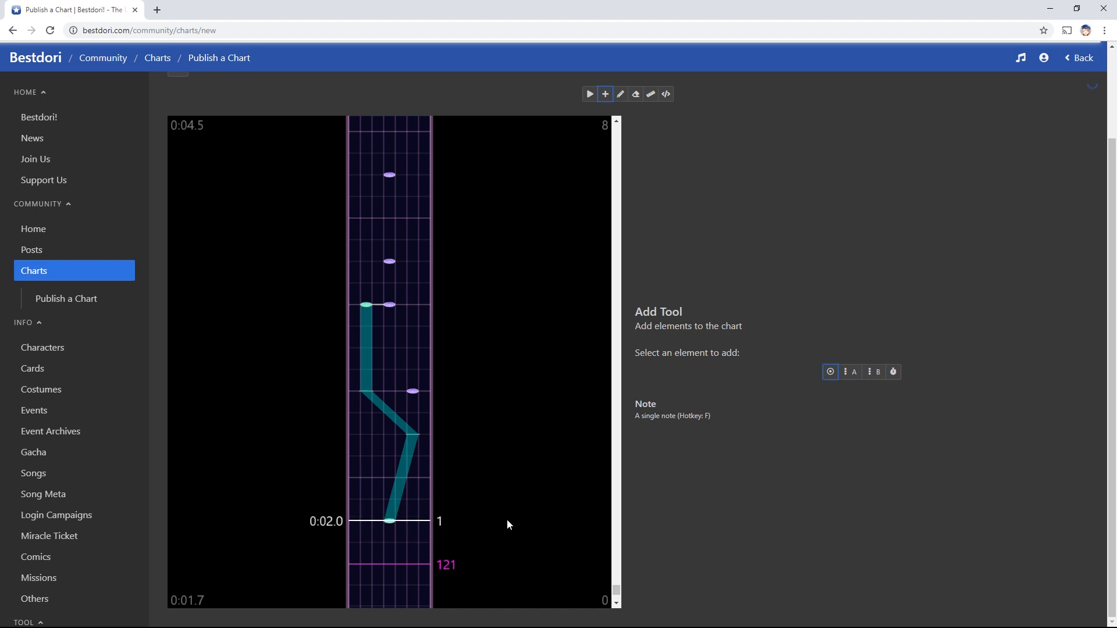
pyautogui.scroll(-2, 431, 507)
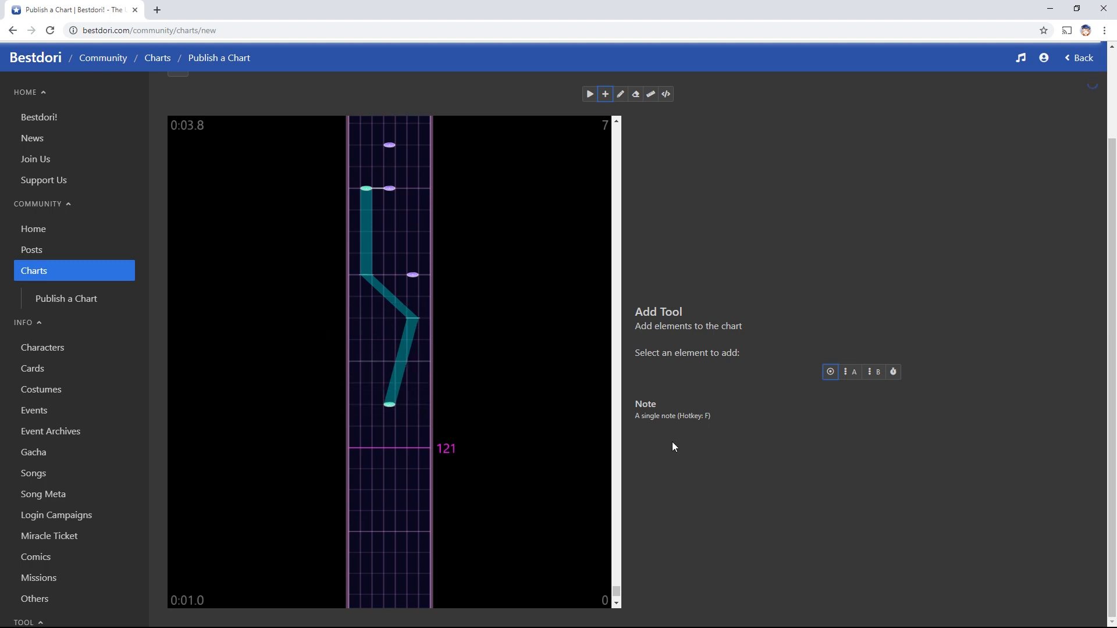
pyautogui.press('e')
pyautogui.click(415, 319)
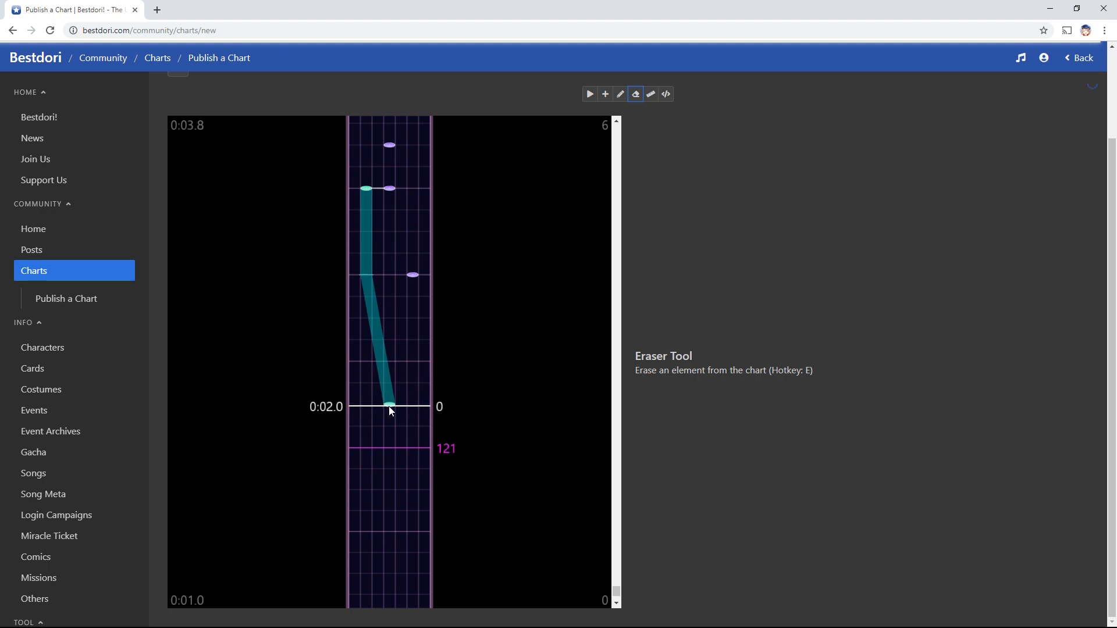
# Remove a stray A slide note, then erase the slide's end and bend nodes
pyautogui.press('r')
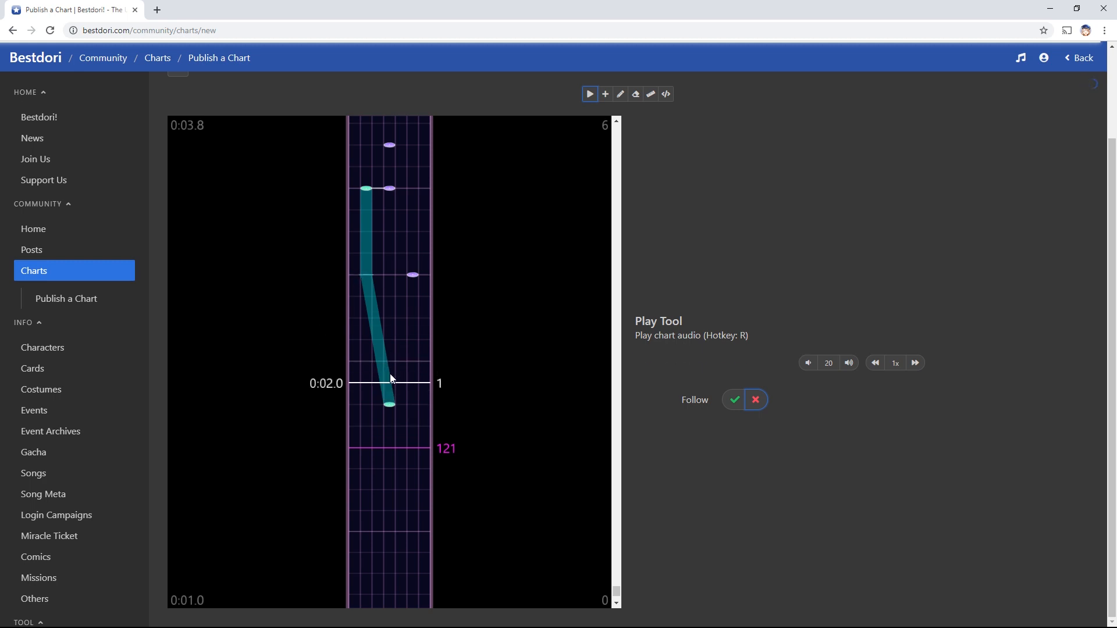
pyautogui.press('w')
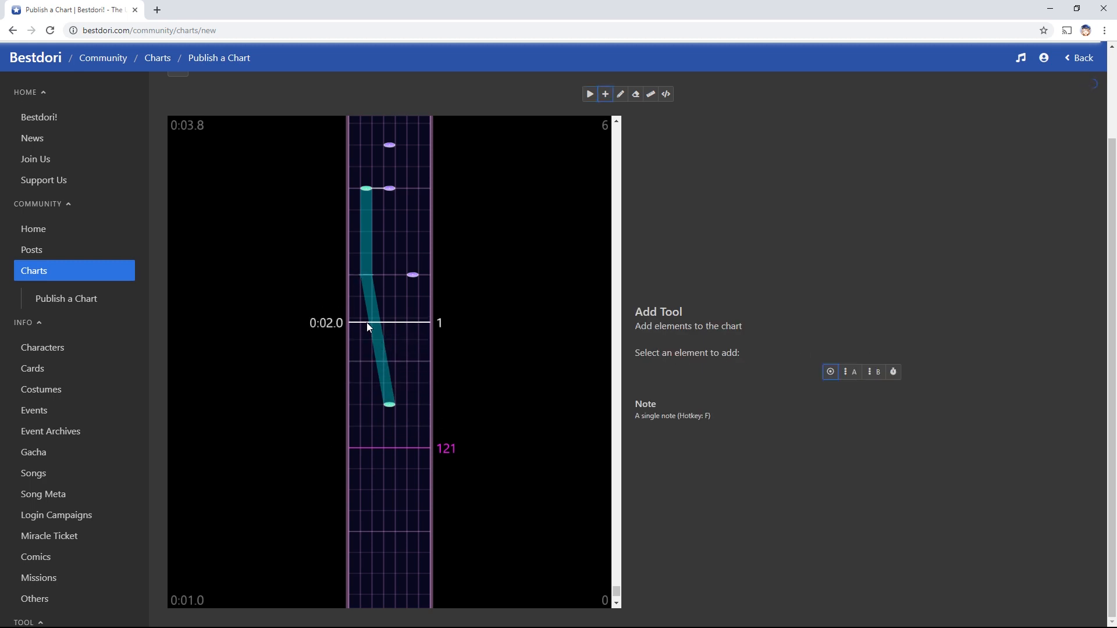
pyautogui.press('s')
pyautogui.click(367, 322)
pyautogui.press('e')
pyautogui.click(367, 320)
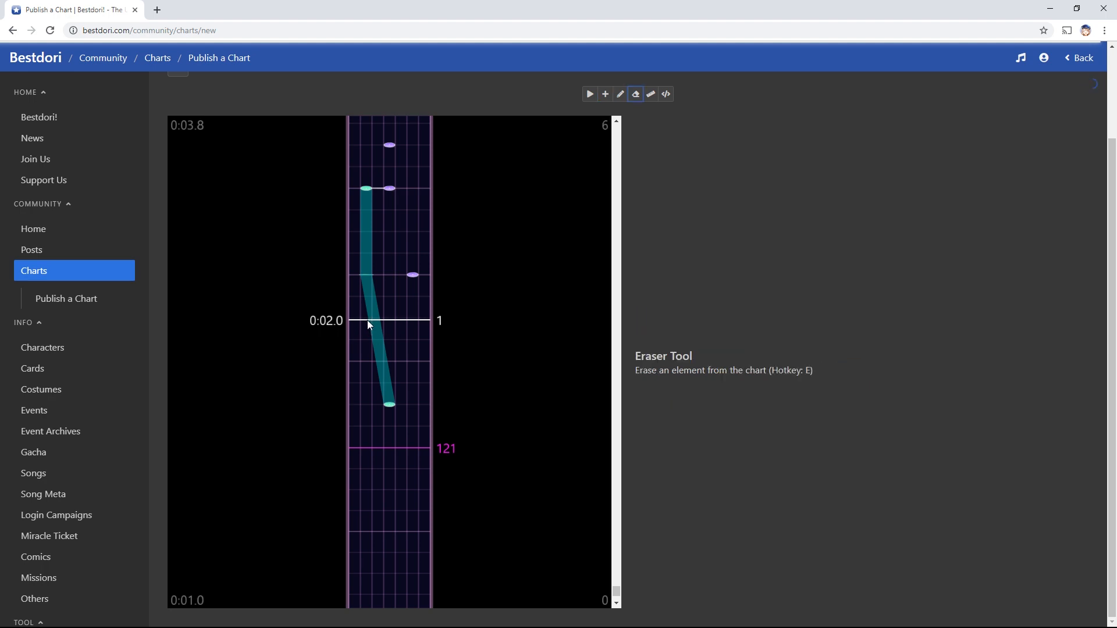
pyautogui.press('d')
pyautogui.click(367, 320)
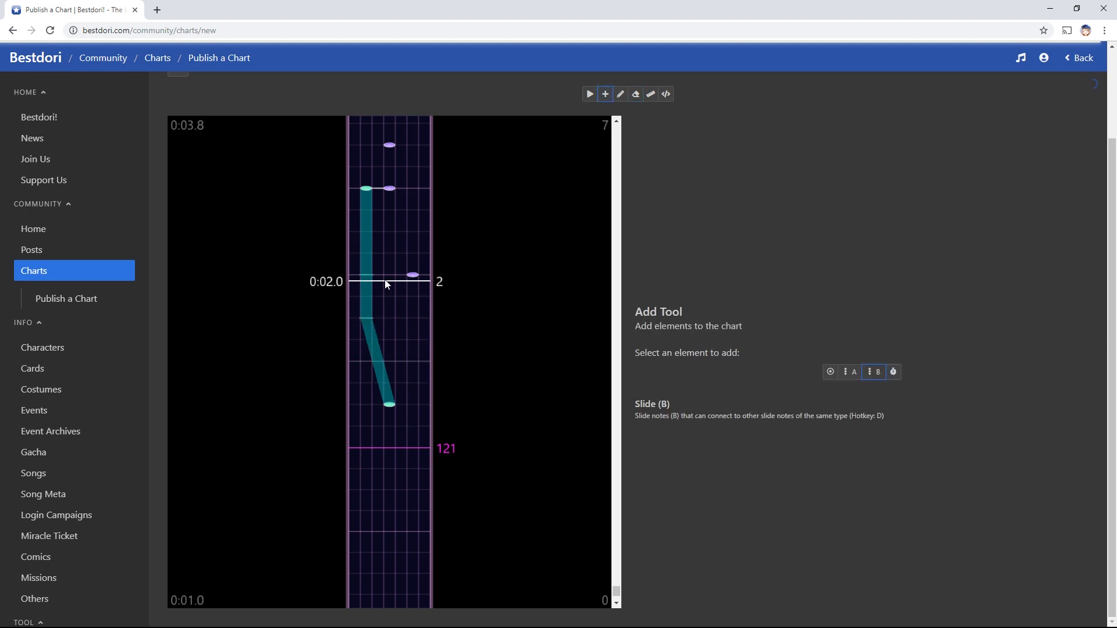
pyautogui.press('e')
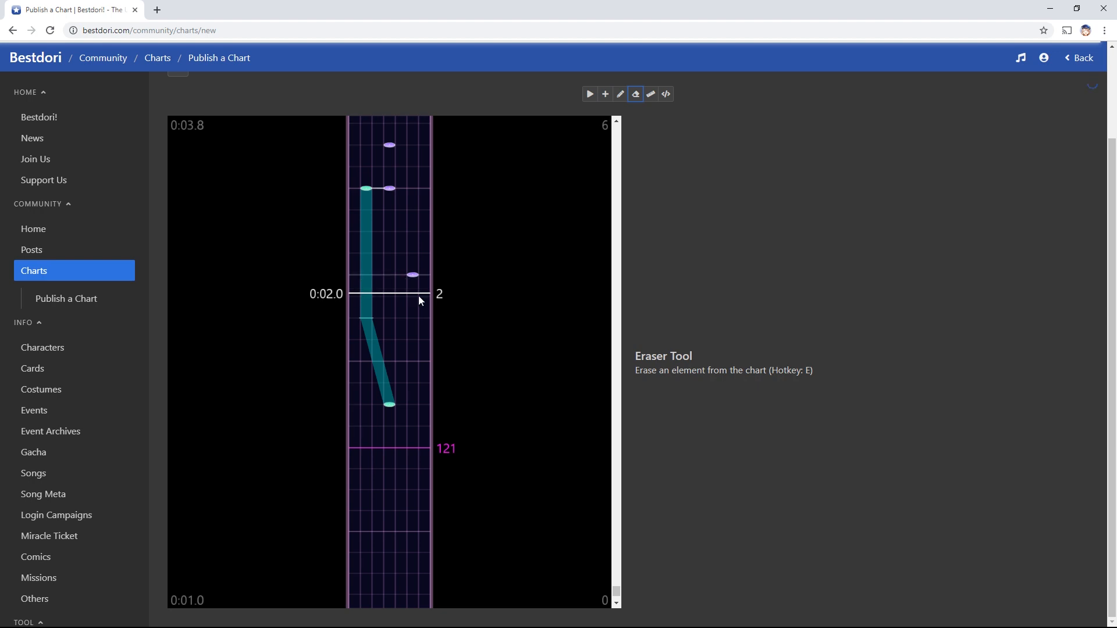
pyautogui.click(390, 405)
pyautogui.click(362, 316)
# Add three middle-lane single notes and erase the right-lane note and leftover top slide note
pyautogui.press('a')
pyautogui.click(390, 404)
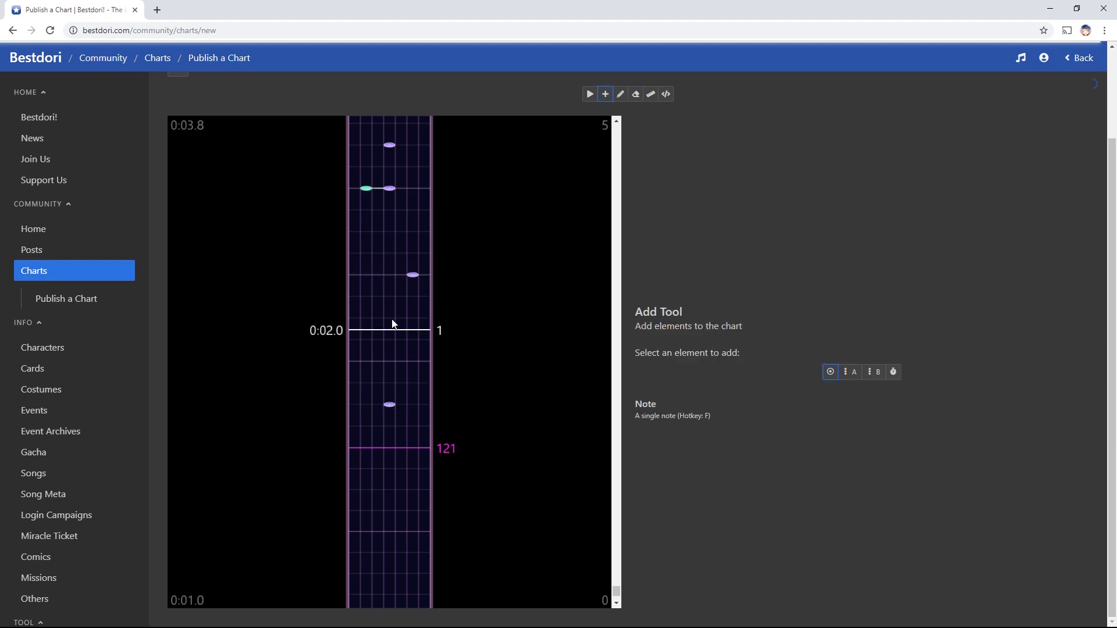
pyautogui.click(390, 275)
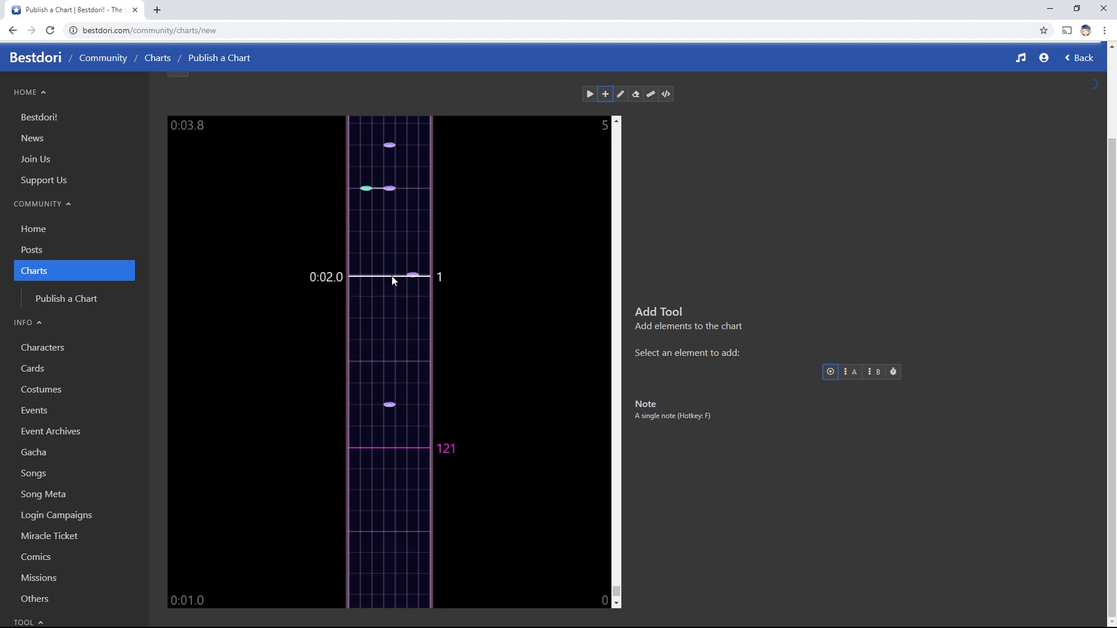
pyautogui.press('e')
pyautogui.press('a')
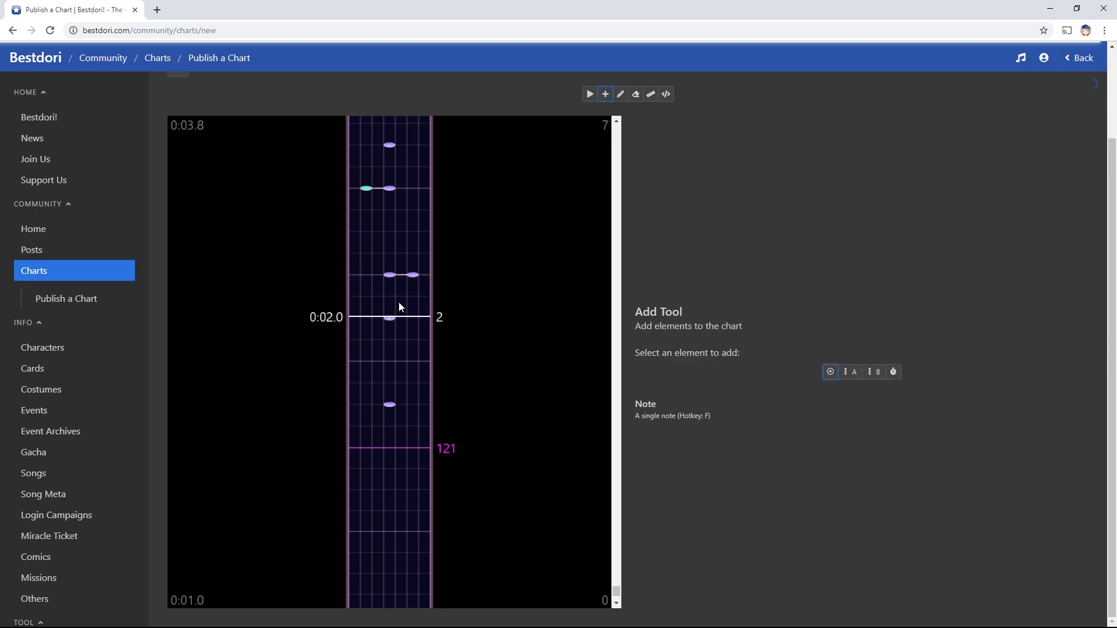
pyautogui.click(391, 317)
pyautogui.press('e')
pyautogui.click(413, 277)
pyautogui.click(366, 188)
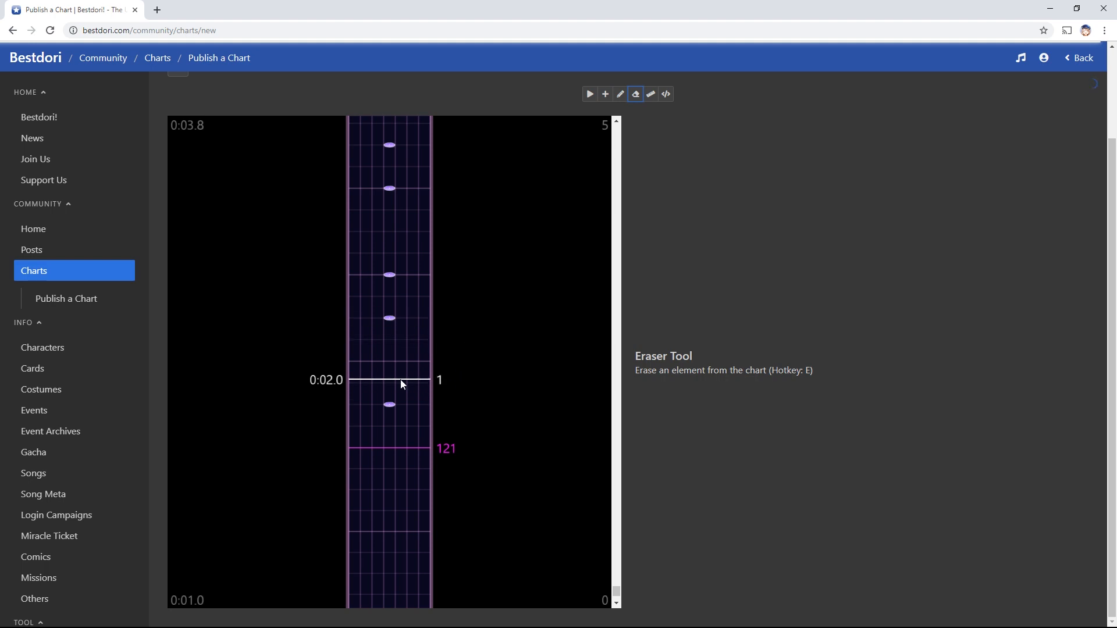
pyautogui.press('r')
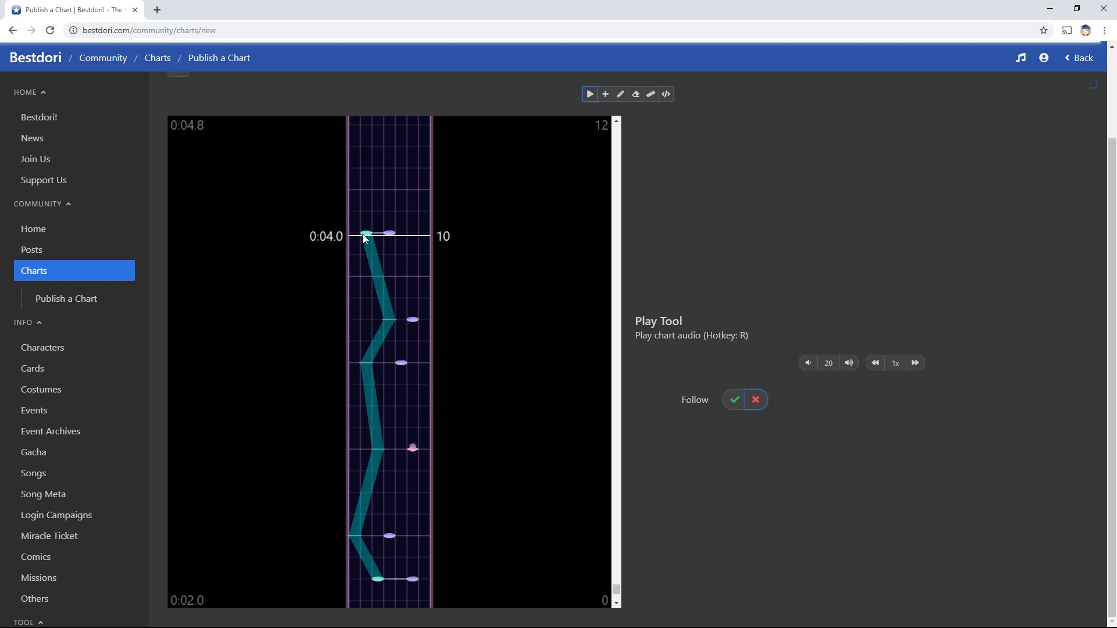
# Play the chart audio and scroll through the 0:02.0–0:04.0 zigzag slide to review it
pyautogui.click(462, 424)
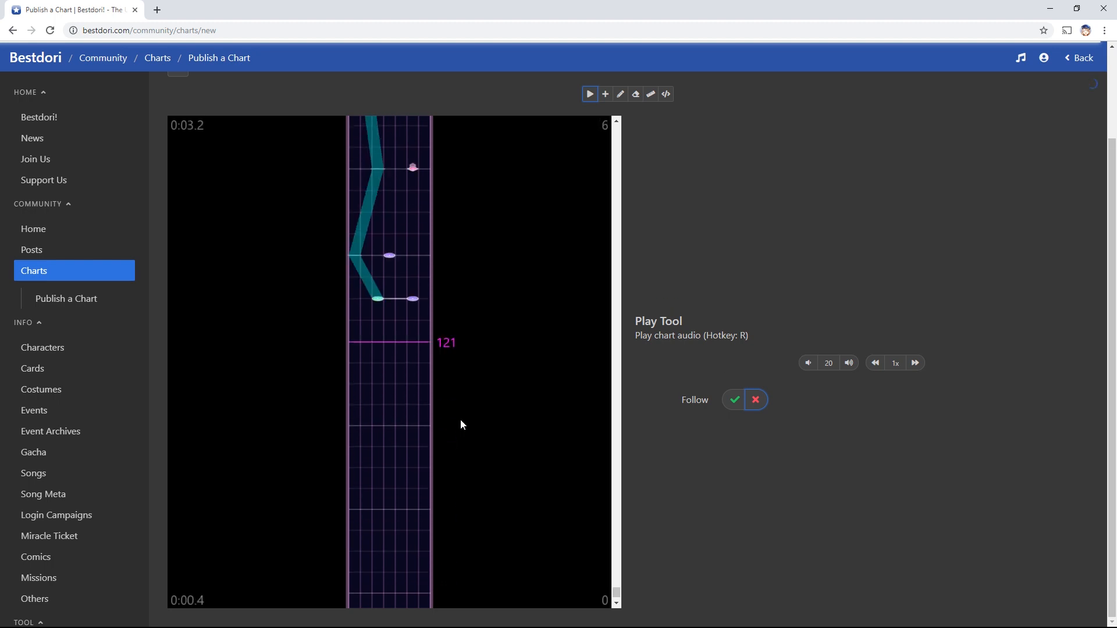
pyautogui.scroll(-5, 461, 425)
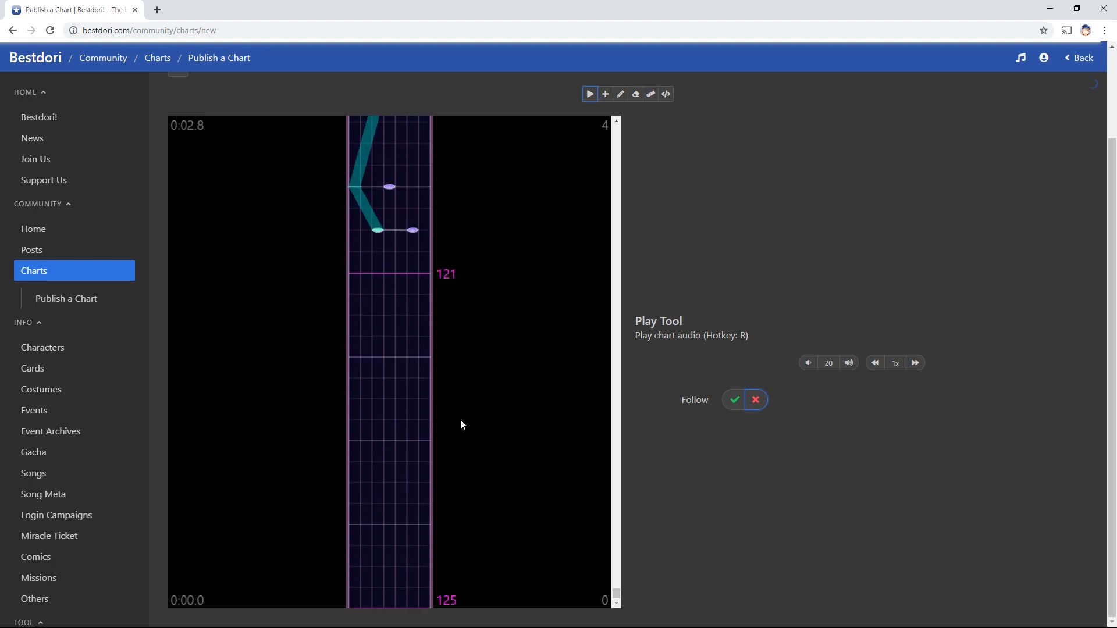
pyautogui.scroll(5, 536, 418)
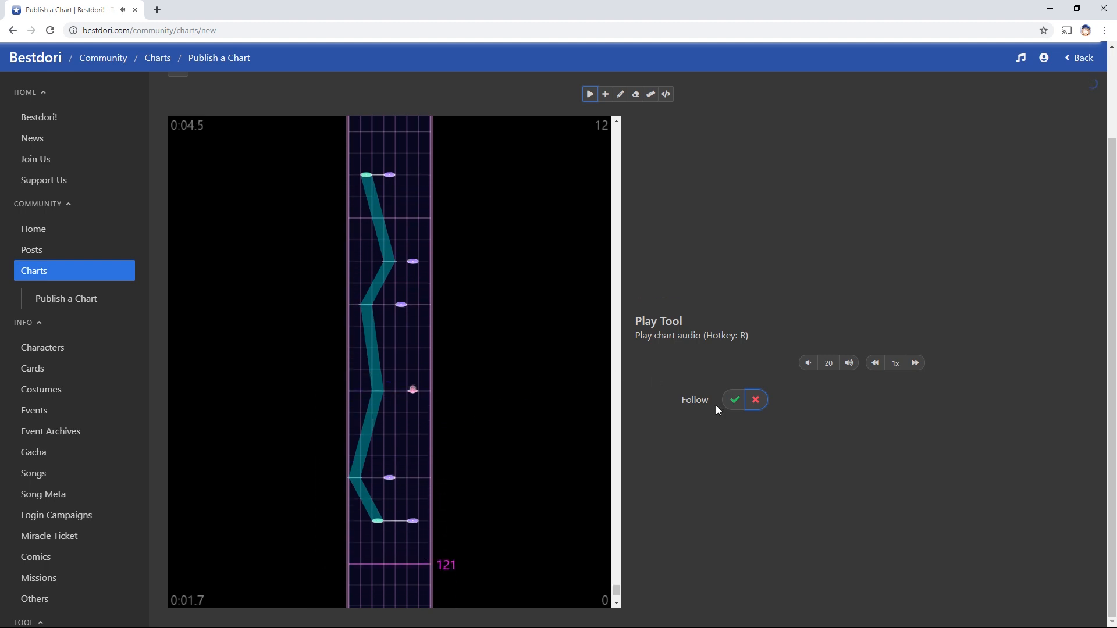
pyautogui.scroll(2, 716, 405)
pyautogui.click(670, 142)
pyautogui.scroll(-5, 801, 224)
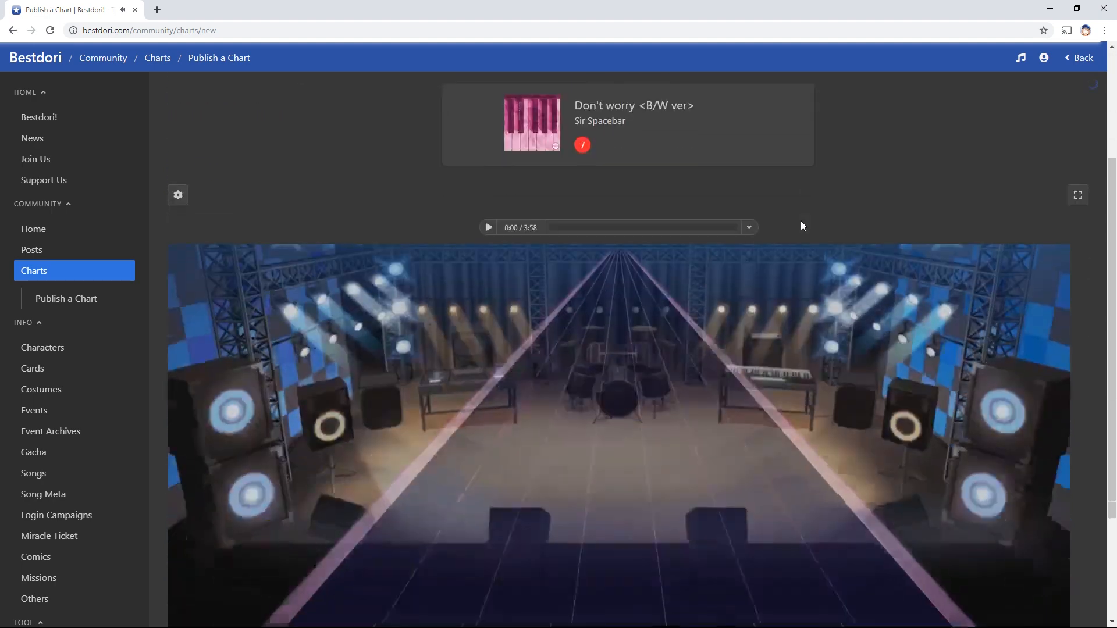
pyautogui.scroll(1, 501, 133)
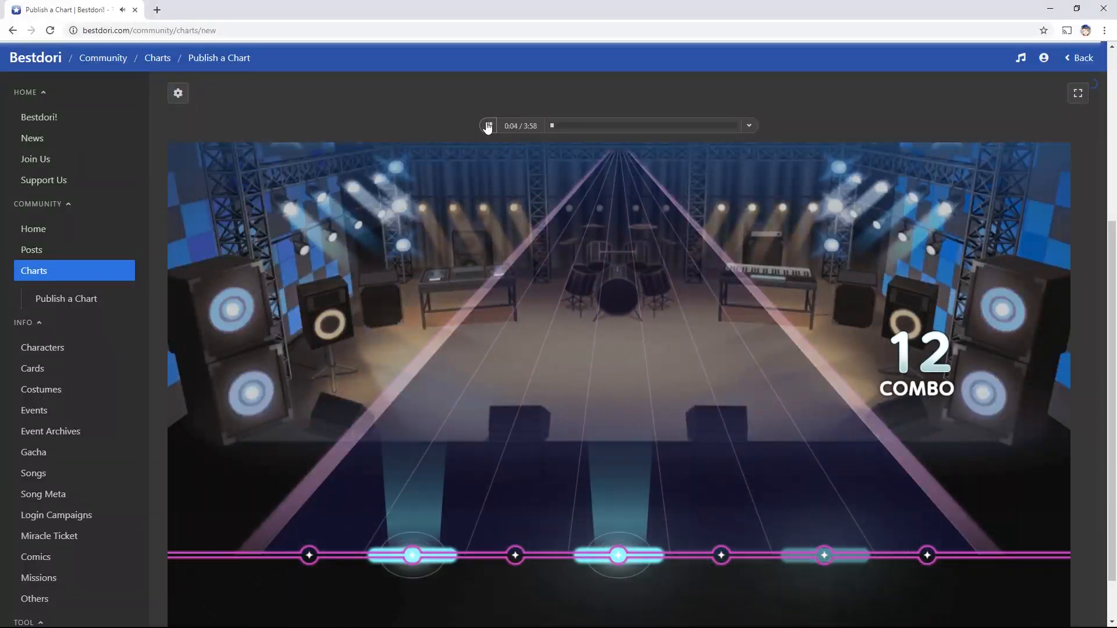
pyautogui.click(489, 127)
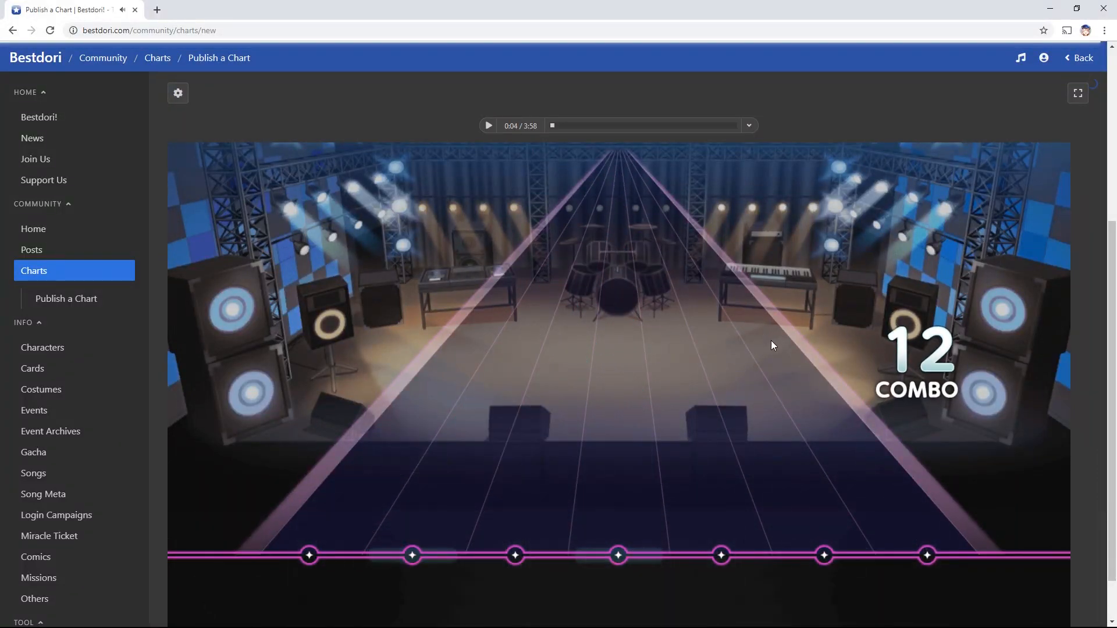
pyautogui.scroll(5, 770, 342)
pyautogui.click(623, 138)
pyautogui.scroll(-2, 724, 309)
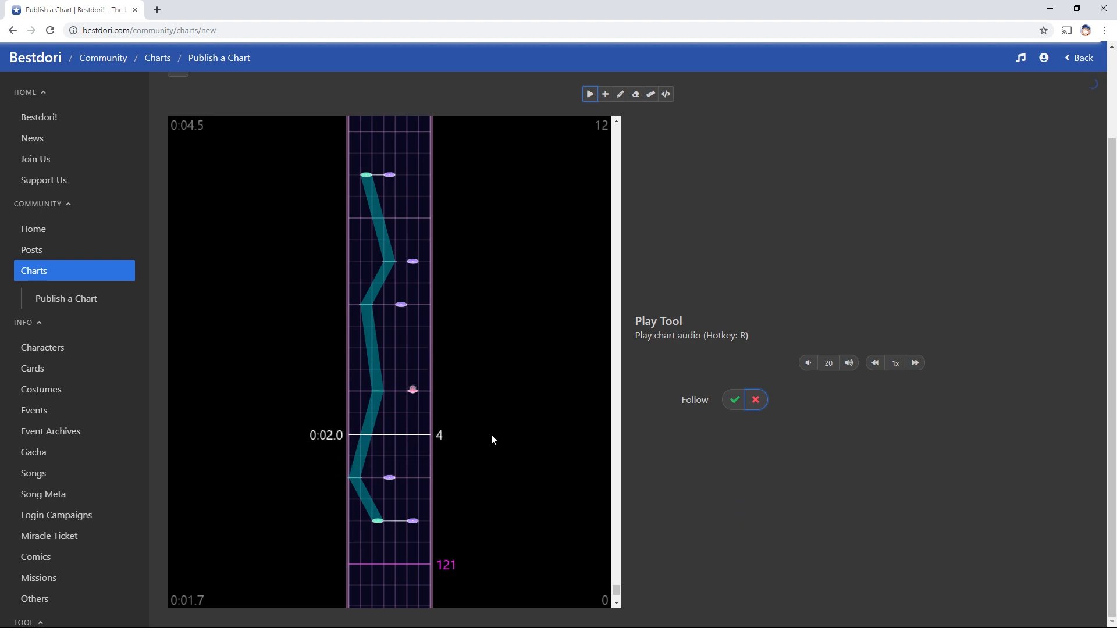
# Replace a misplaced A slide with a single note on the 0:05.0 line
pyautogui.press('f')
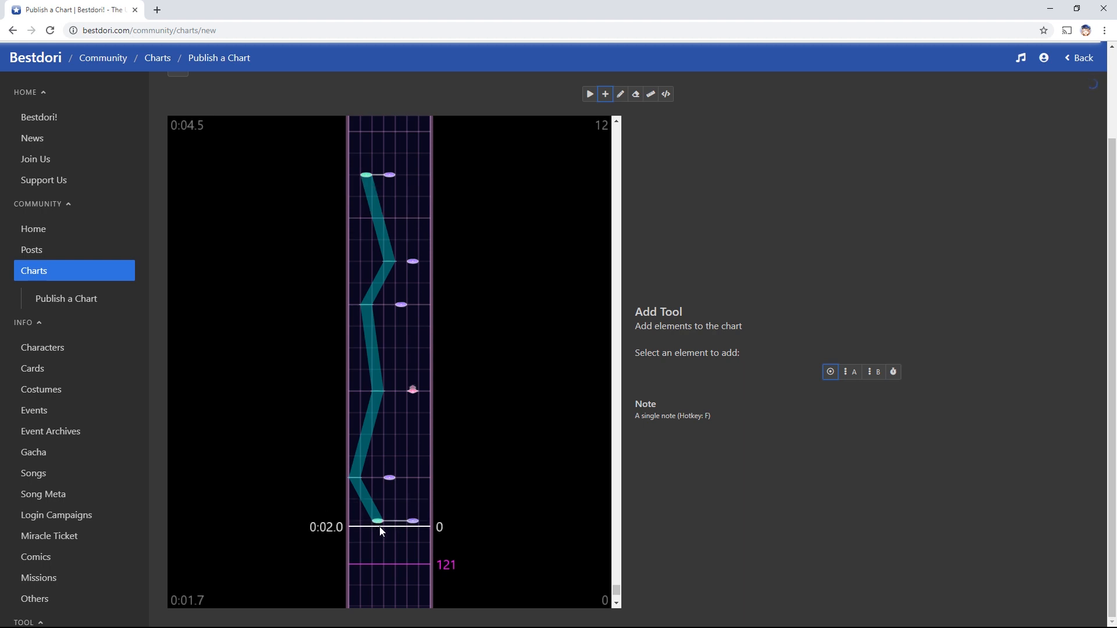
pyautogui.scroll(1, 463, 523)
pyautogui.scroll(1, 456, 525)
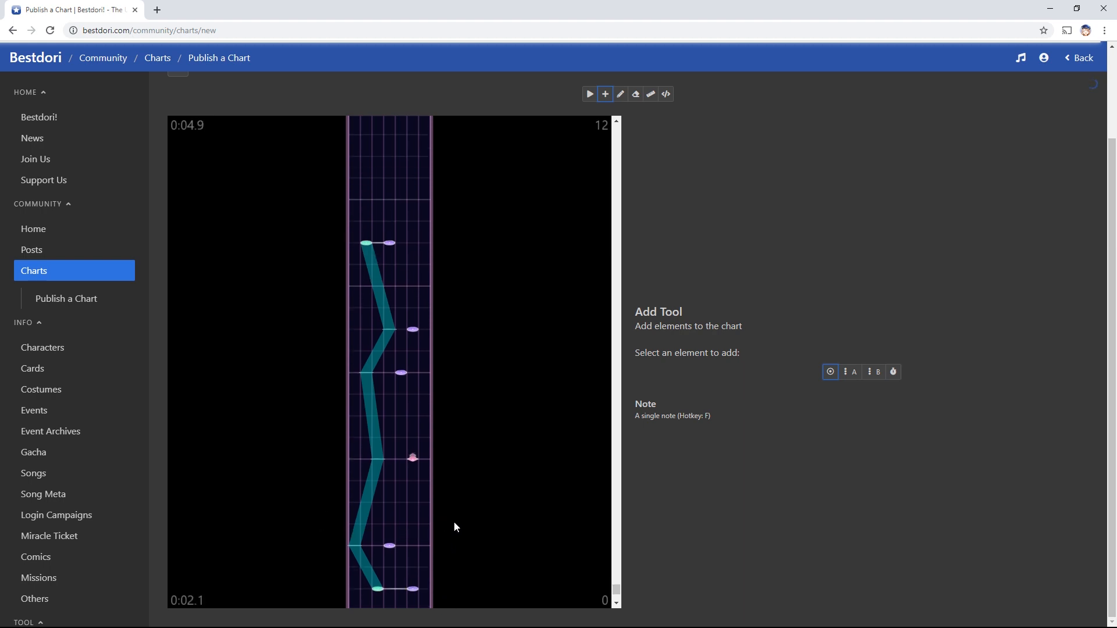
pyautogui.scroll(-2, 456, 525)
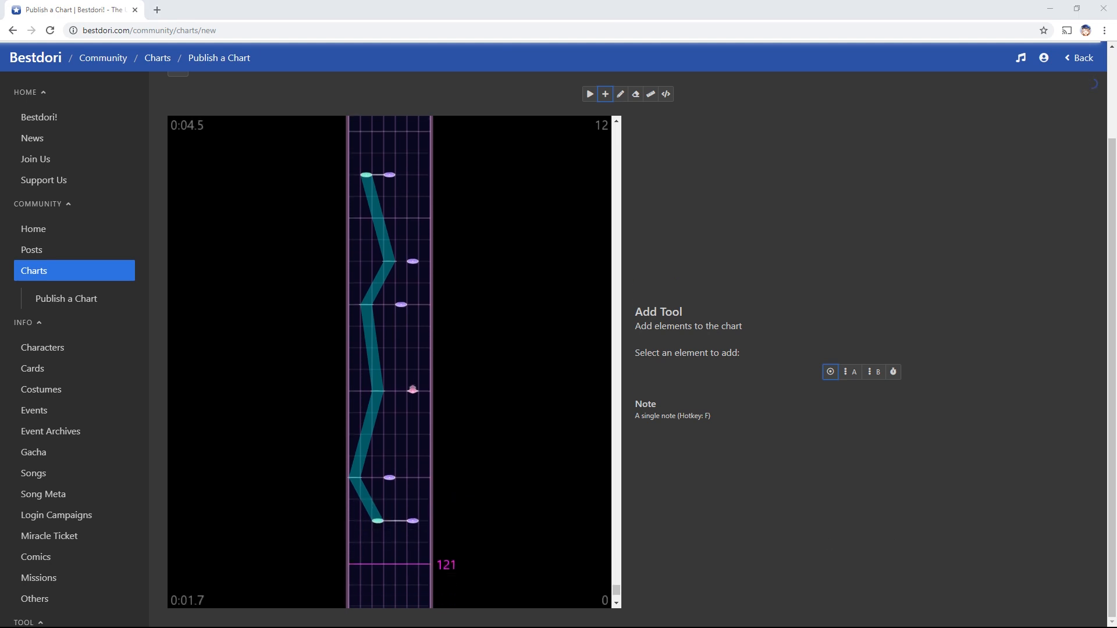
pyautogui.scroll(10, 543, 491)
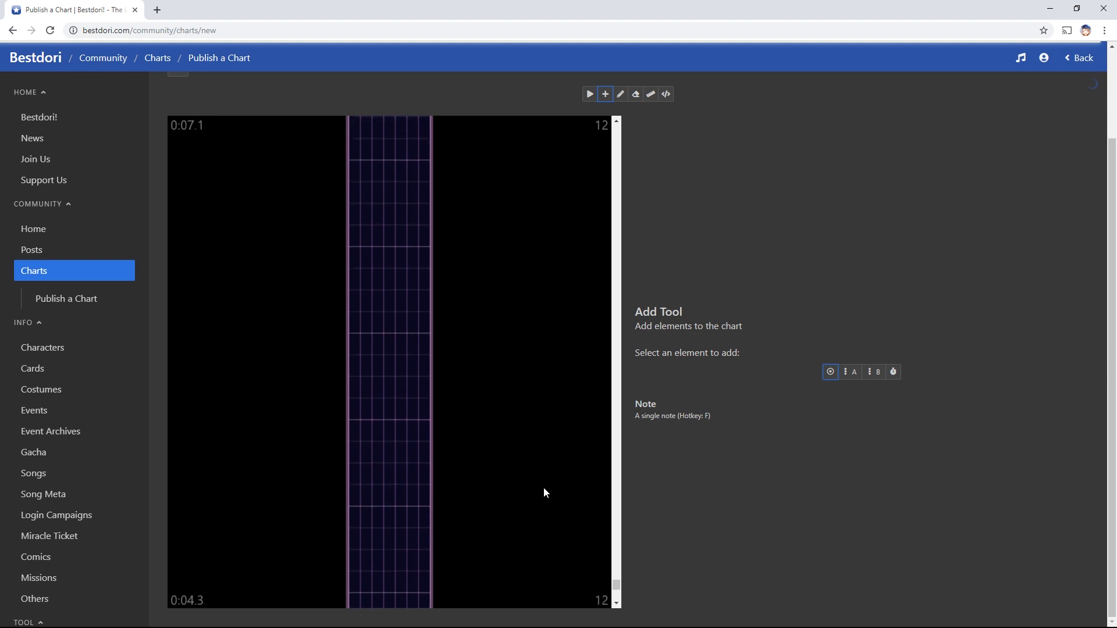
pyautogui.scroll(-3, 544, 493)
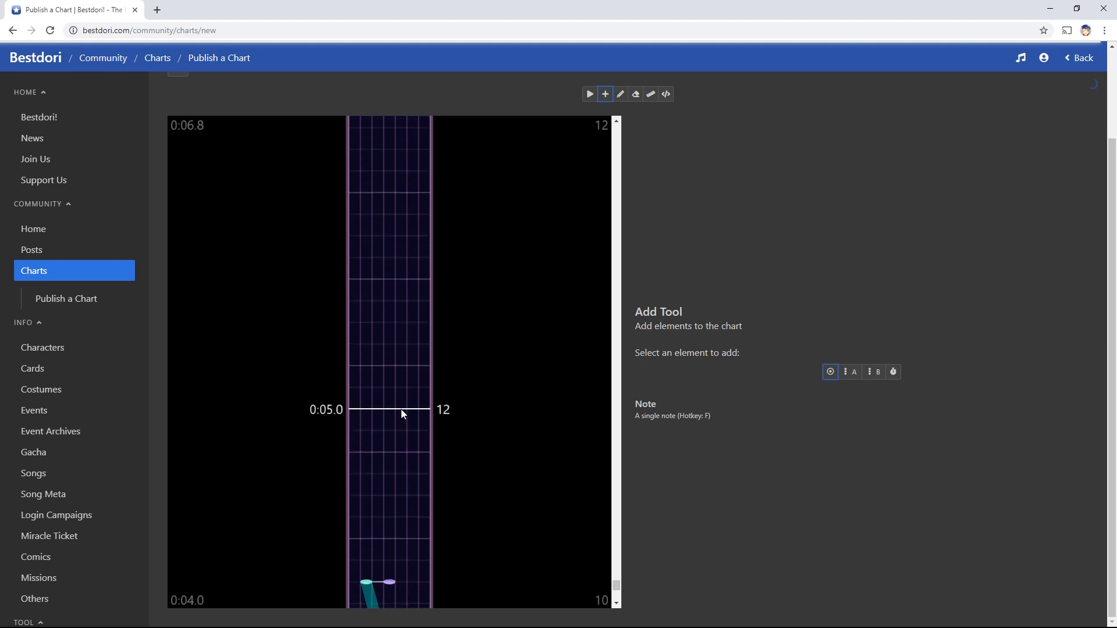
pyautogui.press('s')
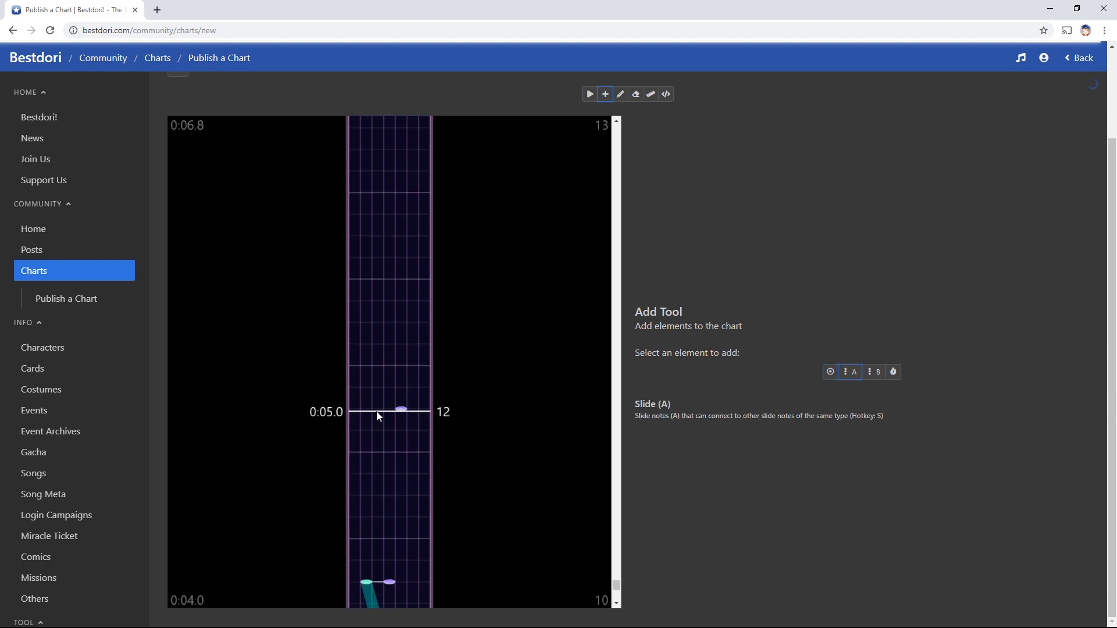
pyautogui.click(390, 367)
pyautogui.click(413, 409)
pyautogui.press('e')
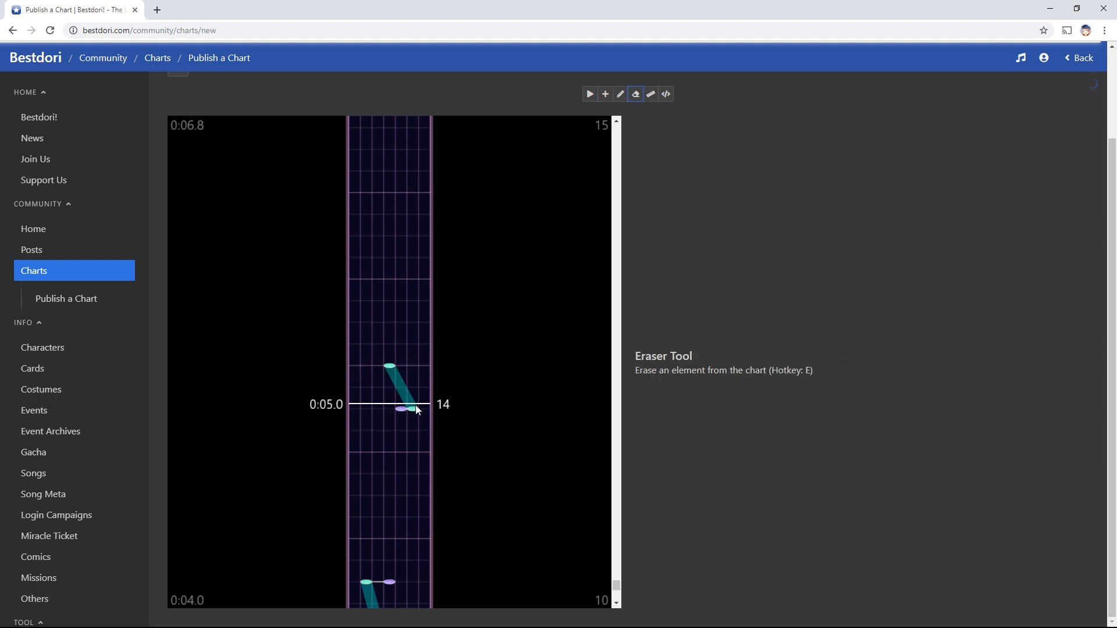
pyautogui.click(416, 409)
pyautogui.press('q')
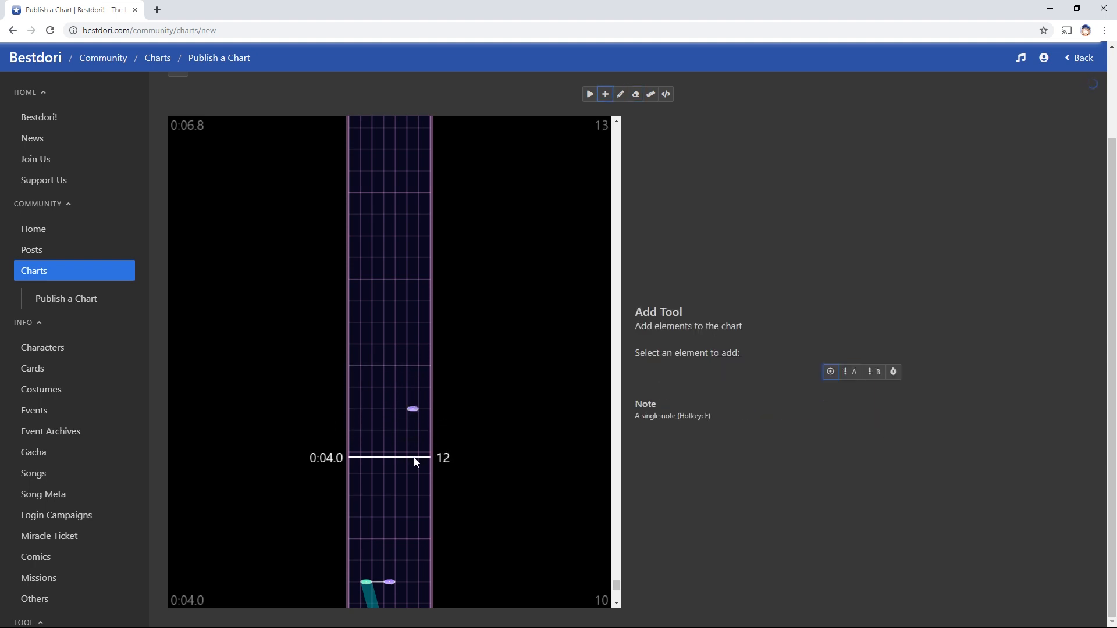
pyautogui.click(392, 367)
# Draw a zigzag A slide rising from beside the existing note past 0:05.0
pyautogui.press('s')
pyautogui.click(379, 415)
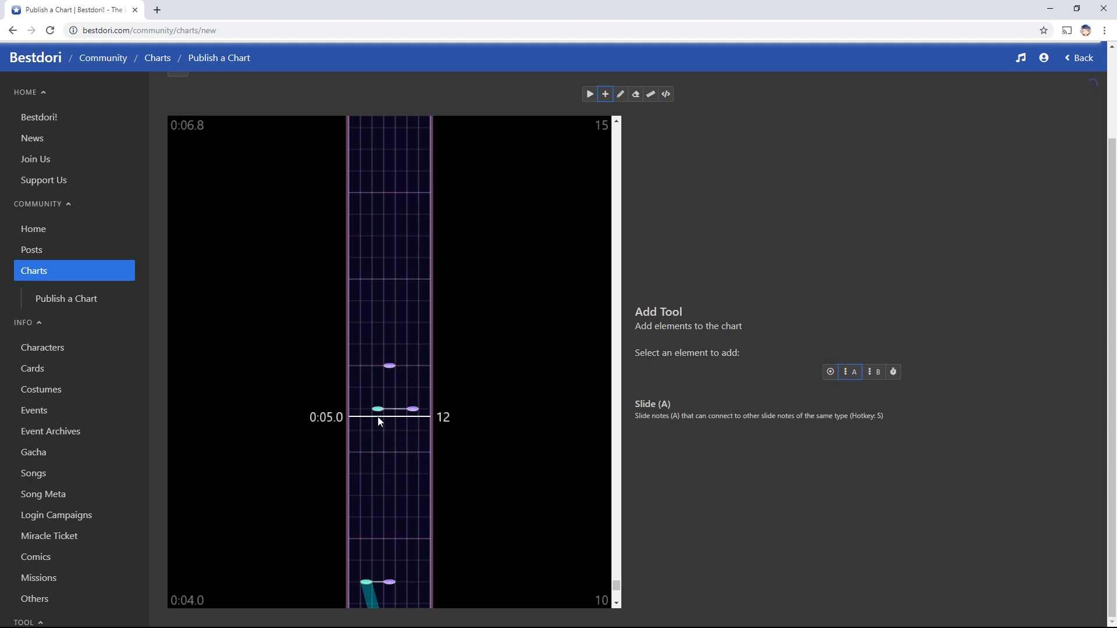
pyautogui.click(354, 370)
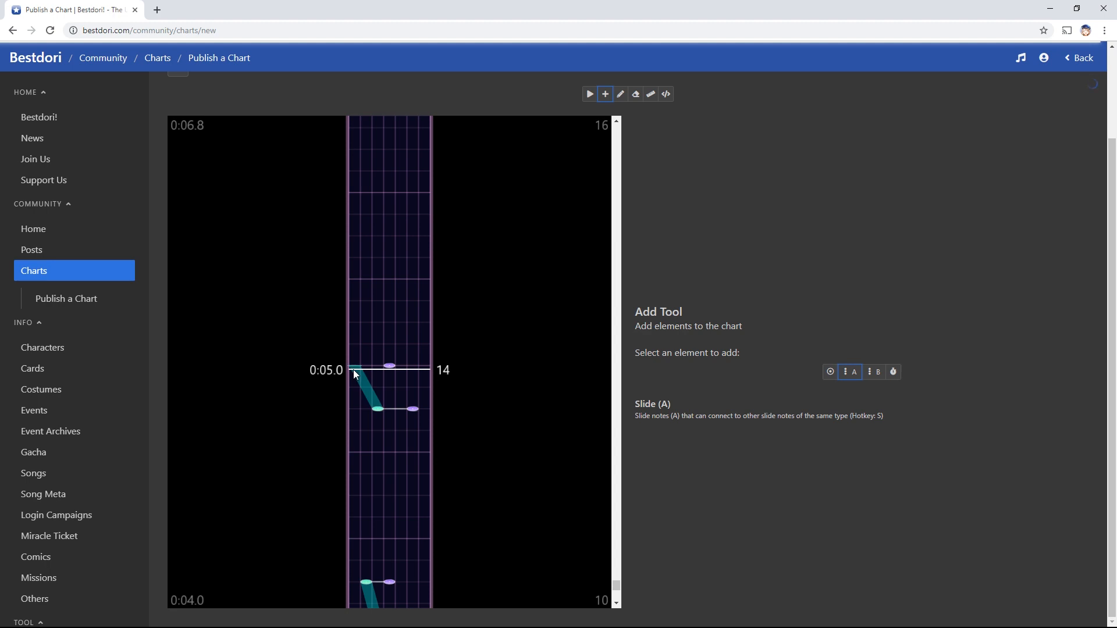
pyautogui.click(374, 287)
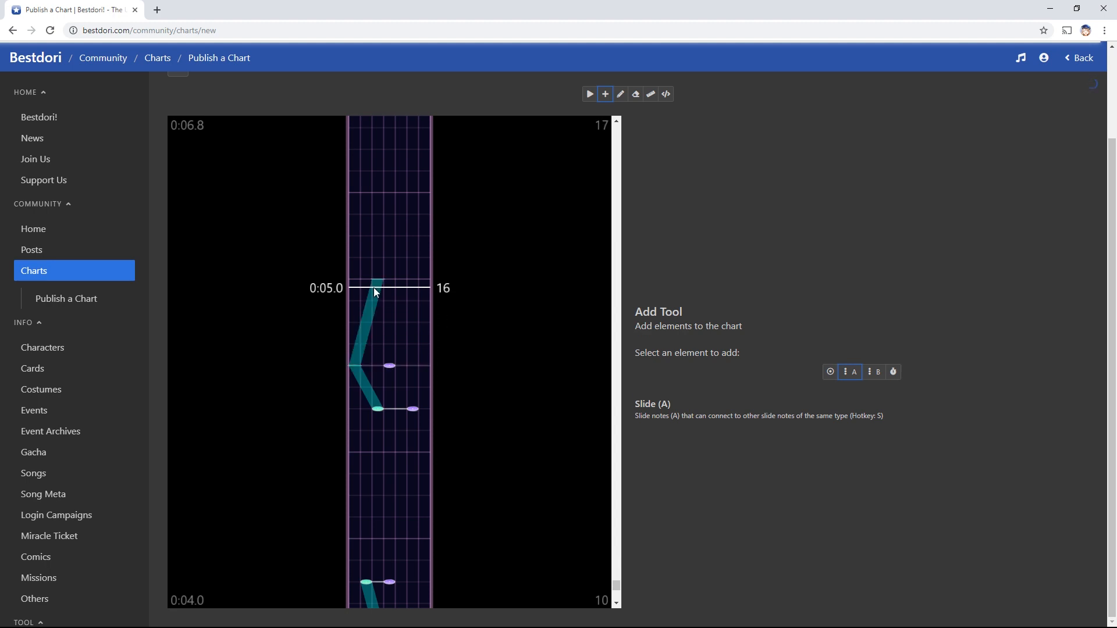
pyautogui.click(367, 197)
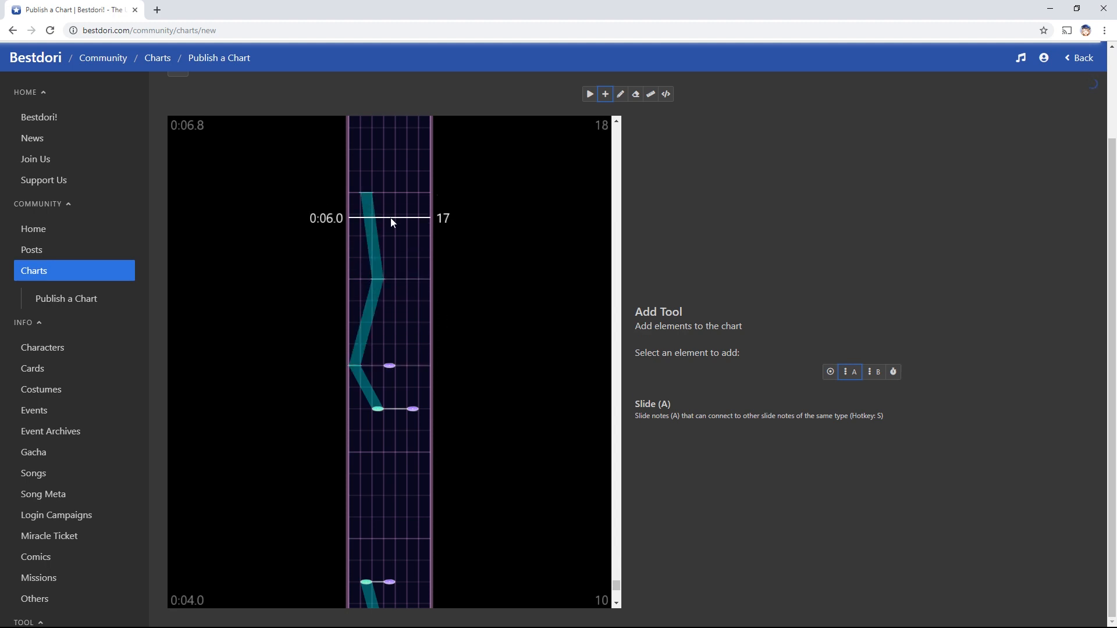
# Add a single note on the 0:05.0 line and make one note a flick note
pyautogui.press('f')
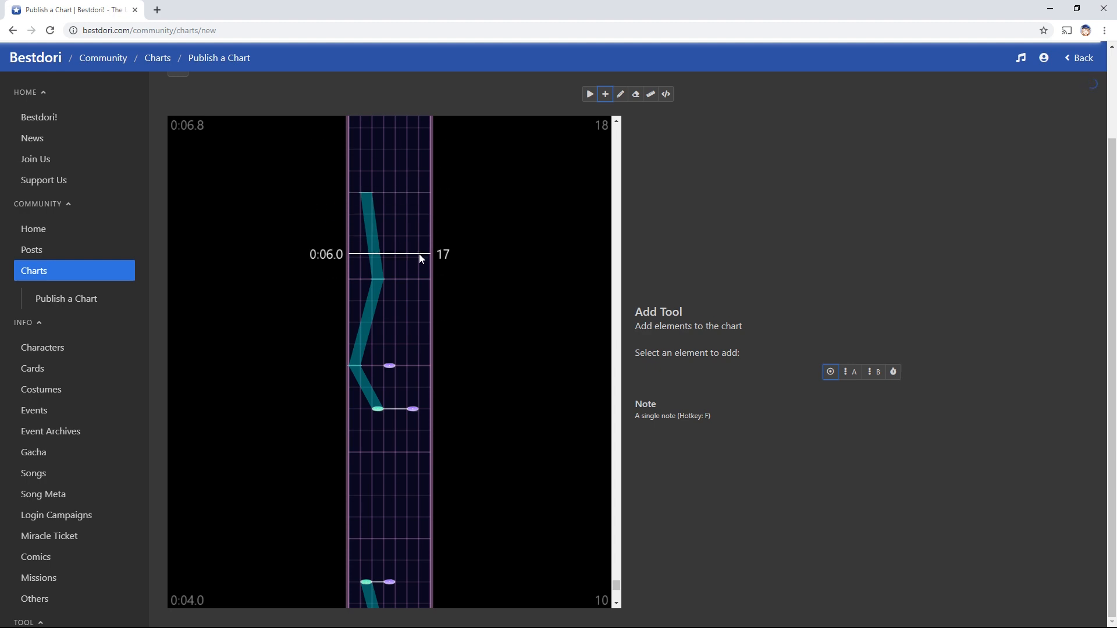
pyautogui.click(412, 281)
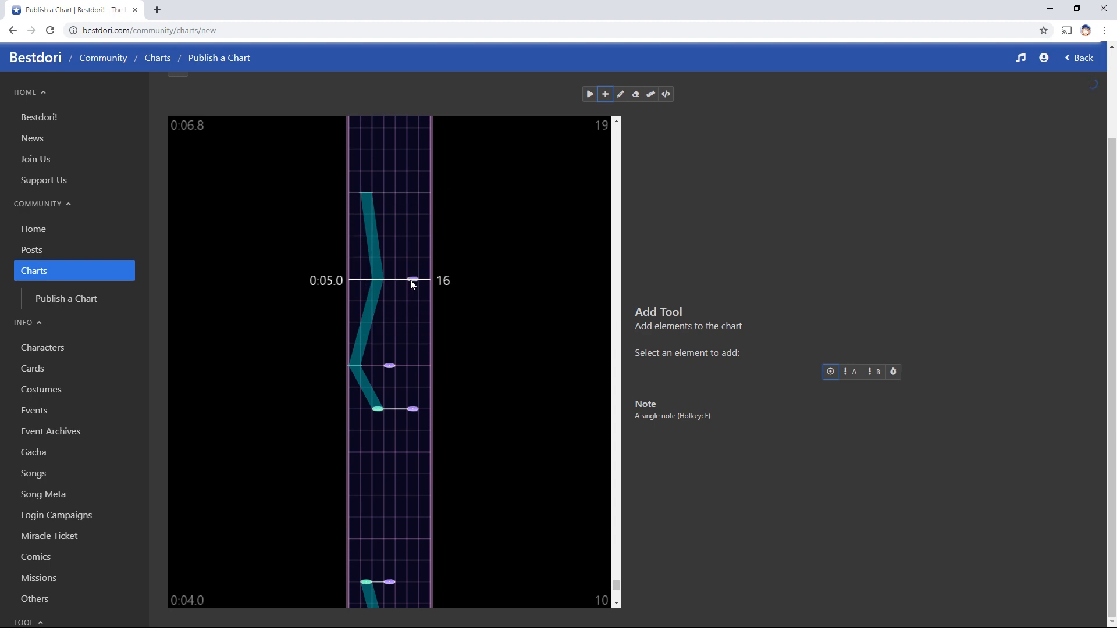
pyautogui.scroll(2, 412, 283)
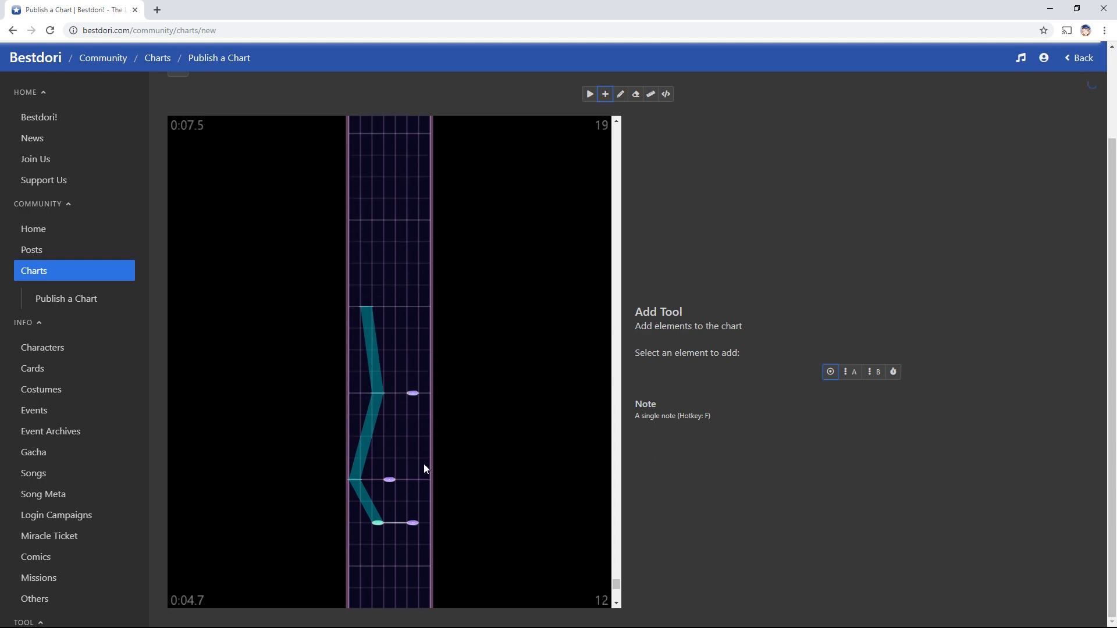
pyautogui.press('w')
pyautogui.click(415, 397)
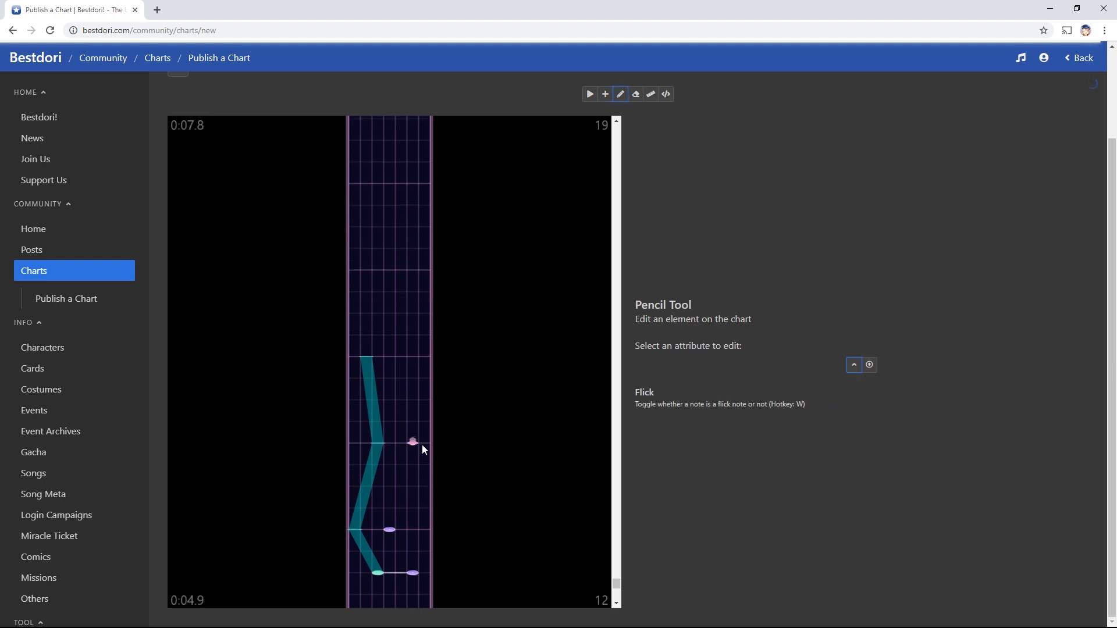
# Add two single notes near 0:06.0, extend the zigzag slide to 0:07.0, and pair its end with a note
pyautogui.scroll(1, 421, 445)
pyautogui.press('f')
pyautogui.click(401, 367)
pyautogui.click(414, 324)
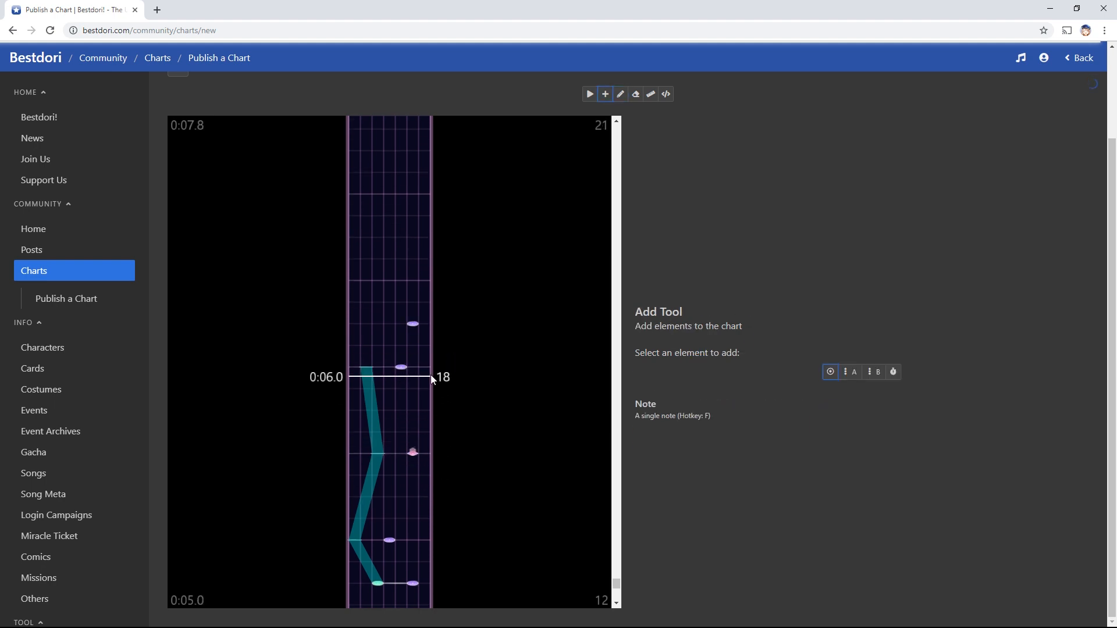
pyautogui.press('s')
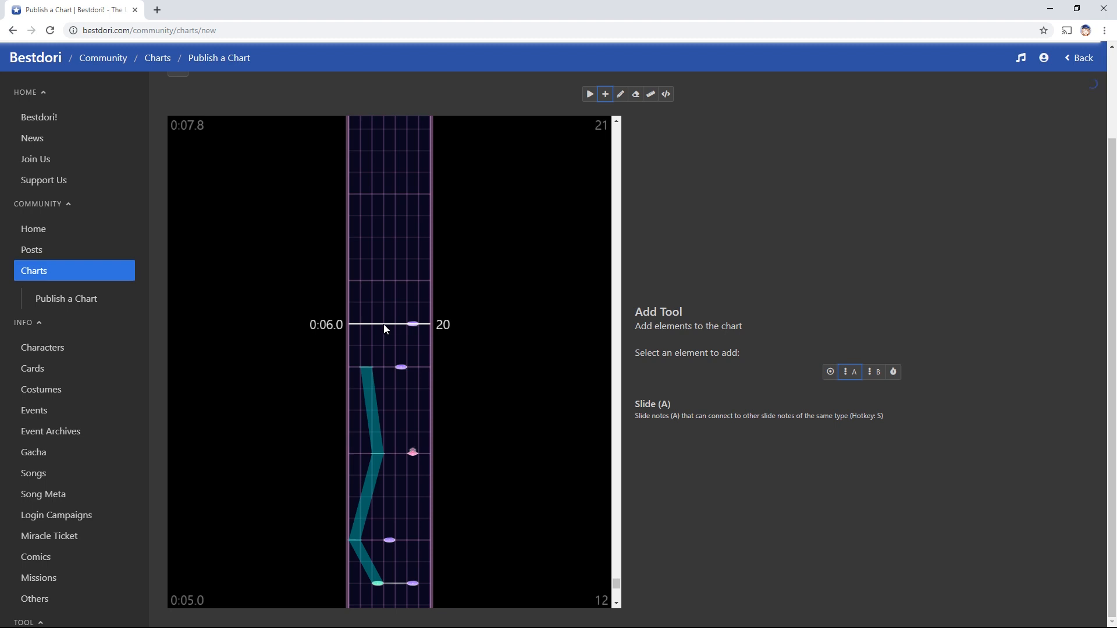
pyautogui.click(387, 325)
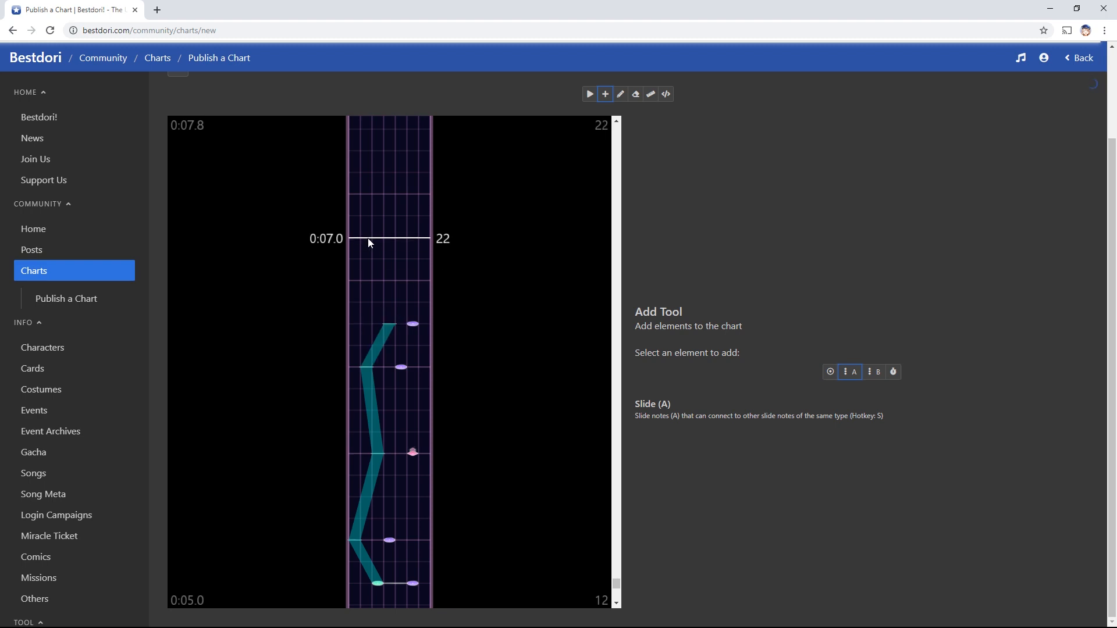
pyautogui.doubleClick(368, 240)
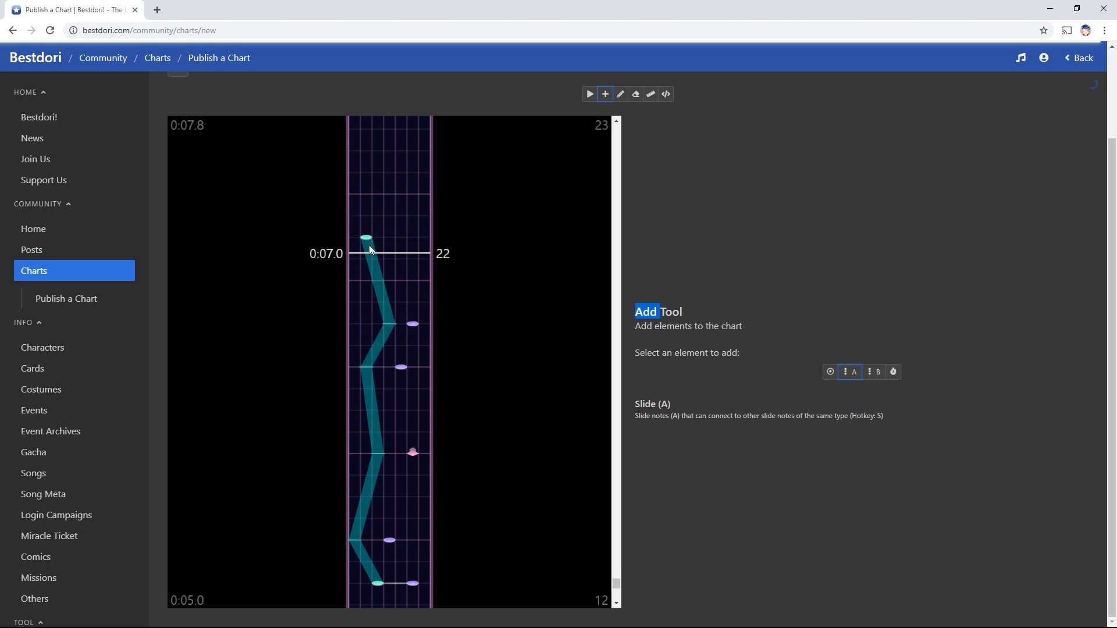
pyautogui.press('e')
pyautogui.press('f')
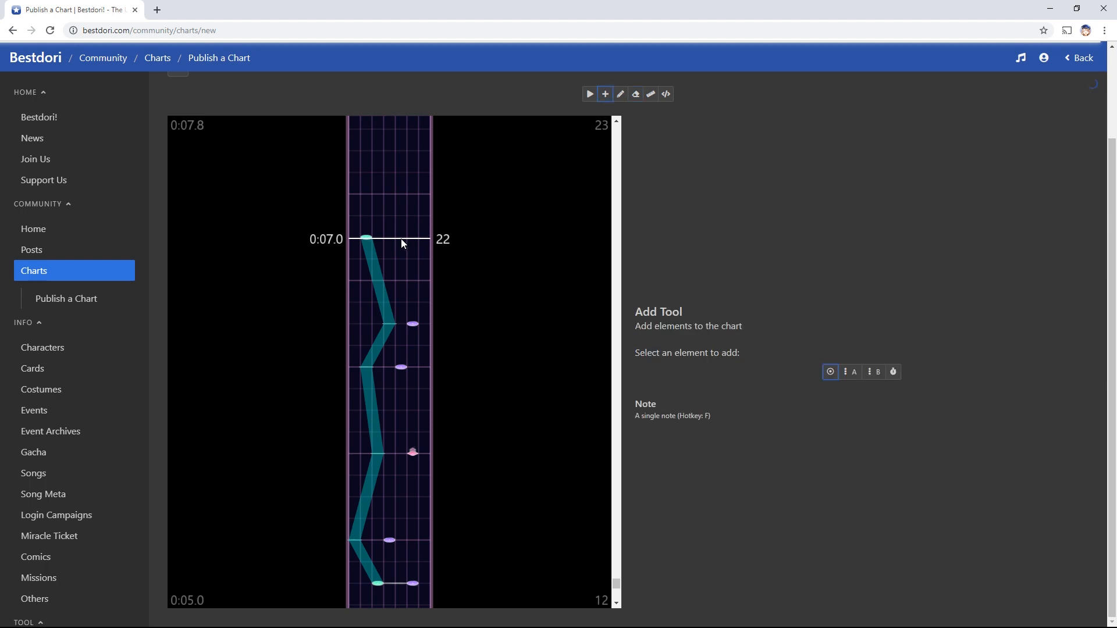
pyautogui.click(391, 240)
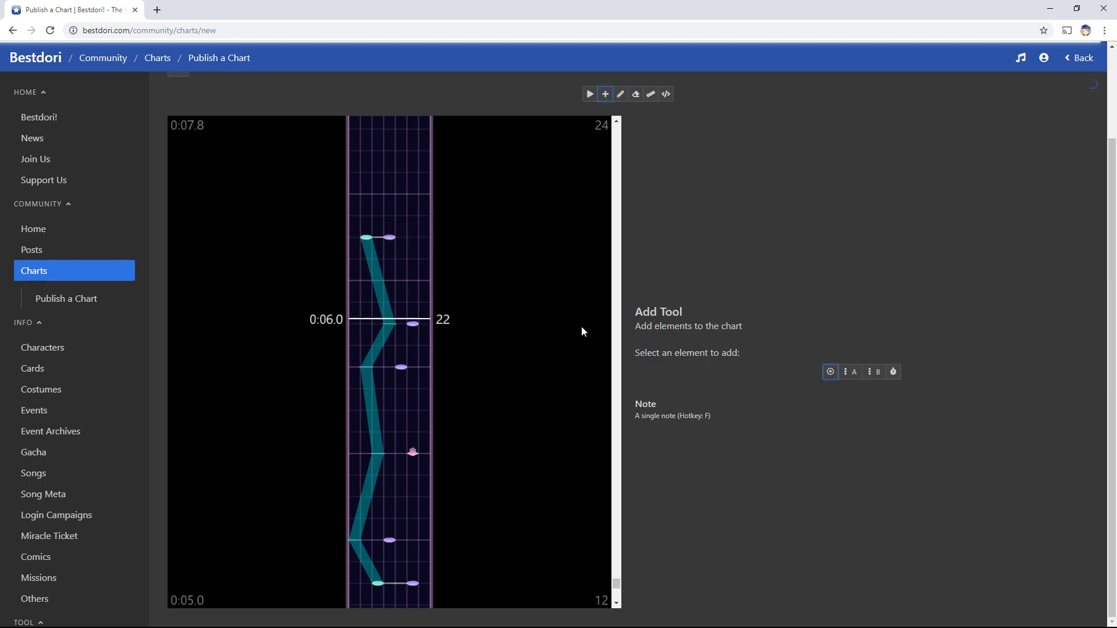
# Play back the chart audio to review the new zigzag section
pyautogui.scroll(-5, 489, 520)
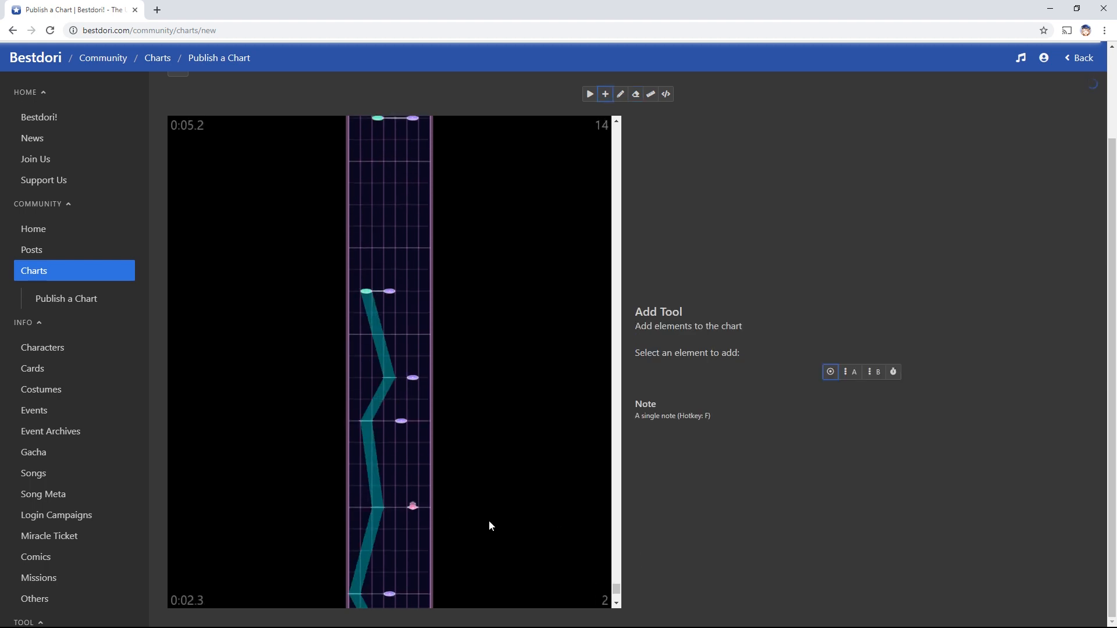
pyautogui.scroll(4, 489, 521)
pyautogui.press('r')
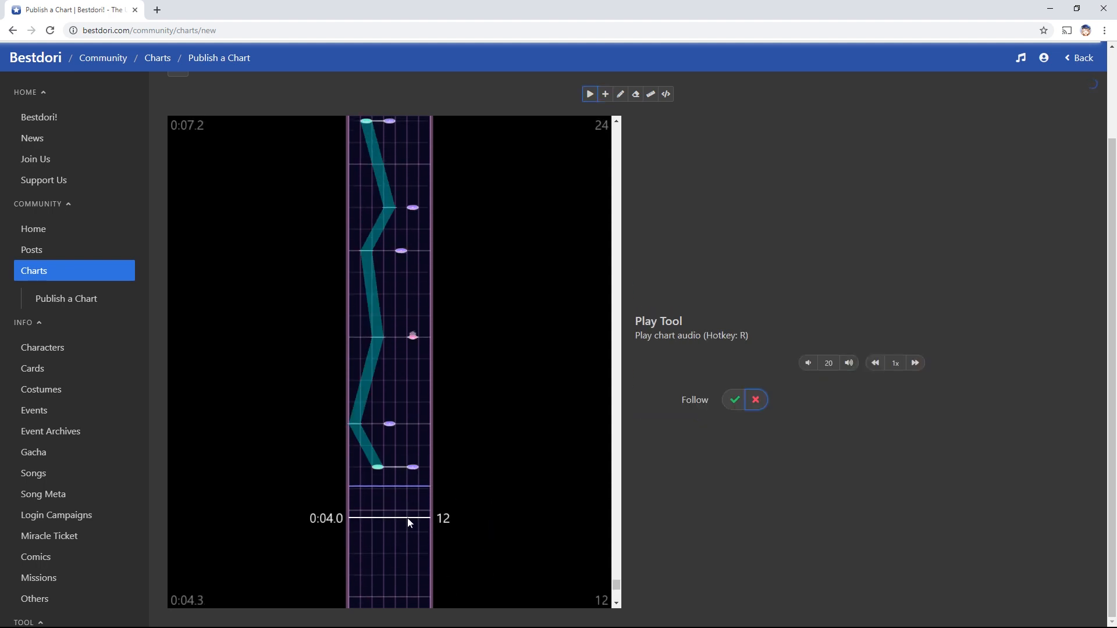
pyautogui.scroll(2, 436, 518)
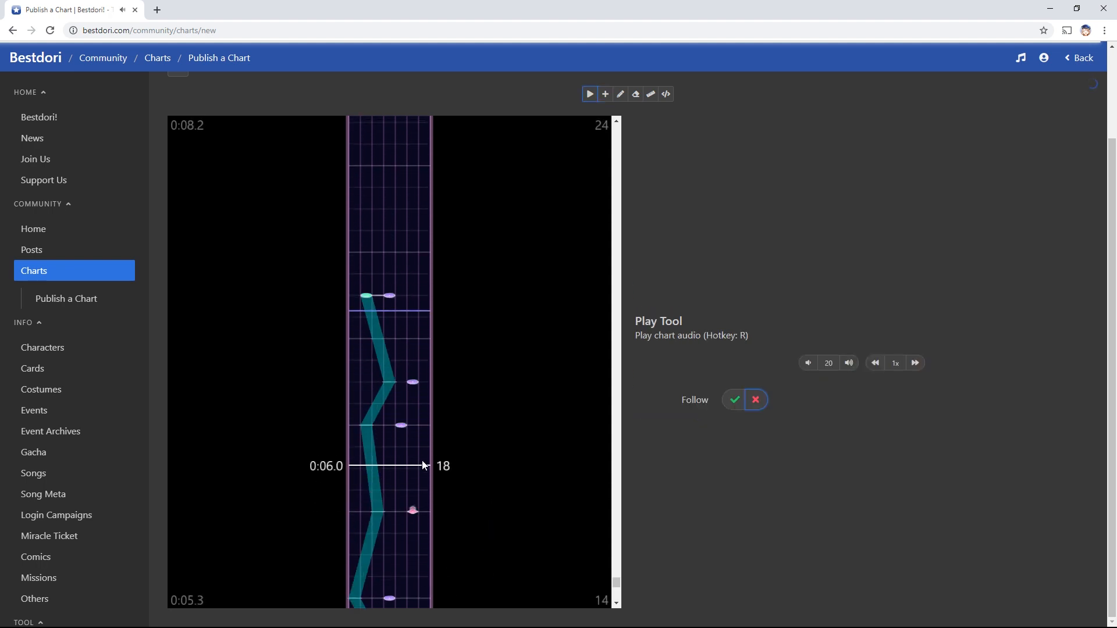
pyautogui.scroll(-3, 448, 472)
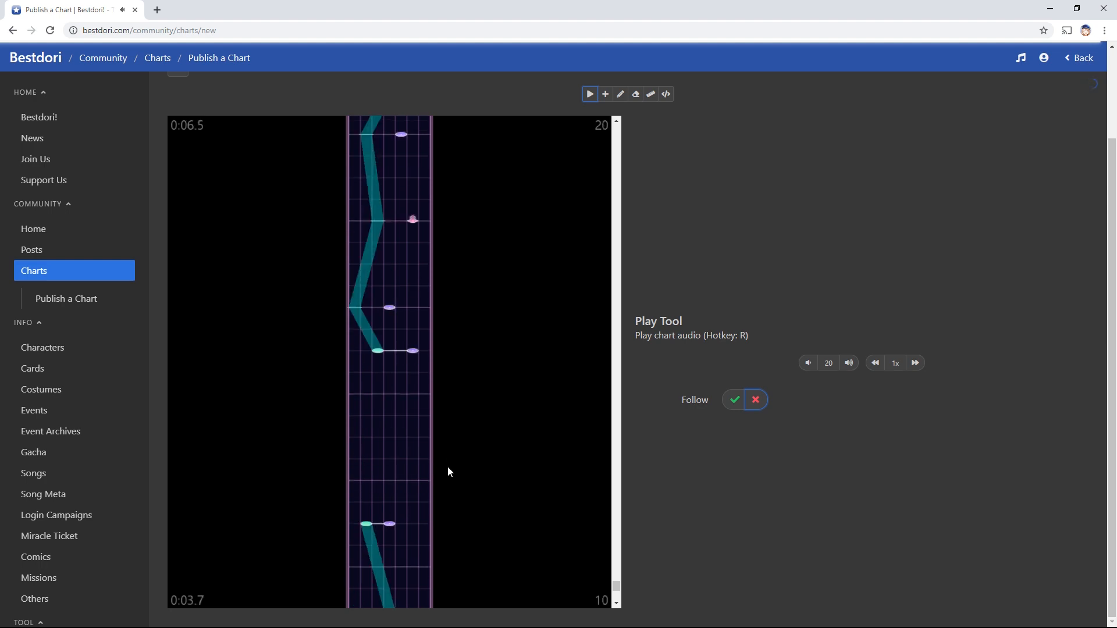
pyautogui.scroll(-3, 448, 470)
pyautogui.scroll(5, 442, 454)
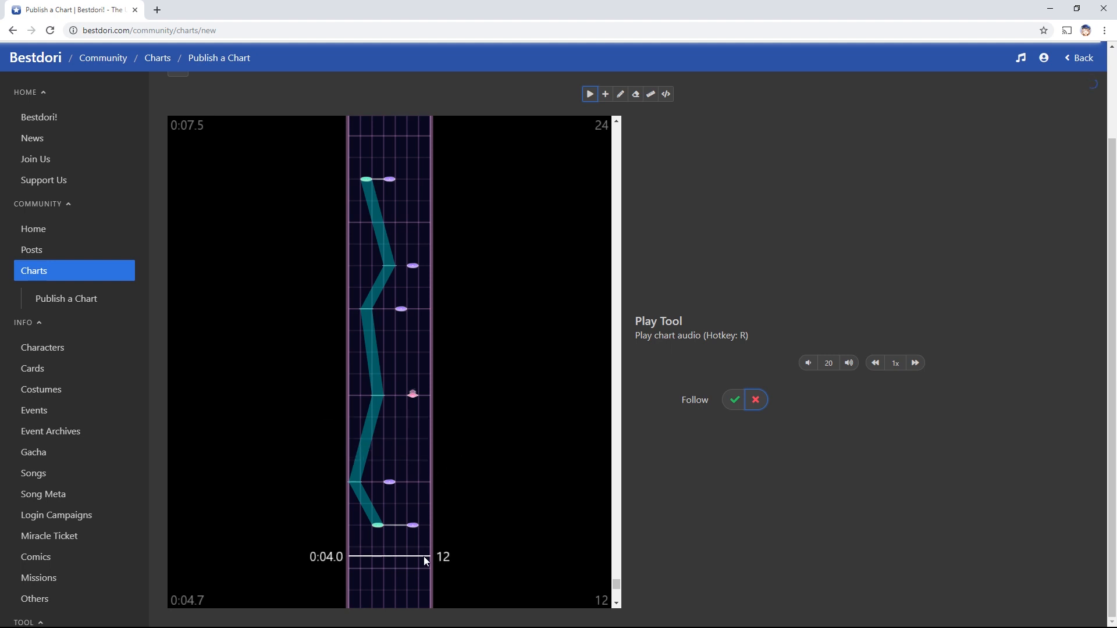
pyautogui.scroll(-2, 423, 518)
pyautogui.scroll(2, 423, 486)
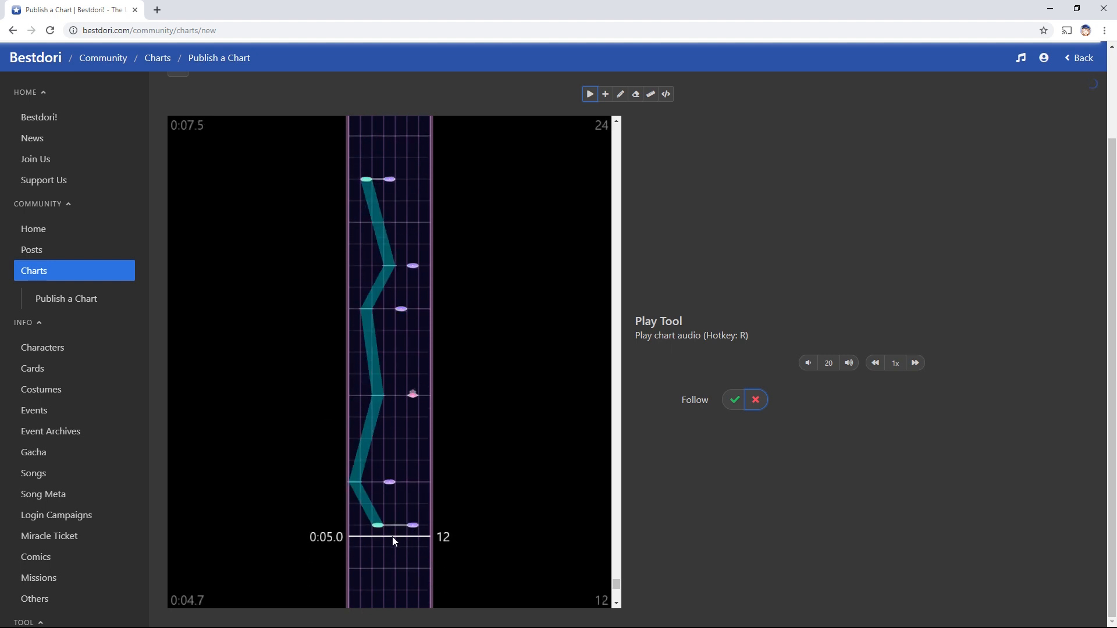
# Turn the right-hand note of the 0:05.0 pair, where the second zigzag starts, into a skill note
pyautogui.press('e')
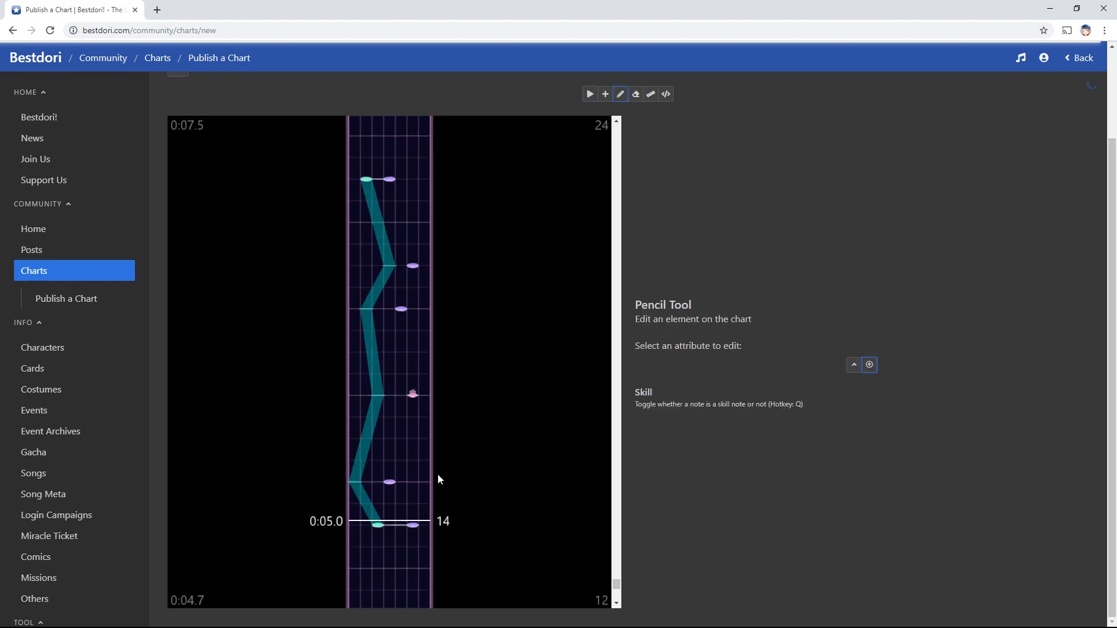
pyautogui.click(414, 527)
pyautogui.scroll(-2, 430, 452)
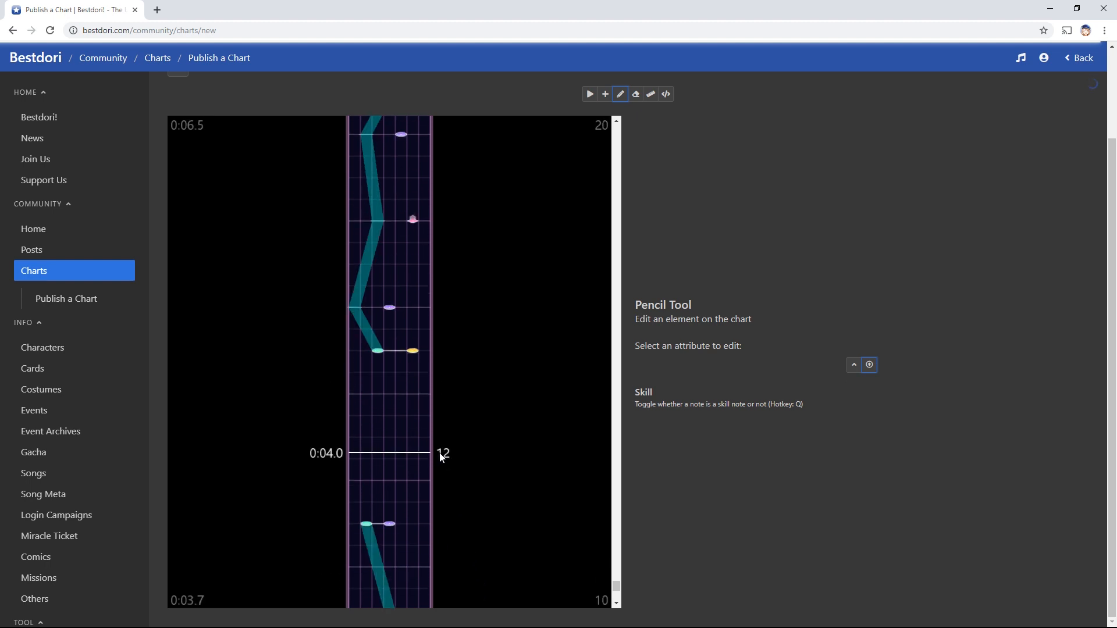
pyautogui.scroll(1, 440, 454)
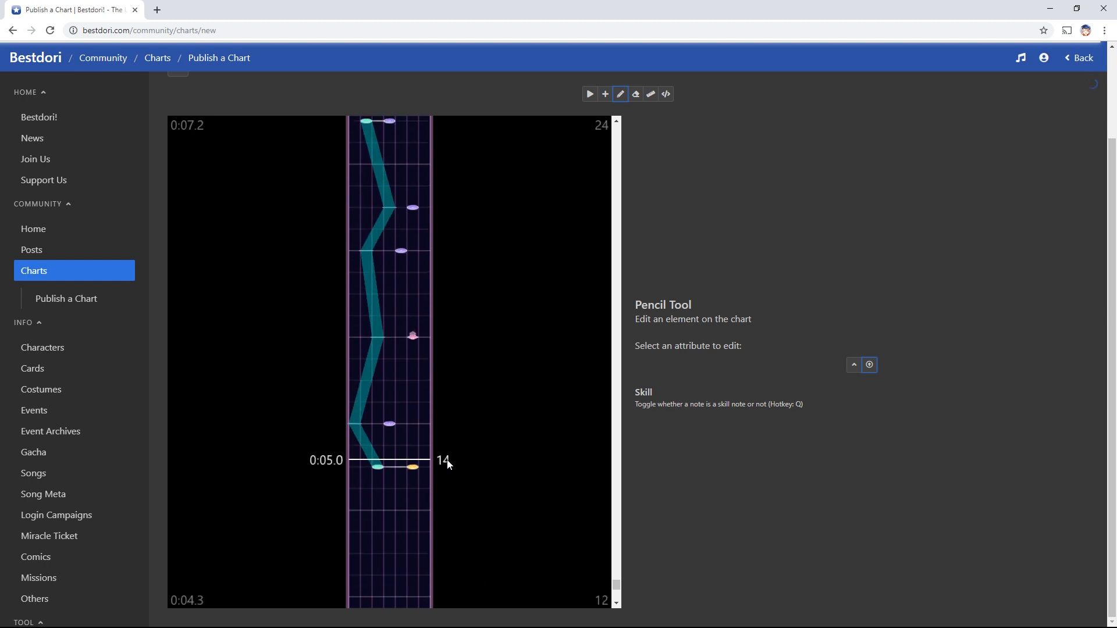
pyautogui.scroll(-3, 448, 459)
pyautogui.scroll(-3, 449, 458)
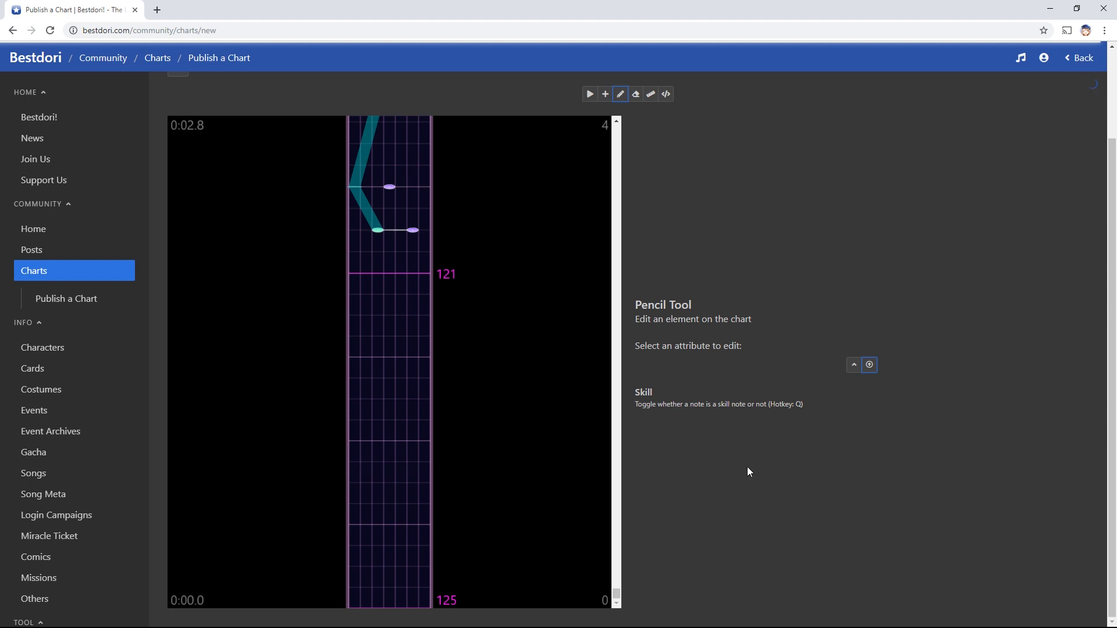
pyautogui.scroll(3, 489, 477)
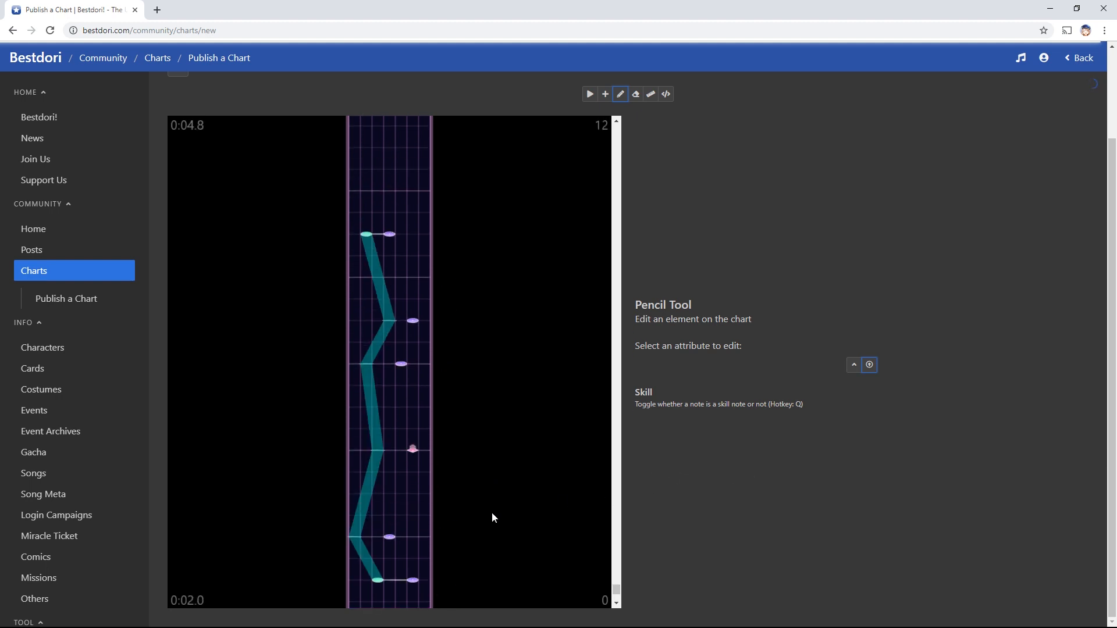
pyautogui.scroll(16, 492, 513)
# Place alternating note pairs and single notes in the middle lanes starting at 0:08.0
pyautogui.press('f')
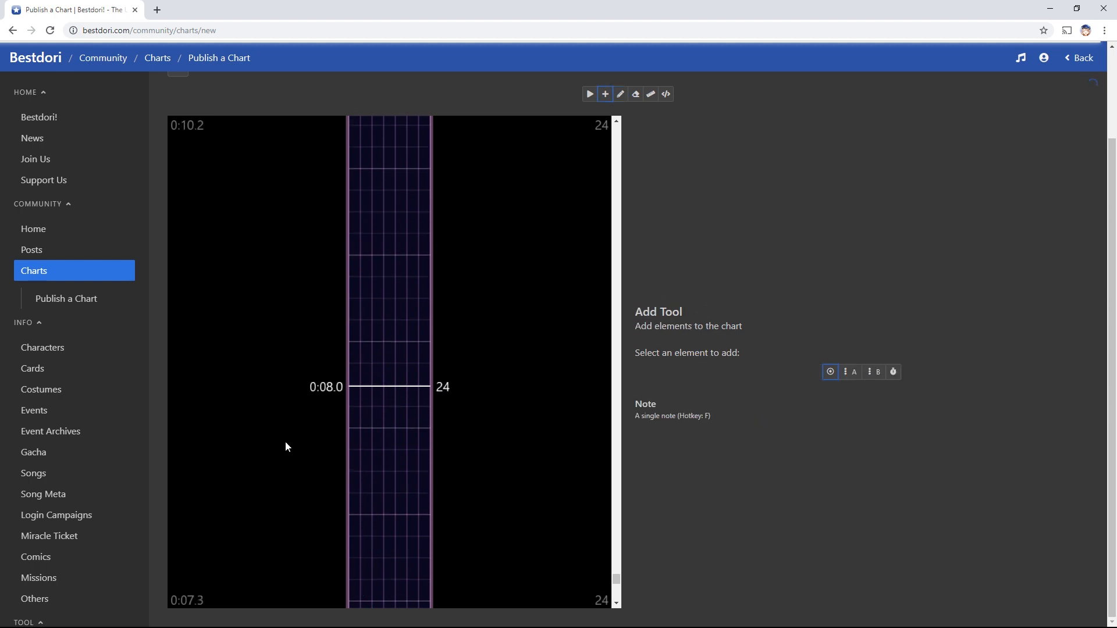
pyautogui.scroll(1, 390, 454)
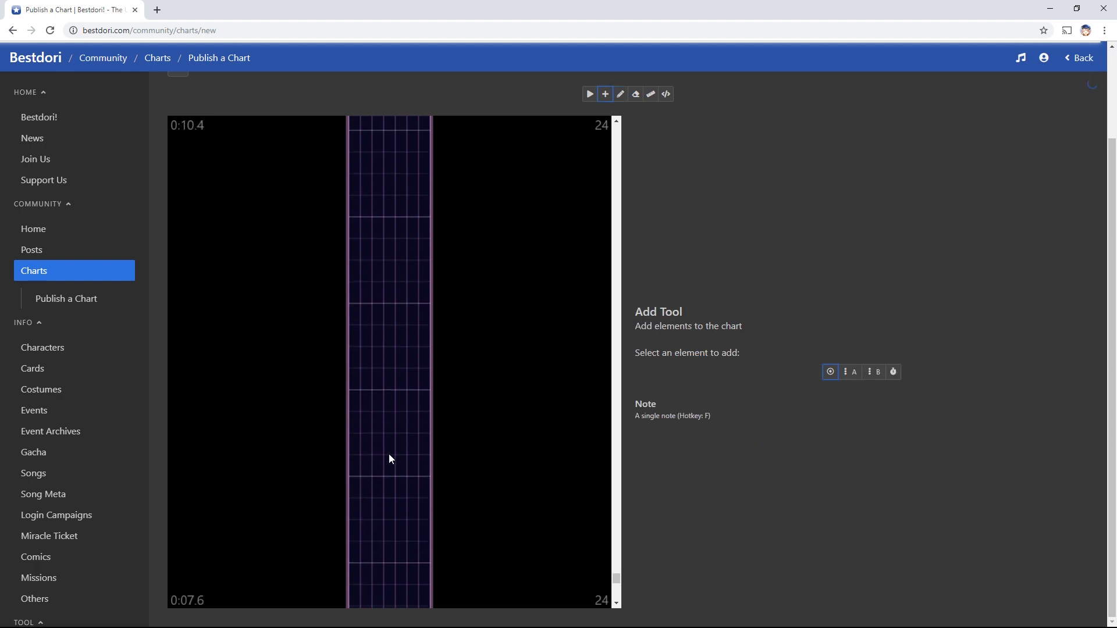
pyautogui.click(378, 402)
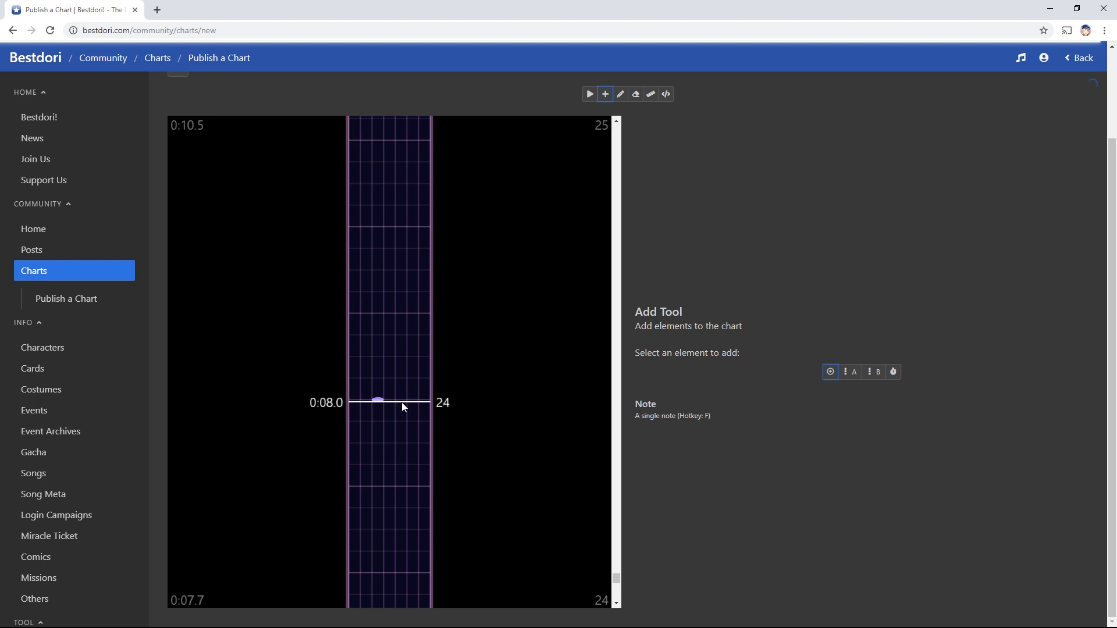
pyautogui.click(401, 401)
pyautogui.click(377, 356)
pyautogui.click(377, 313)
pyautogui.click(401, 313)
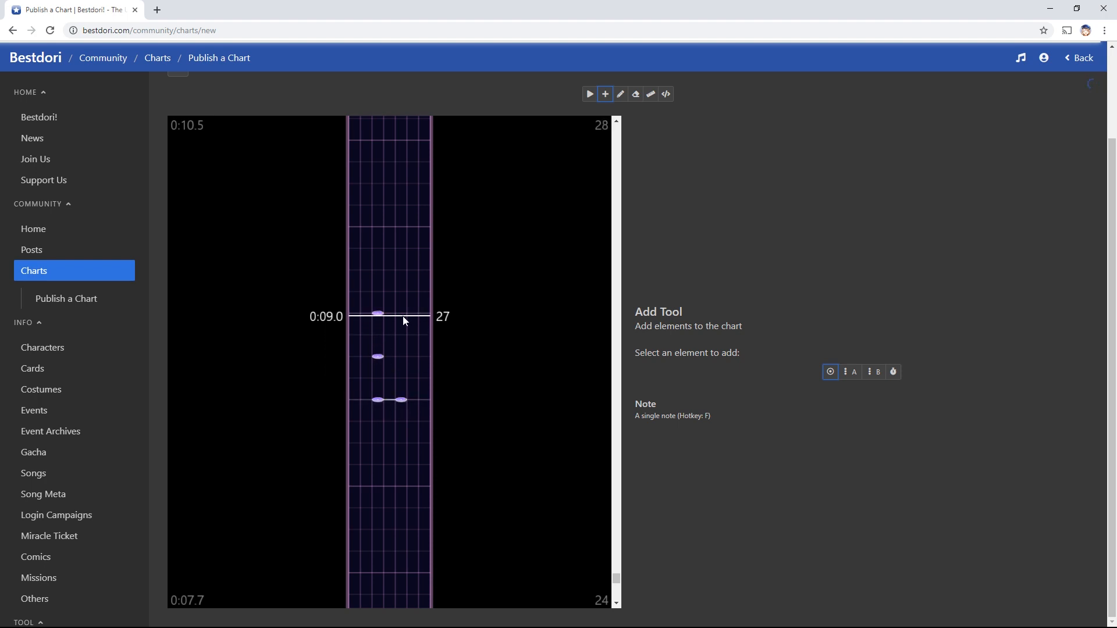
pyautogui.click(378, 270)
pyautogui.click(378, 226)
pyautogui.click(401, 228)
# Continue the pattern upward with two single notes and a pair
pyautogui.scroll(2, 402, 278)
pyautogui.click(378, 299)
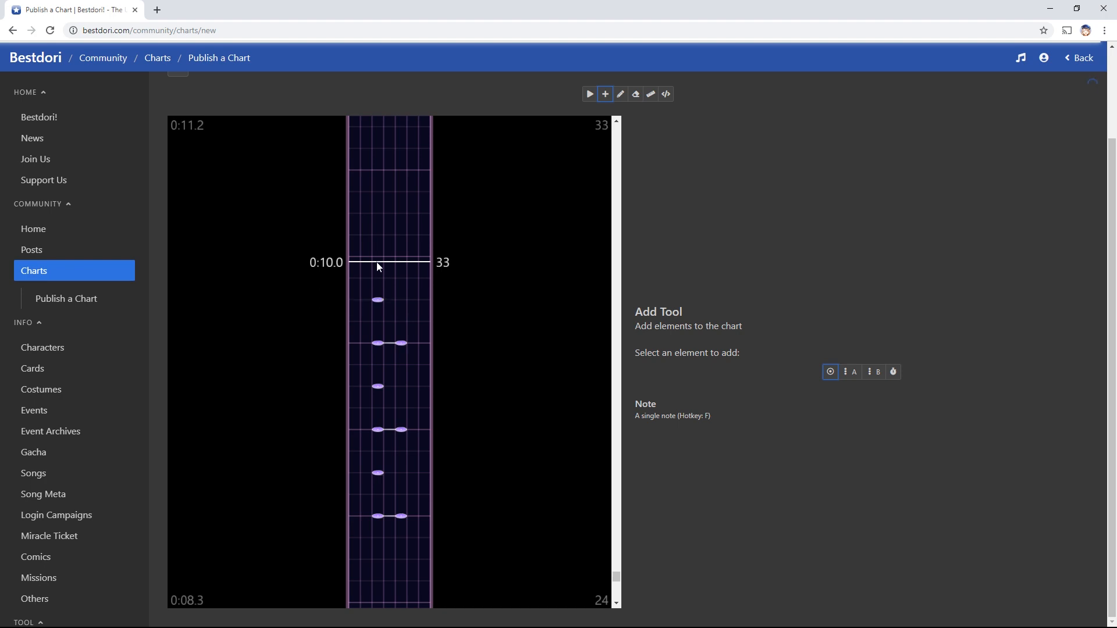
pyautogui.click(377, 258)
pyautogui.click(404, 263)
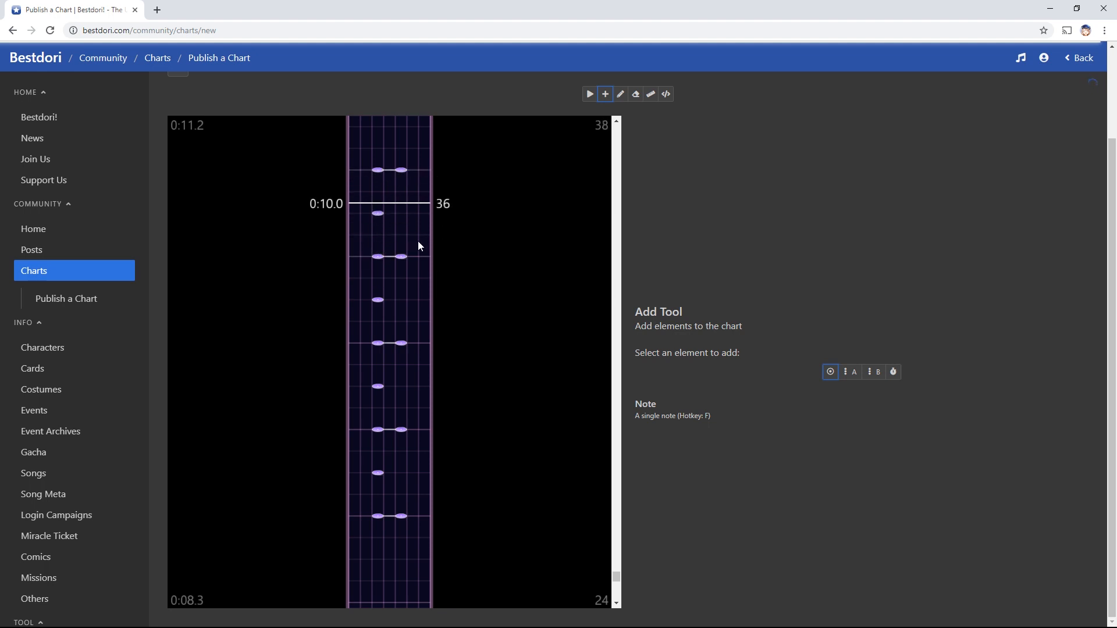
pyautogui.scroll(2, 418, 241)
pyautogui.scroll(-1, 649, 522)
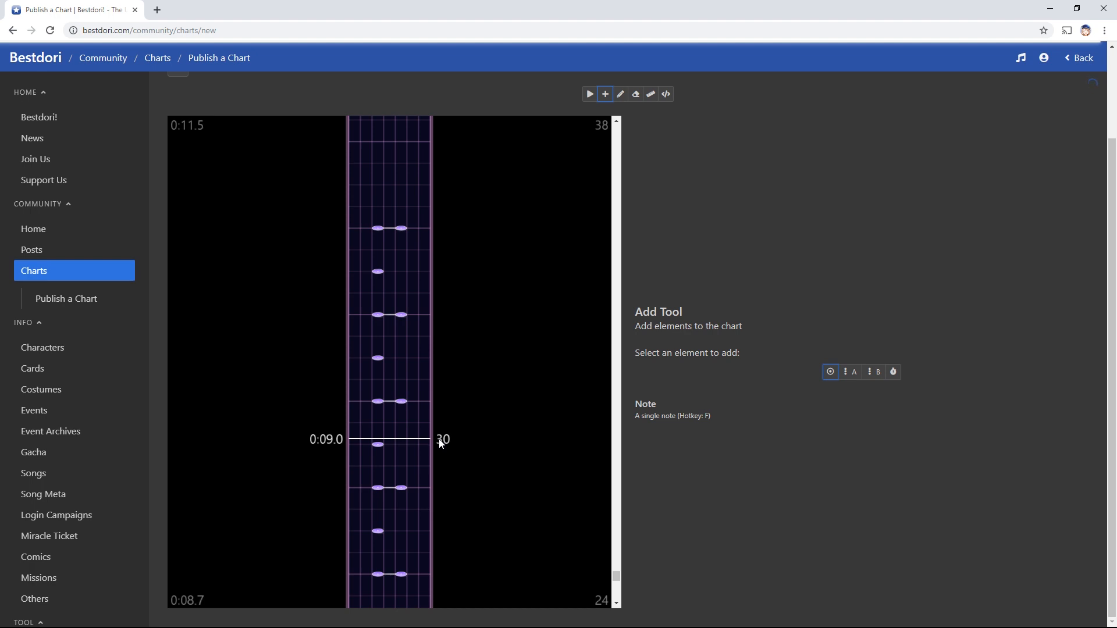
pyautogui.scroll(2, 440, 494)
# Extend the alternating pattern from about 0:11.0 to a note pair just past 0:12.0
pyautogui.click(401, 362)
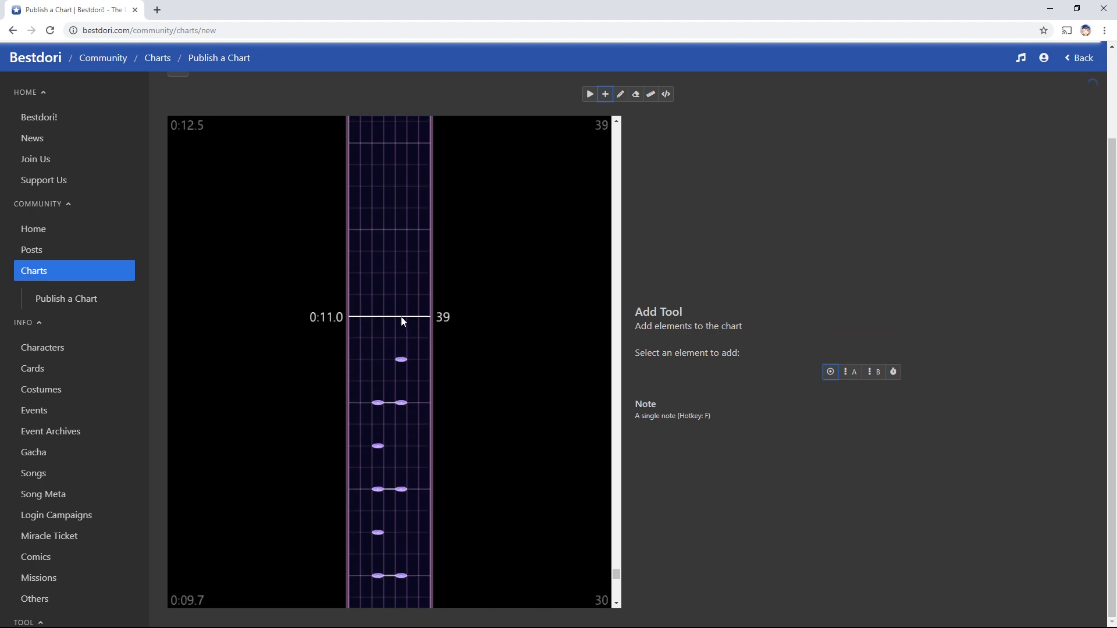
pyautogui.click(378, 316)
pyautogui.click(401, 316)
pyautogui.click(401, 273)
pyautogui.click(378, 230)
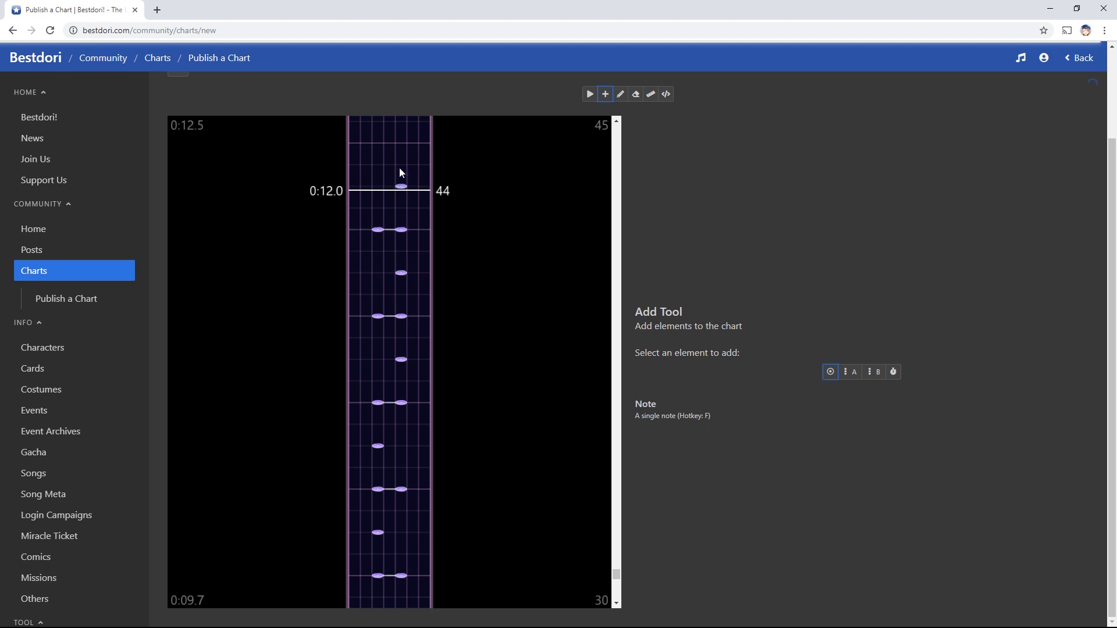
pyautogui.click(401, 186)
pyautogui.click(377, 144)
pyautogui.click(401, 143)
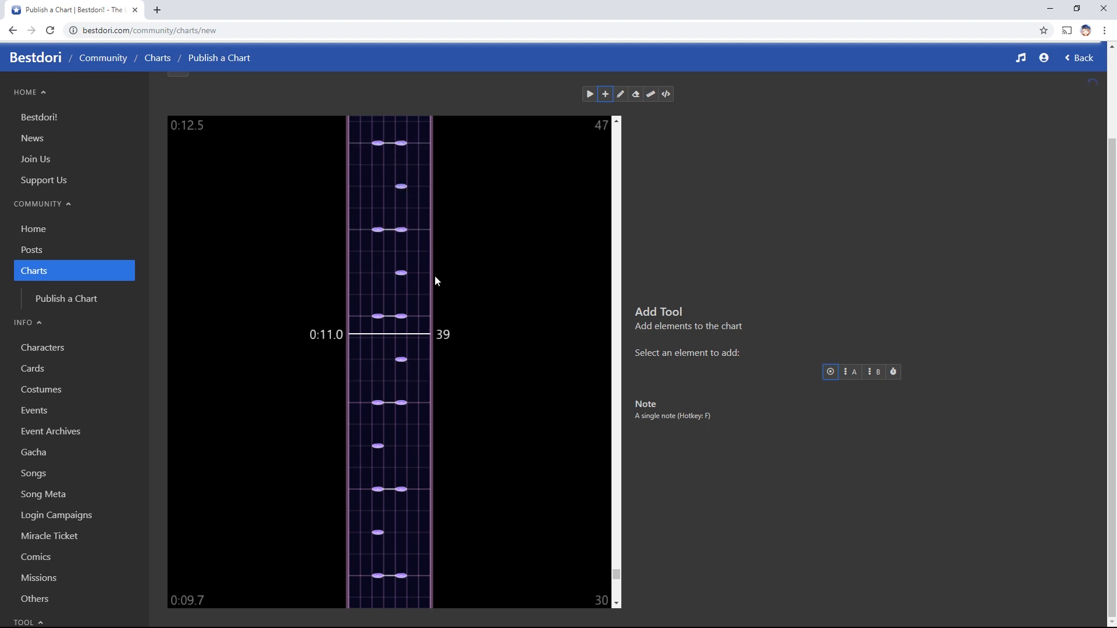
pyautogui.scroll(-2, 445, 423)
pyautogui.scroll(-3, 438, 433)
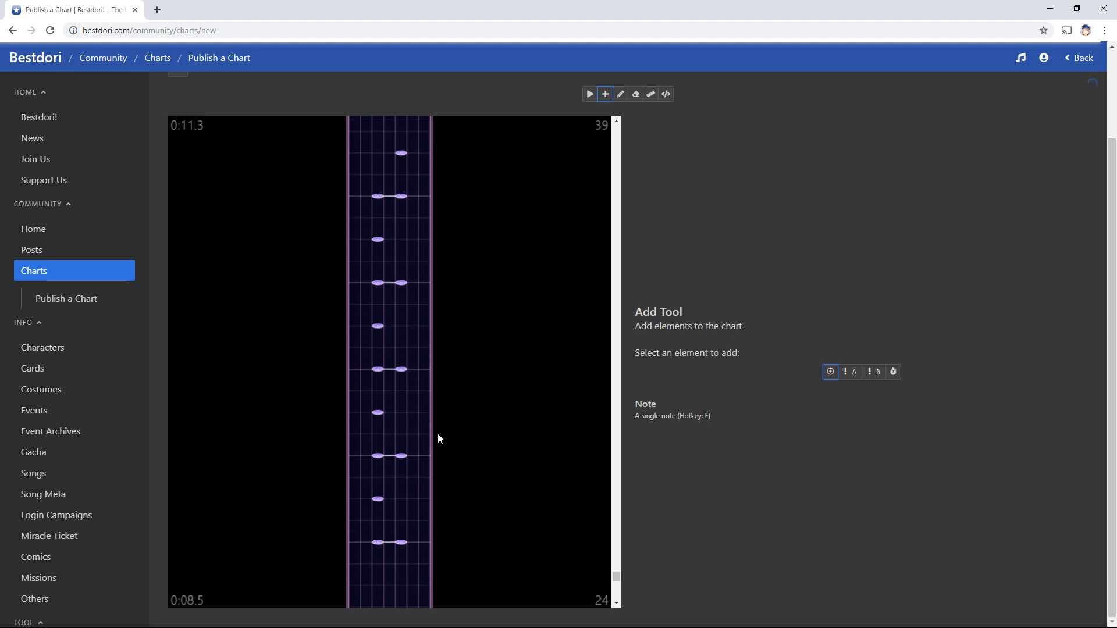
pyautogui.scroll(2, 435, 444)
# Fix the rows near 0:09 by erasing extra left notes and placing right-lane notes
pyautogui.click(401, 388)
pyautogui.press('e')
pyautogui.click(380, 389)
pyautogui.scroll(1, 389, 400)
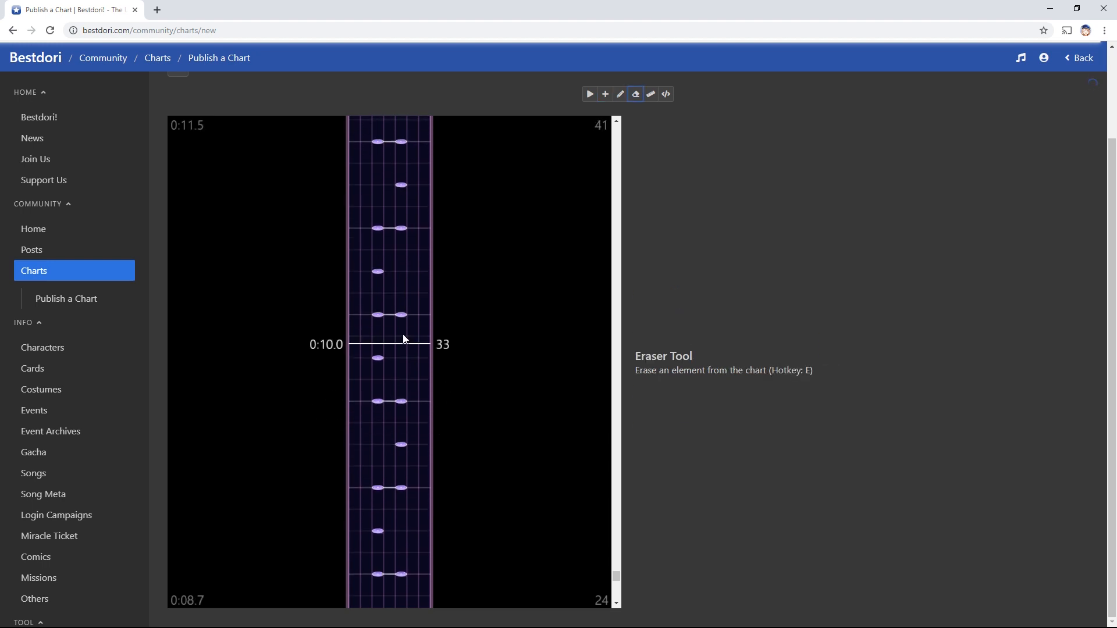
pyautogui.press('a')
pyautogui.click(401, 273)
pyautogui.press('e')
pyautogui.click(378, 274)
# Move the wrong right-lane note near 0:11.0 into the left lane
pyautogui.press('a')
pyautogui.click(378, 187)
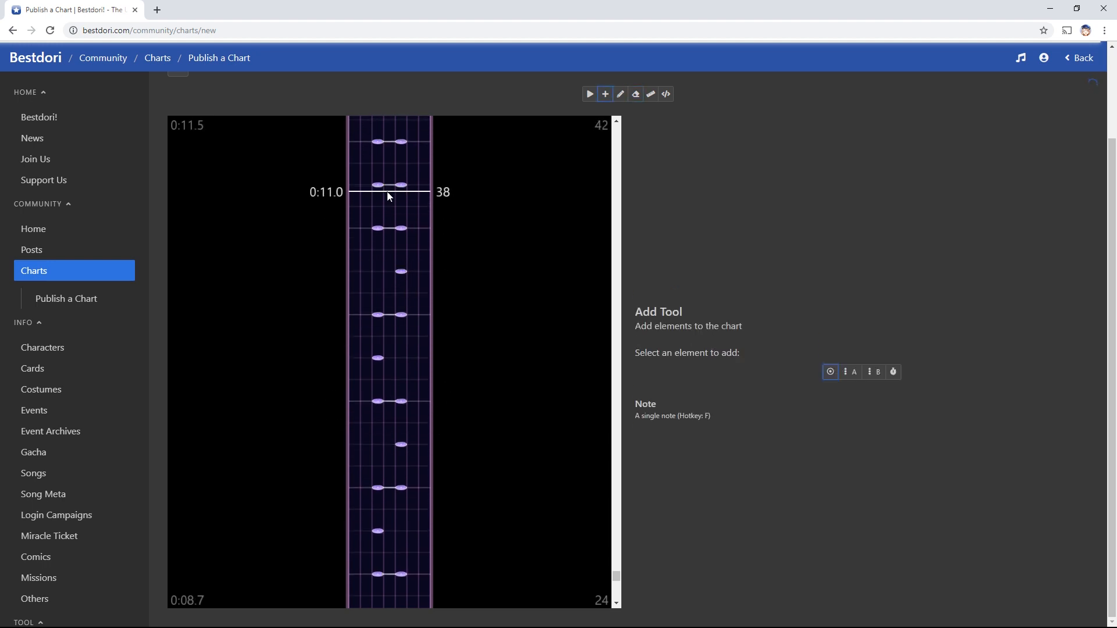
pyautogui.press('e')
pyautogui.click(401, 187)
pyautogui.scroll(-2, 460, 519)
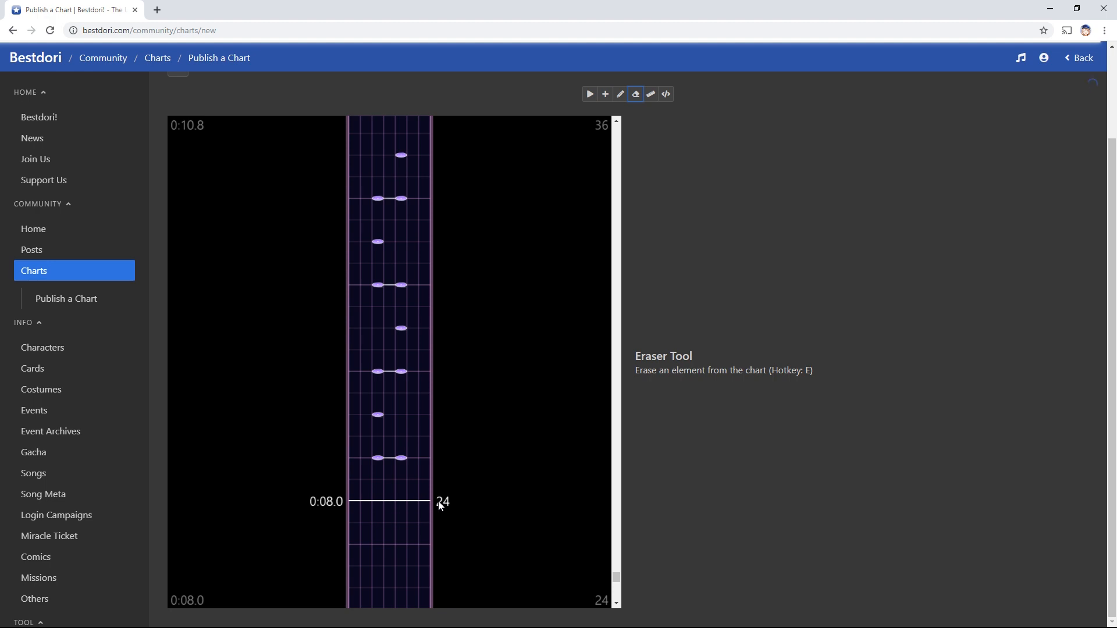
pyautogui.scroll(1, 538, 508)
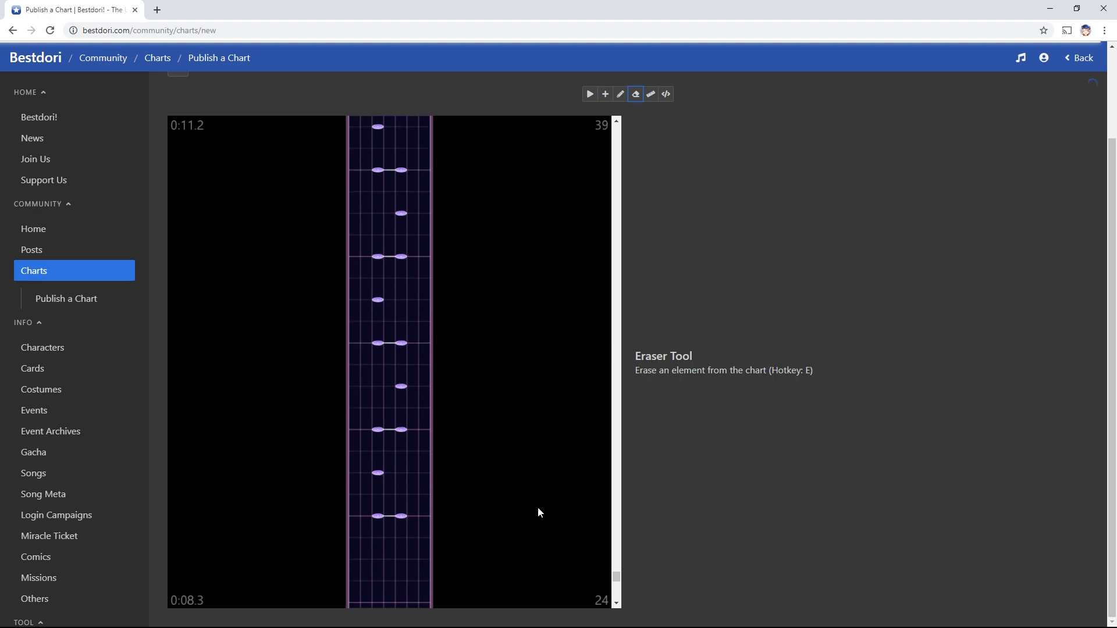
pyautogui.scroll(-10, 538, 508)
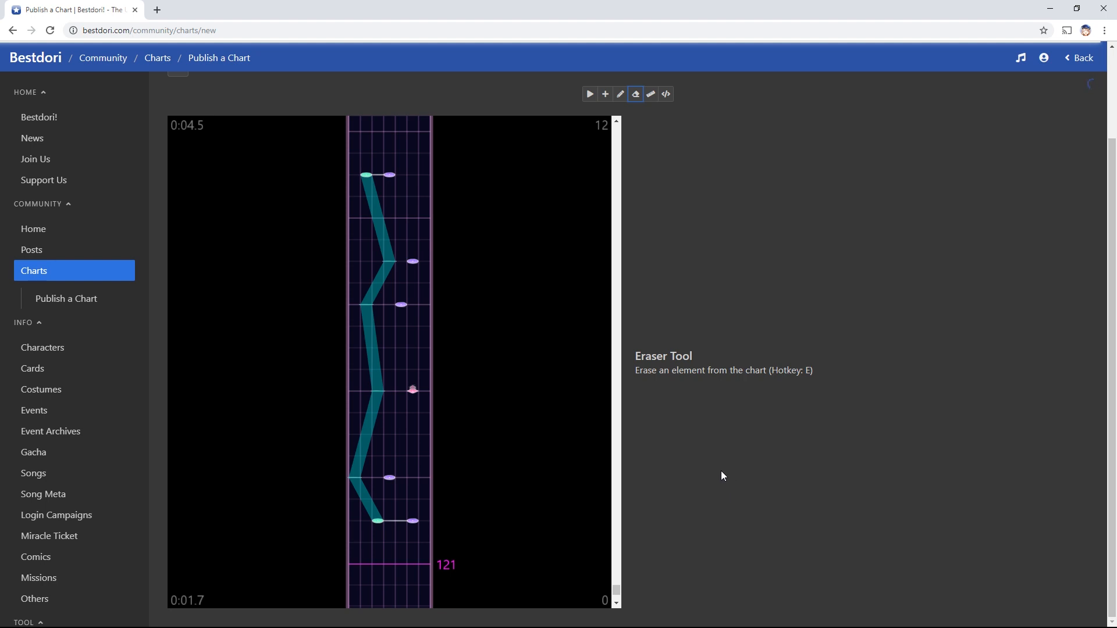
pyautogui.scroll(2, 721, 473)
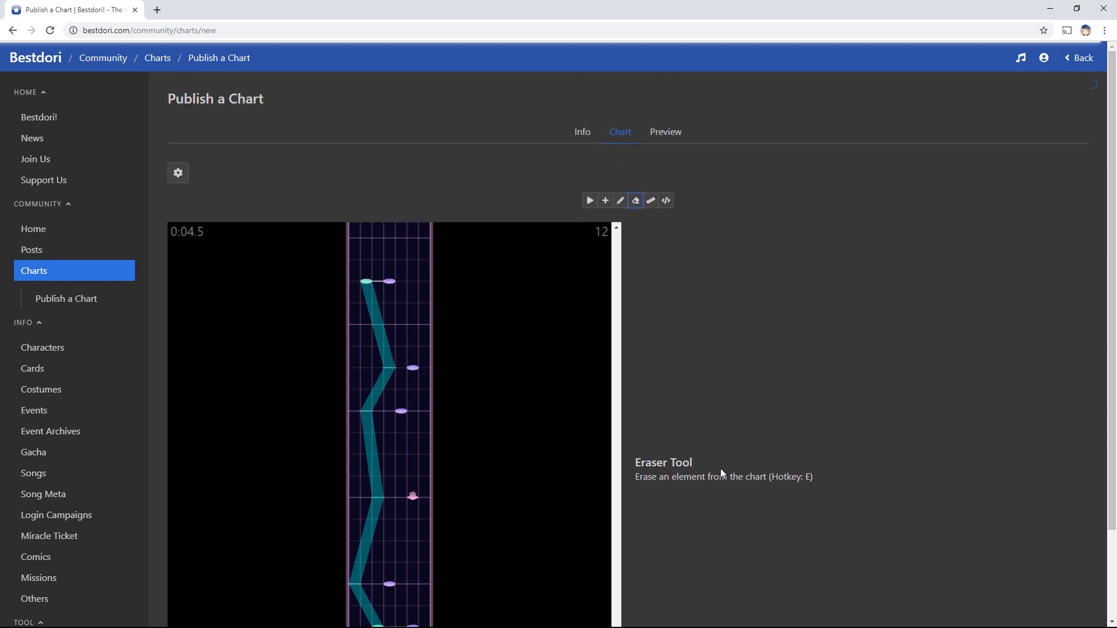
pyautogui.click(674, 133)
pyautogui.scroll(-5, 866, 330)
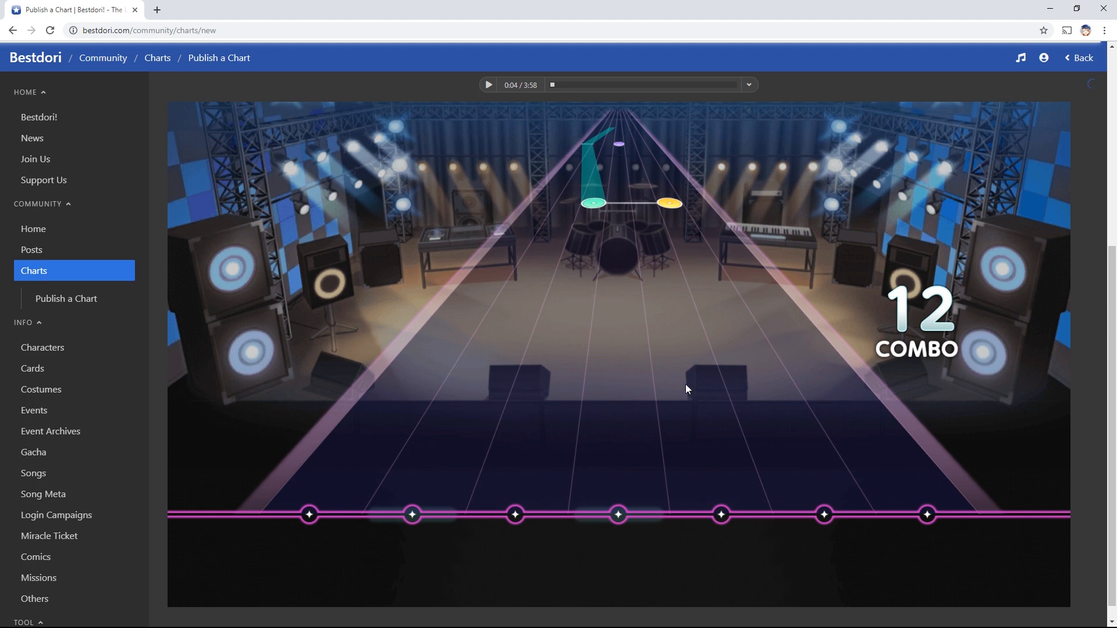
pyautogui.scroll(5, 706, 442)
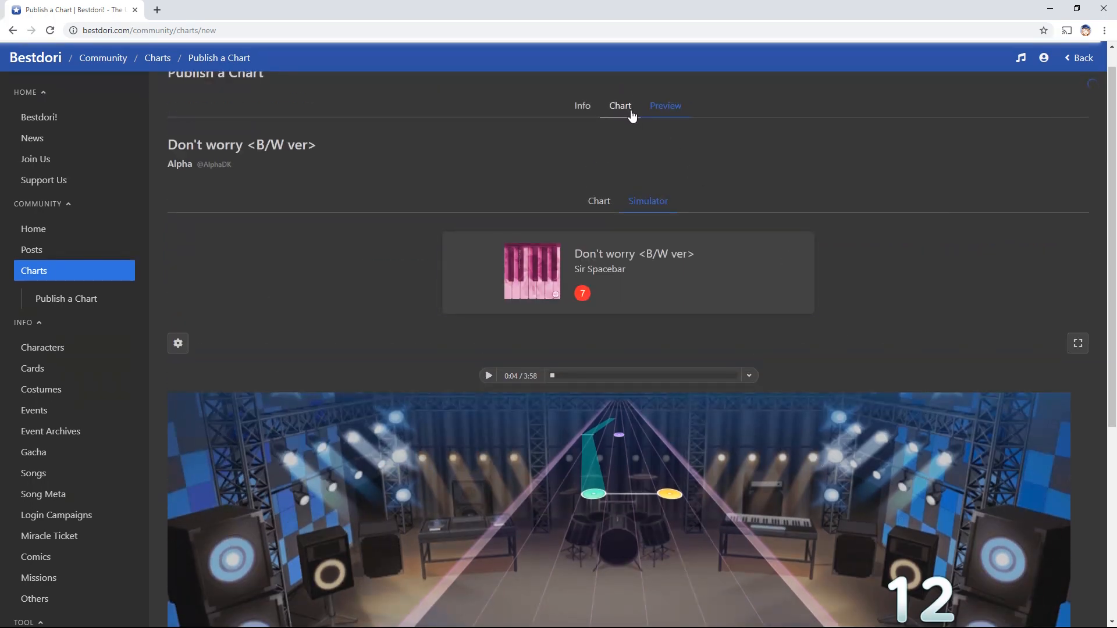
pyautogui.click(630, 114)
pyautogui.scroll(-1, 801, 320)
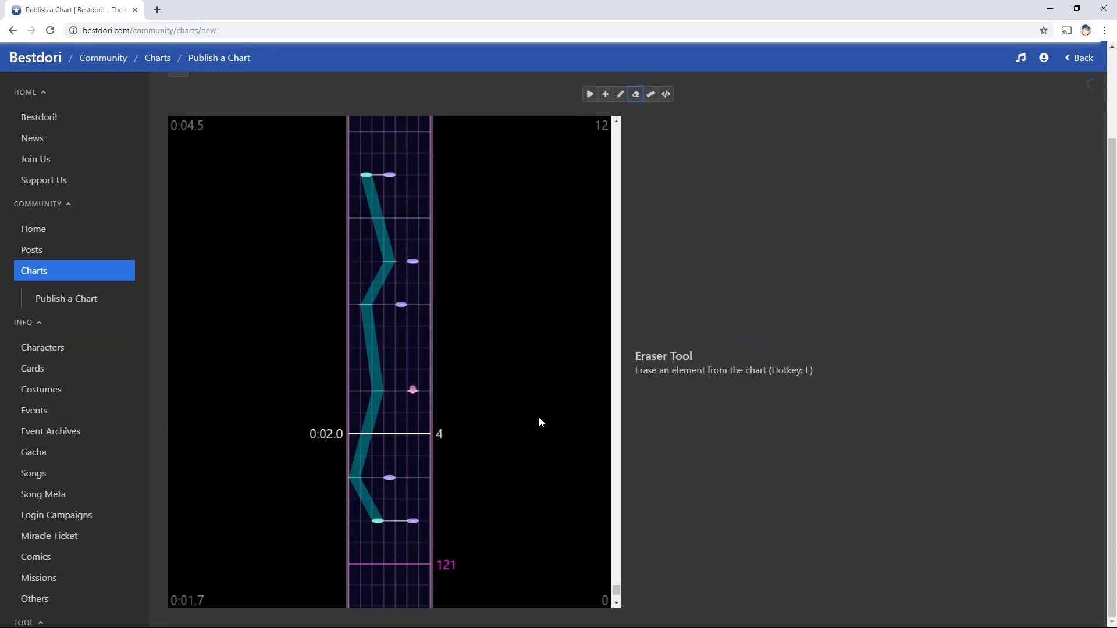
pyautogui.scroll(2, 741, 465)
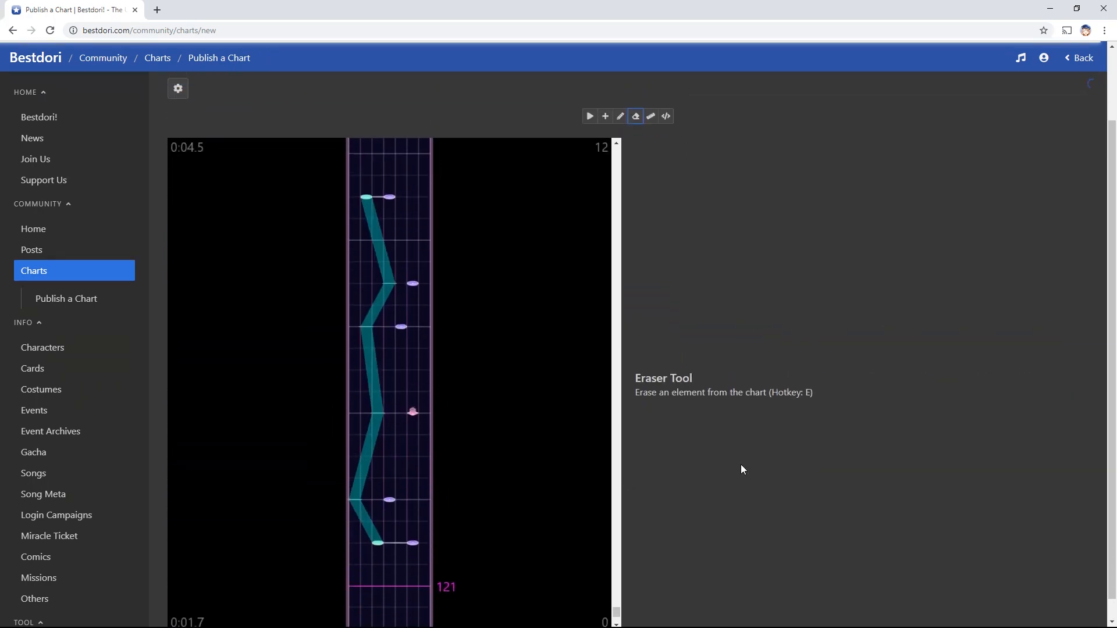
pyautogui.click(673, 133)
pyautogui.scroll(-4, 788, 273)
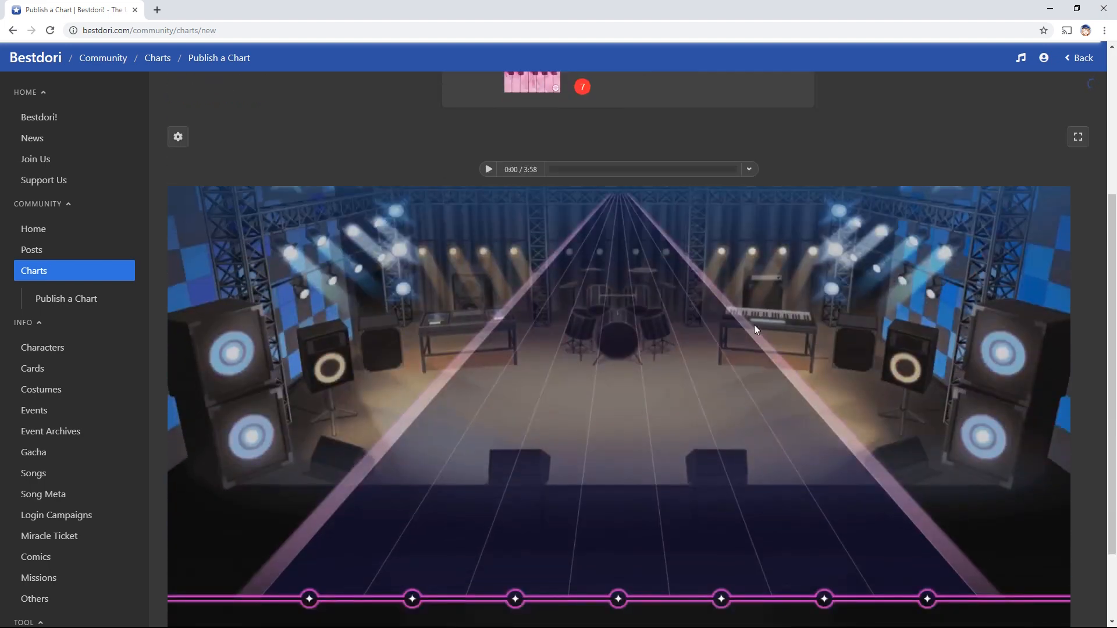
pyautogui.scroll(4, 833, 340)
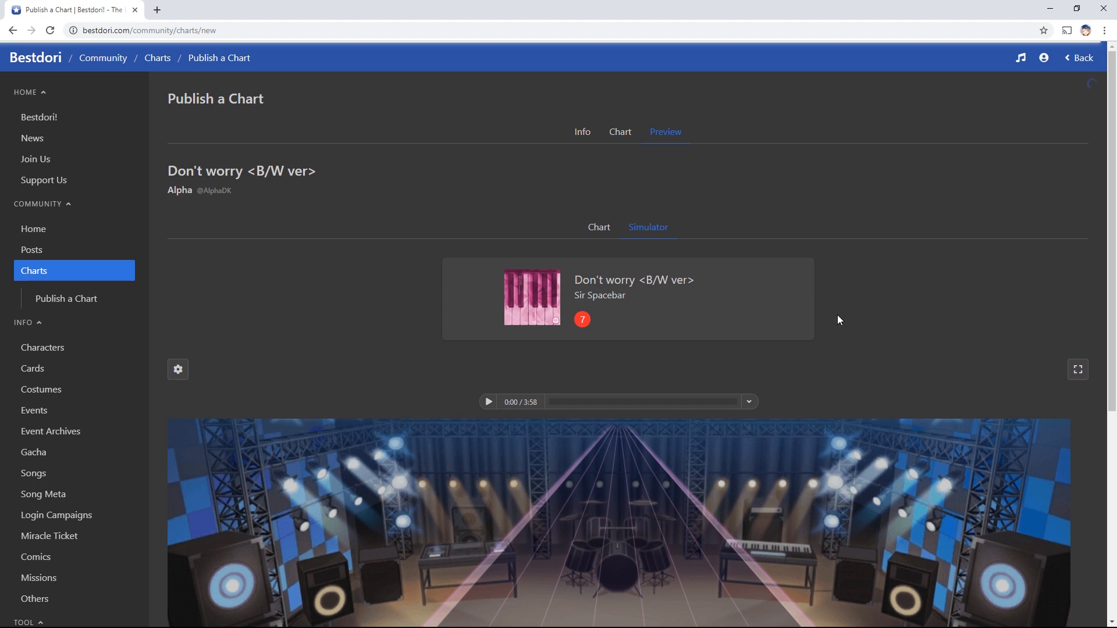
pyautogui.scroll(-3, 836, 301)
pyautogui.scroll(3, 827, 349)
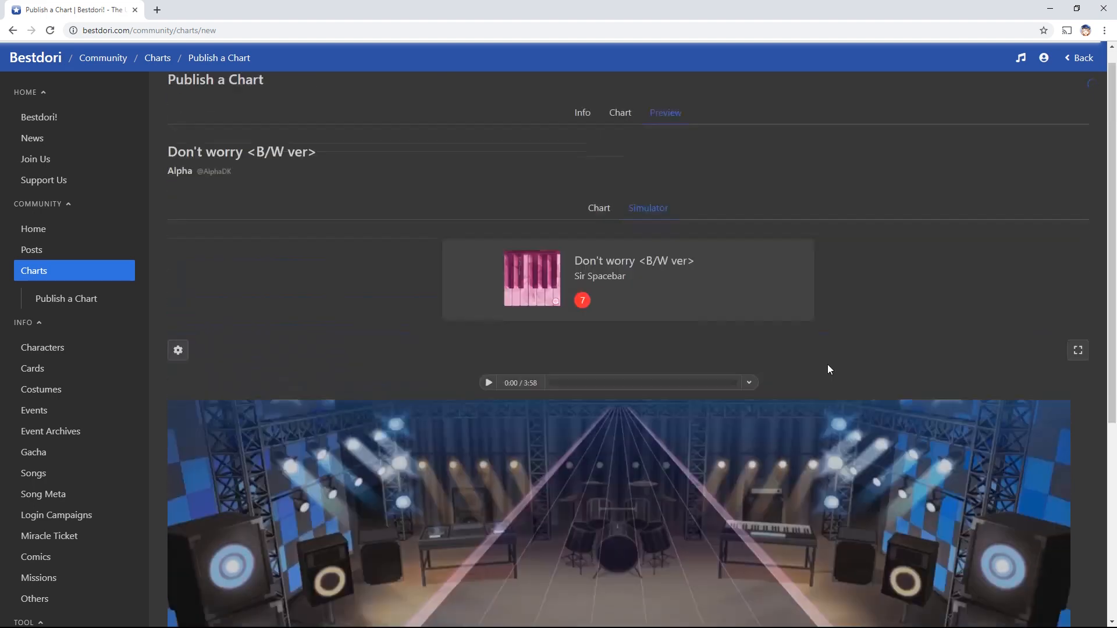
pyautogui.click(620, 132)
pyautogui.scroll(-2, 739, 185)
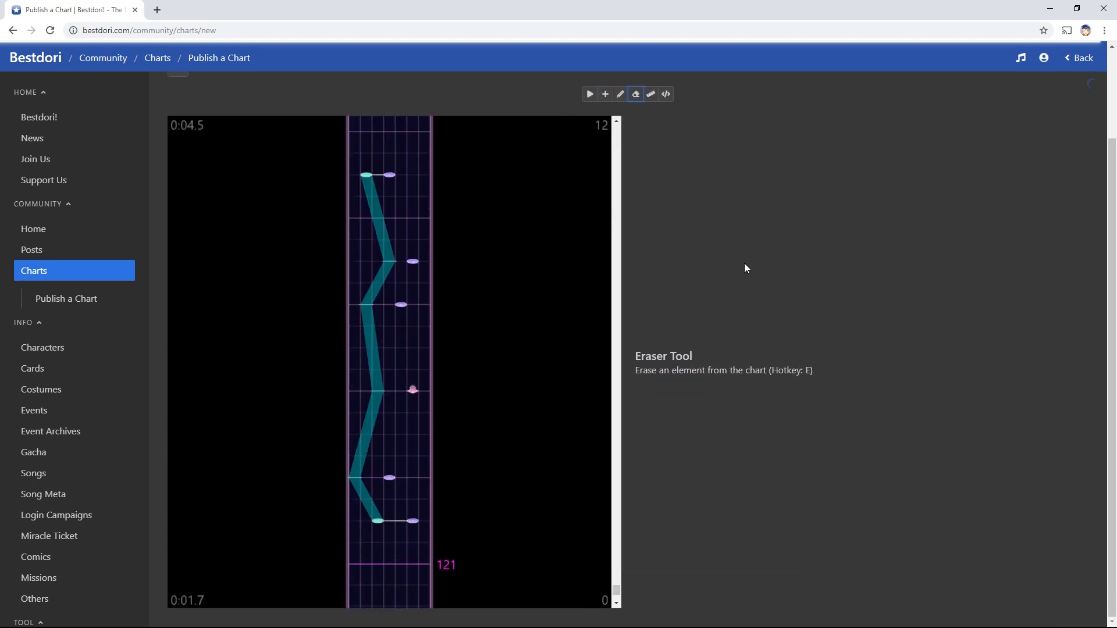
pyautogui.scroll(-3, 575, 246)
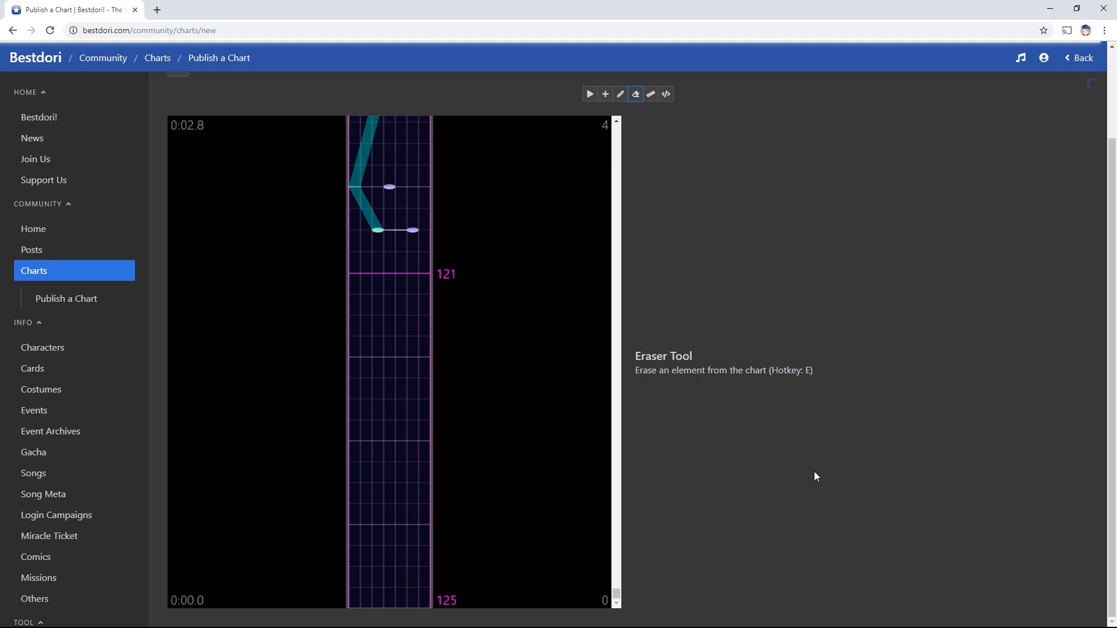
pyautogui.scroll(4, 560, 372)
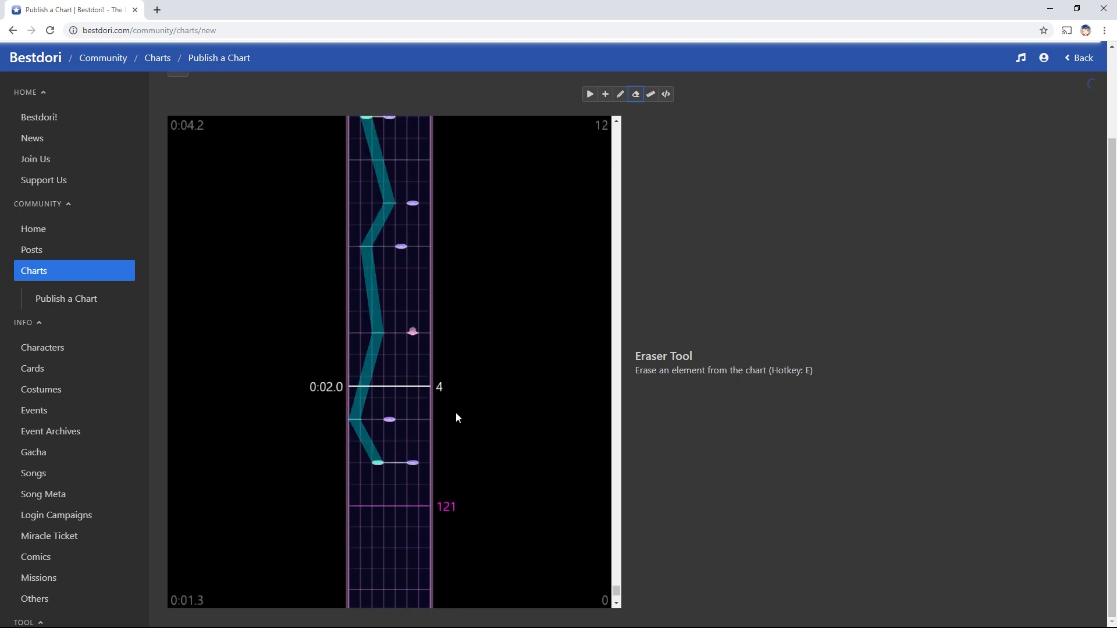
pyautogui.scroll(3, 431, 448)
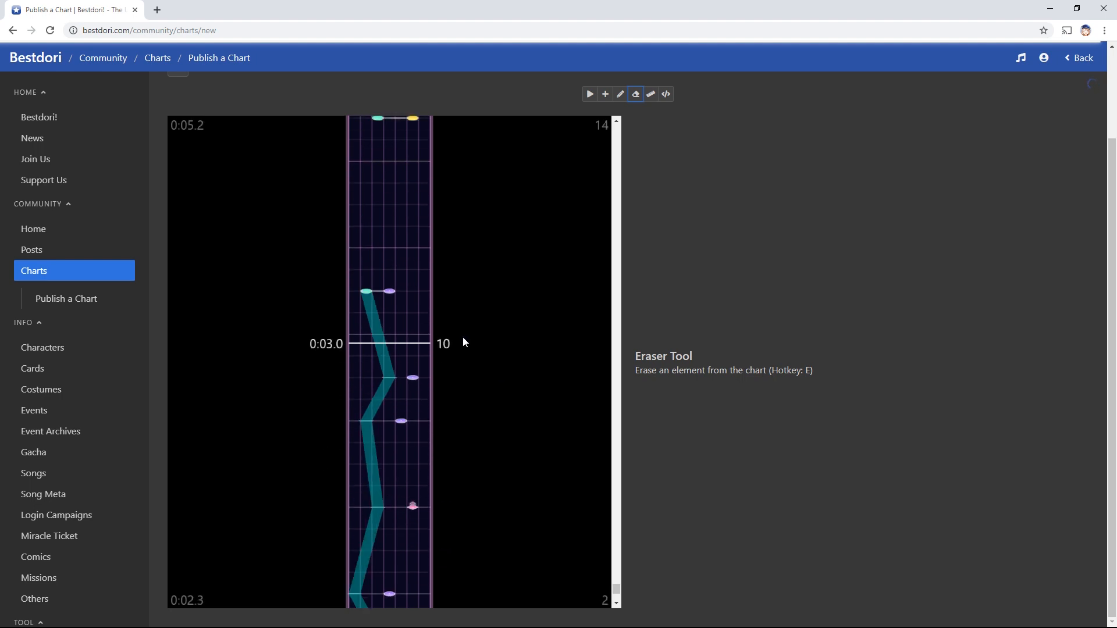
pyautogui.scroll(4, 464, 346)
pyautogui.scroll(2, 468, 379)
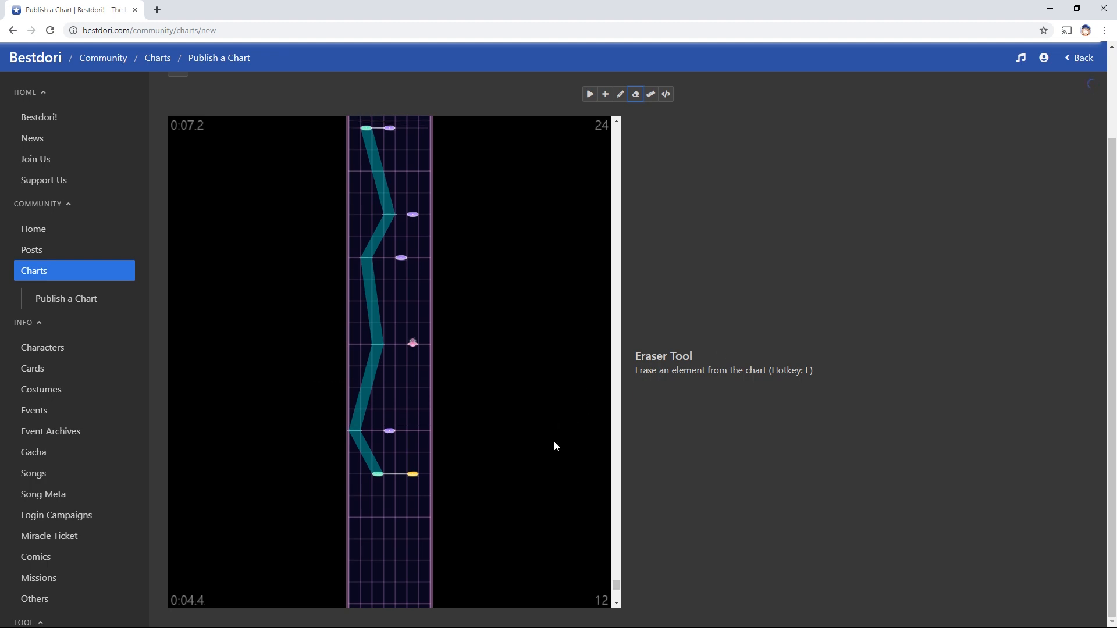
pyautogui.scroll(6, 553, 441)
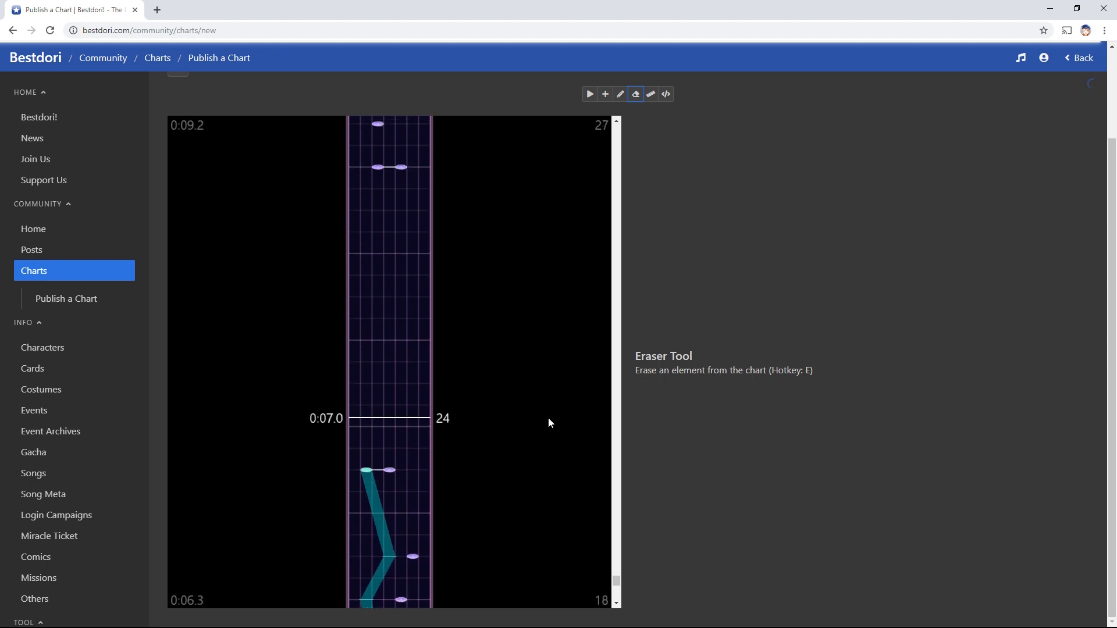
pyautogui.scroll(-5, 548, 418)
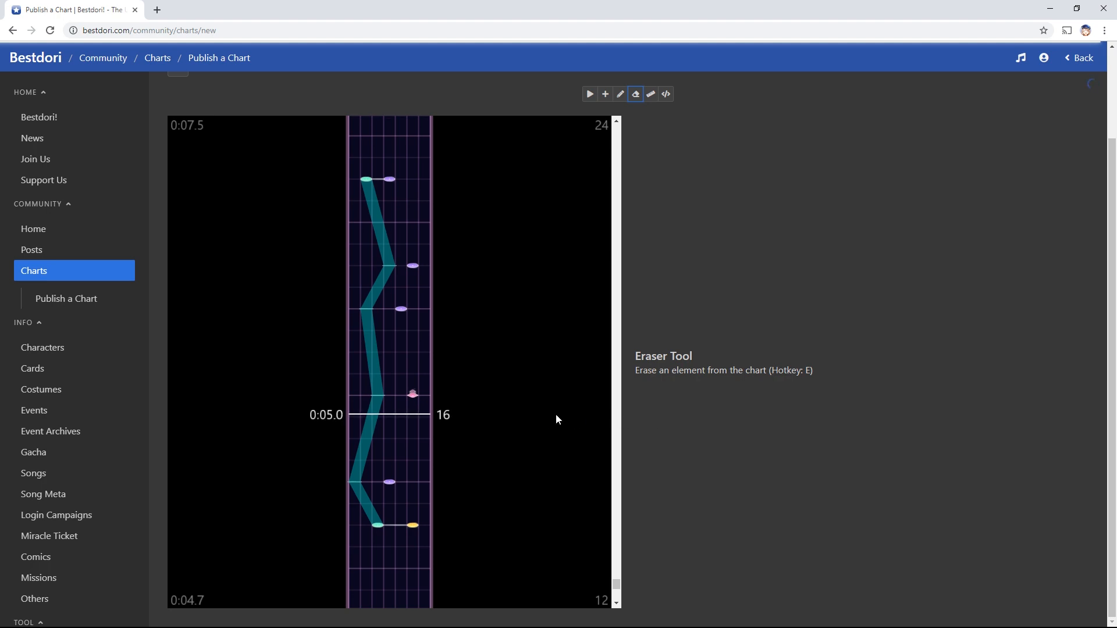
pyautogui.scroll(-10, 560, 409)
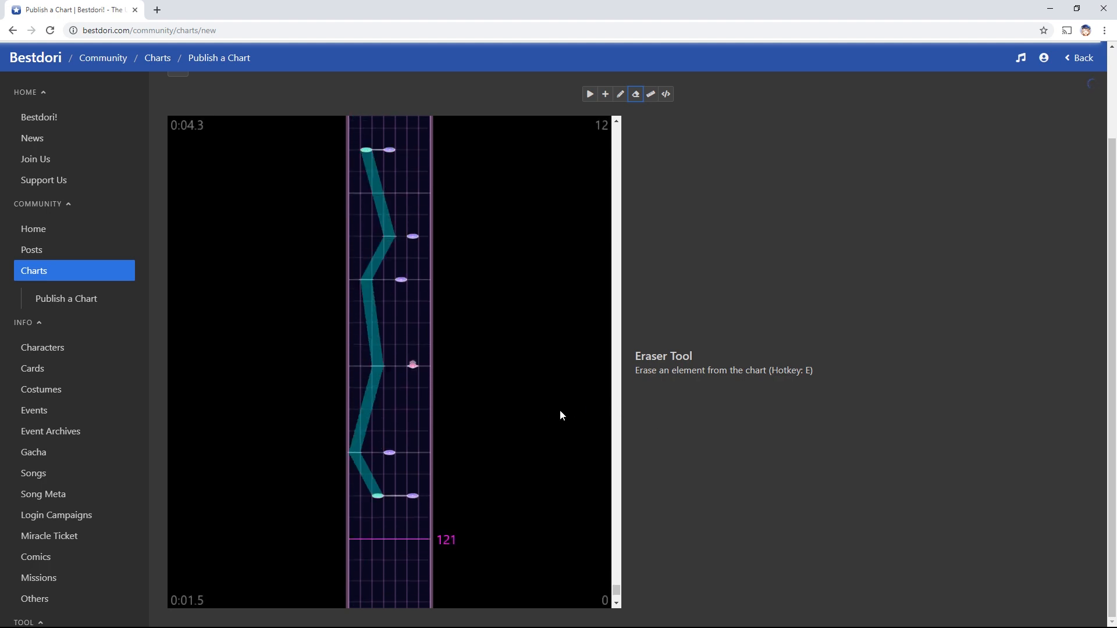
pyautogui.scroll(-2, 559, 410)
pyautogui.scroll(2, 560, 409)
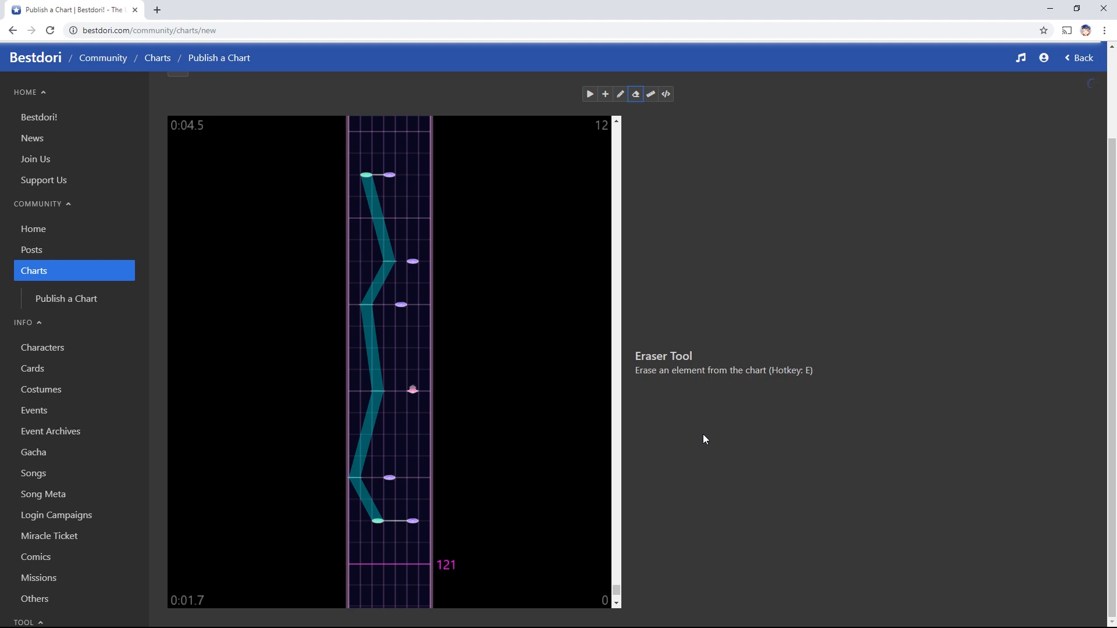
pyautogui.scroll(10, 490, 461)
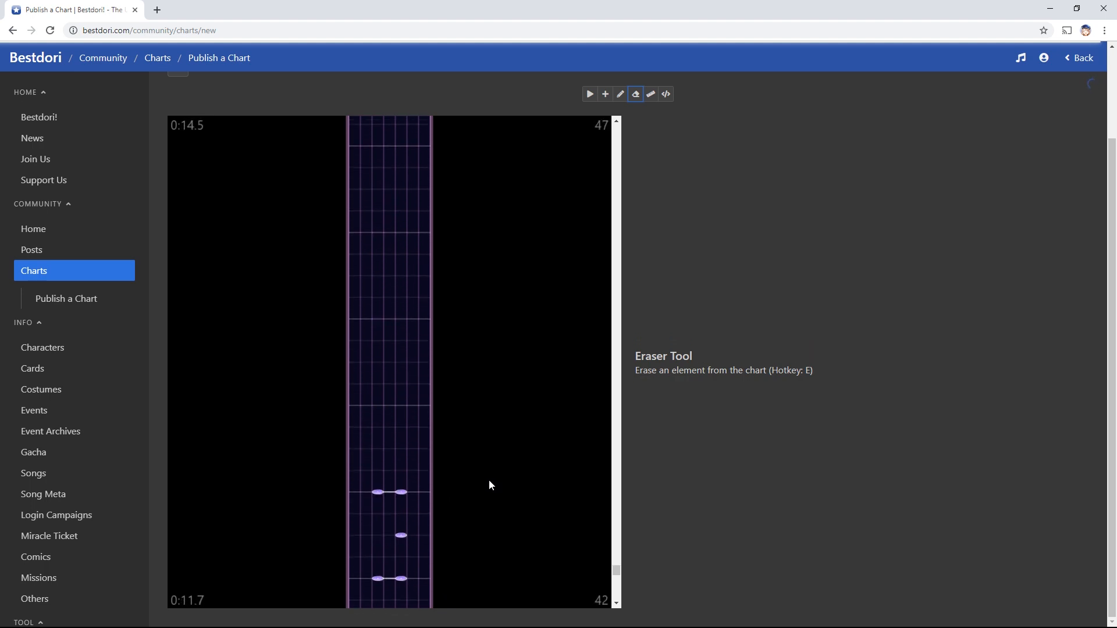
pyautogui.scroll(20, 490, 480)
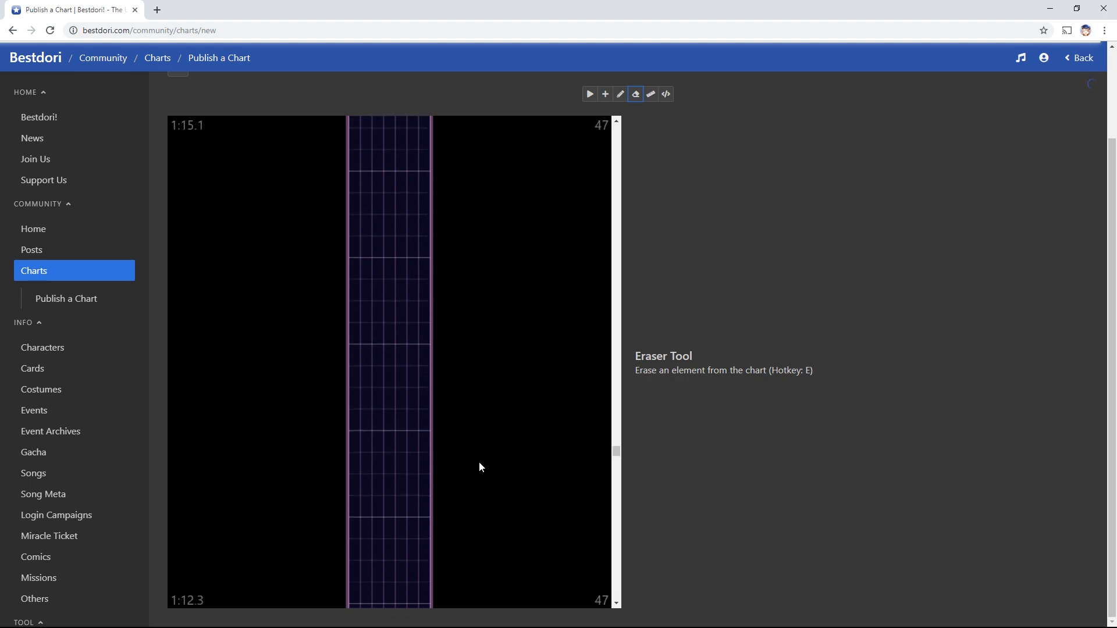
pyautogui.scroll(8, 482, 473)
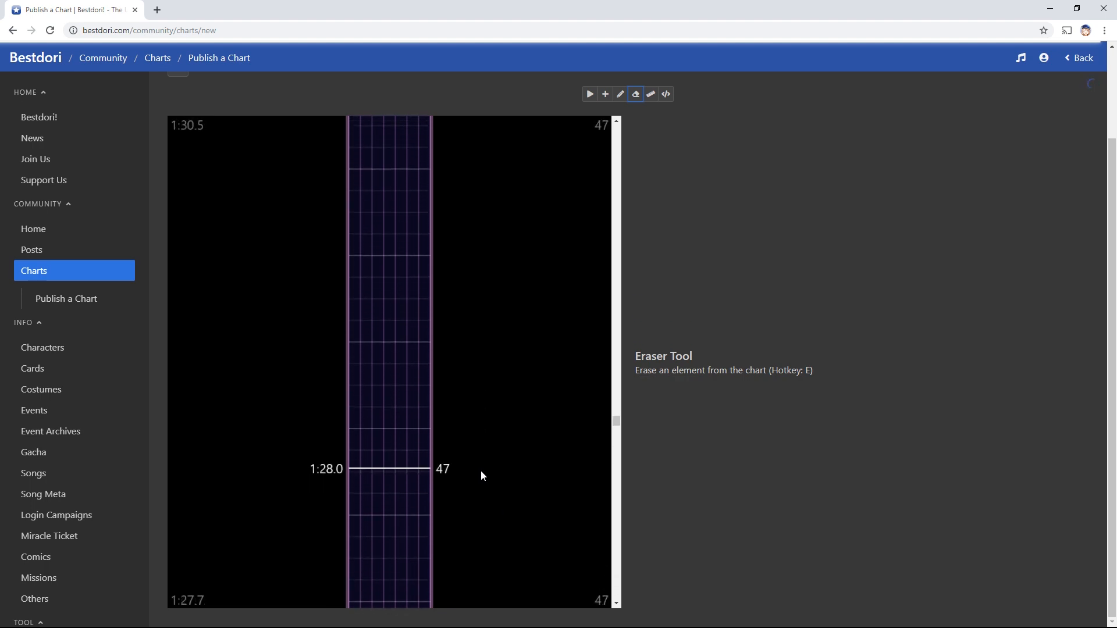
pyautogui.scroll(3, 481, 476)
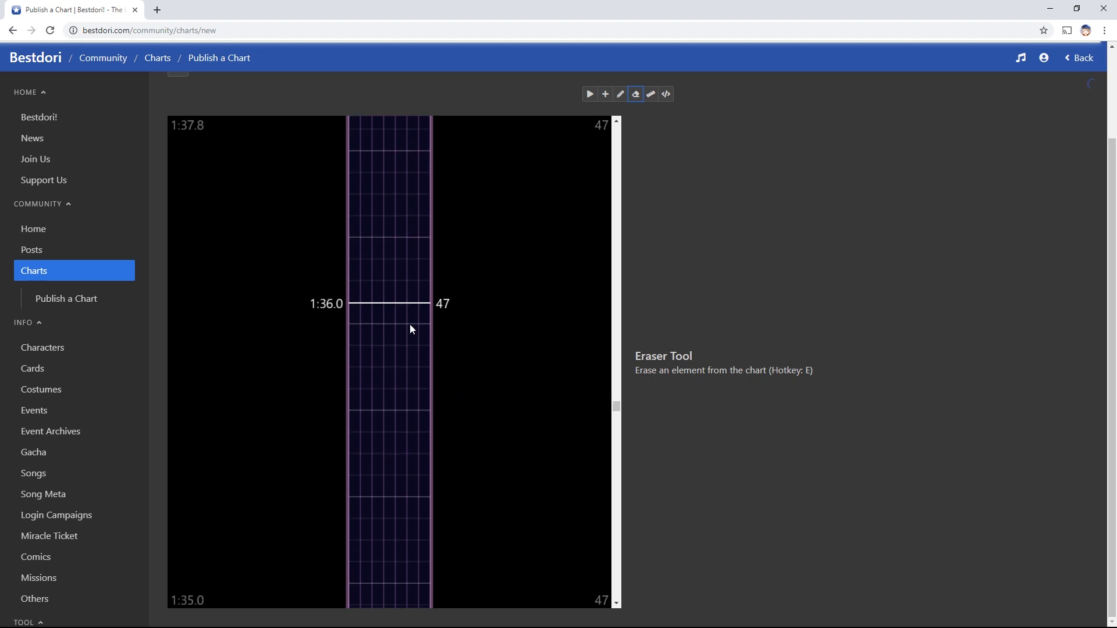
pyautogui.moveTo(616, 406); pyautogui.dragTo(616, 580)
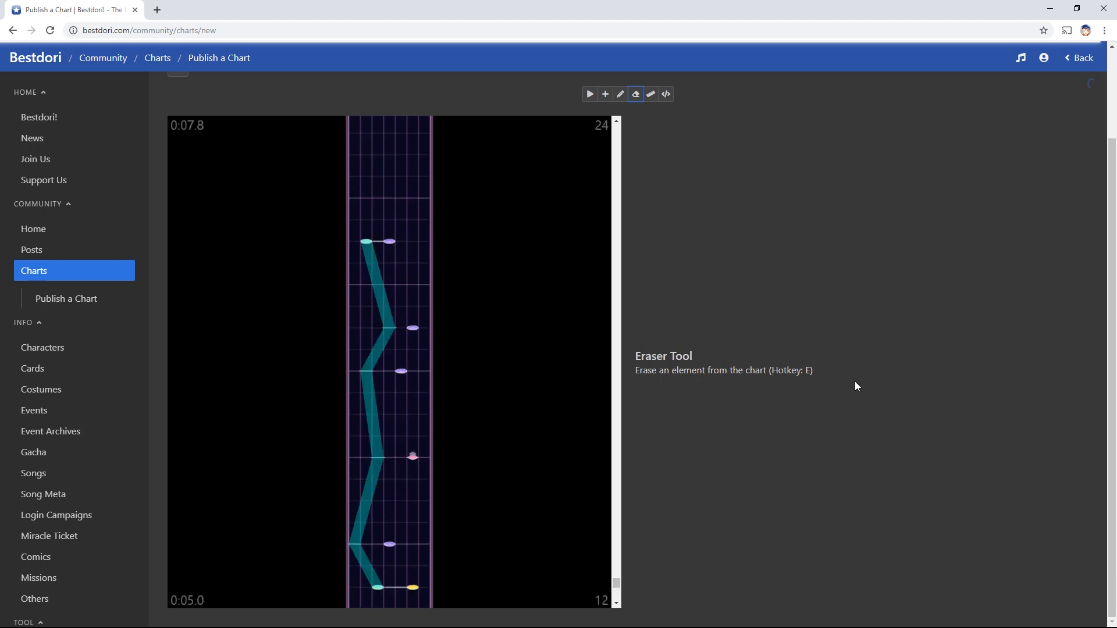